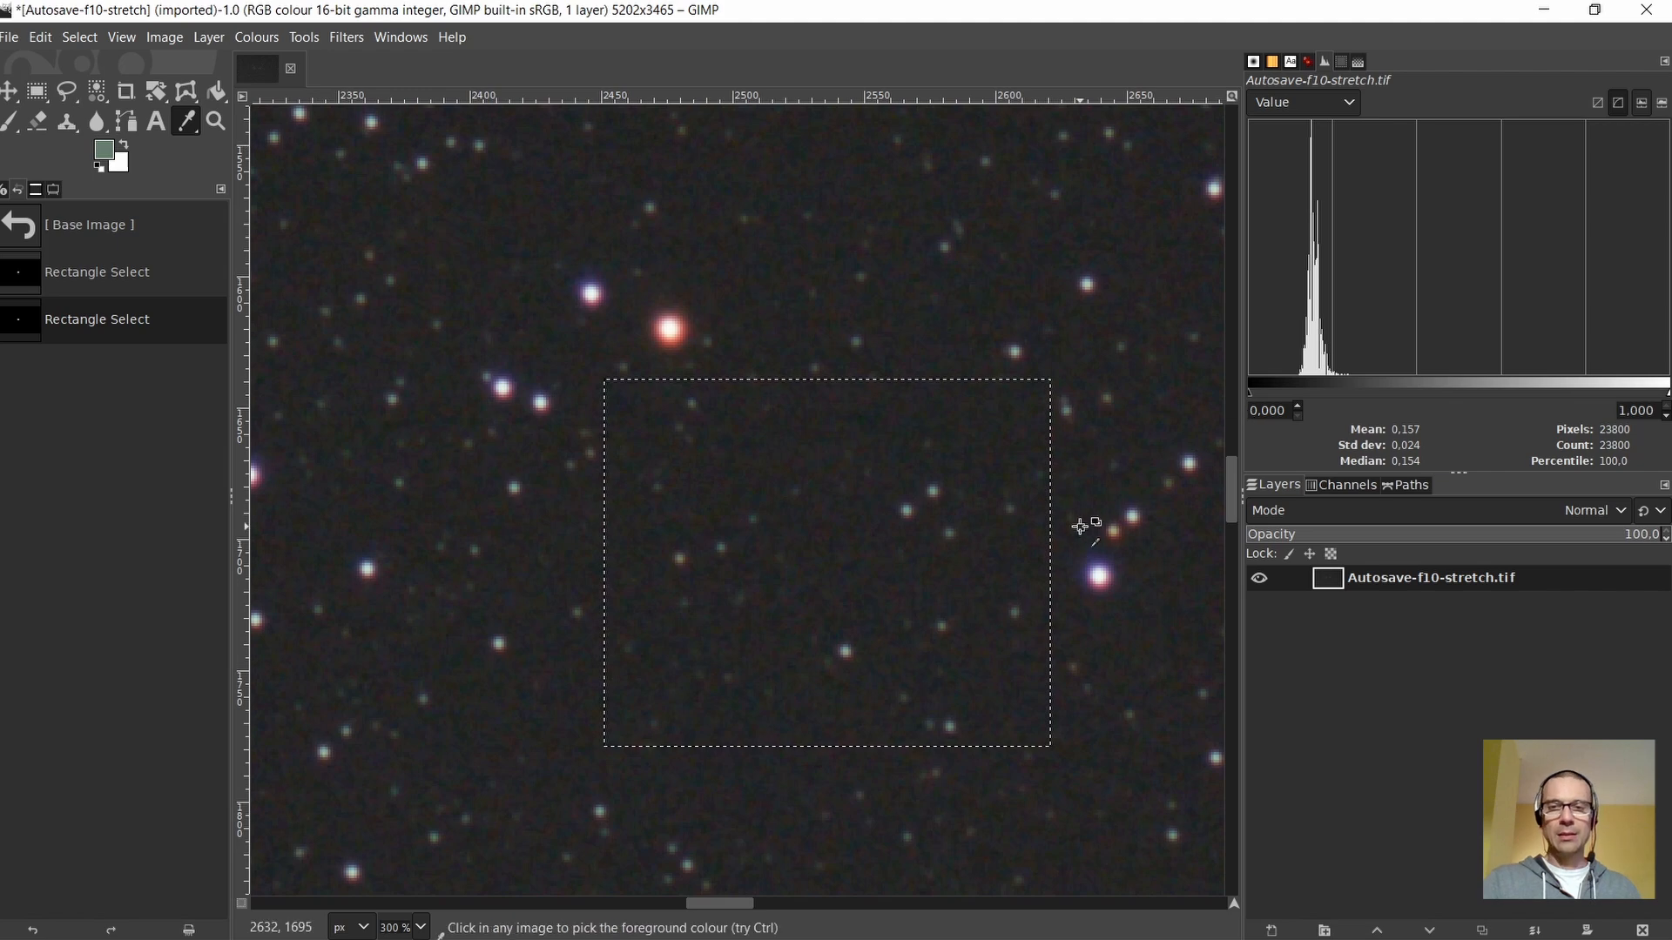
Examine the whole star field and the two clusters on either side of the rectangular selection
{"action": "scroll", "coordinate": [1097, 587], "scroll_direction": "down", "scroll_amount": 4}
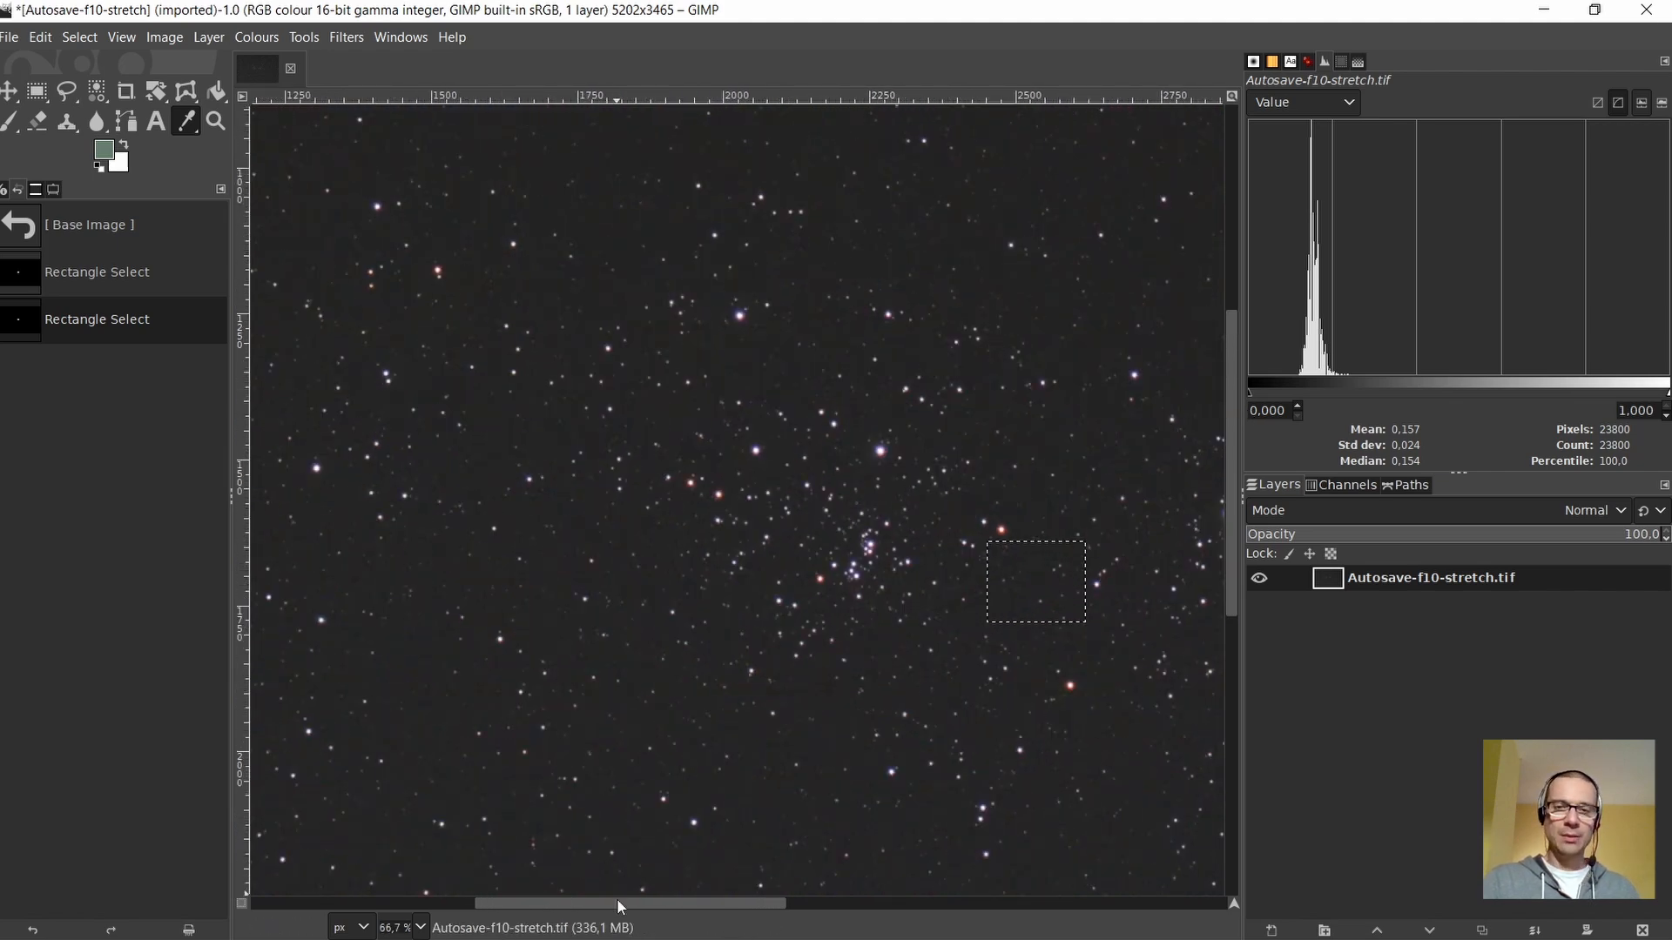
{"action": "left_click_drag", "start_coordinate": [617, 901], "coordinate": [707, 905]}
{"action": "scroll", "coordinate": [713, 777], "scroll_direction": "down", "scroll_amount": 3}
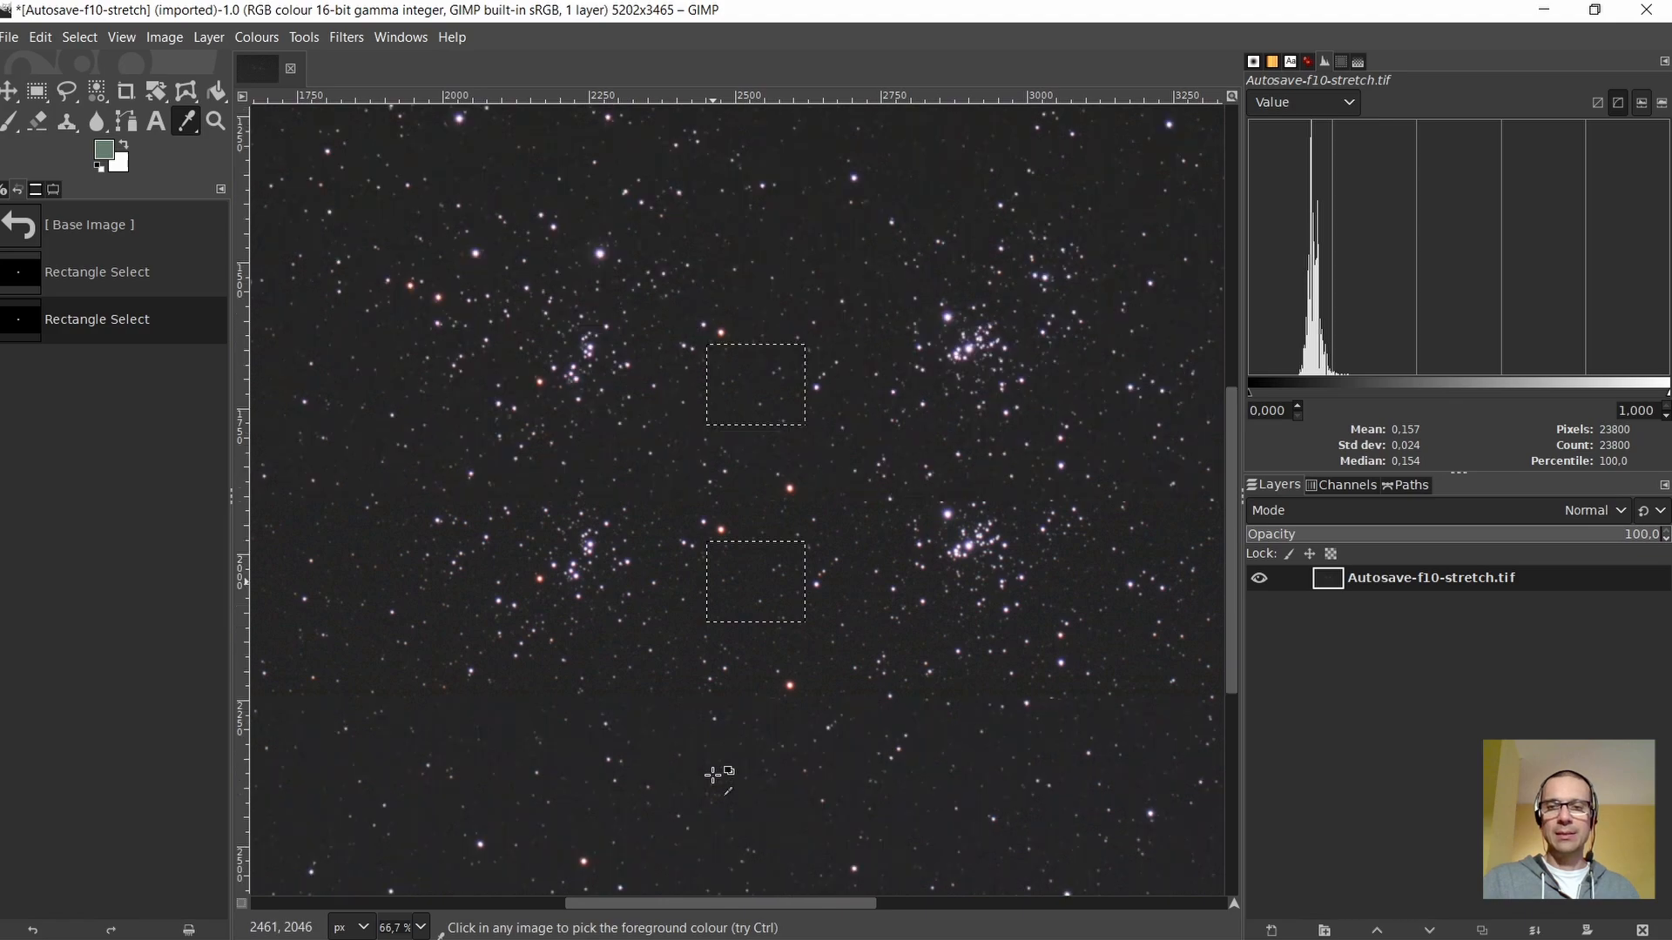
{"action": "scroll", "coordinate": [681, 584], "scroll_direction": "down", "scroll_amount": 2}
{"action": "scroll", "coordinate": [681, 584], "scroll_direction": "down", "scroll_amount": 2}
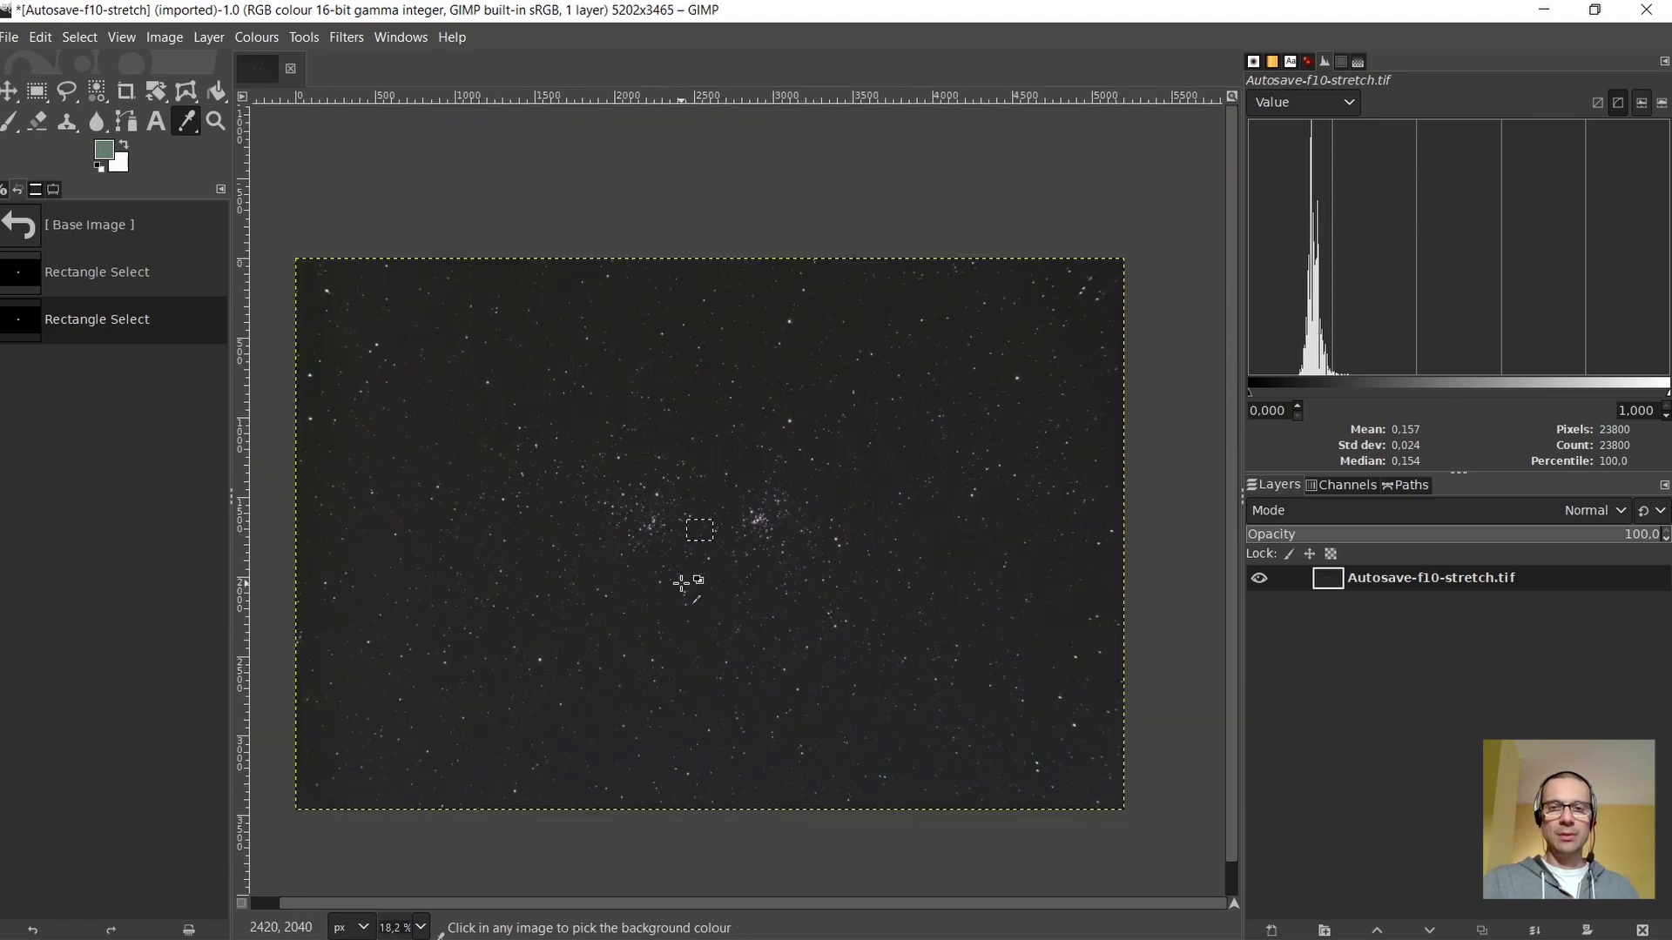
{"action": "left_click_drag", "start_coordinate": [676, 902], "coordinate": [629, 902]}
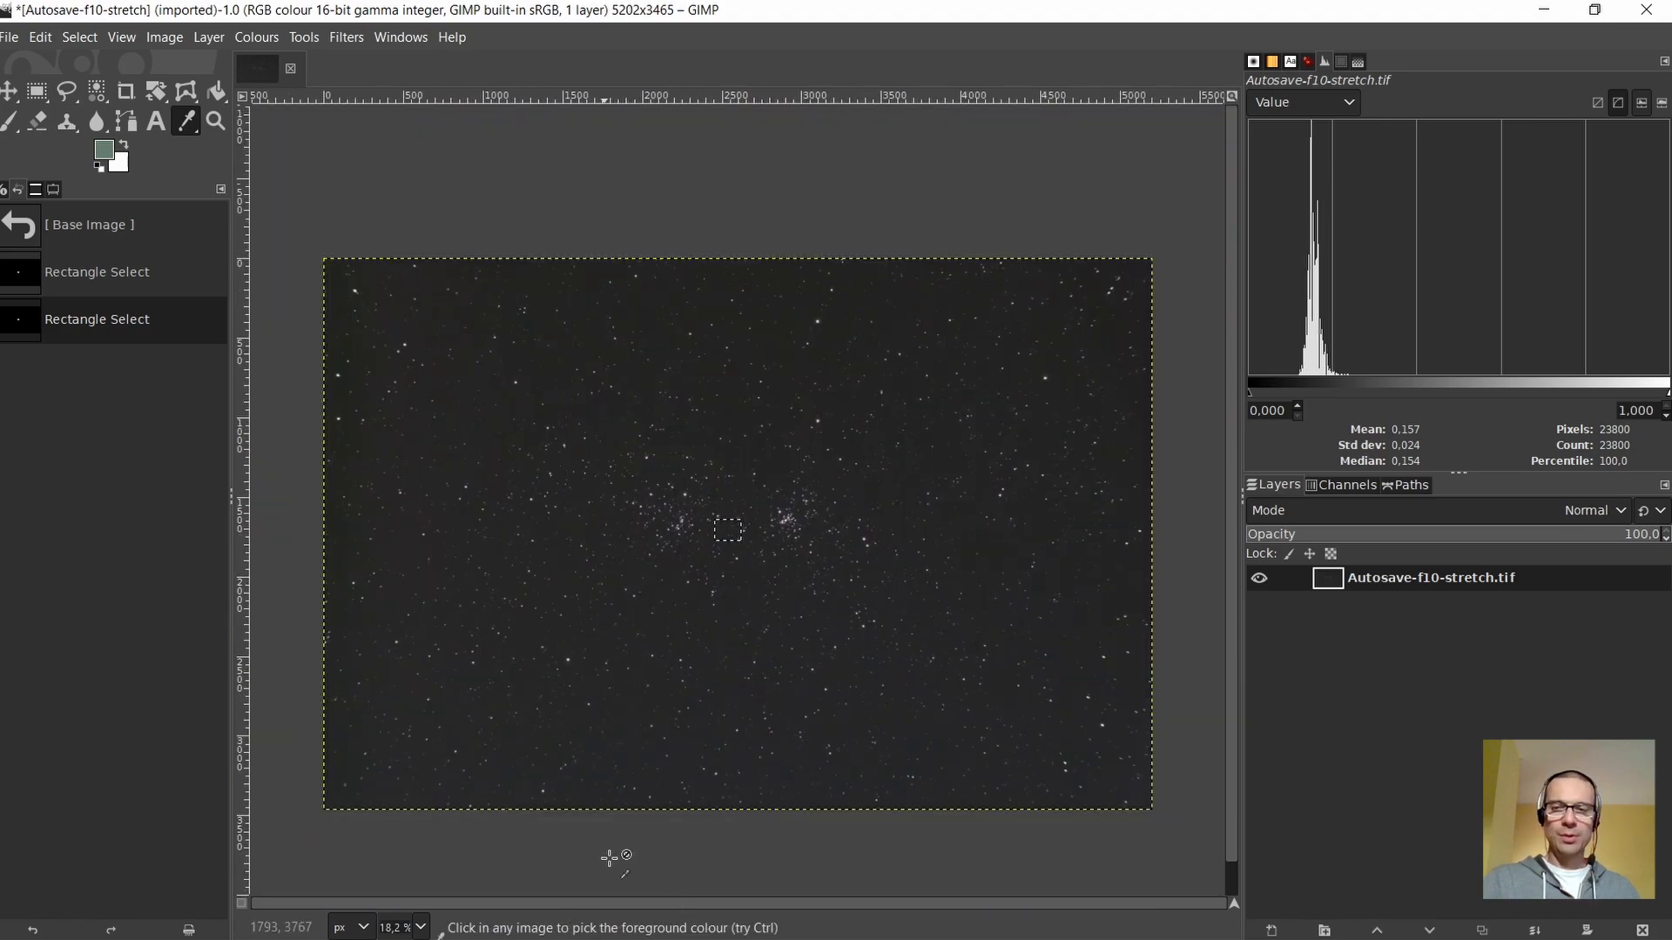
{"action": "scroll", "coordinate": [731, 657], "scroll_direction": "down", "scroll_amount": 1}
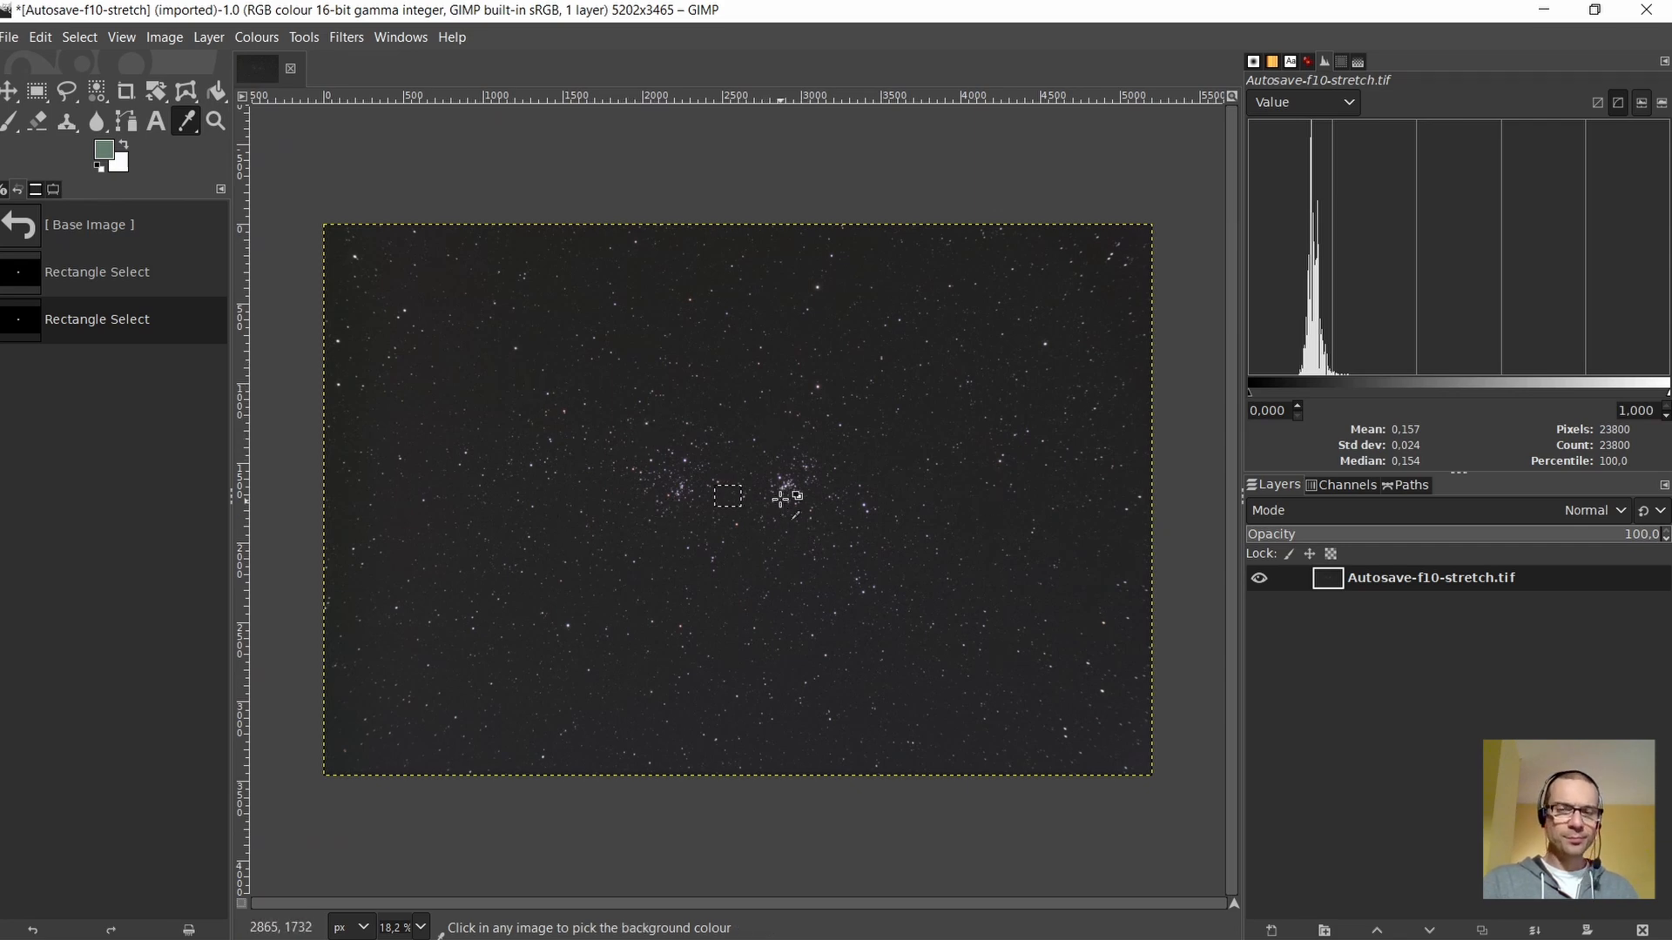
{"action": "scroll", "coordinate": [782, 486], "scroll_direction": "up", "scroll_amount": 5}
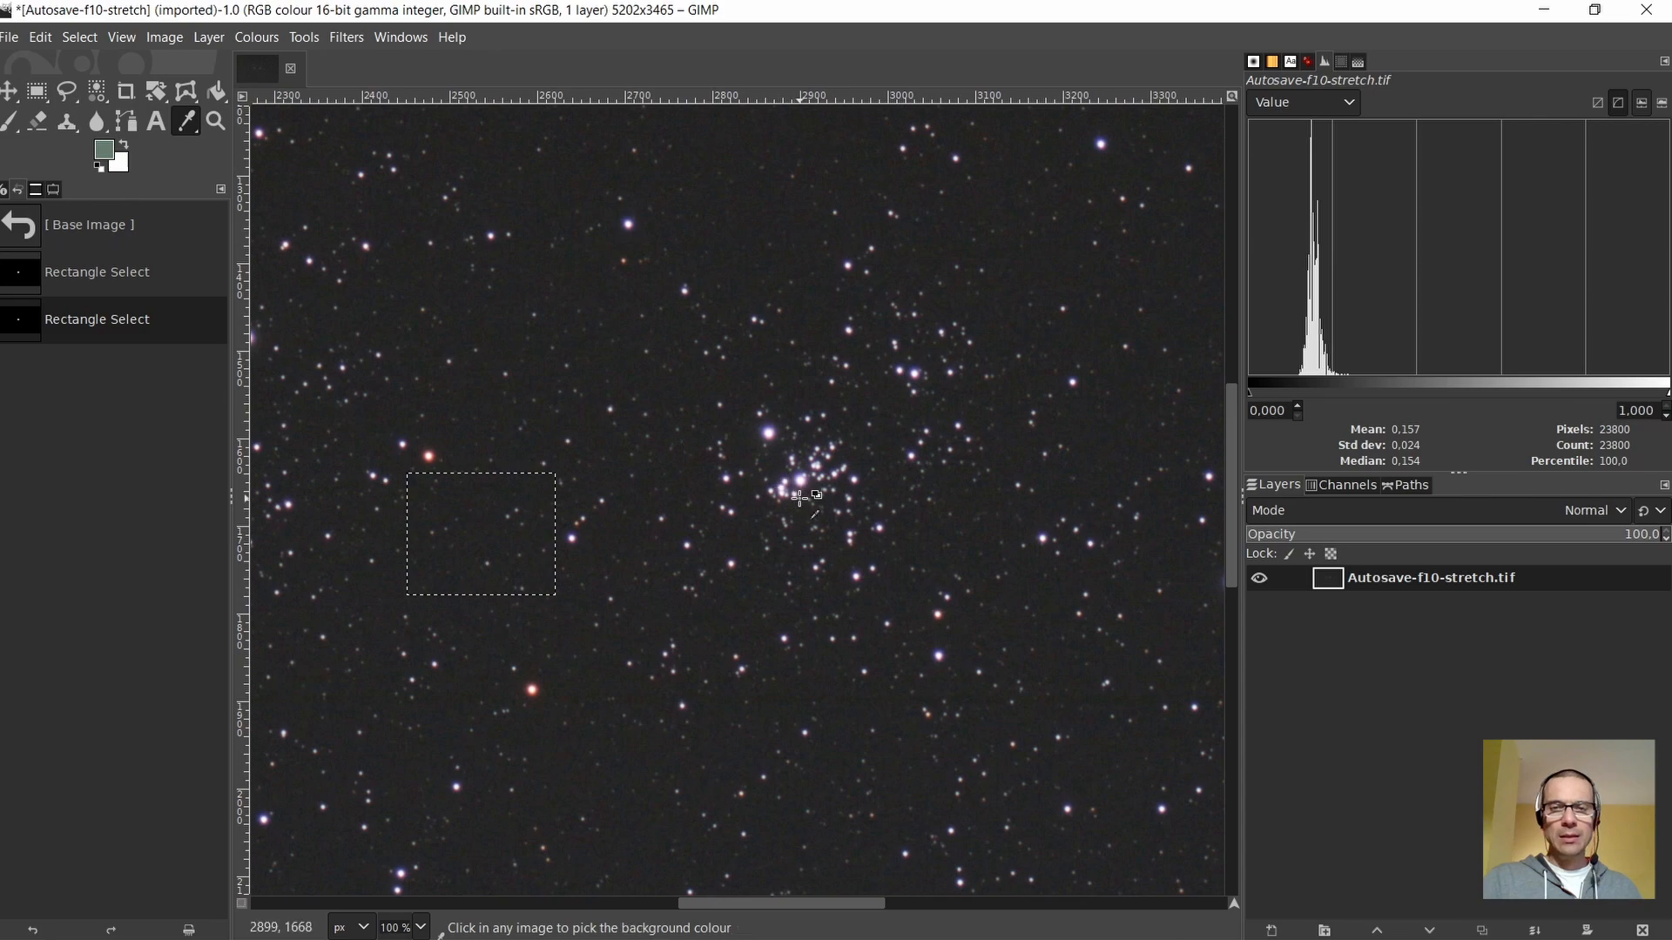
{"action": "scroll", "coordinate": [796, 492], "scroll_direction": "up", "scroll_amount": 1}
{"action": "scroll", "coordinate": [800, 496], "scroll_direction": "down", "scroll_amount": 1}
{"action": "scroll", "coordinate": [800, 496], "scroll_direction": "down", "scroll_amount": 1}
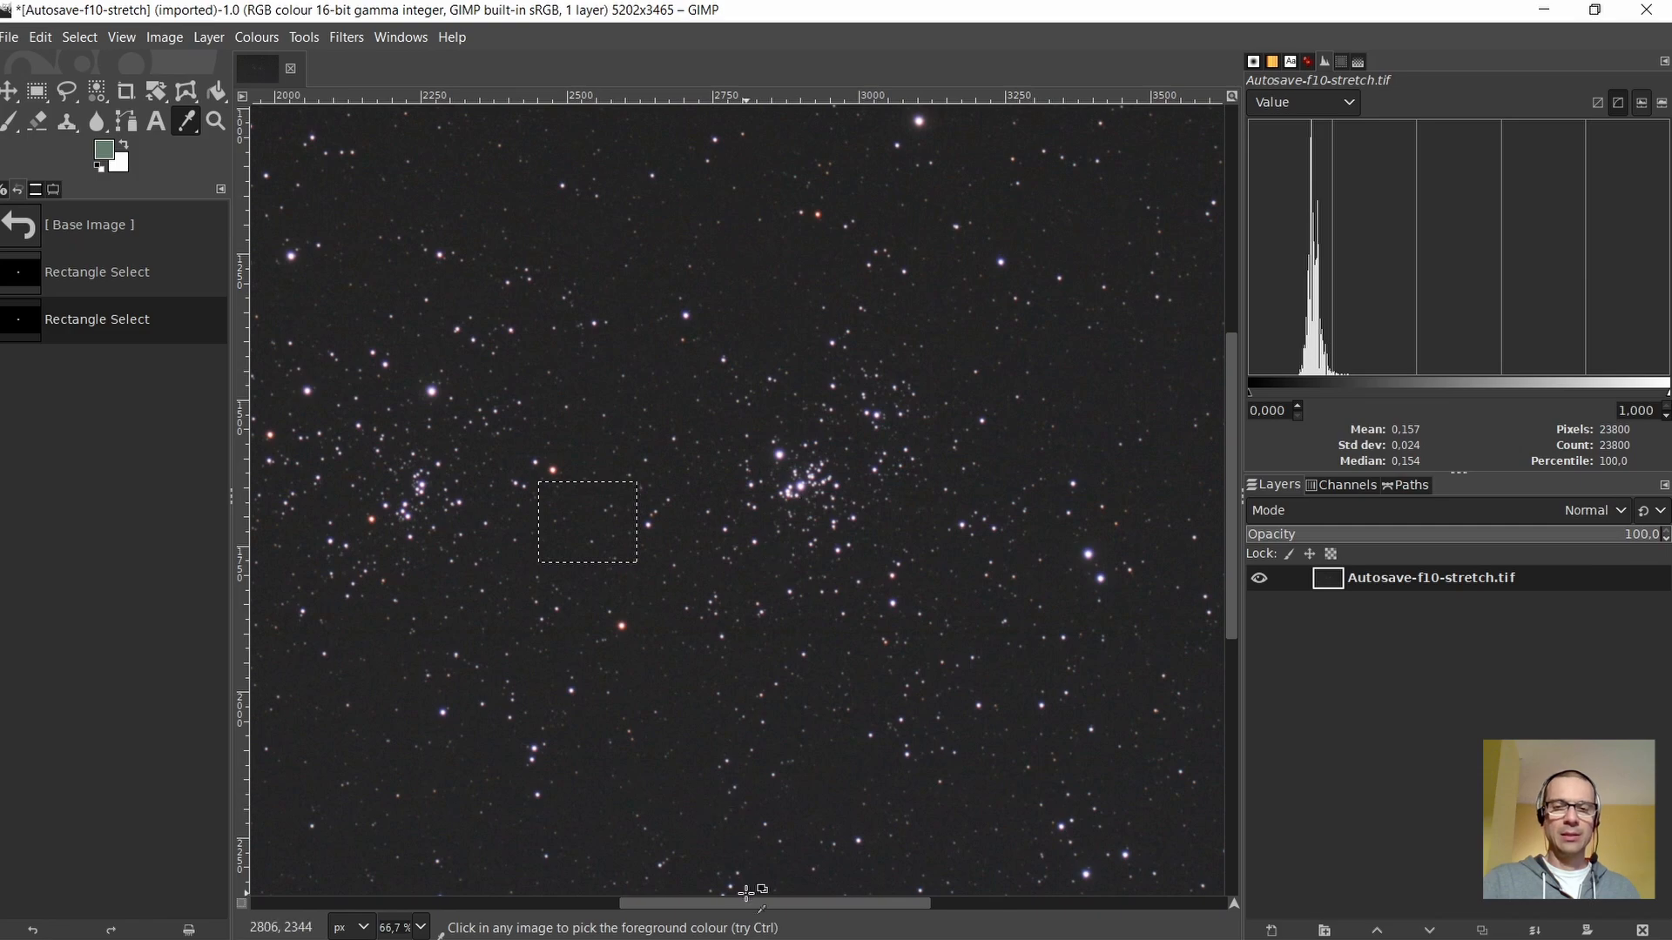
{"action": "left_click_drag", "start_coordinate": [749, 903], "coordinate": [693, 906]}
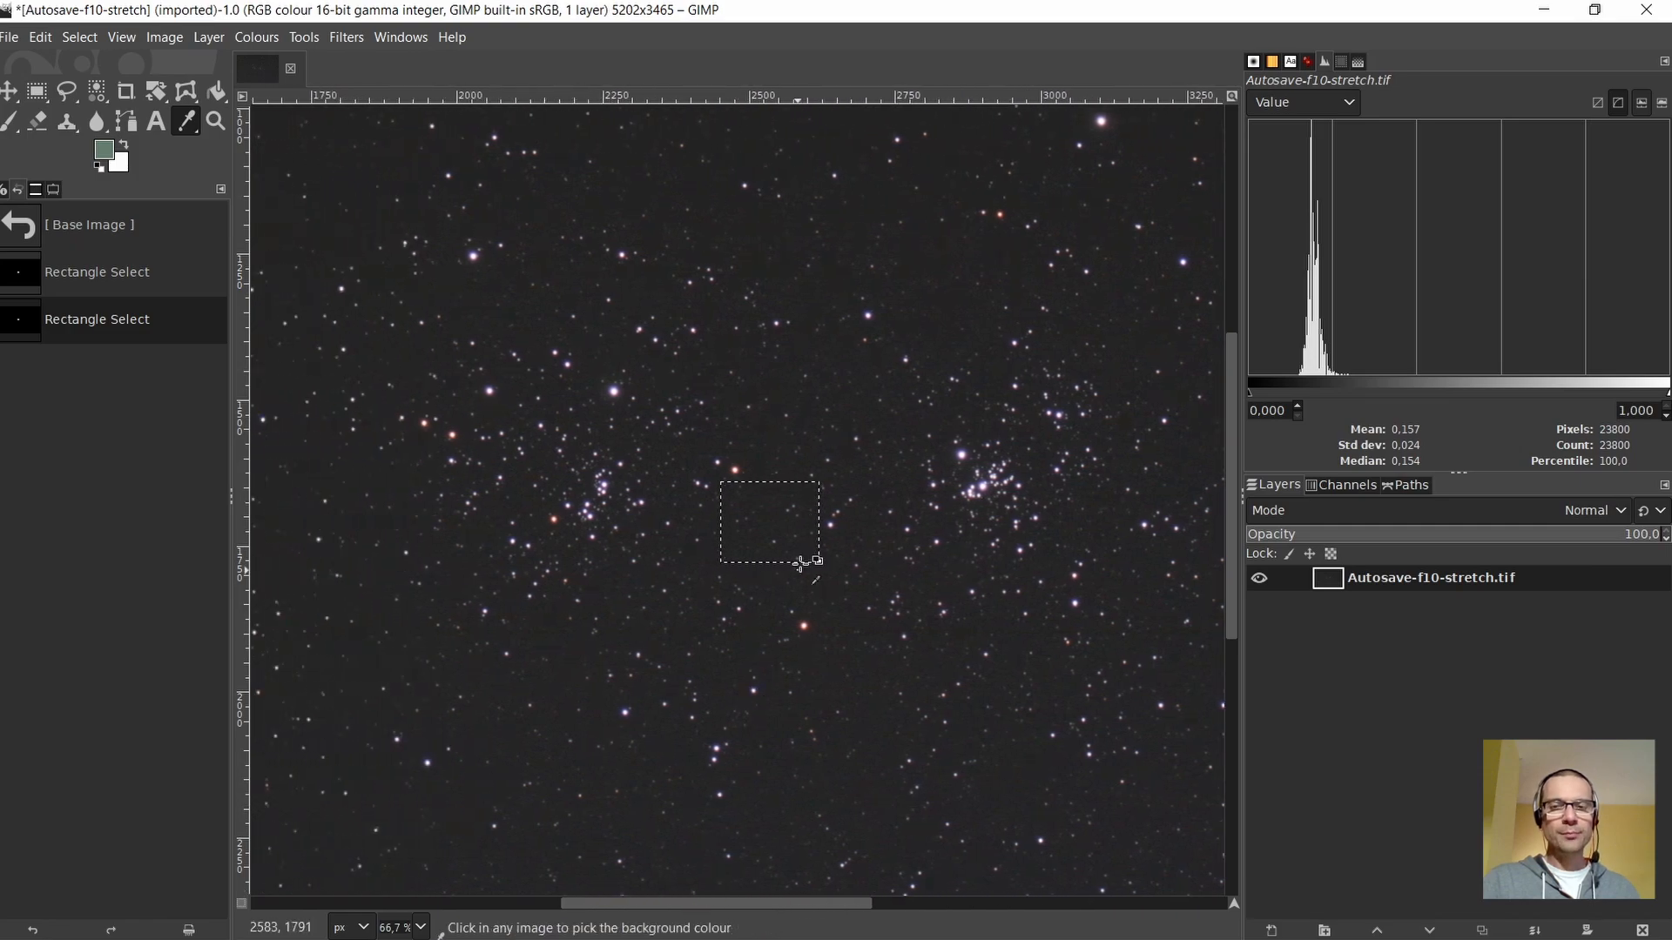
Examine the faint stars and background noise inside the rectangular selection at pixel level
{"action": "scroll", "coordinate": [796, 552], "scroll_direction": "up", "scroll_amount": 5}
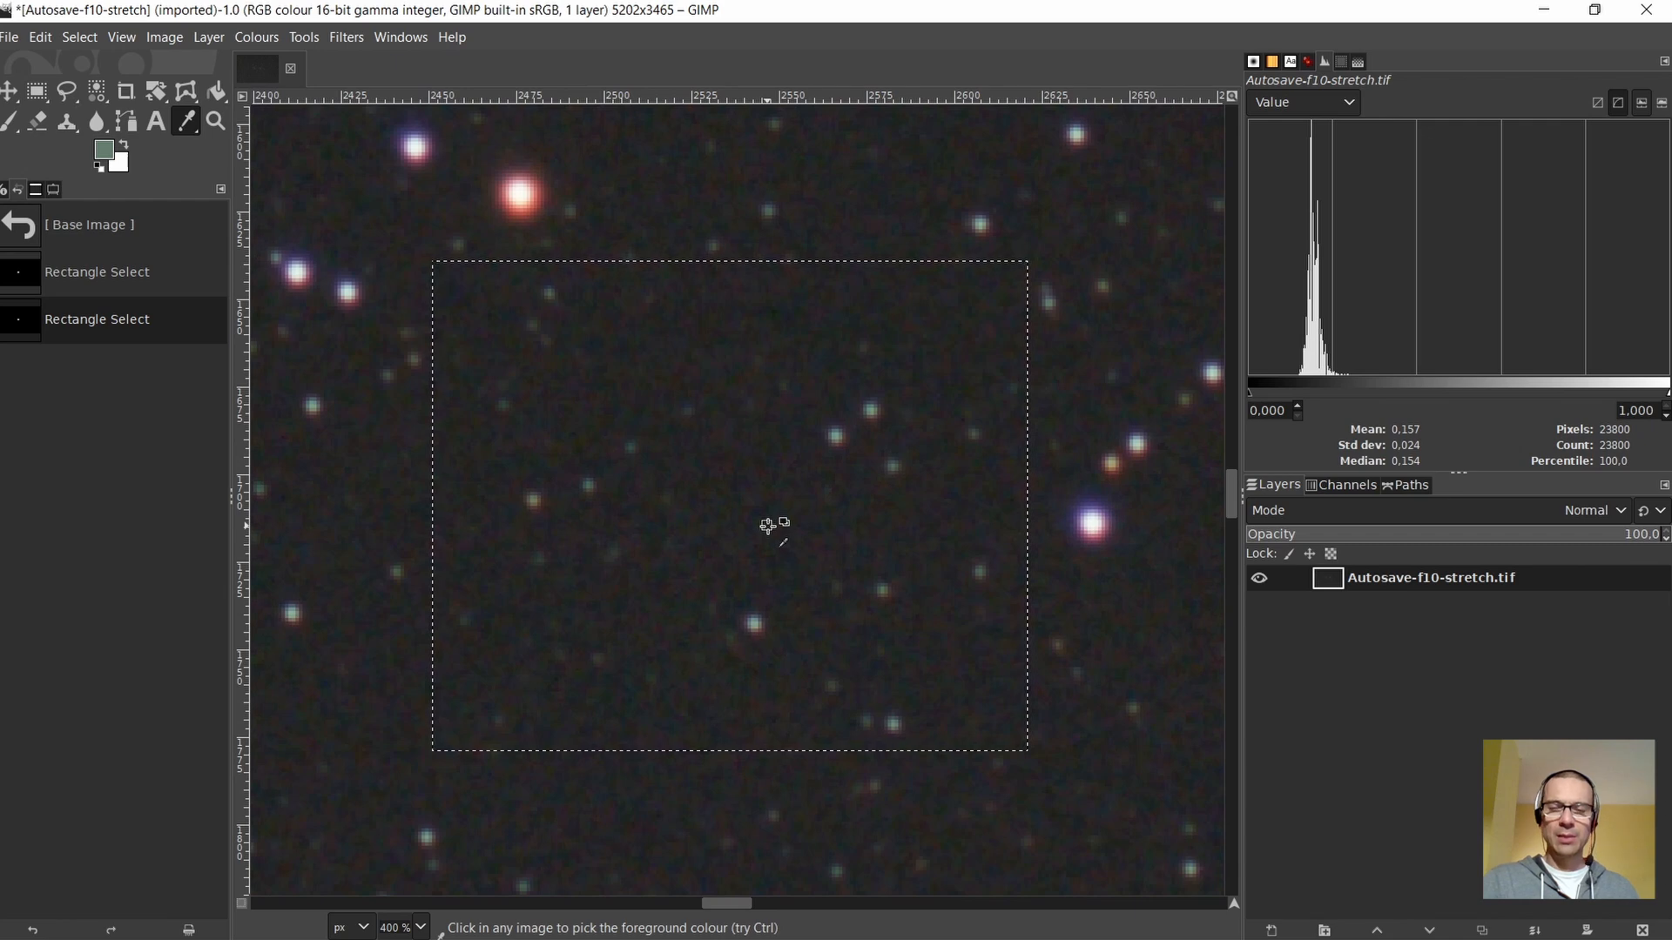
{"action": "scroll", "coordinate": [866, 489], "scroll_direction": "up", "scroll_amount": 2}
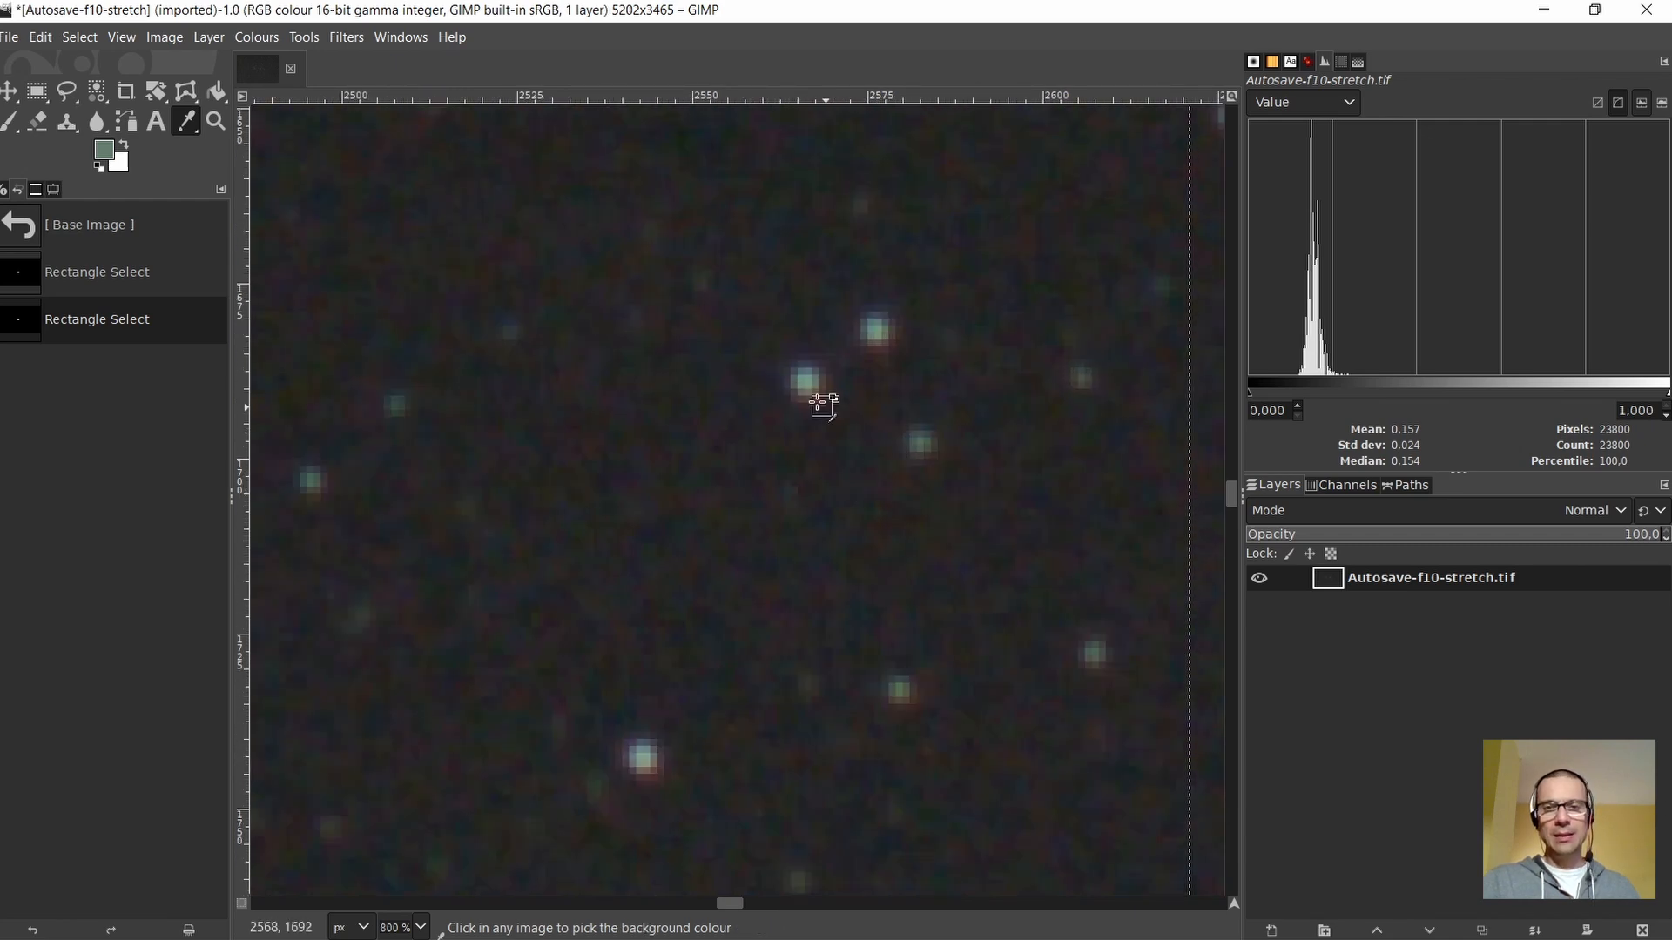
{"action": "scroll", "coordinate": [818, 392], "scroll_direction": "down", "scroll_amount": 1}
{"action": "scroll", "coordinate": [769, 364], "scroll_direction": "up", "scroll_amount": 2}
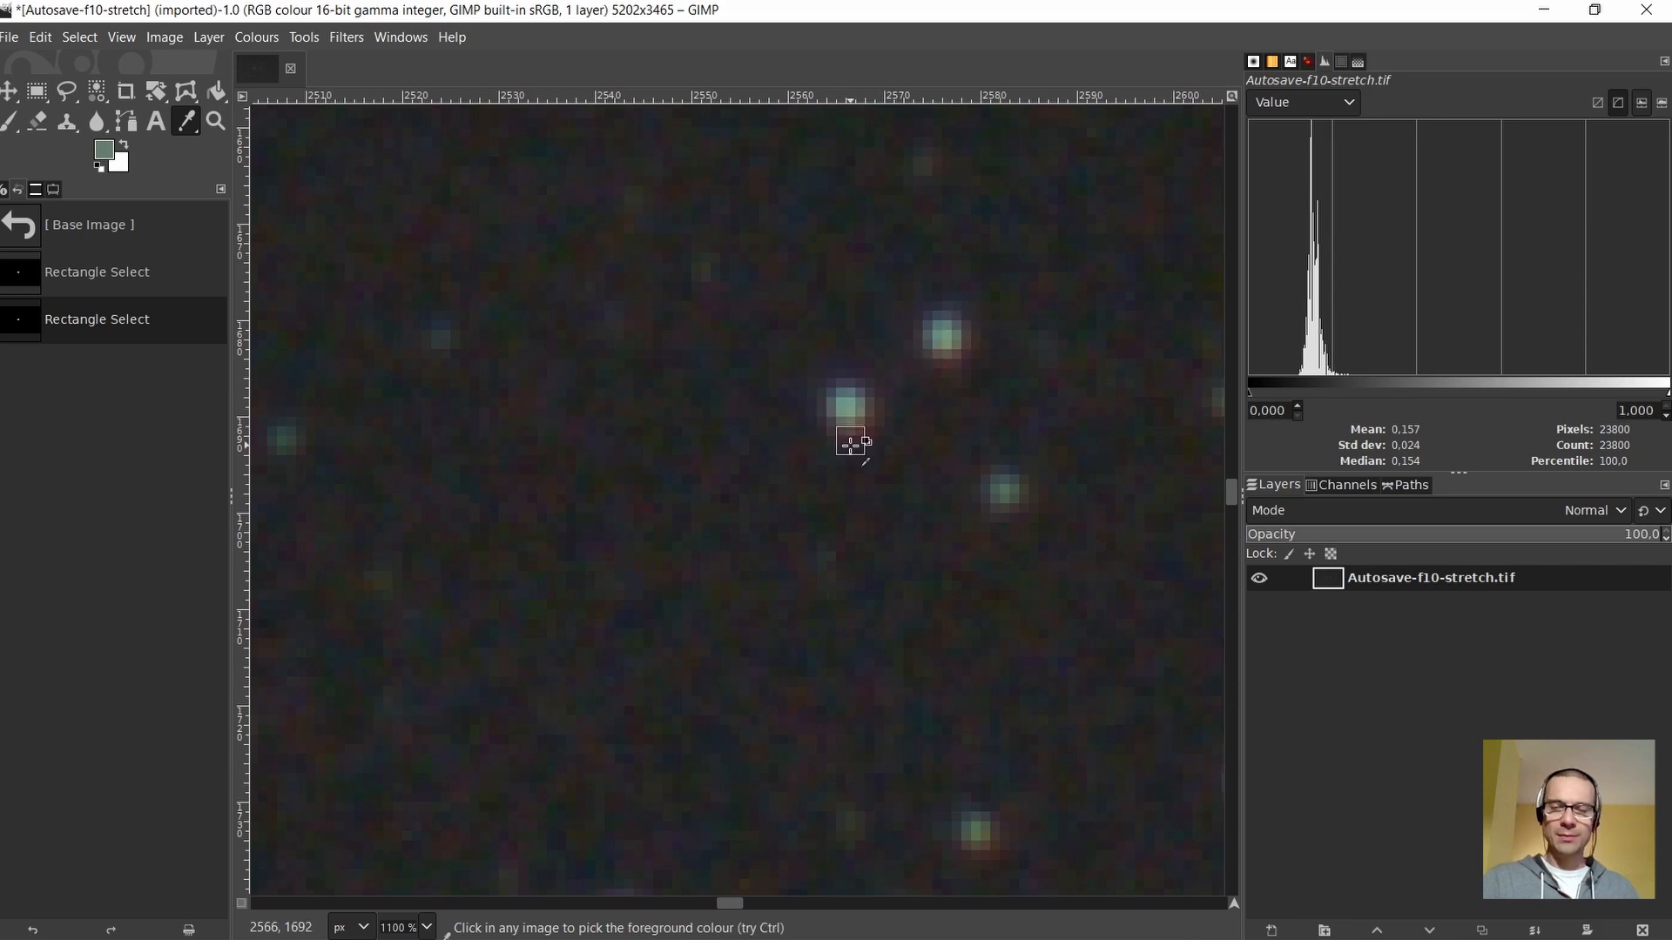
{"action": "scroll", "coordinate": [839, 490], "scroll_direction": "down", "scroll_amount": 1}
{"action": "scroll", "coordinate": [839, 489], "scroll_direction": "down", "scroll_amount": 1}
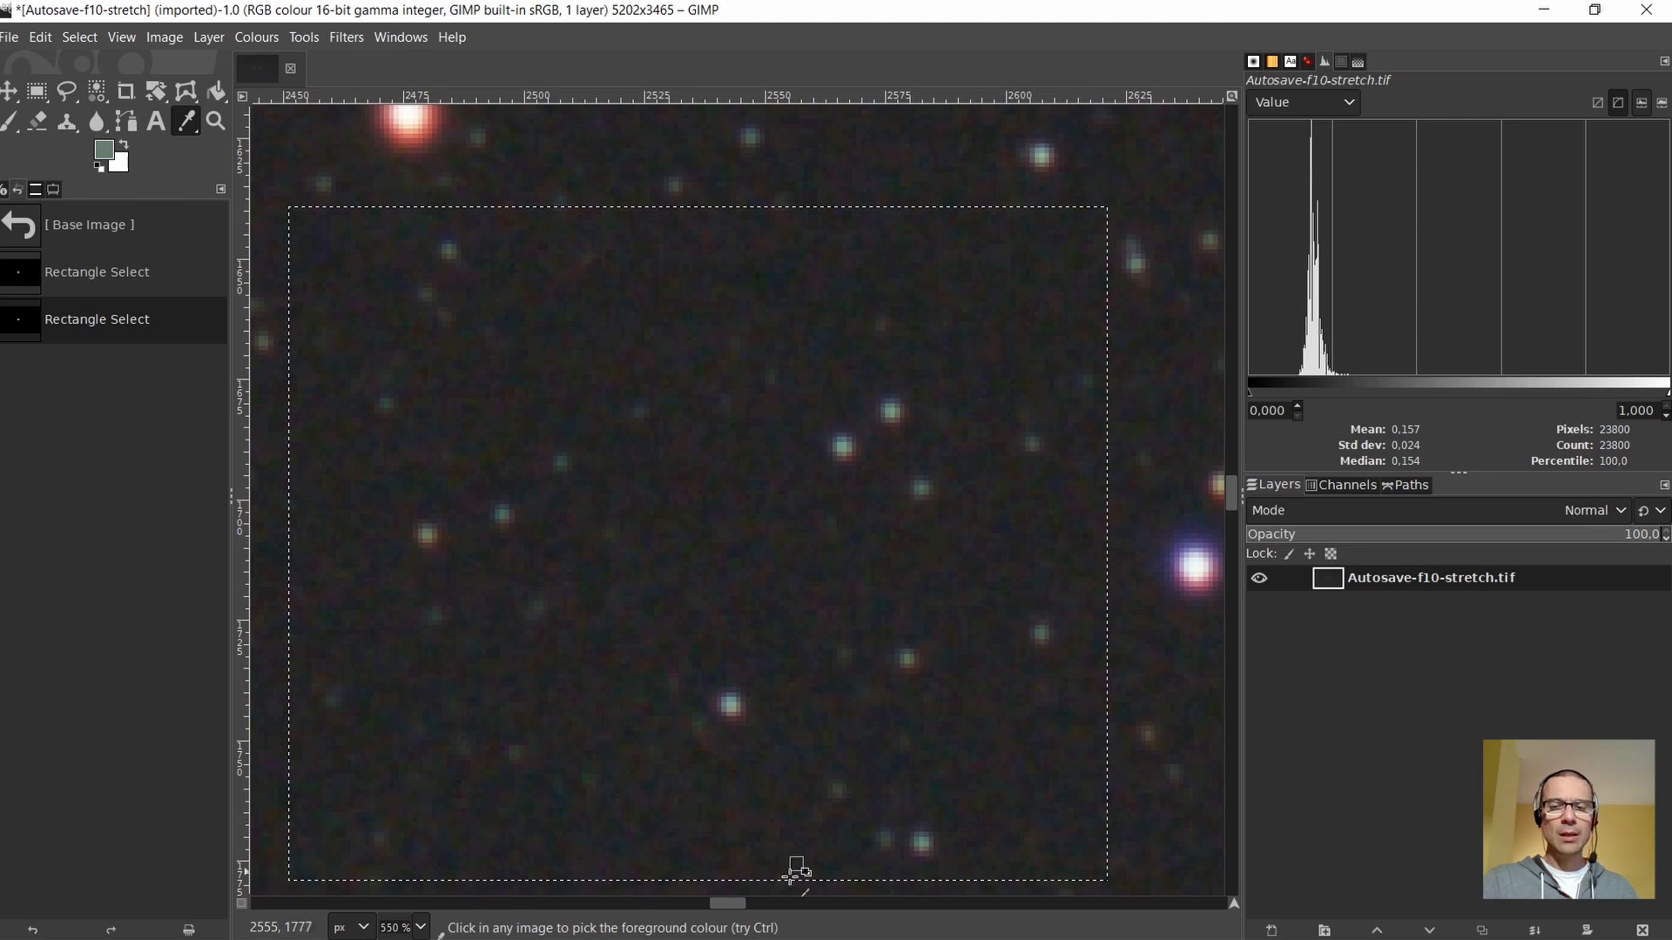
{"action": "scroll", "coordinate": [729, 907], "scroll_direction": "left", "scroll_amount": 1}
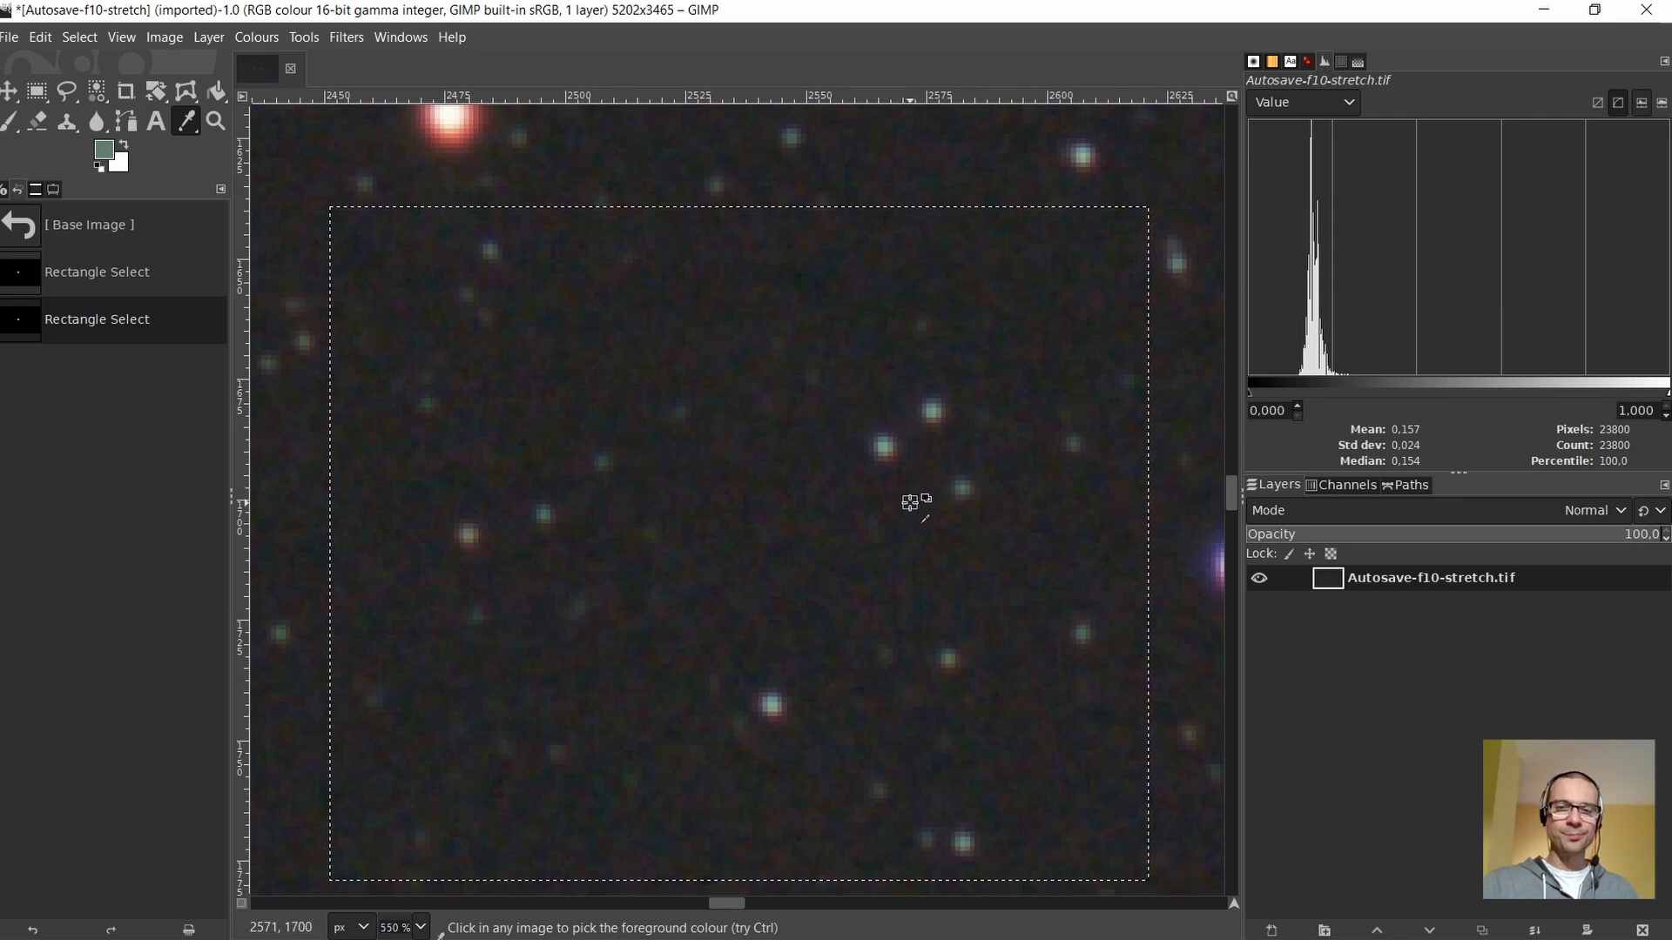
{"action": "scroll", "coordinate": [915, 492], "scroll_direction": "down", "scroll_amount": 6, "text": "ctrl"}
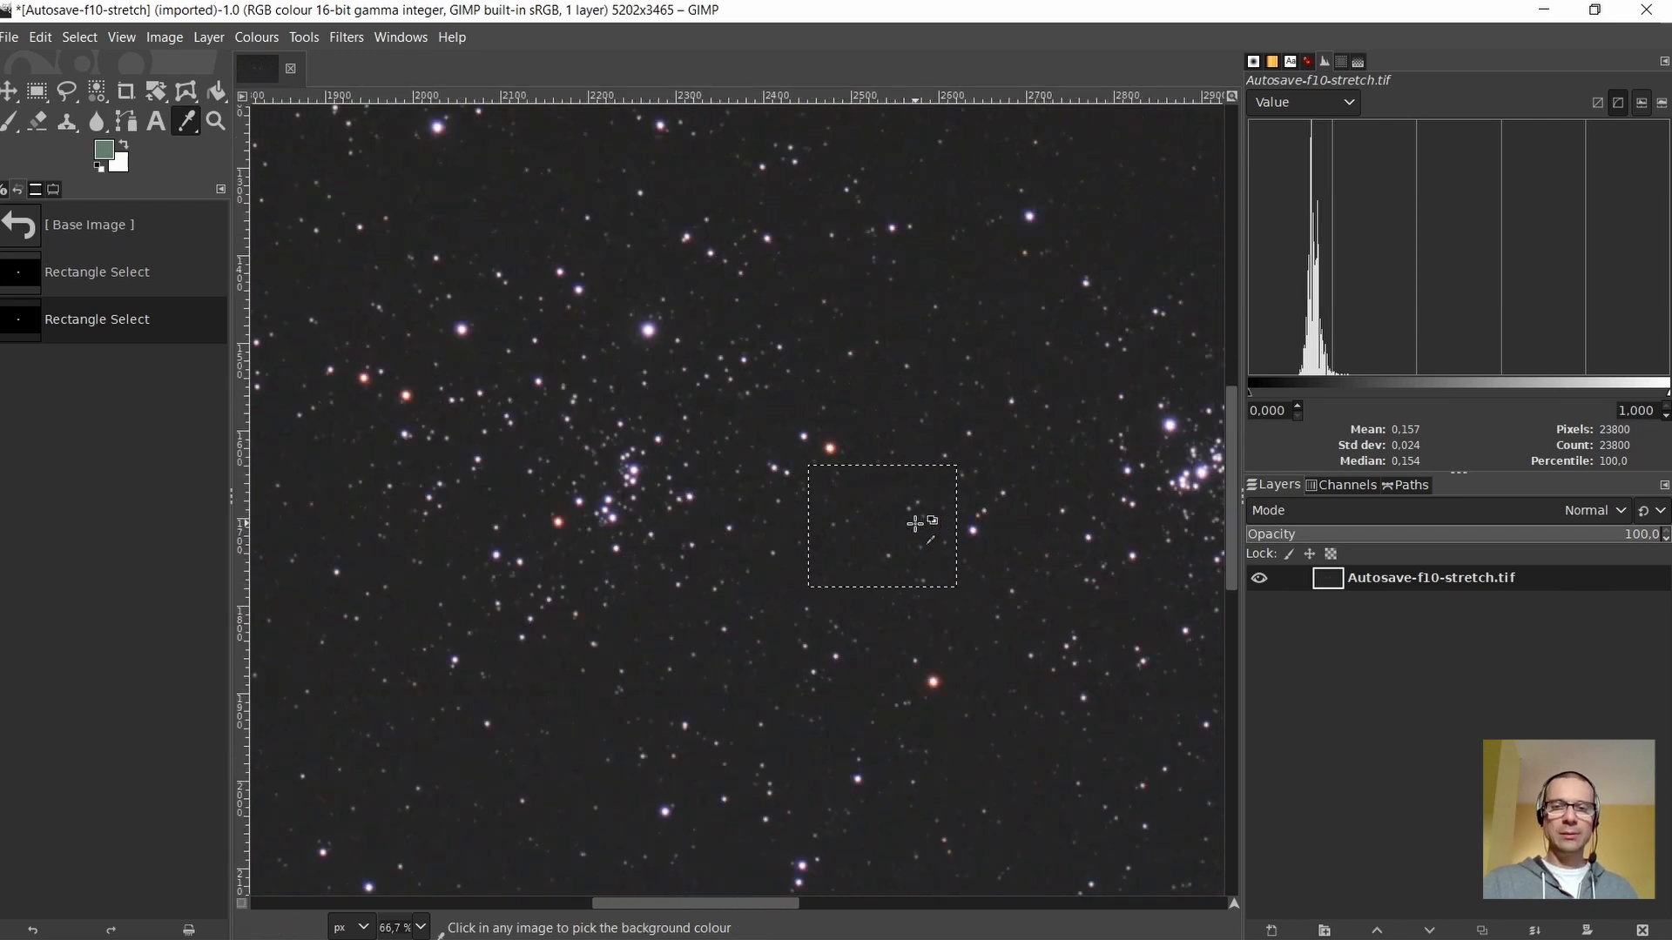
{"action": "scroll", "coordinate": [915, 522], "scroll_direction": "up", "scroll_amount": 3, "text": "ctrl"}
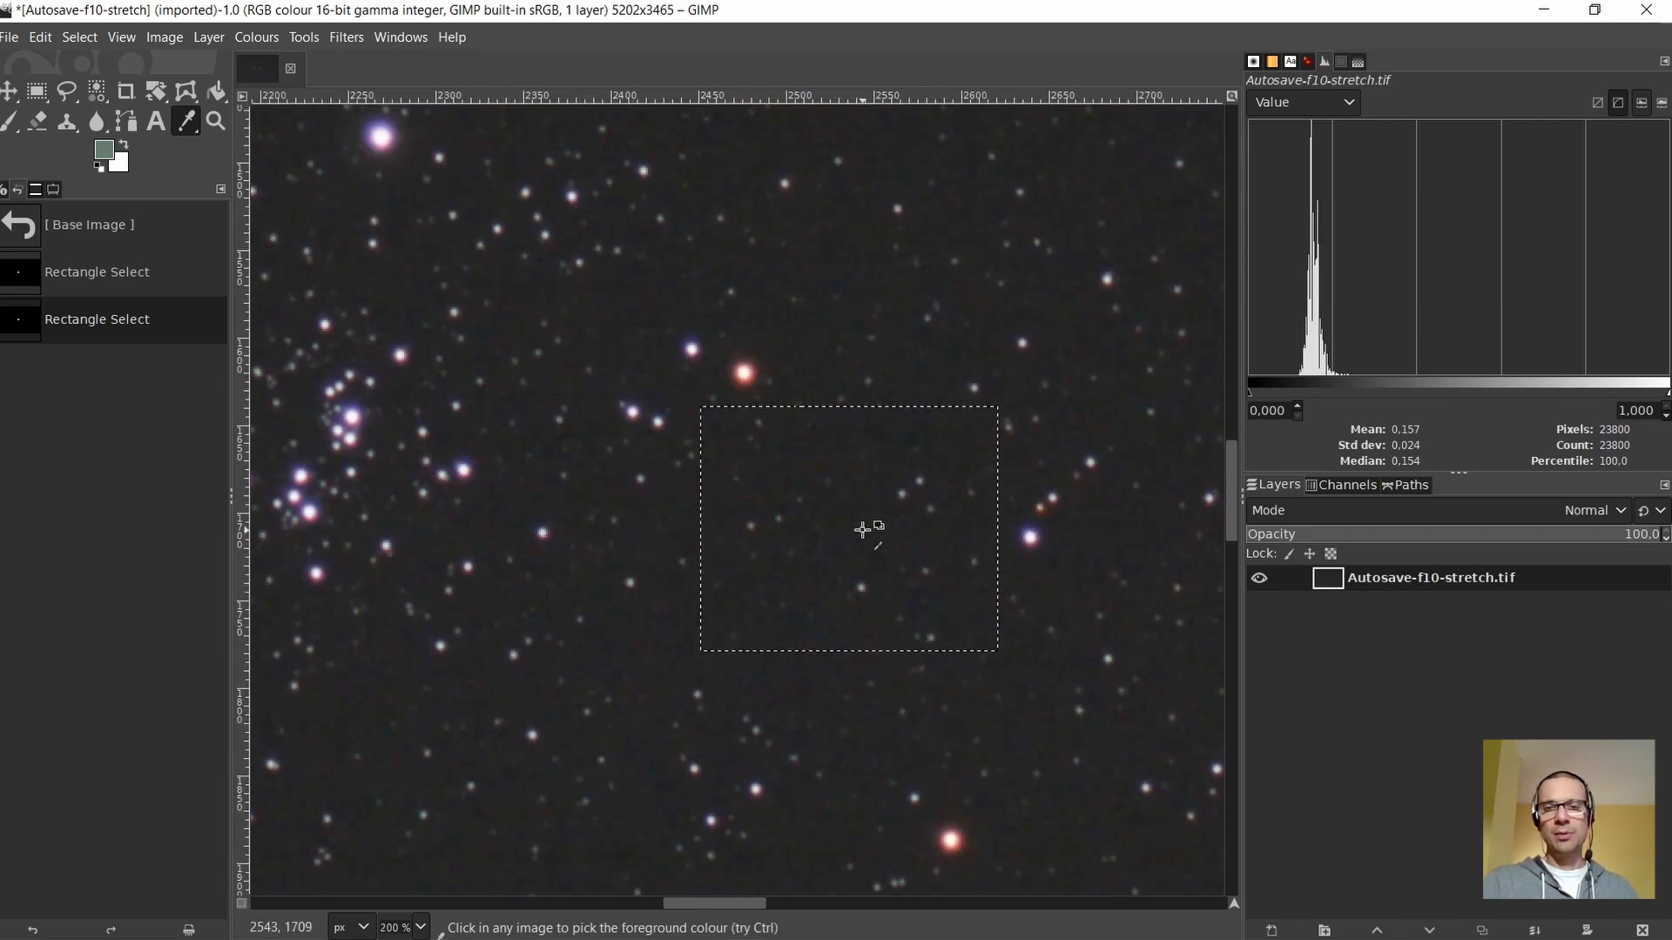
{"action": "scroll", "coordinate": [880, 526], "scroll_direction": "up", "scroll_amount": 3, "text": "ctrl"}
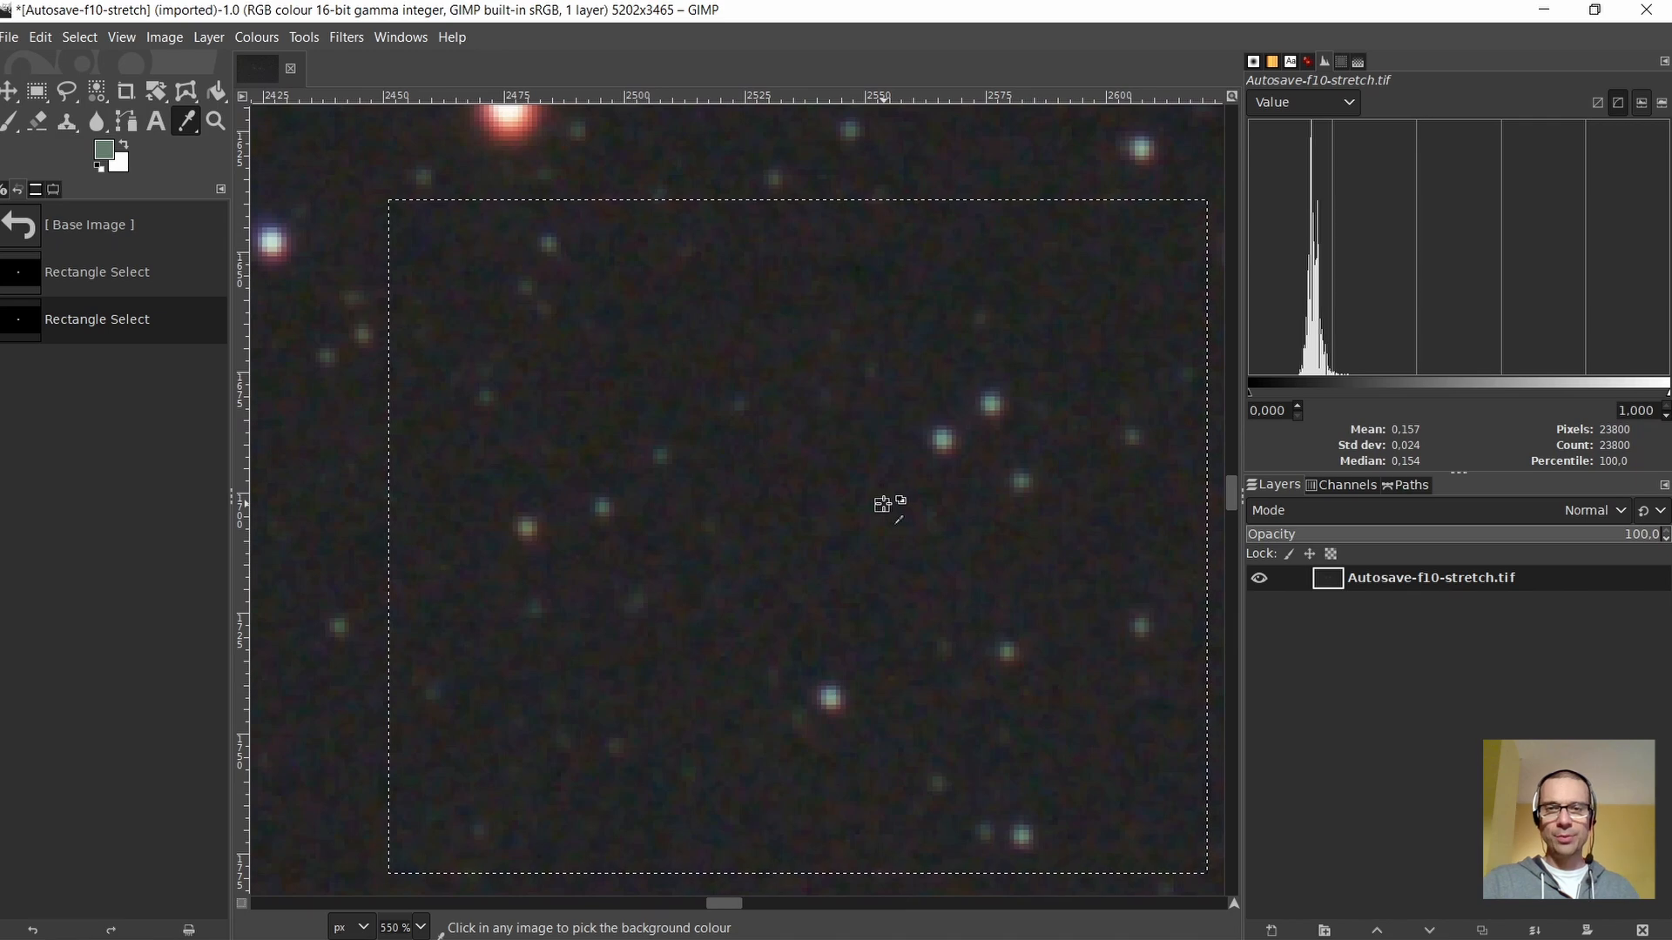
{"action": "left_click_drag", "start_coordinate": [721, 904], "coordinate": [725, 911]}
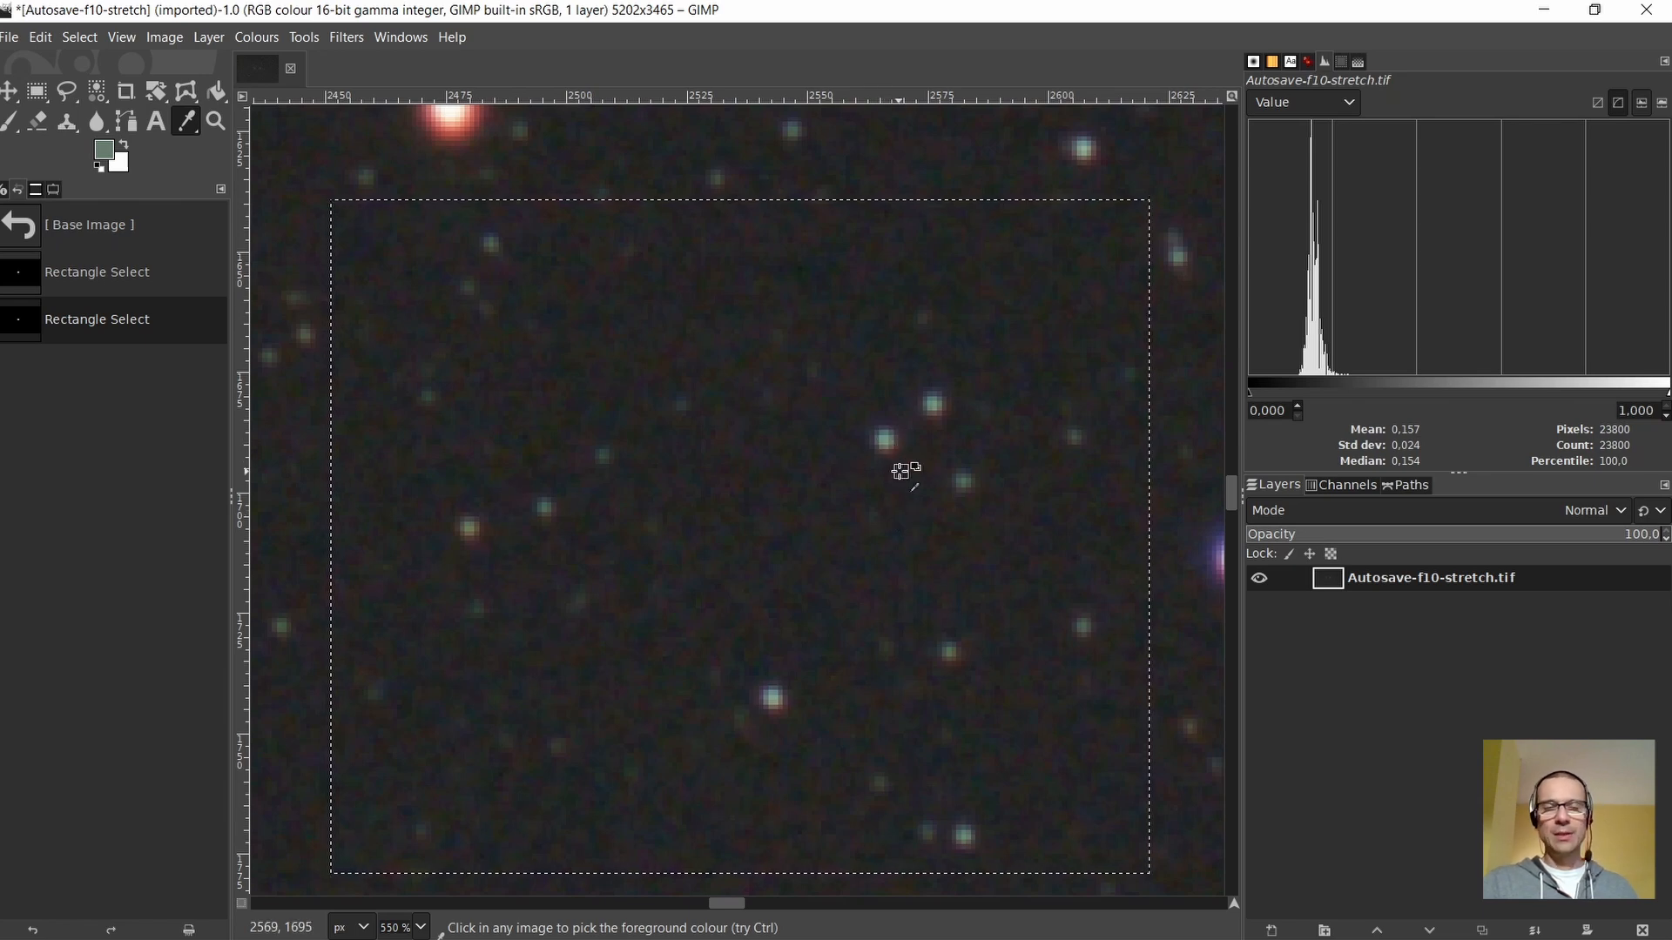
Copy the selected star area and paste it as a new image
{"action": "left_click", "coordinate": [40, 37]}
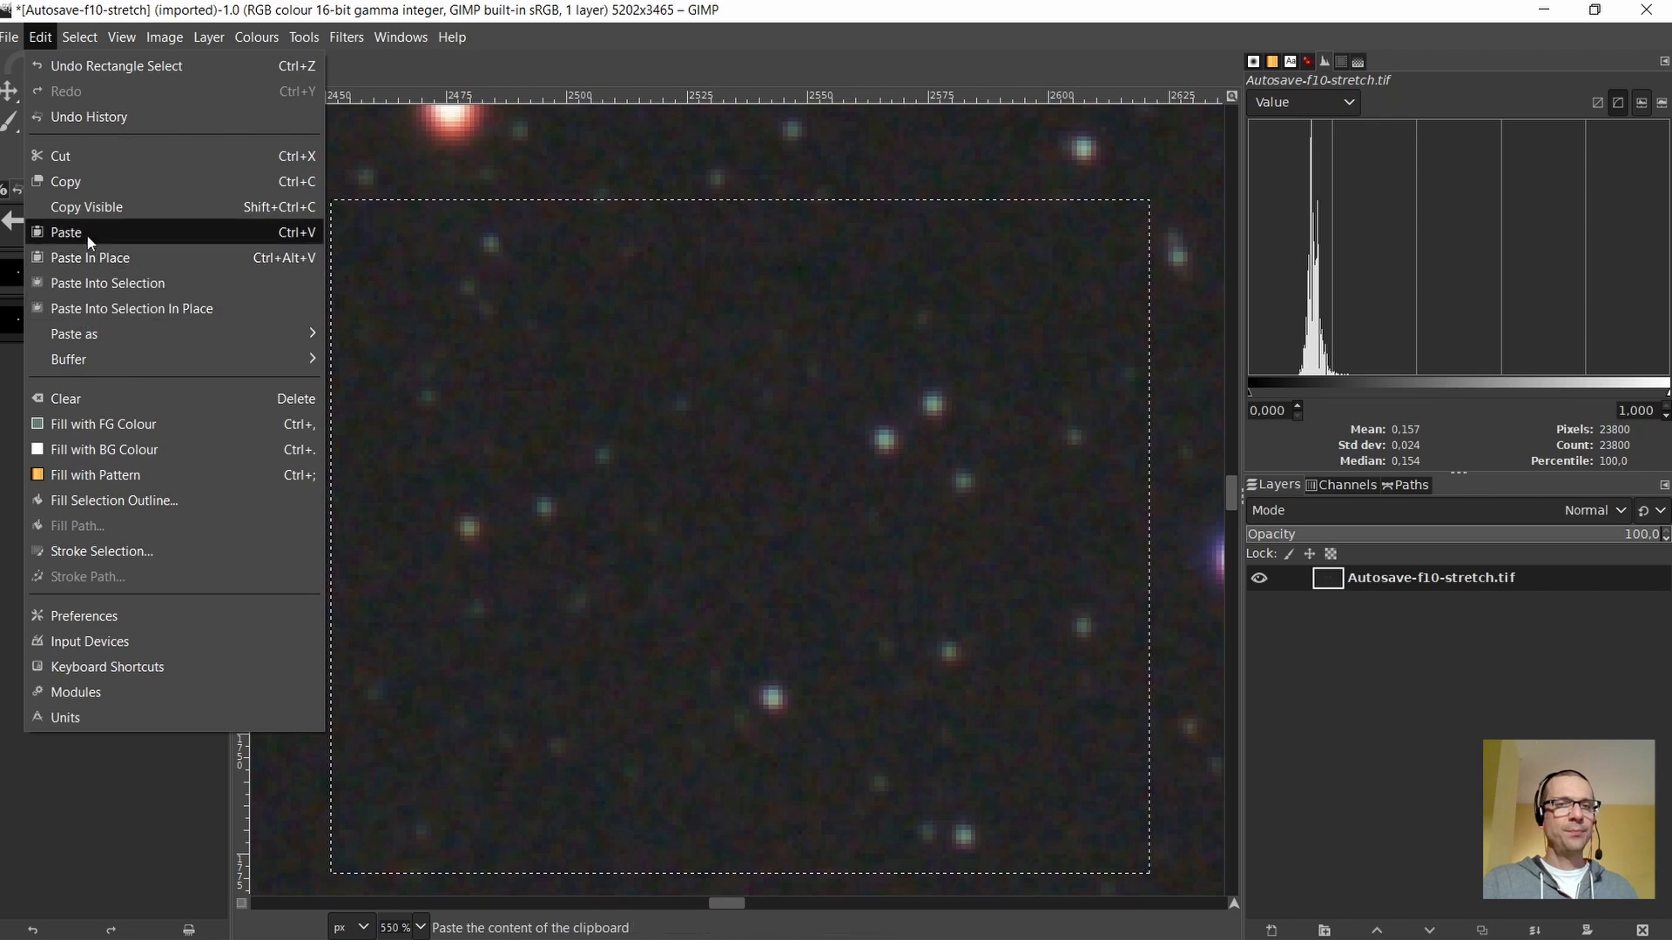
{"action": "left_click", "coordinate": [88, 186]}
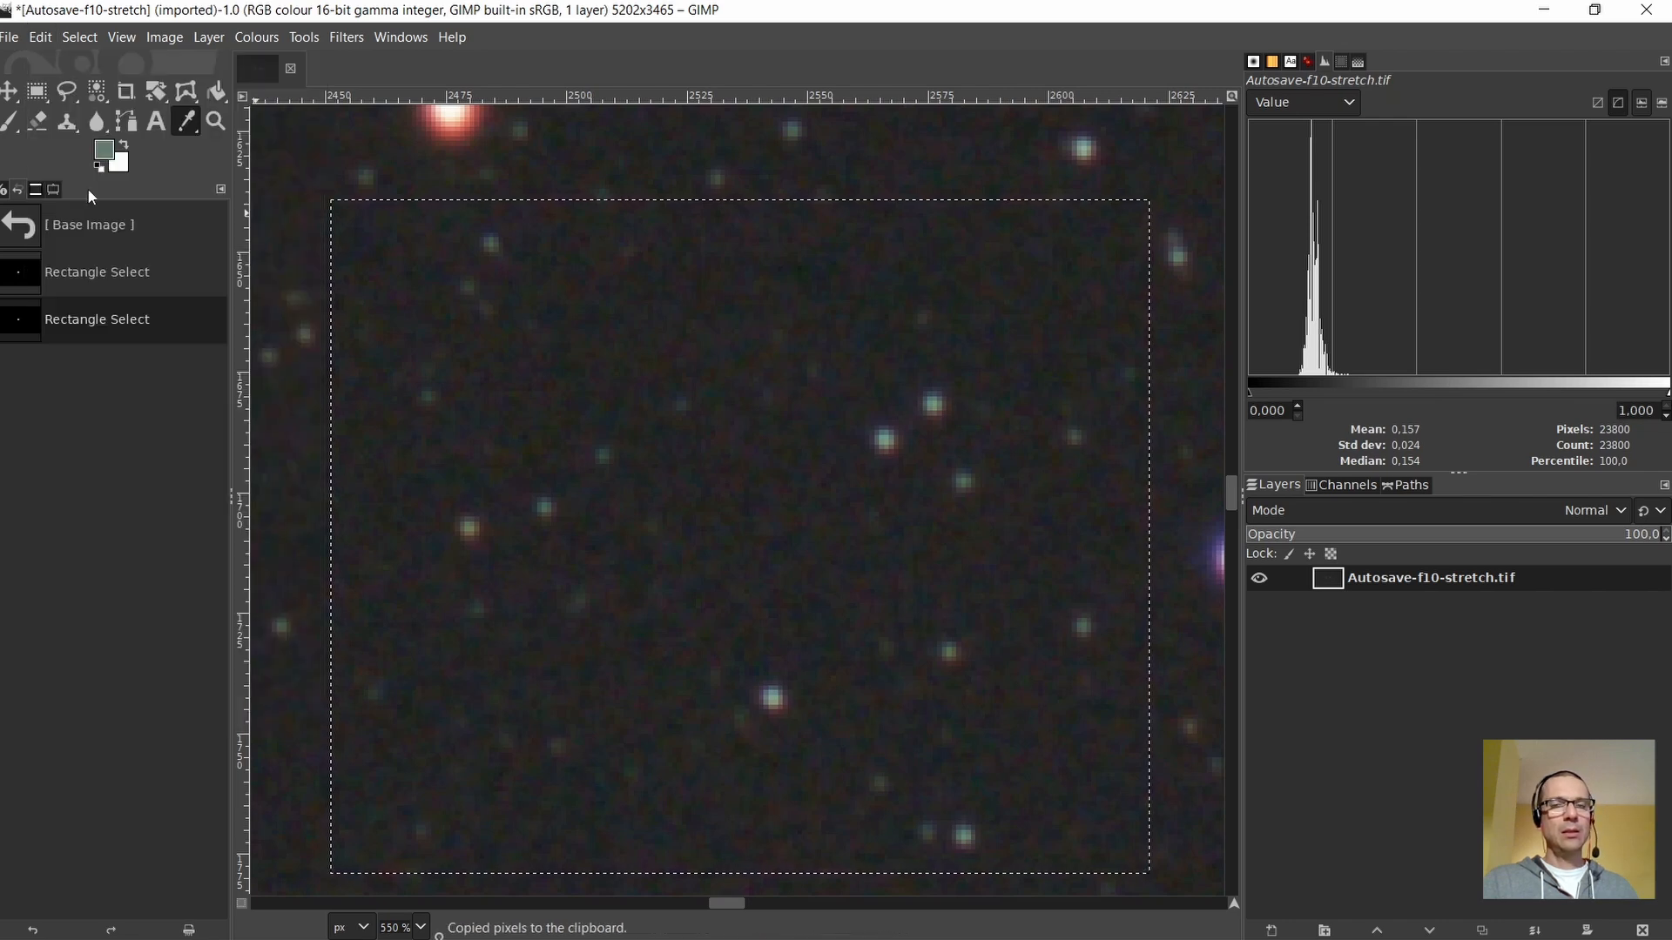
{"action": "left_click", "coordinate": [29, 39]}
{"action": "mouse_move", "coordinate": [66, 346]}
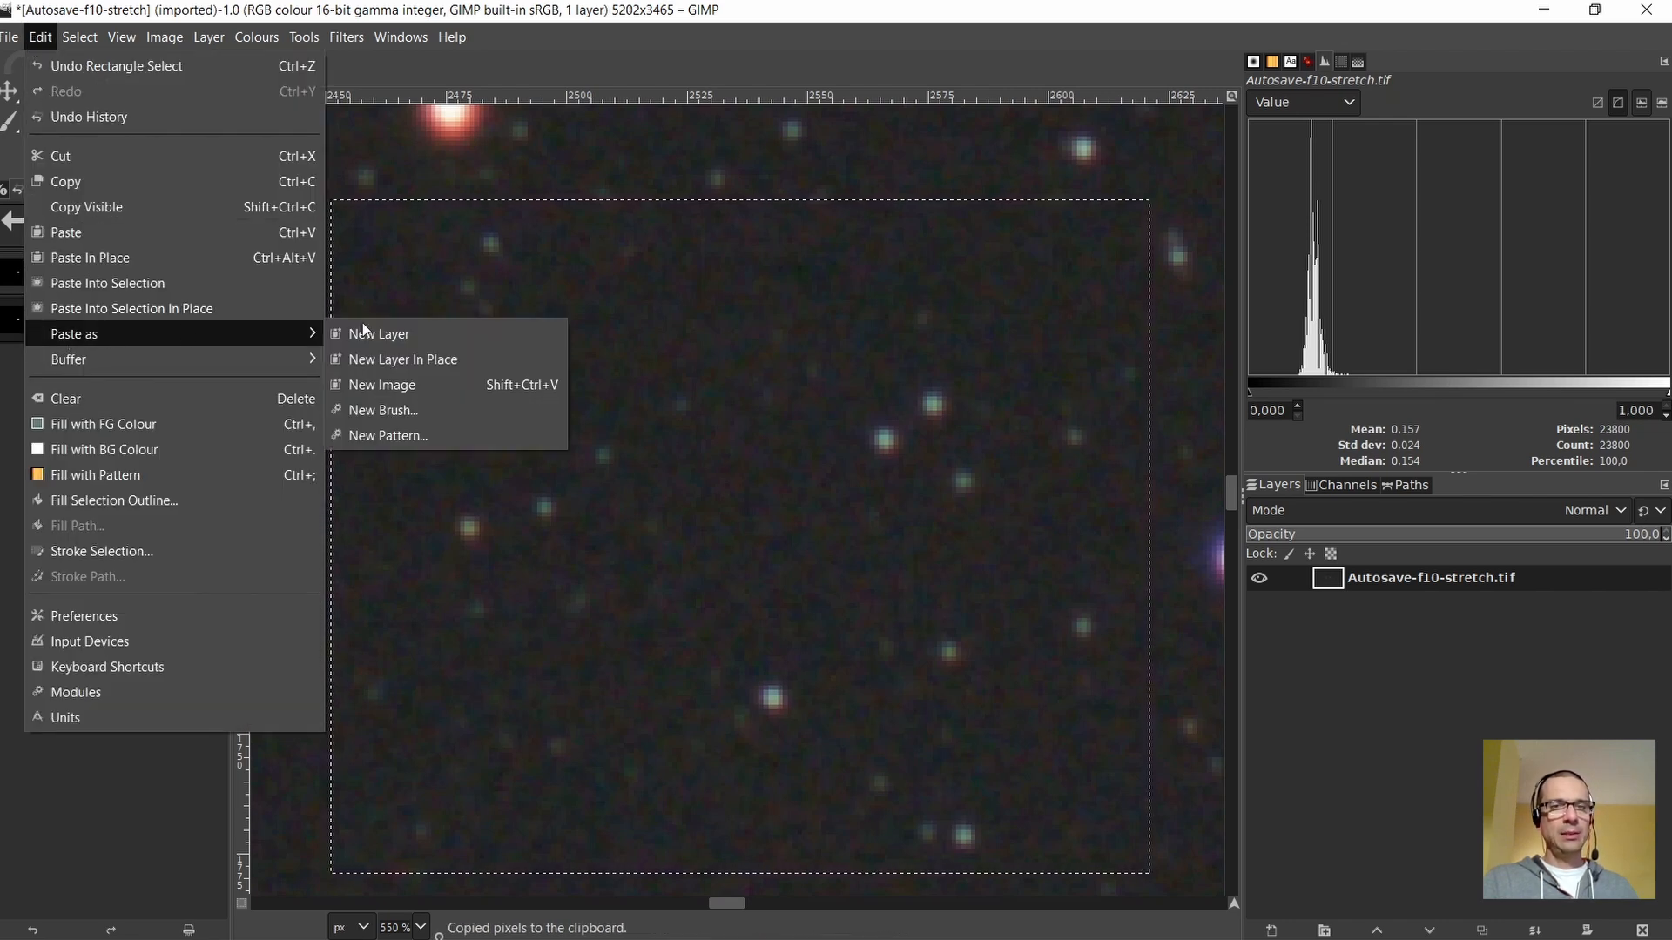
{"action": "left_click", "coordinate": [363, 387]}
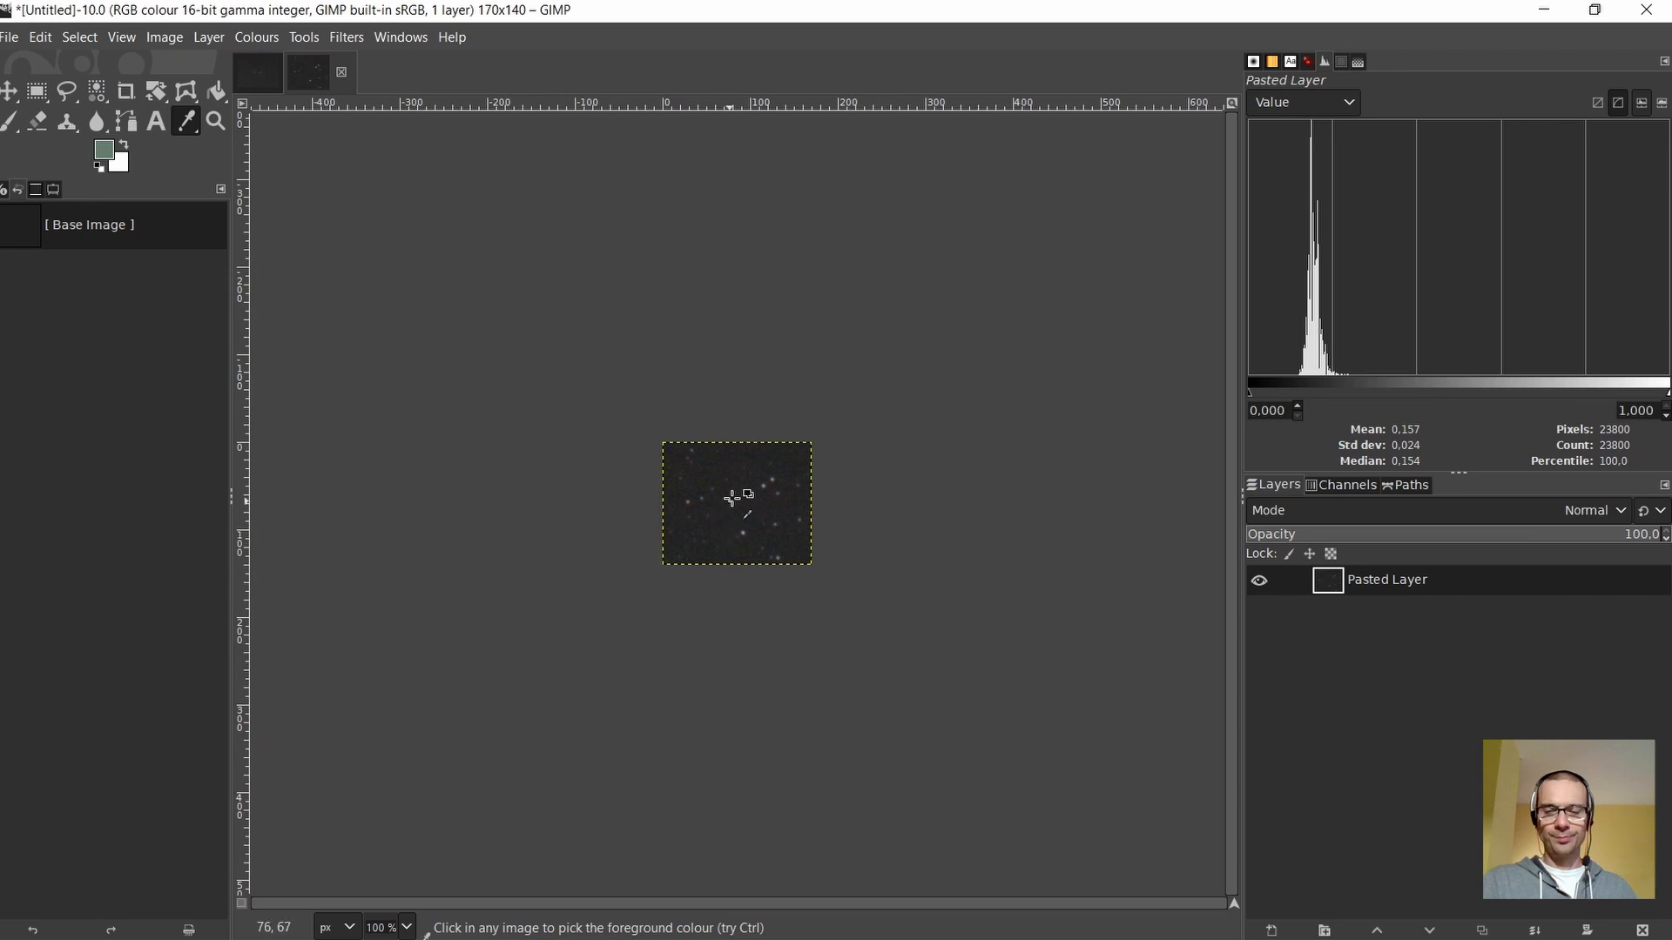
{"action": "scroll", "coordinate": [732, 486], "scroll_direction": "up", "scroll_amount": 5}
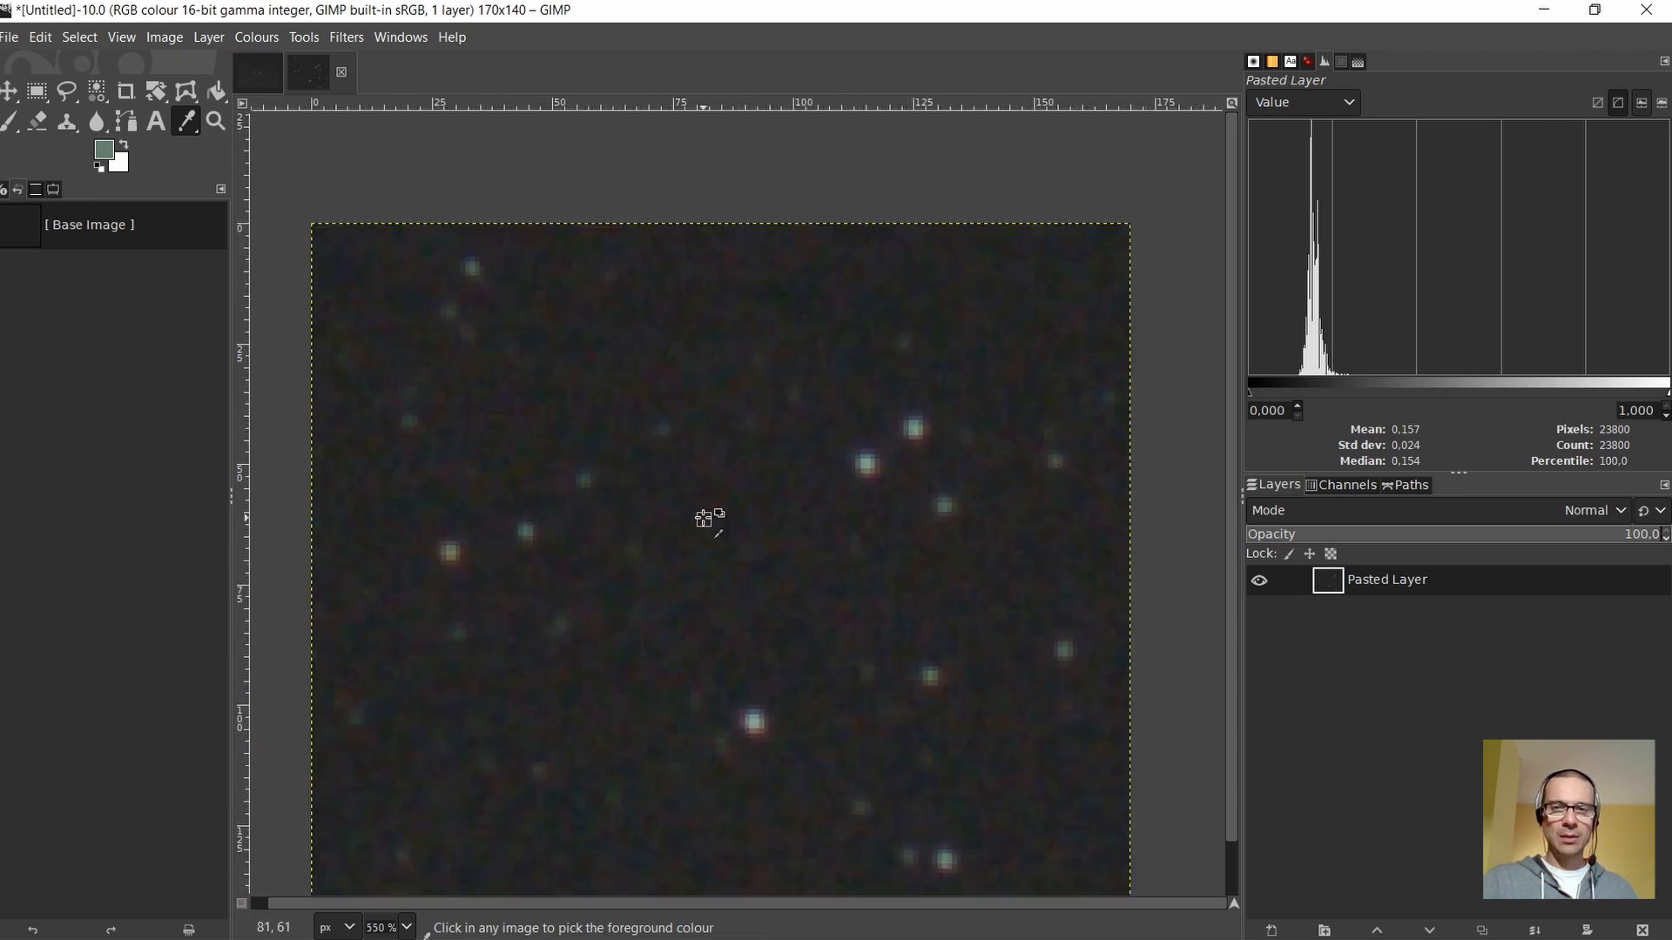
{"action": "scroll", "coordinate": [706, 515], "scroll_direction": "down", "scroll_amount": 1}
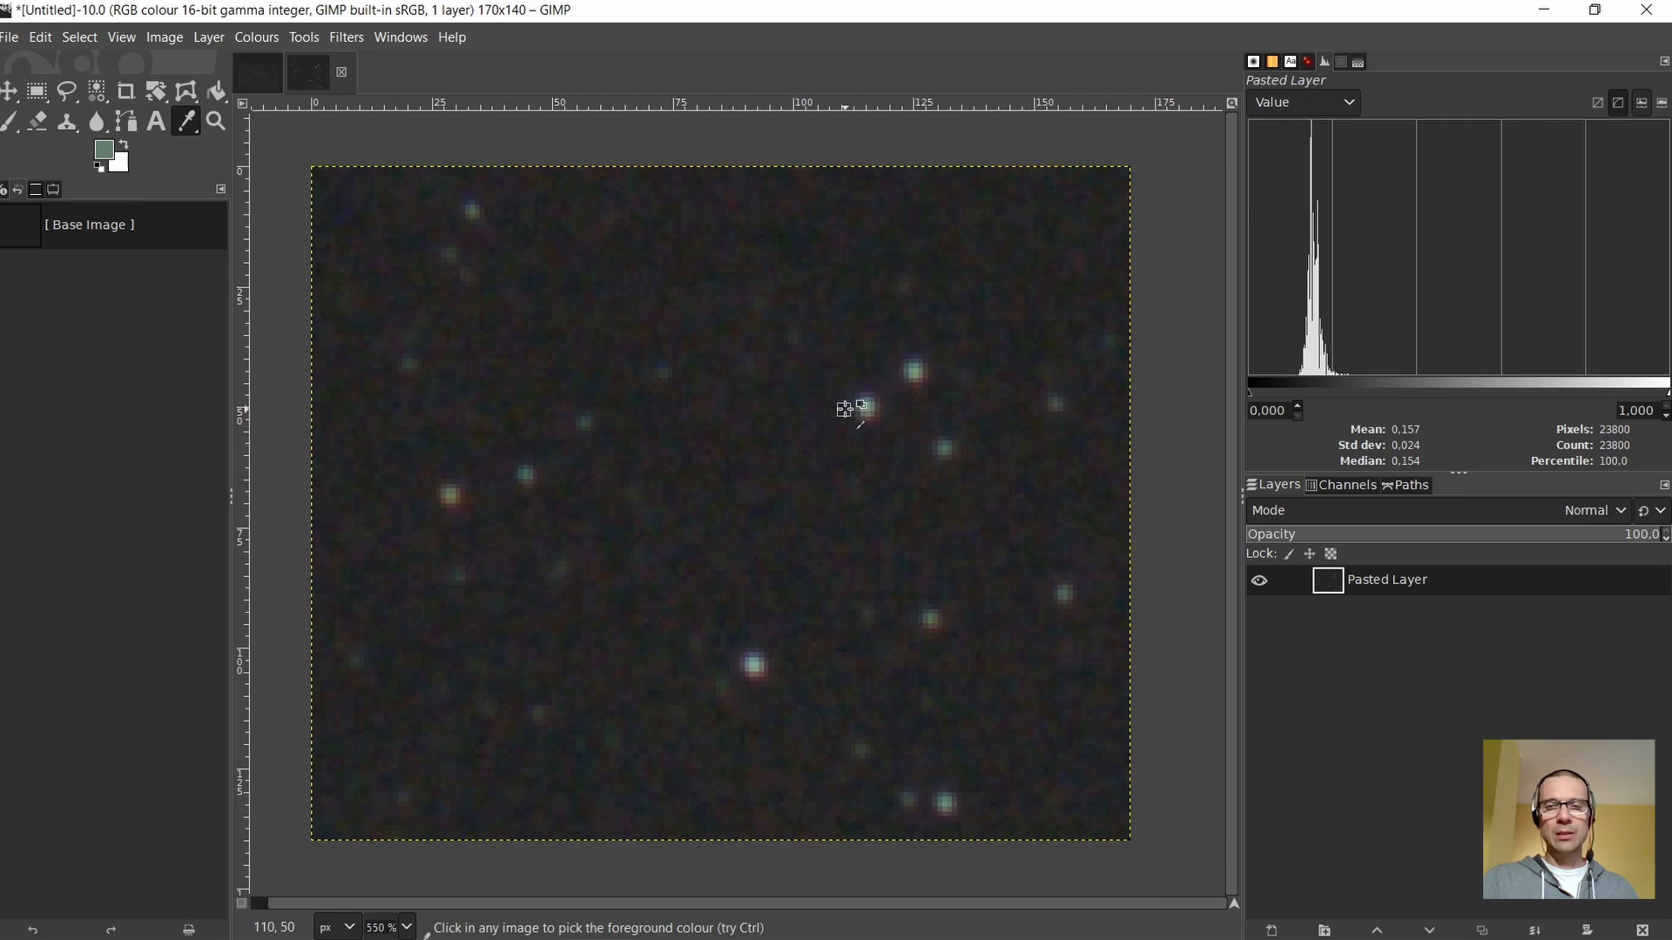
Try different Colour Picker averaging radii, up to at least 7, over the dark background beside the group of three stars
{"action": "left_click", "coordinate": [158, 120]}
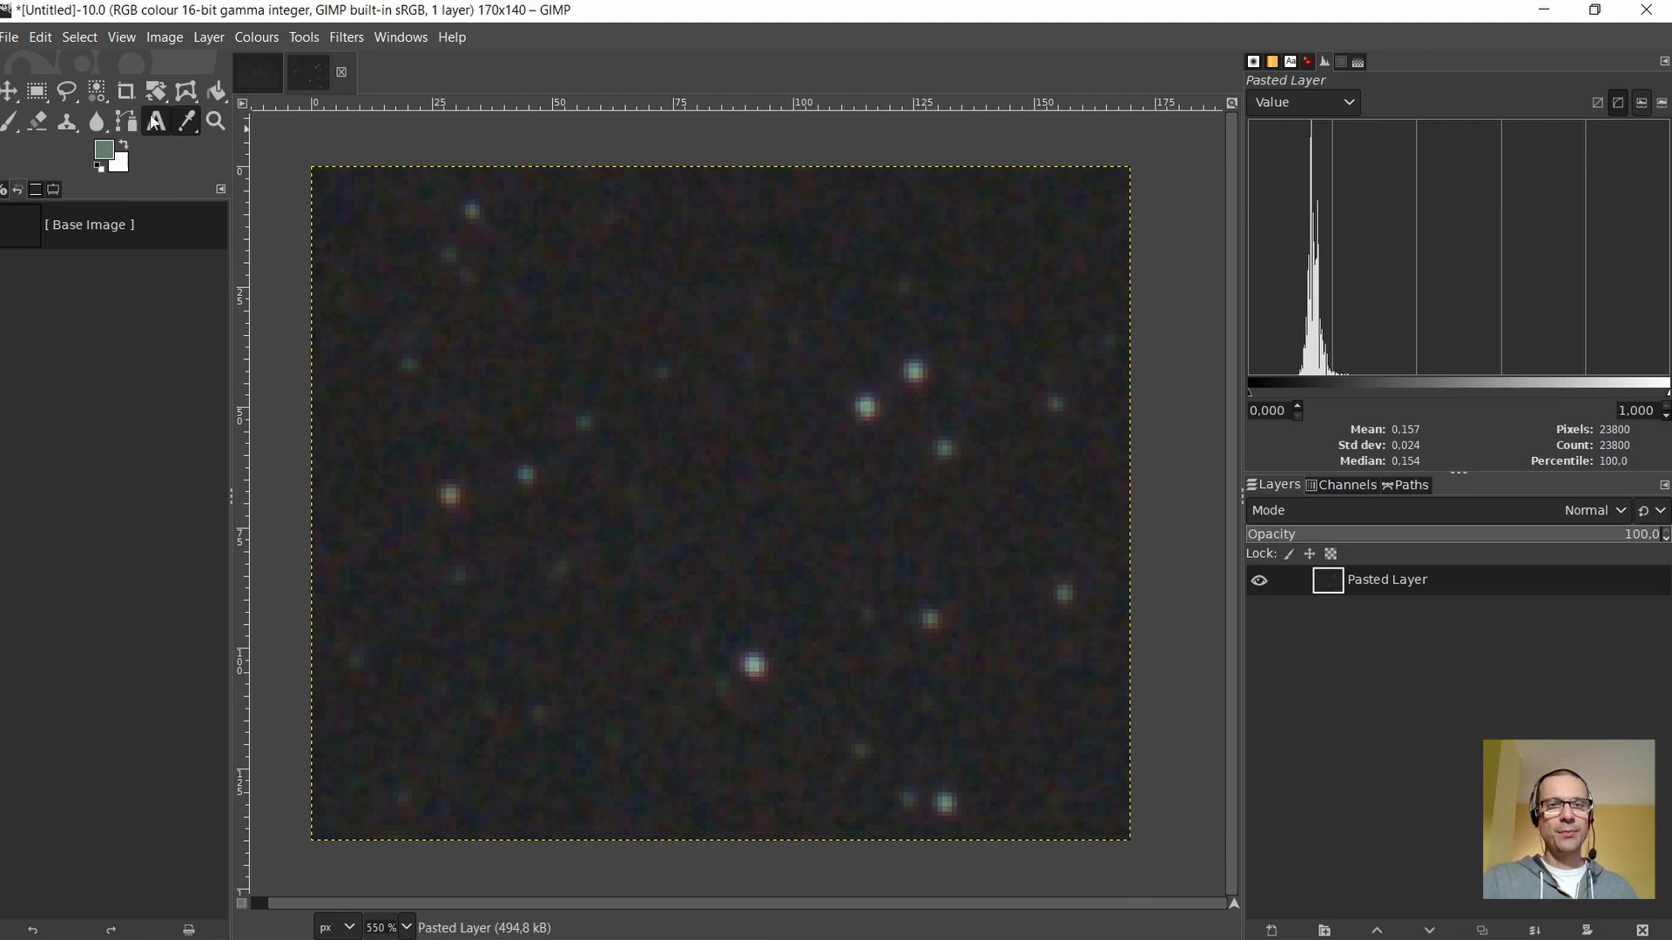
{"action": "scroll", "coordinate": [908, 399], "scroll_direction": "up", "scroll_amount": 3, "text": "ctrl"}
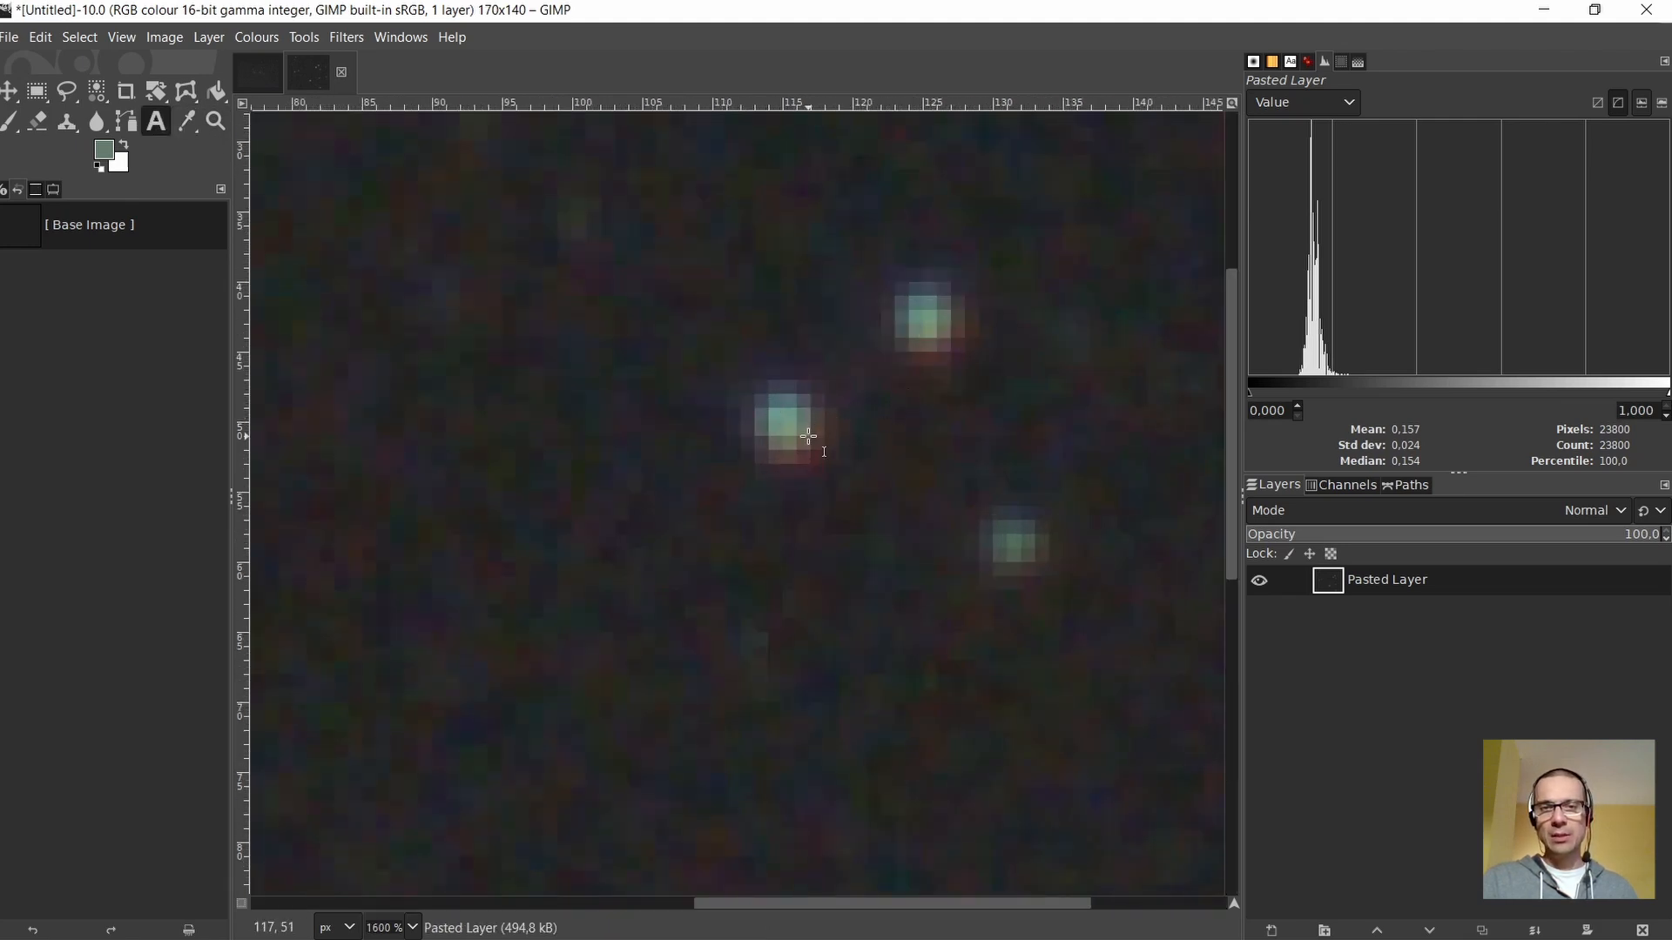
{"action": "left_click", "coordinate": [188, 122]}
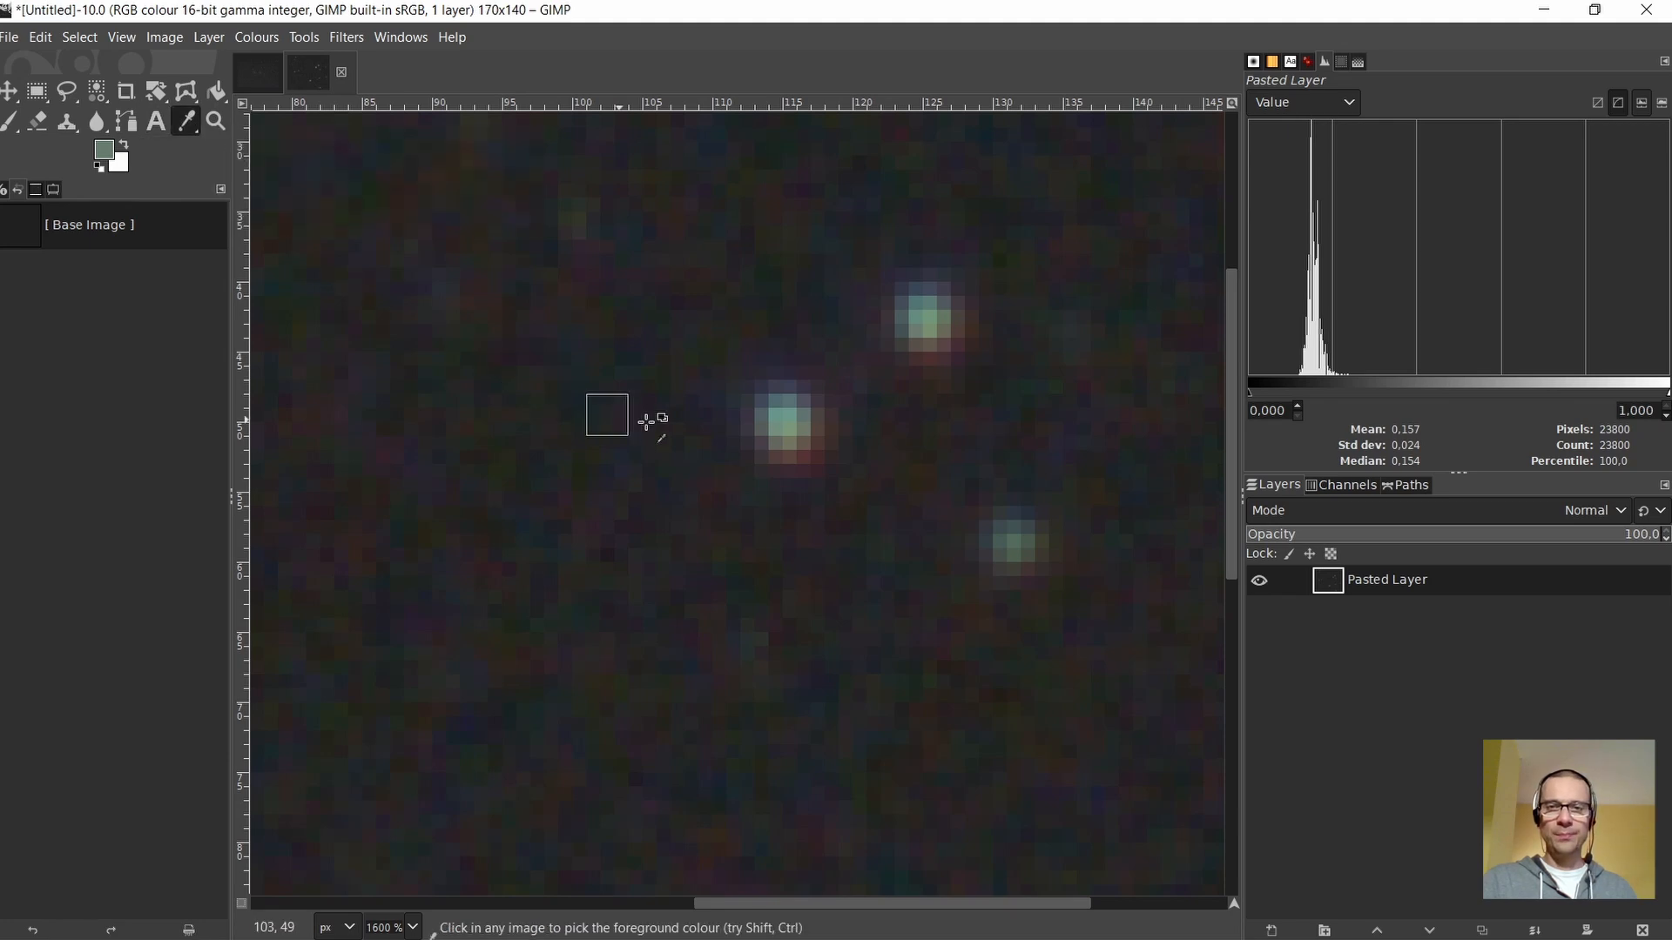
{"action": "scroll", "coordinate": [612, 442], "scroll_direction": "down", "scroll_amount": 1}
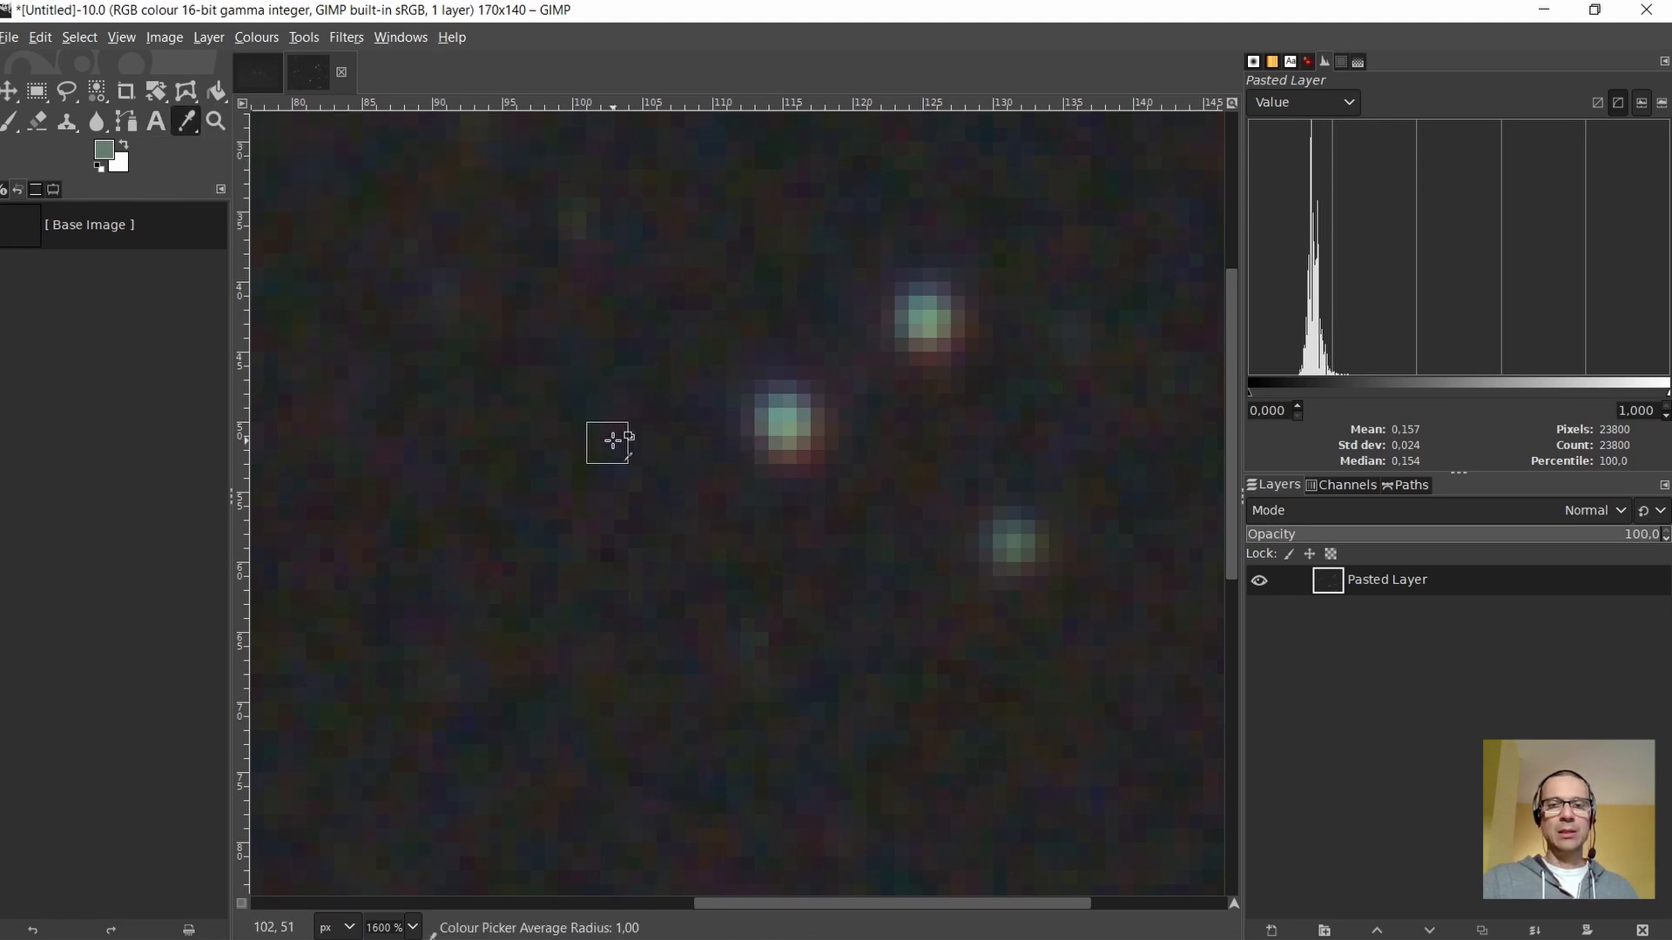
{"action": "scroll", "coordinate": [612, 443], "scroll_direction": "up", "scroll_amount": 7}
{"action": "scroll", "coordinate": [519, 463], "scroll_direction": "down", "scroll_amount": 6}
{"action": "scroll", "coordinate": [519, 463], "scroll_direction": "up", "scroll_amount": 7}
{"action": "scroll", "coordinate": [519, 462], "scroll_direction": "down", "scroll_amount": 8}
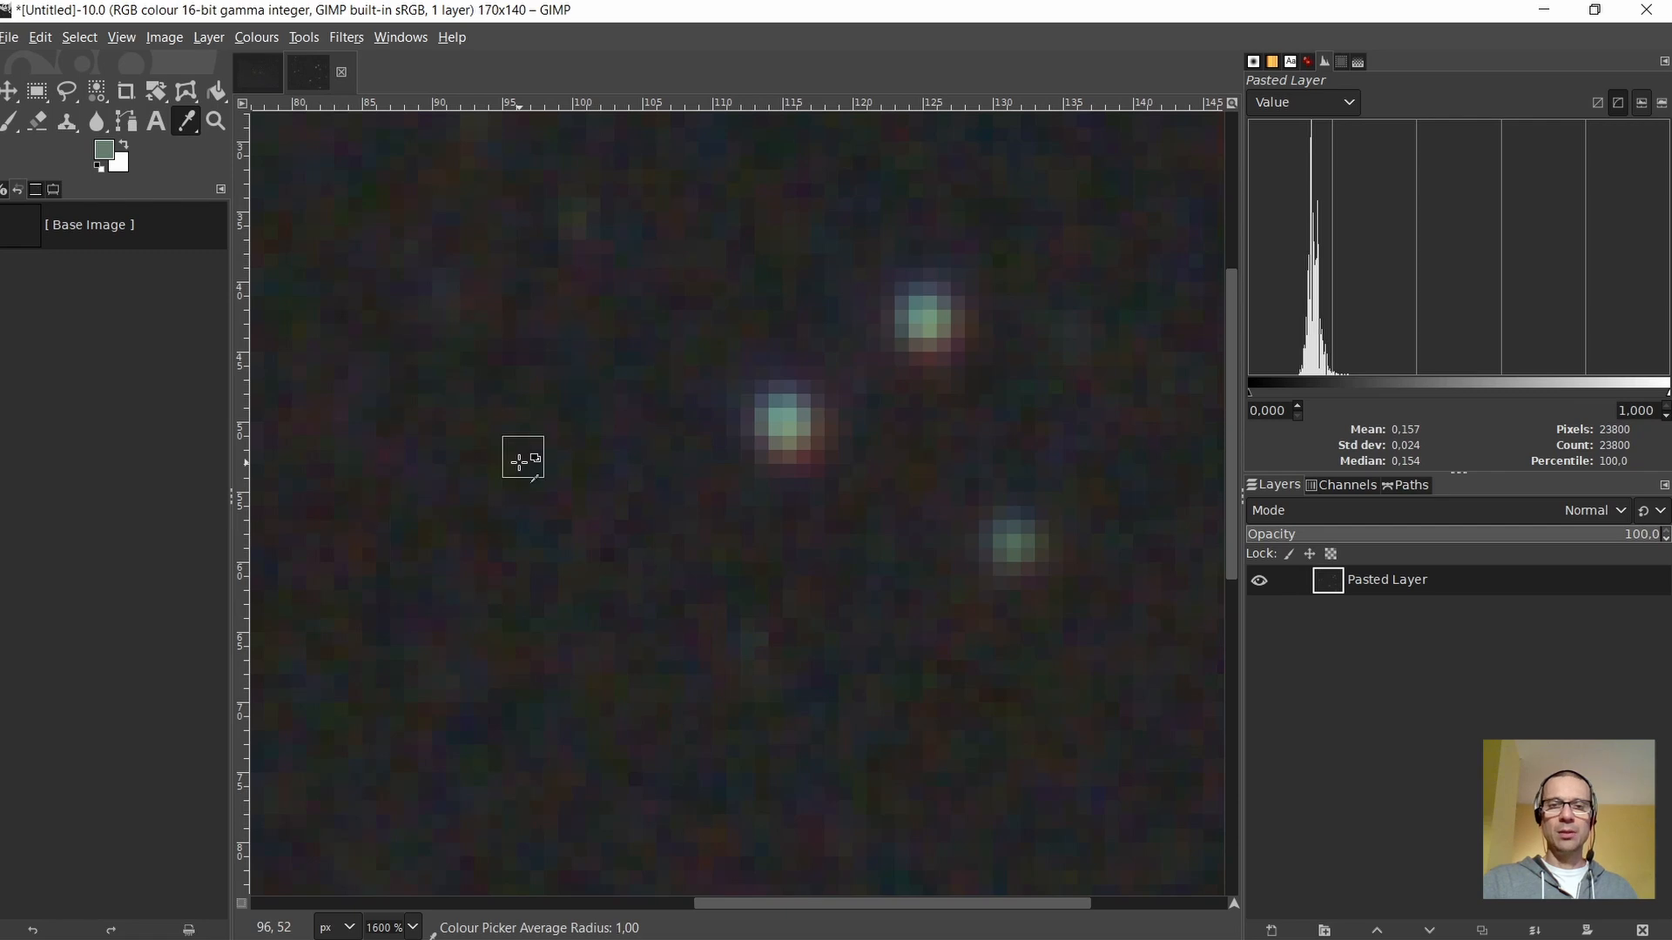
{"action": "scroll", "coordinate": [519, 462], "scroll_direction": "up", "scroll_amount": 5}
{"action": "scroll", "coordinate": [519, 462], "scroll_direction": "down", "scroll_amount": 3}
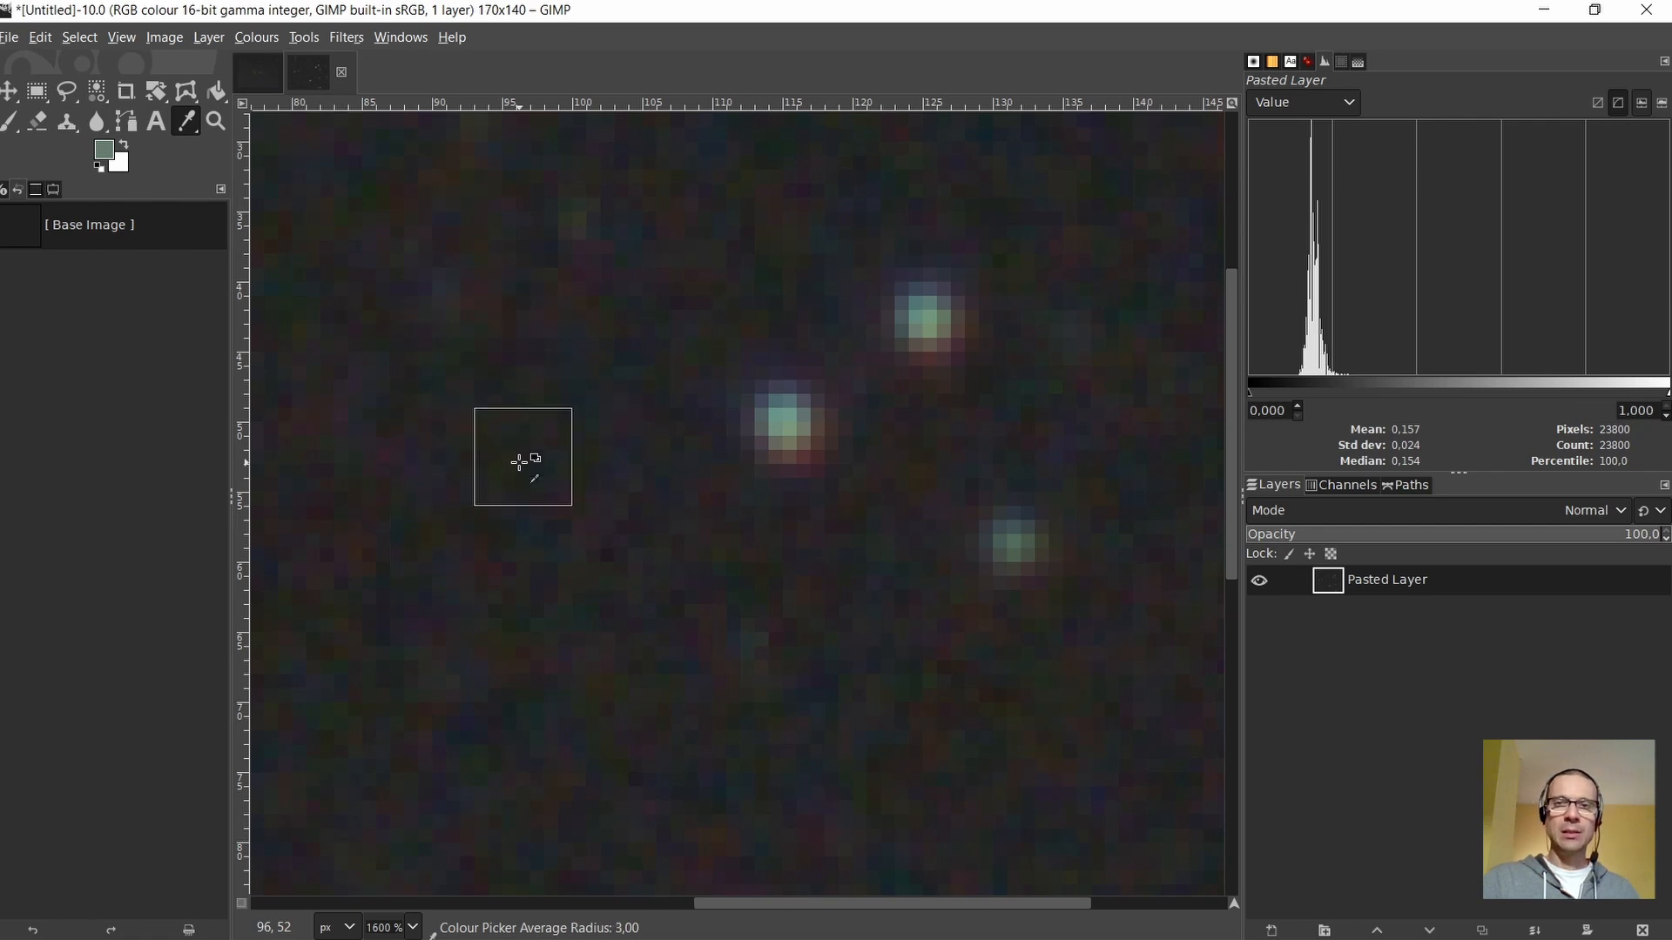
{"action": "scroll", "coordinate": [519, 462], "scroll_direction": "down", "scroll_amount": 2}
{"action": "scroll", "coordinate": [519, 462], "scroll_direction": "up", "scroll_amount": 6}
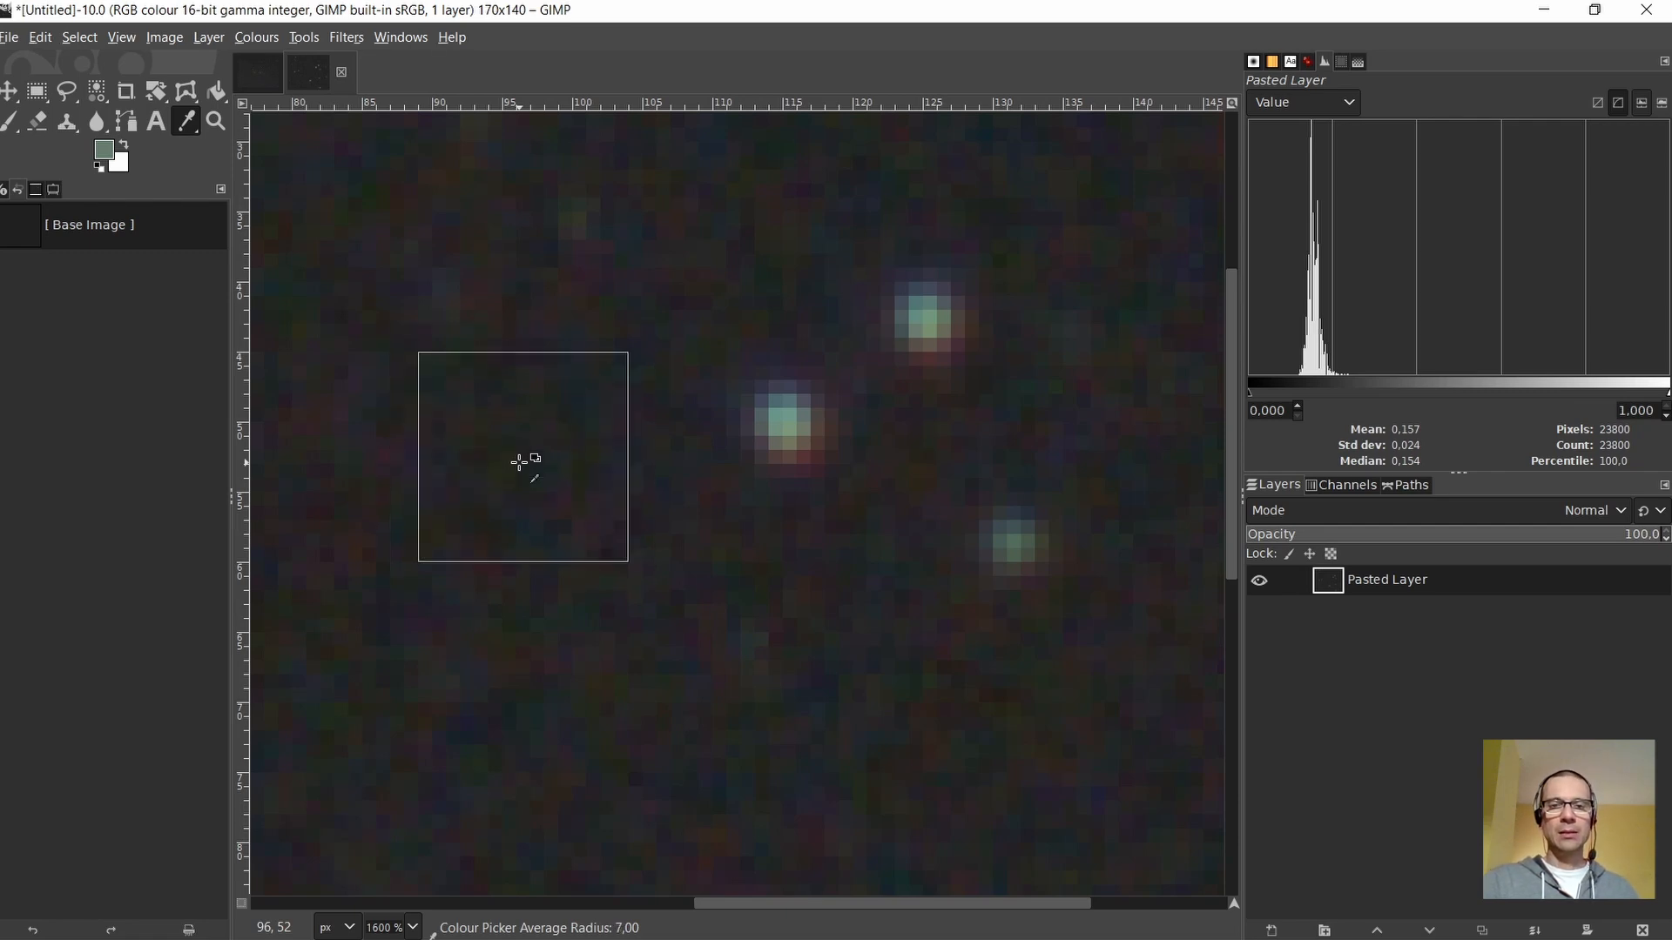
{"action": "scroll", "coordinate": [519, 463], "scroll_direction": "down", "scroll_amount": 5}
{"action": "scroll", "coordinate": [519, 463], "scroll_direction": "up", "scroll_amount": 6}
{"action": "scroll", "coordinate": [519, 462], "scroll_direction": "down", "scroll_amount": 7}
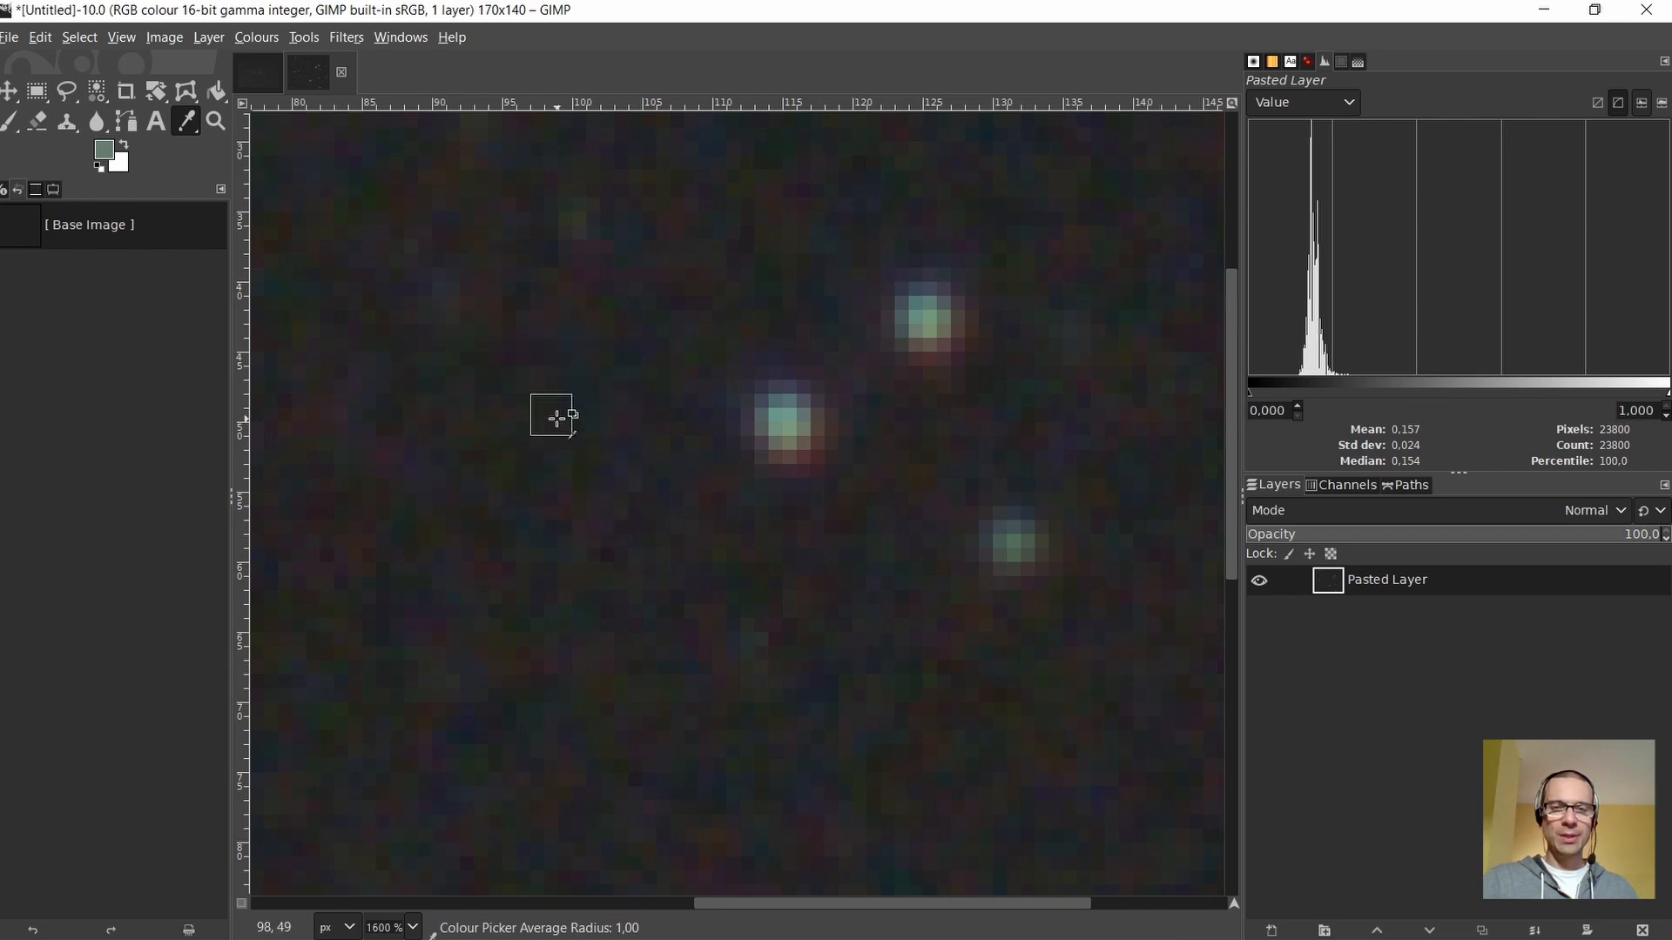
{"action": "scroll", "coordinate": [555, 419], "scroll_direction": "up", "scroll_amount": 6}
{"action": "scroll", "coordinate": [554, 420], "scroll_direction": "down", "scroll_amount": 6}
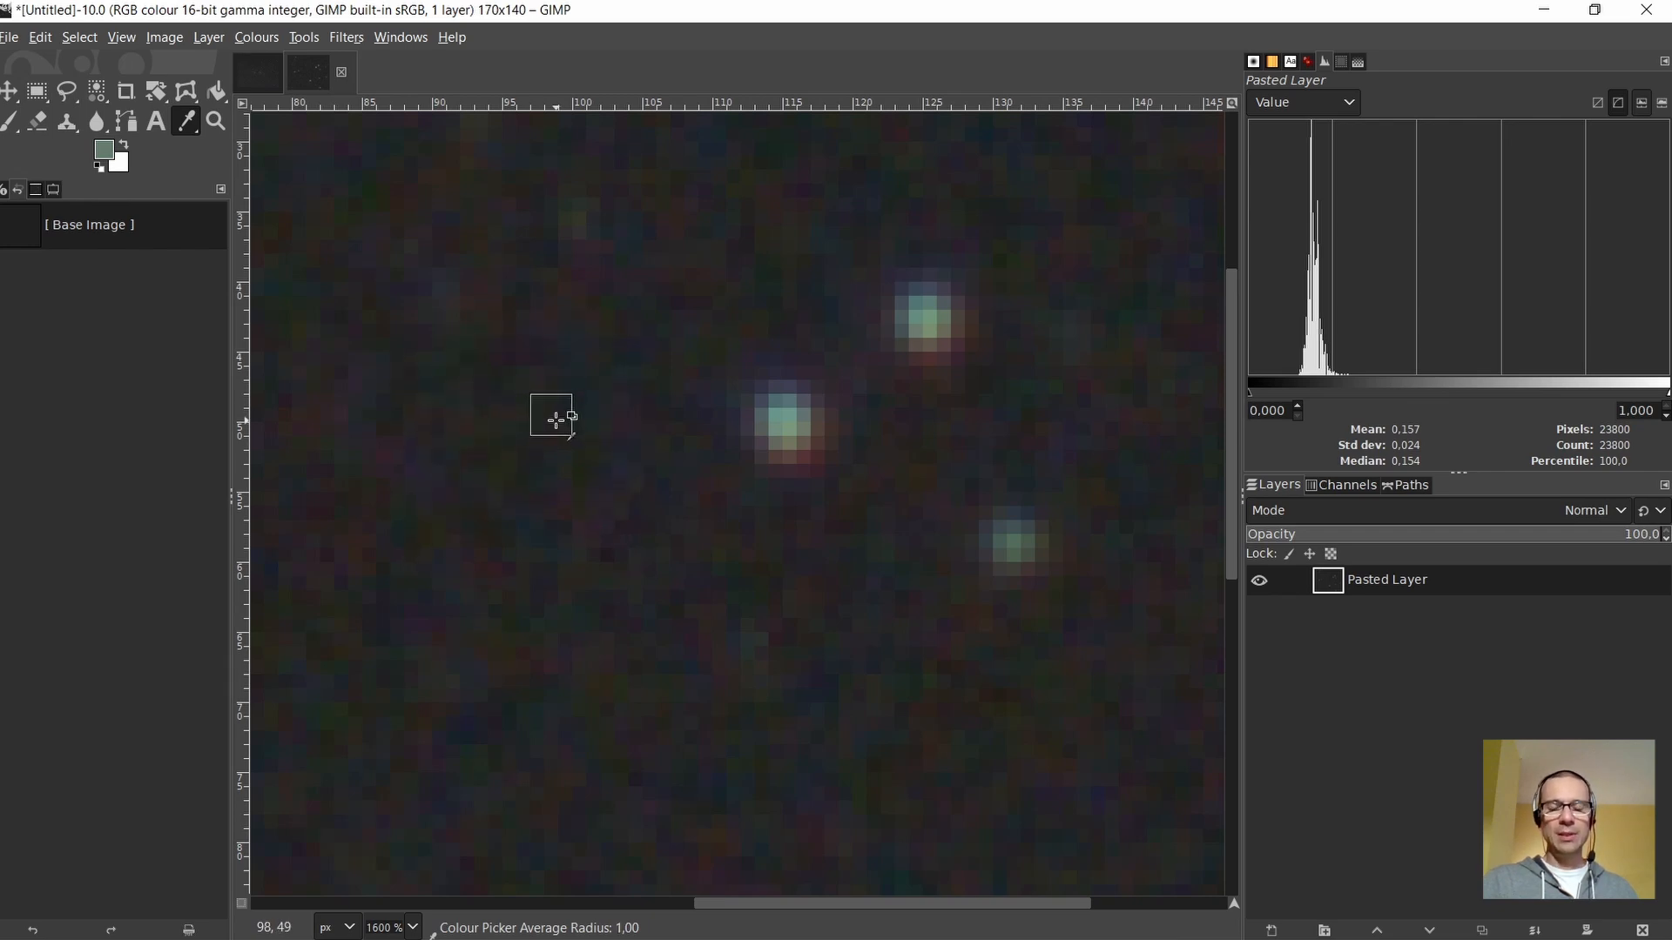
With the Colour Picker's average radius at 1, sample the centre of the star at image pixel 115, 49
{"action": "scroll", "coordinate": [523, 404], "scroll_direction": "up", "scroll_amount": 5}
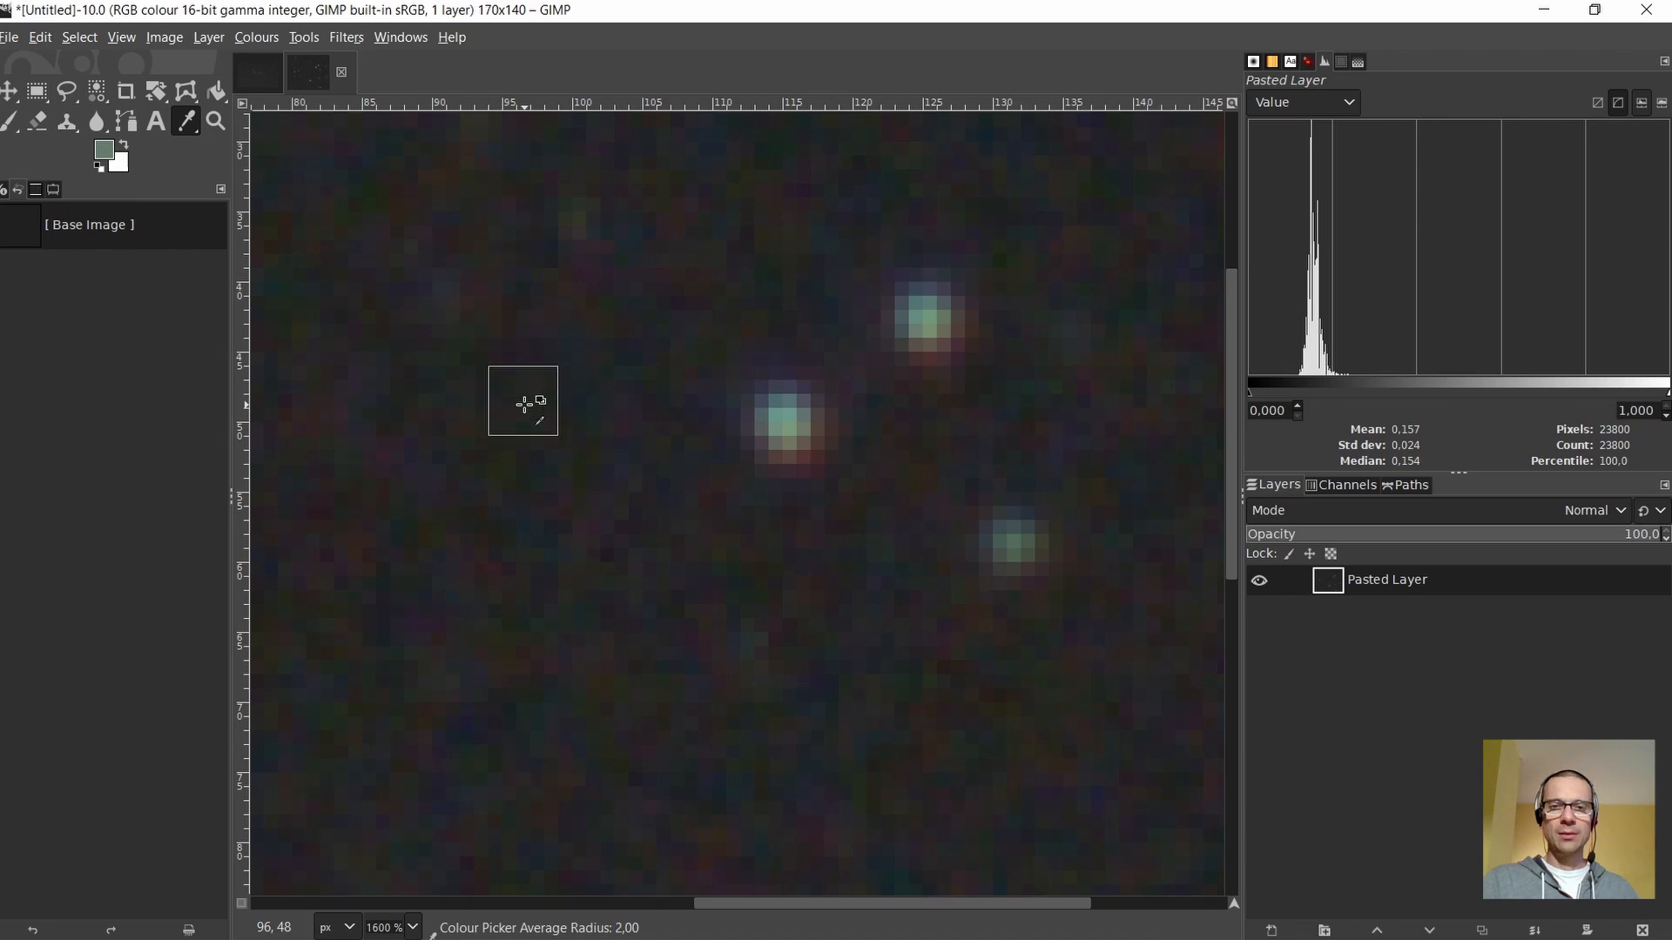
{"action": "scroll", "coordinate": [524, 404], "scroll_direction": "down", "scroll_amount": 5}
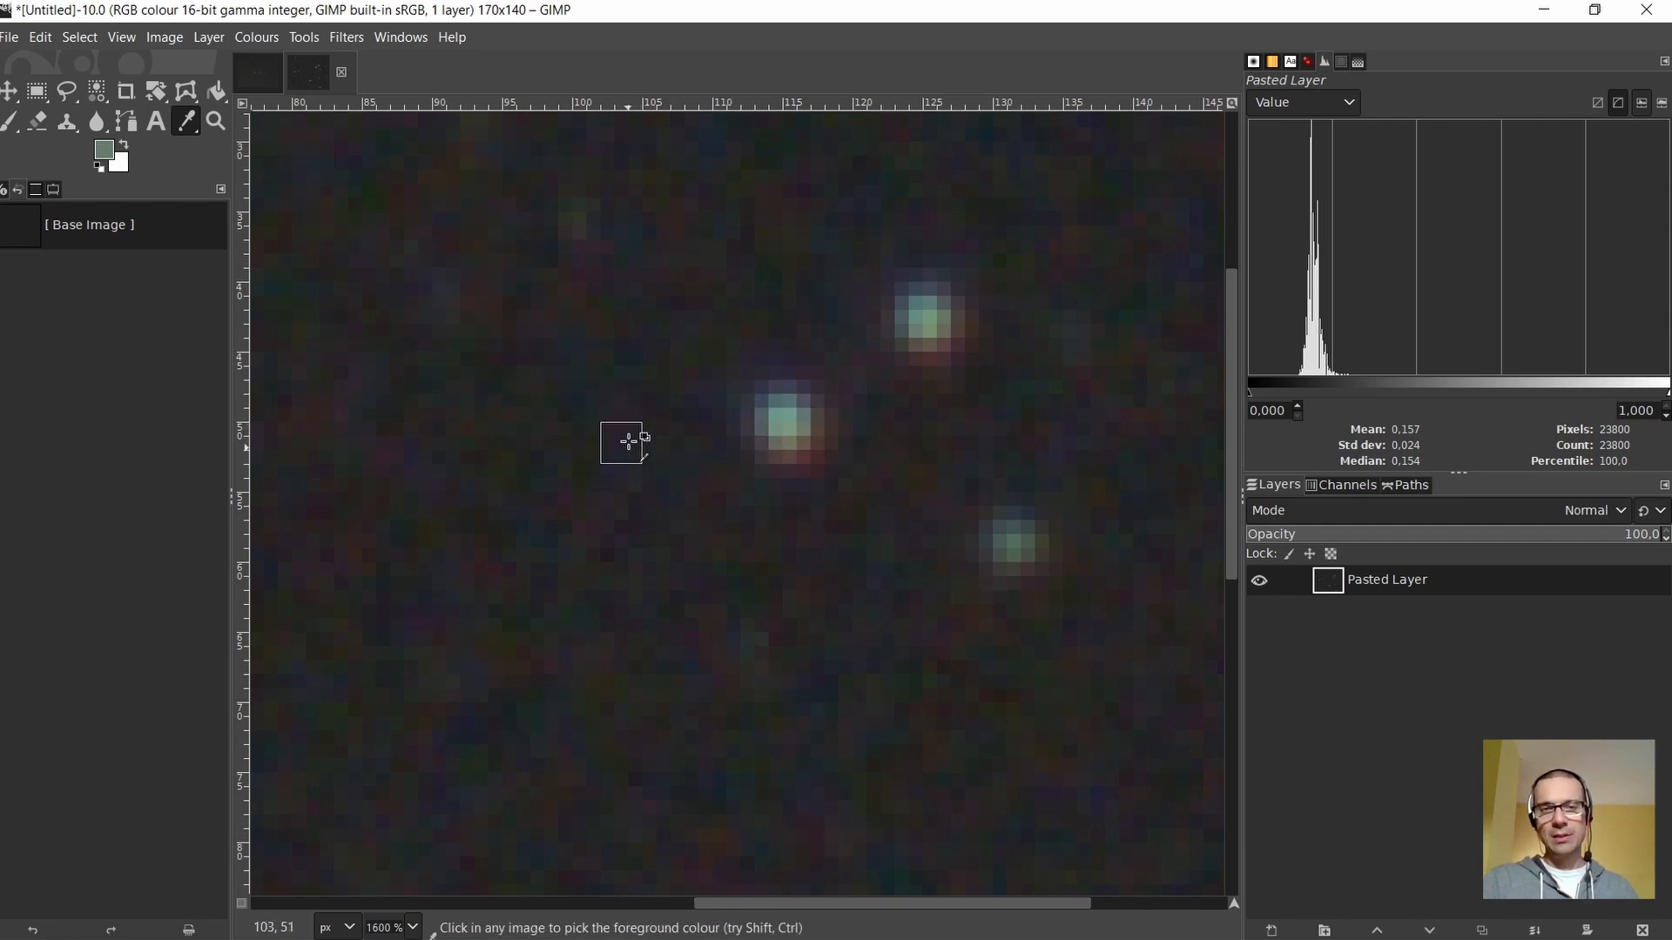
{"action": "left_click", "coordinate": [785, 414]}
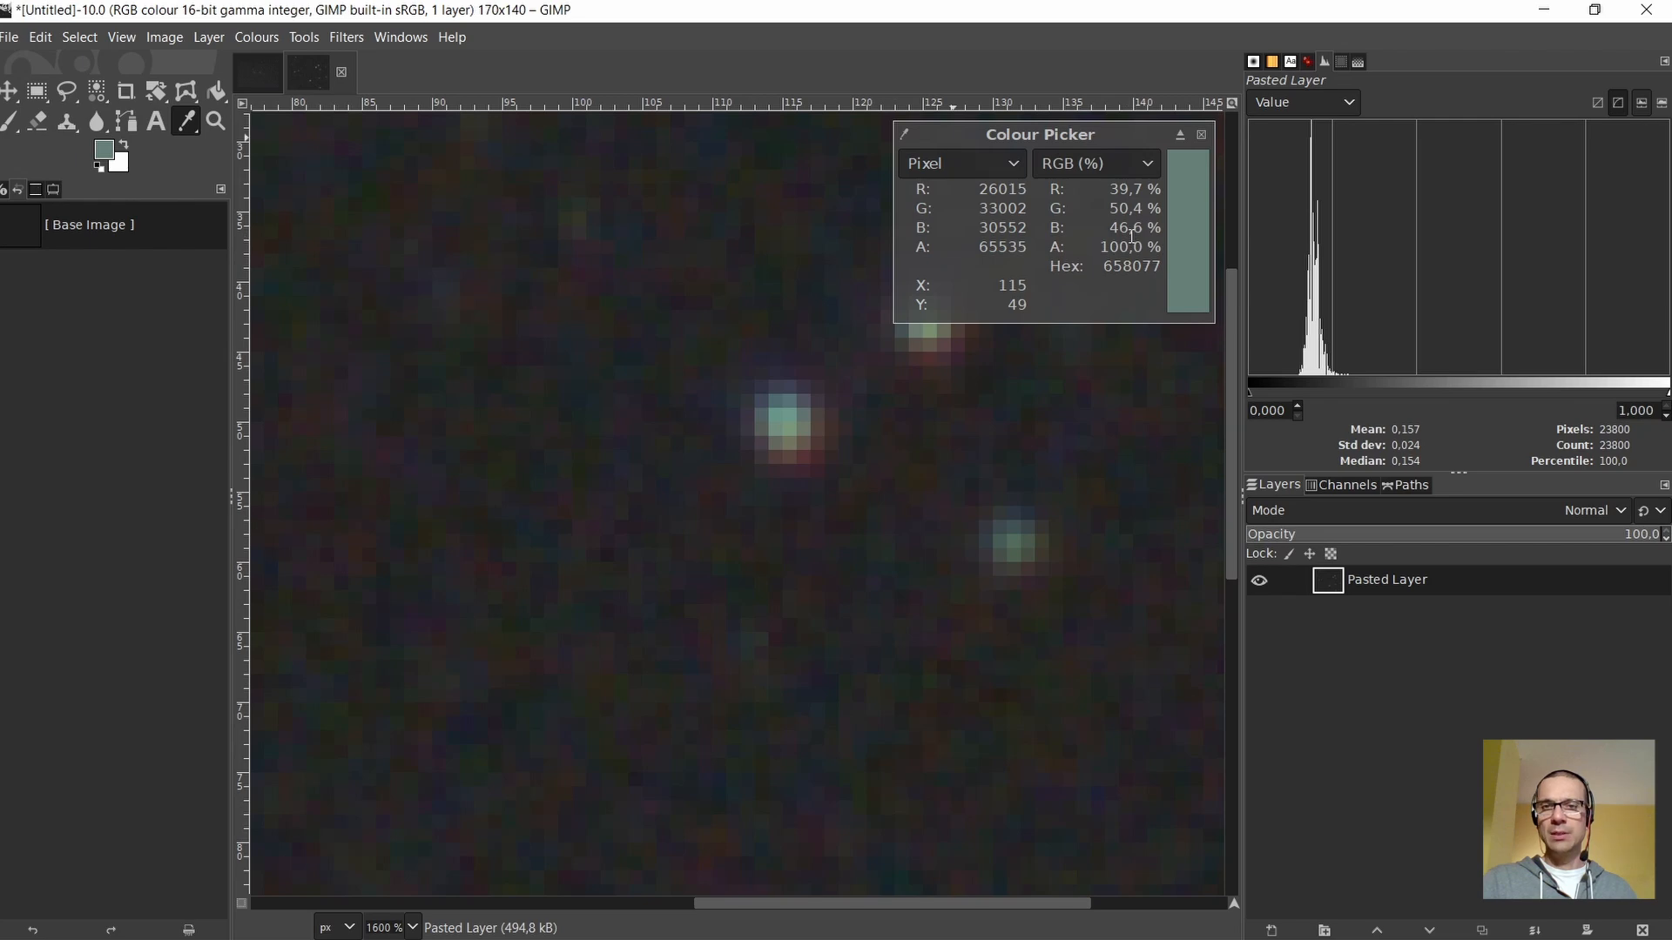
Sample the centres of the other two stars in the group, at image pixels 124, 42 and 131, 58
{"action": "left_click", "coordinate": [1201, 136]}
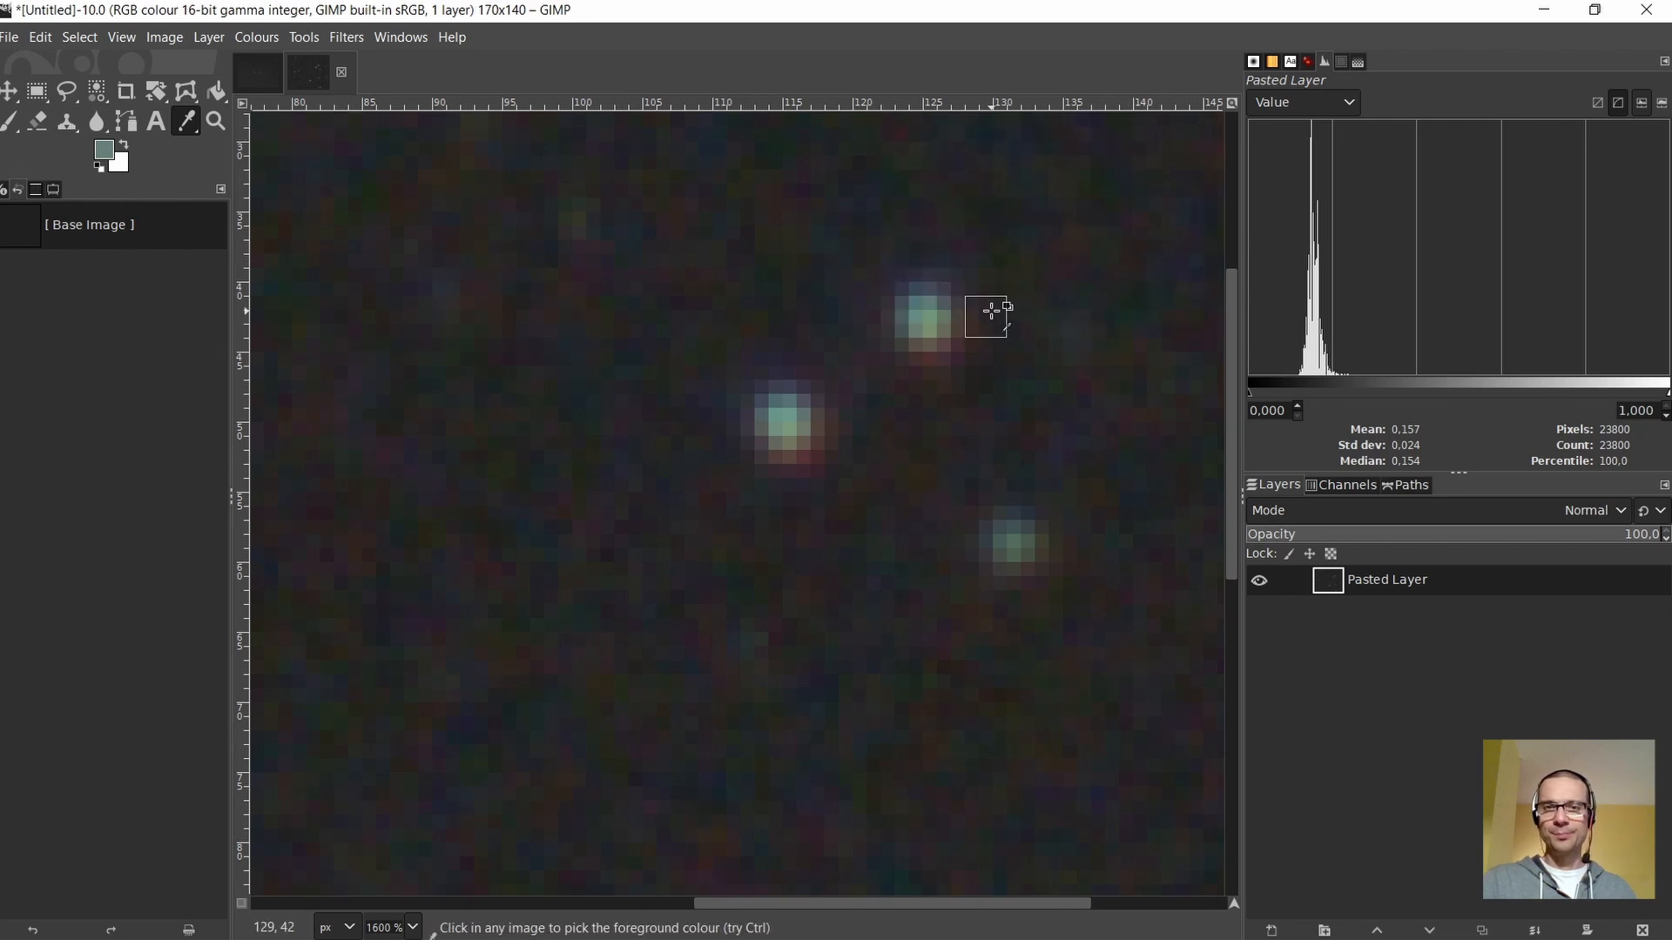
{"action": "left_click", "coordinate": [921, 317]}
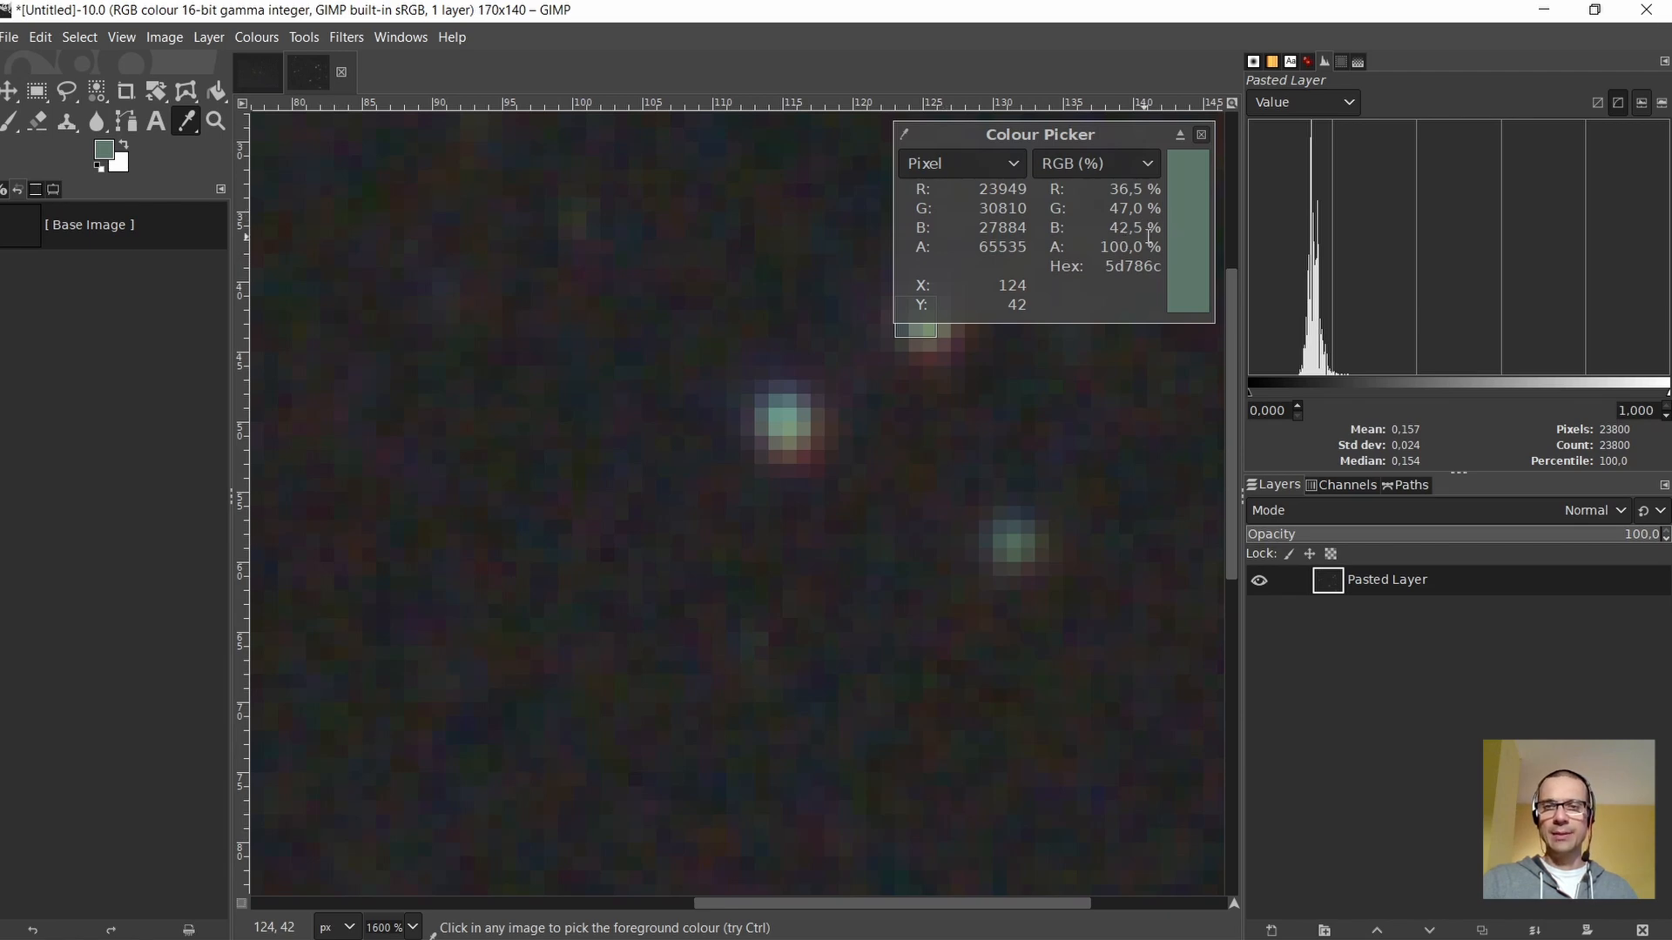
{"action": "left_click", "coordinate": [1201, 136]}
{"action": "left_click", "coordinate": [1015, 537]}
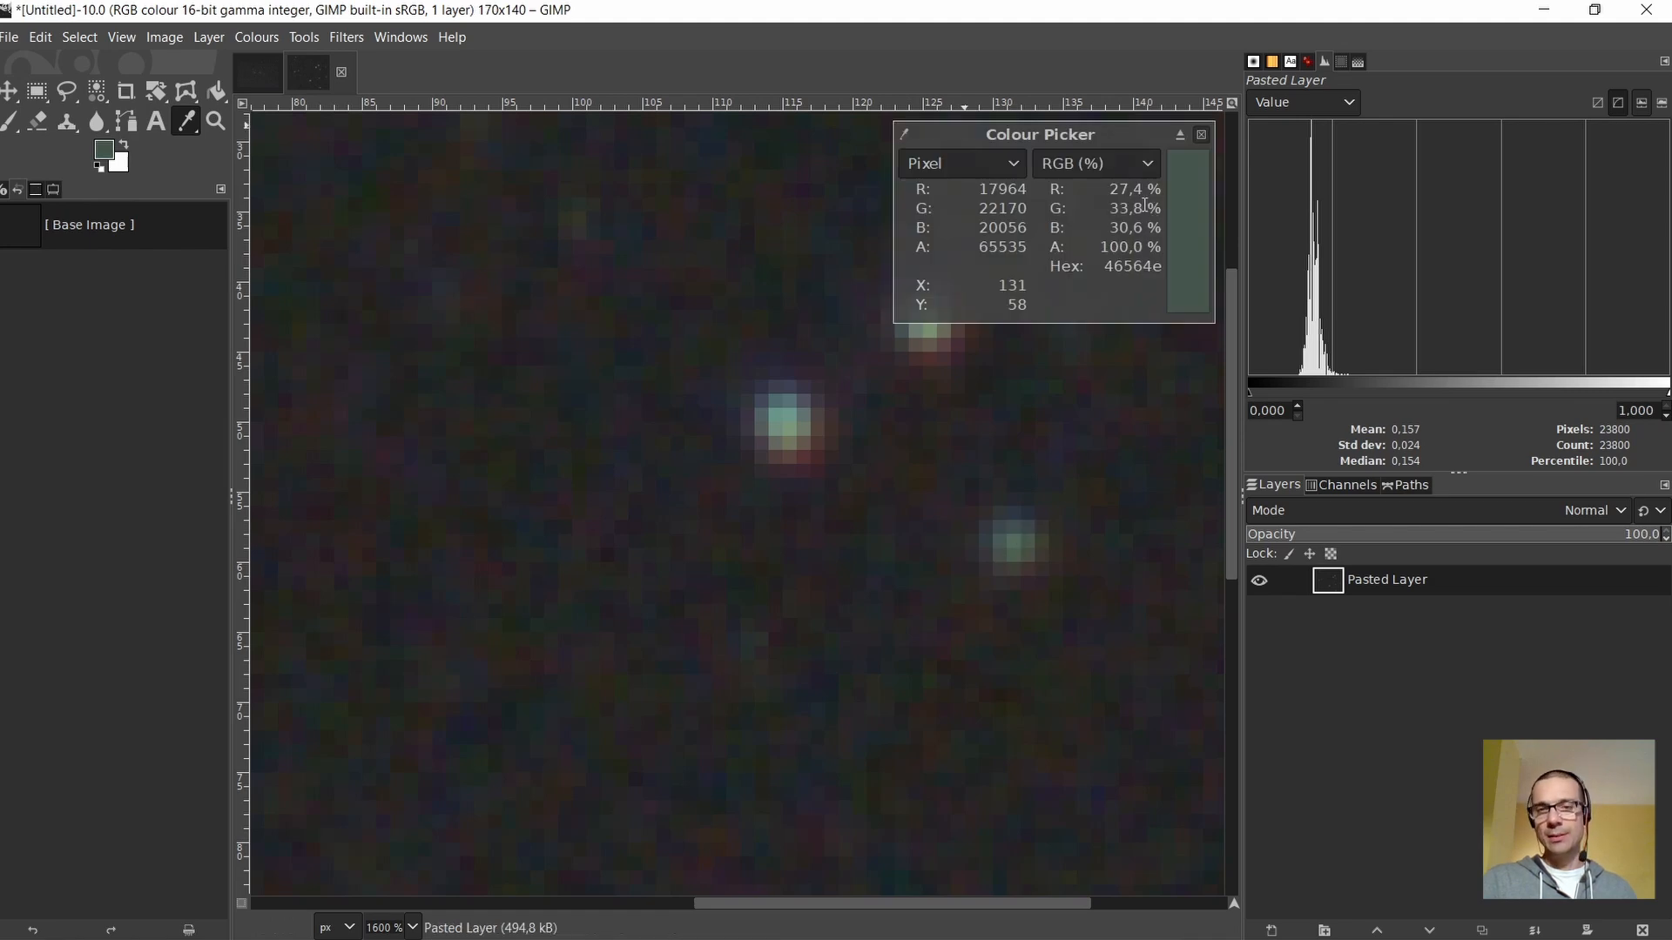
{"action": "left_click", "coordinate": [1201, 136]}
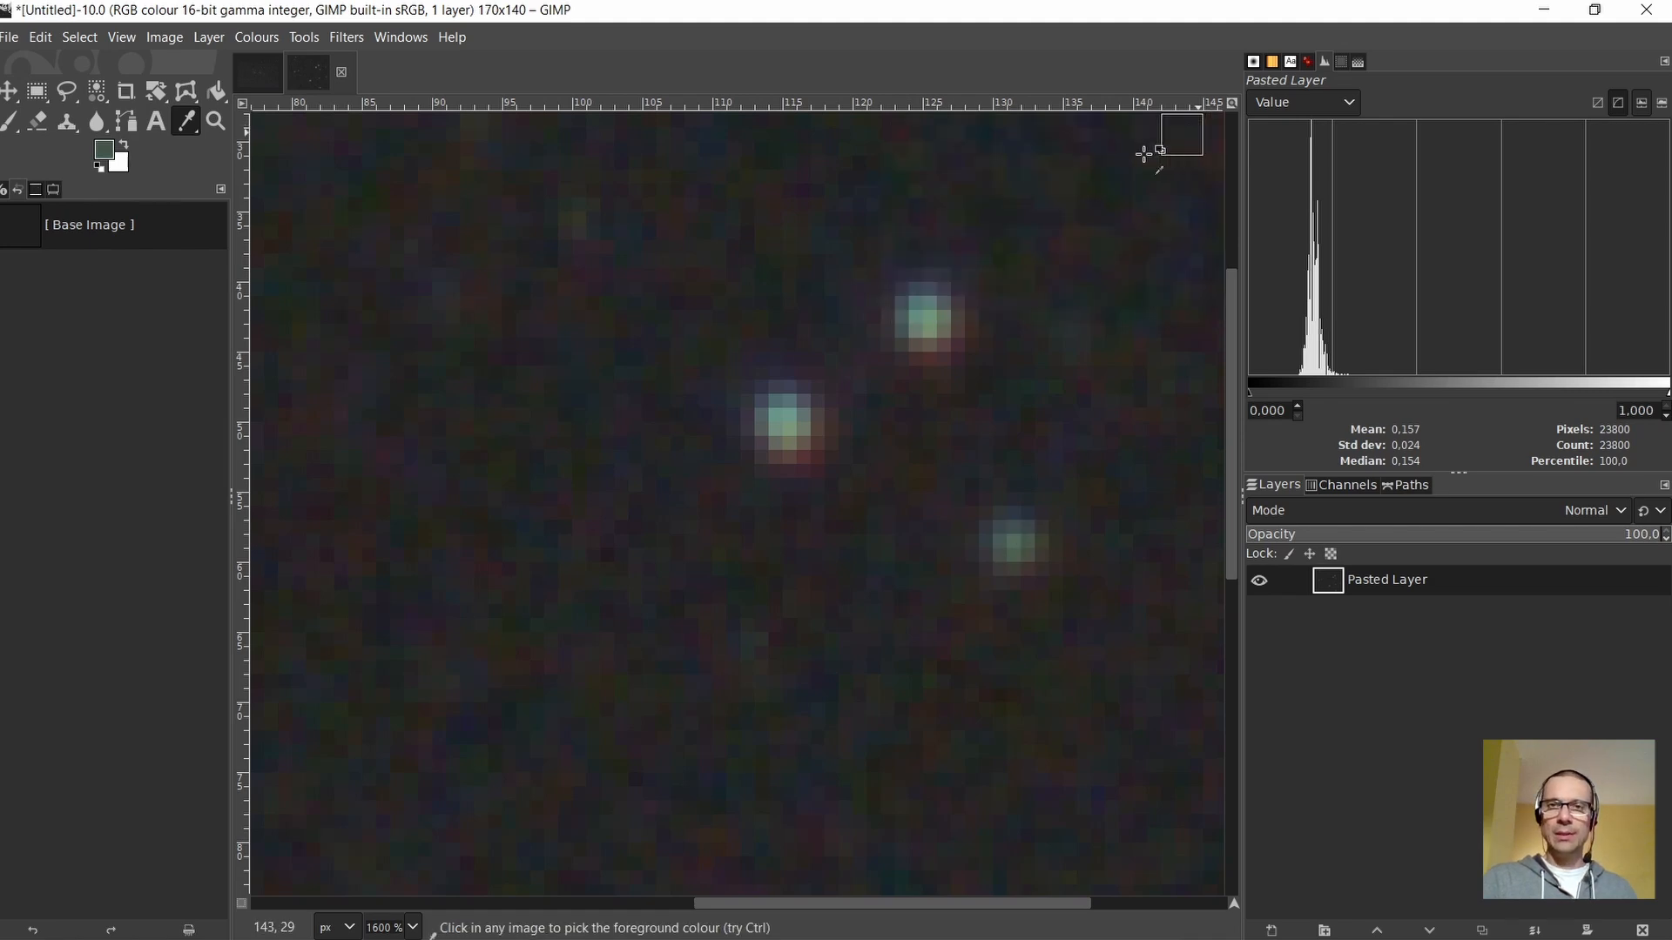
Decompose the pasted star image into separate layers using the RGB colour model
{"action": "right_click", "coordinate": [754, 388]}
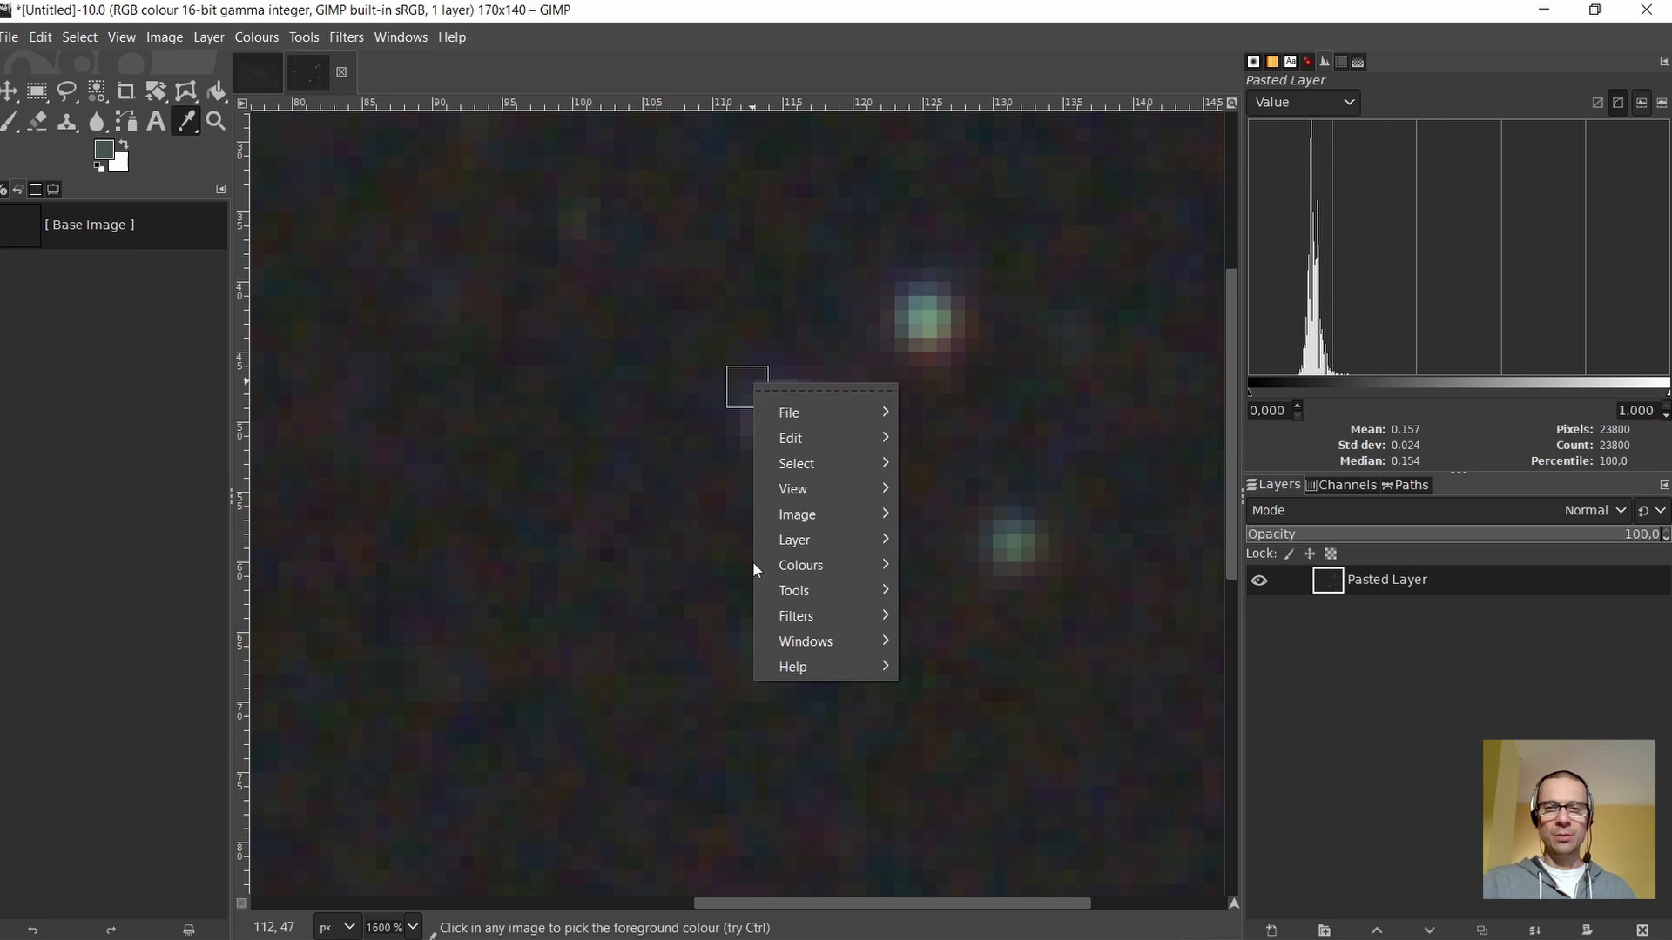
{"action": "mouse_move", "coordinate": [786, 567]}
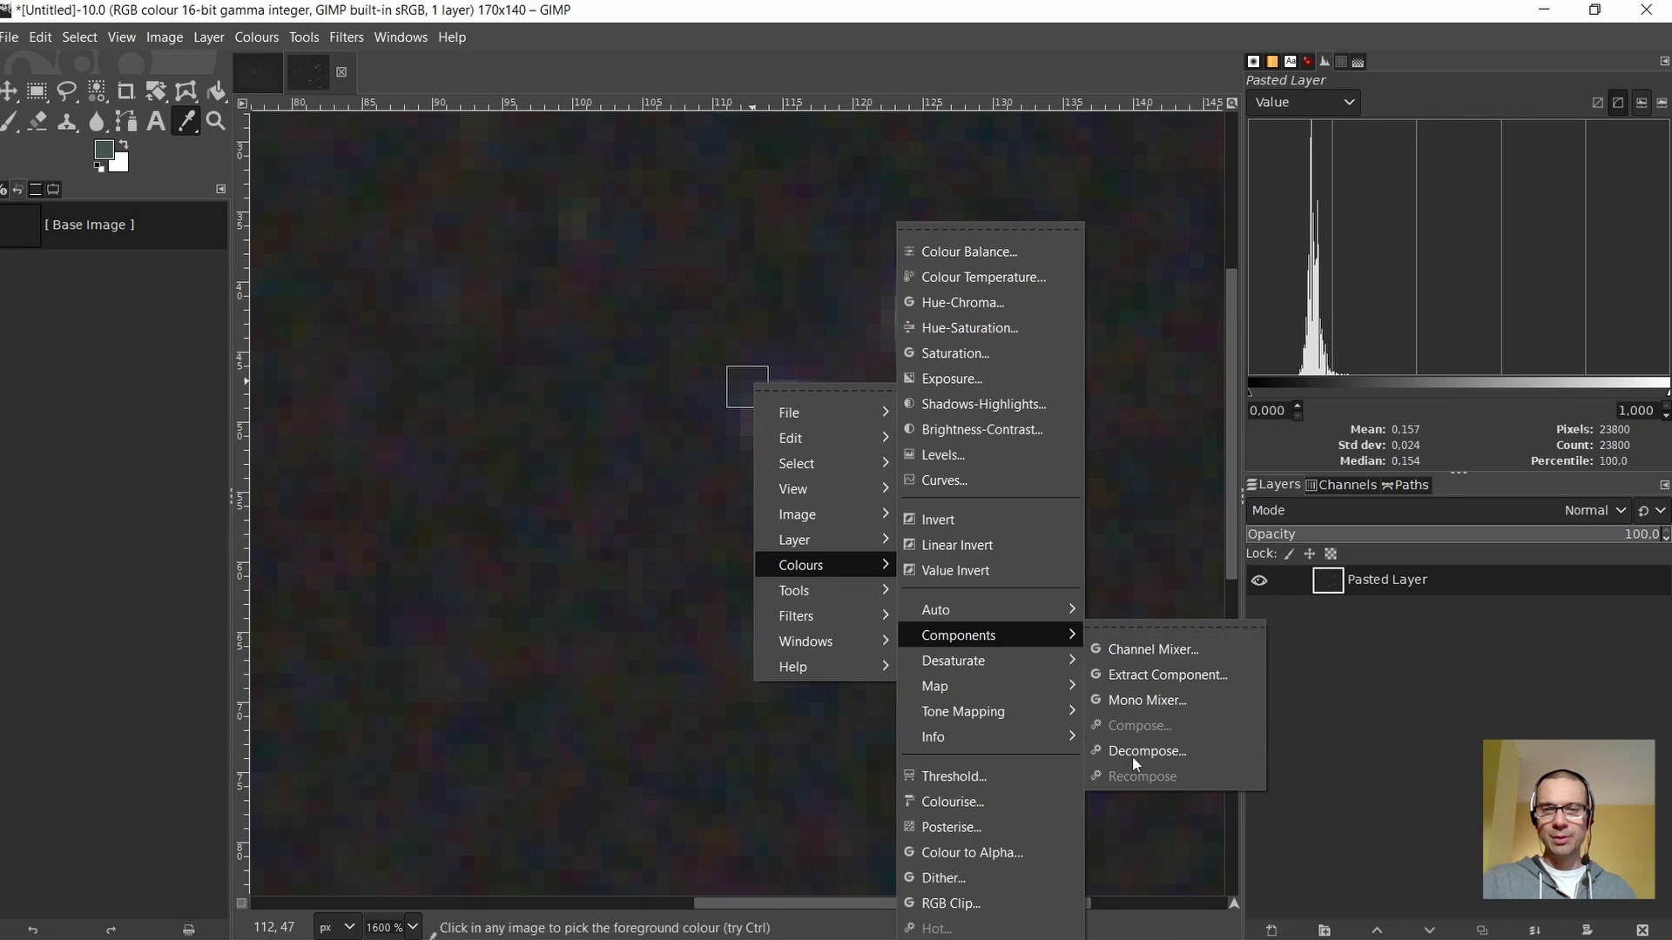
{"action": "left_click", "coordinate": [1132, 754]}
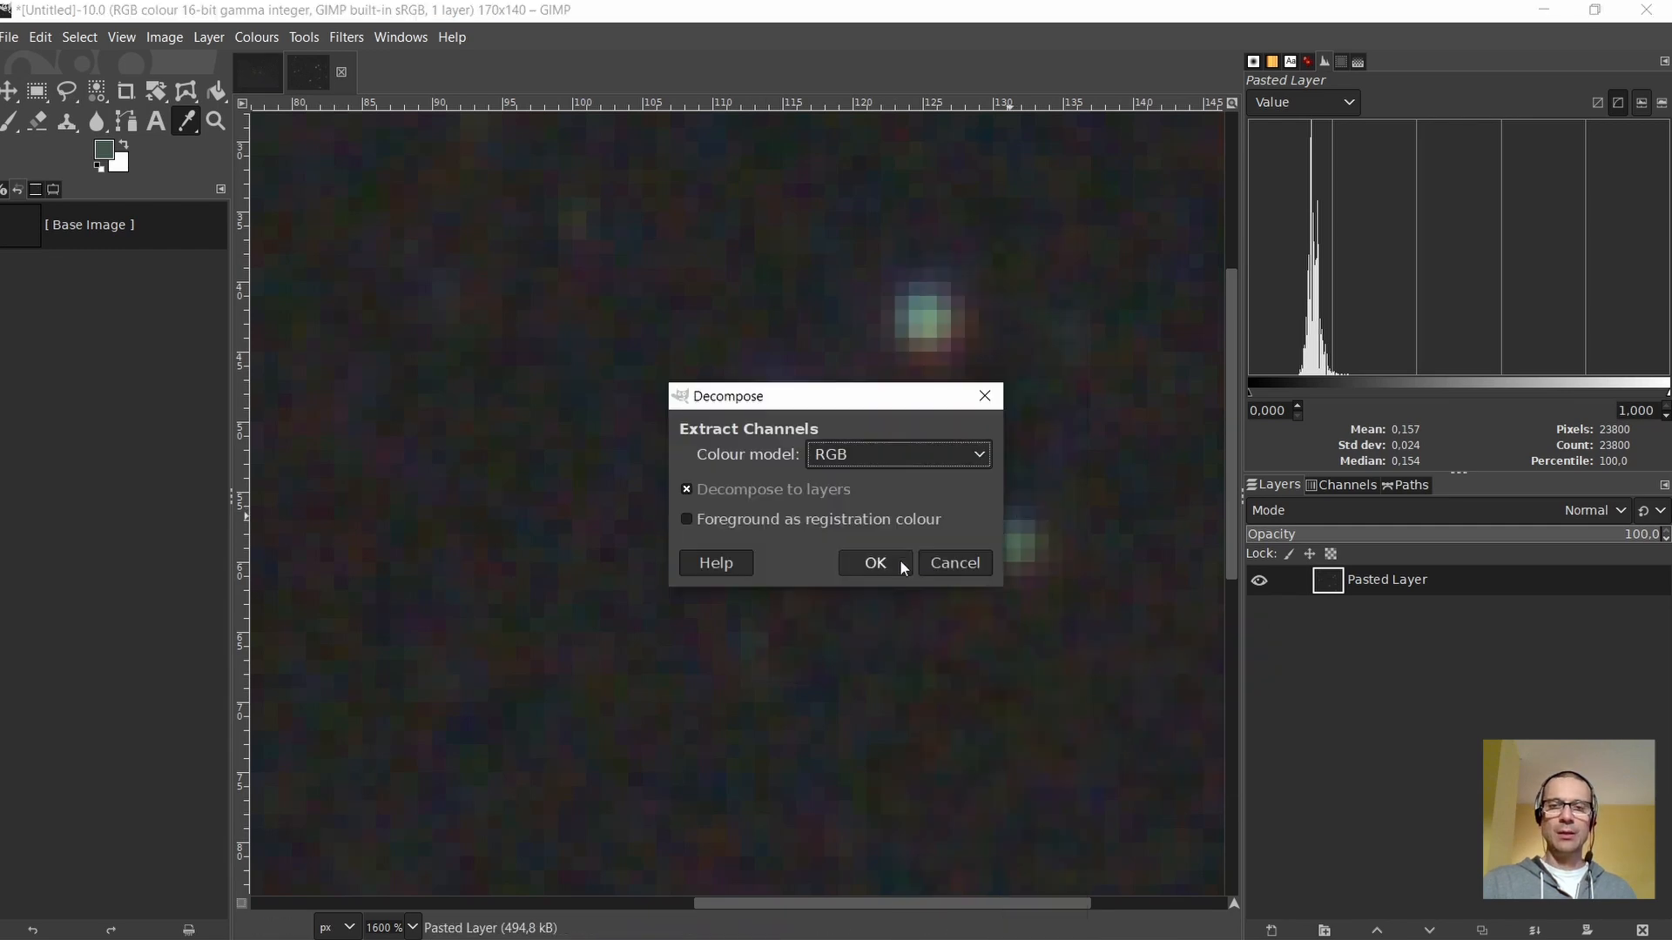
{"action": "left_click", "coordinate": [875, 563]}
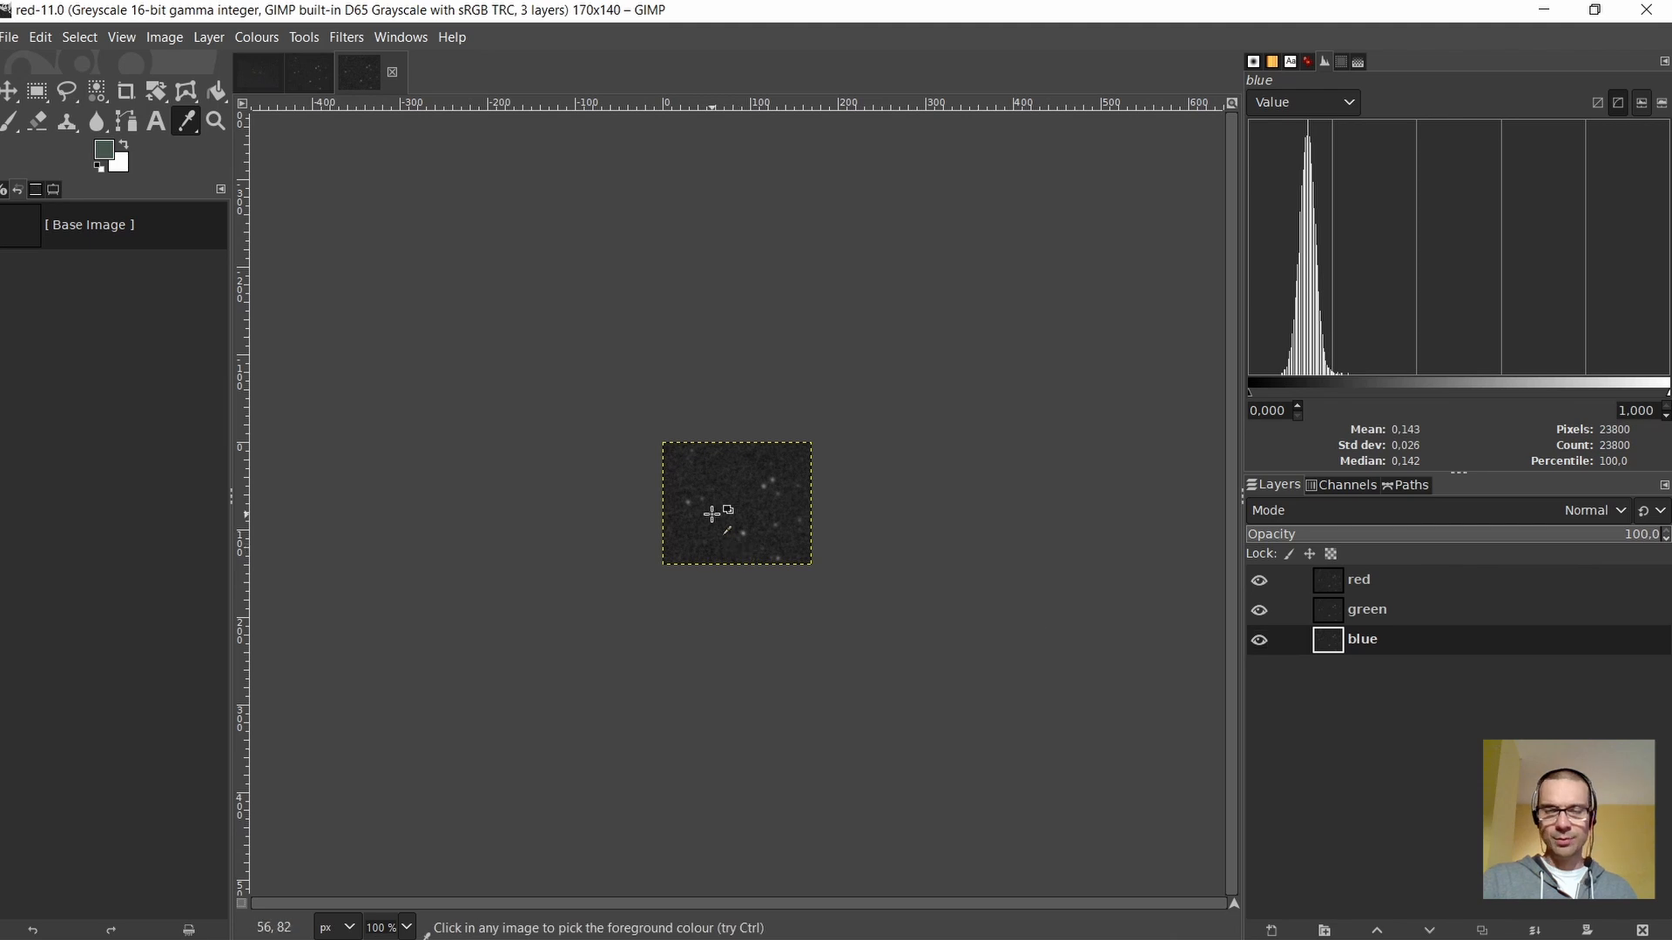
Hide the green layer in the decomposed greyscale image
{"action": "scroll", "coordinate": [701, 502], "scroll_direction": "up", "scroll_amount": 4}
{"action": "left_click_drag", "start_coordinate": [796, 911], "coordinate": [923, 905]}
{"action": "left_click", "coordinate": [1325, 609]}
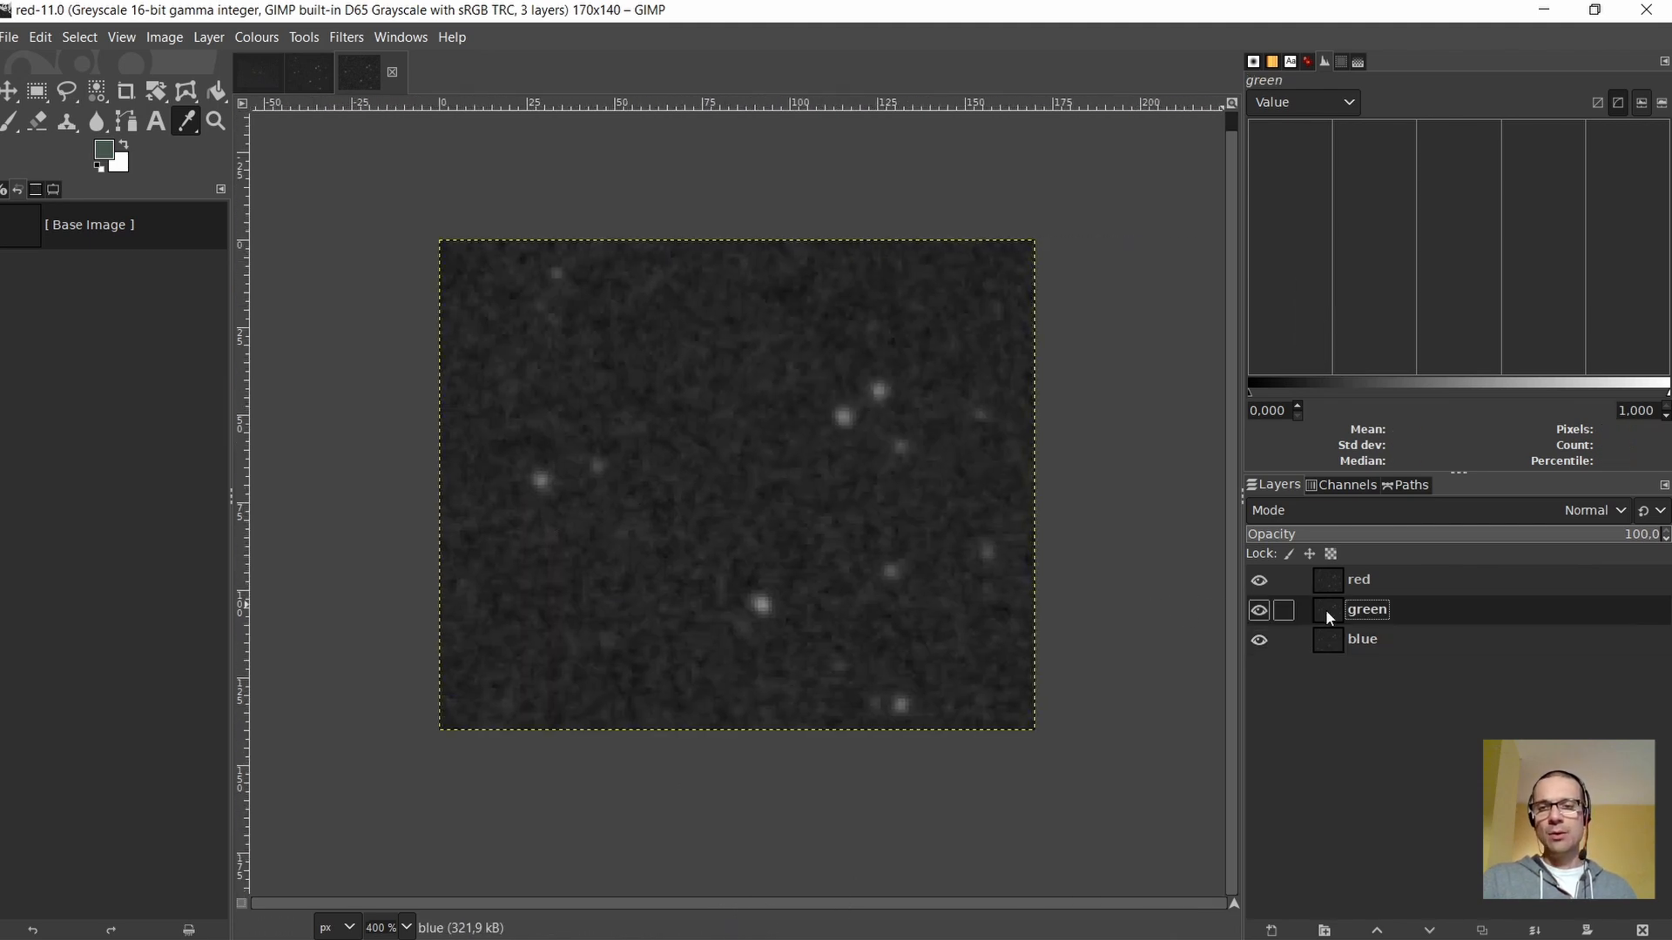
{"action": "left_click", "coordinate": [1259, 612]}
Set the red layer's blend mode to Lighten only and switch to the HLVG schematy ENG.pdf slides
{"action": "left_click", "coordinate": [1338, 588]}
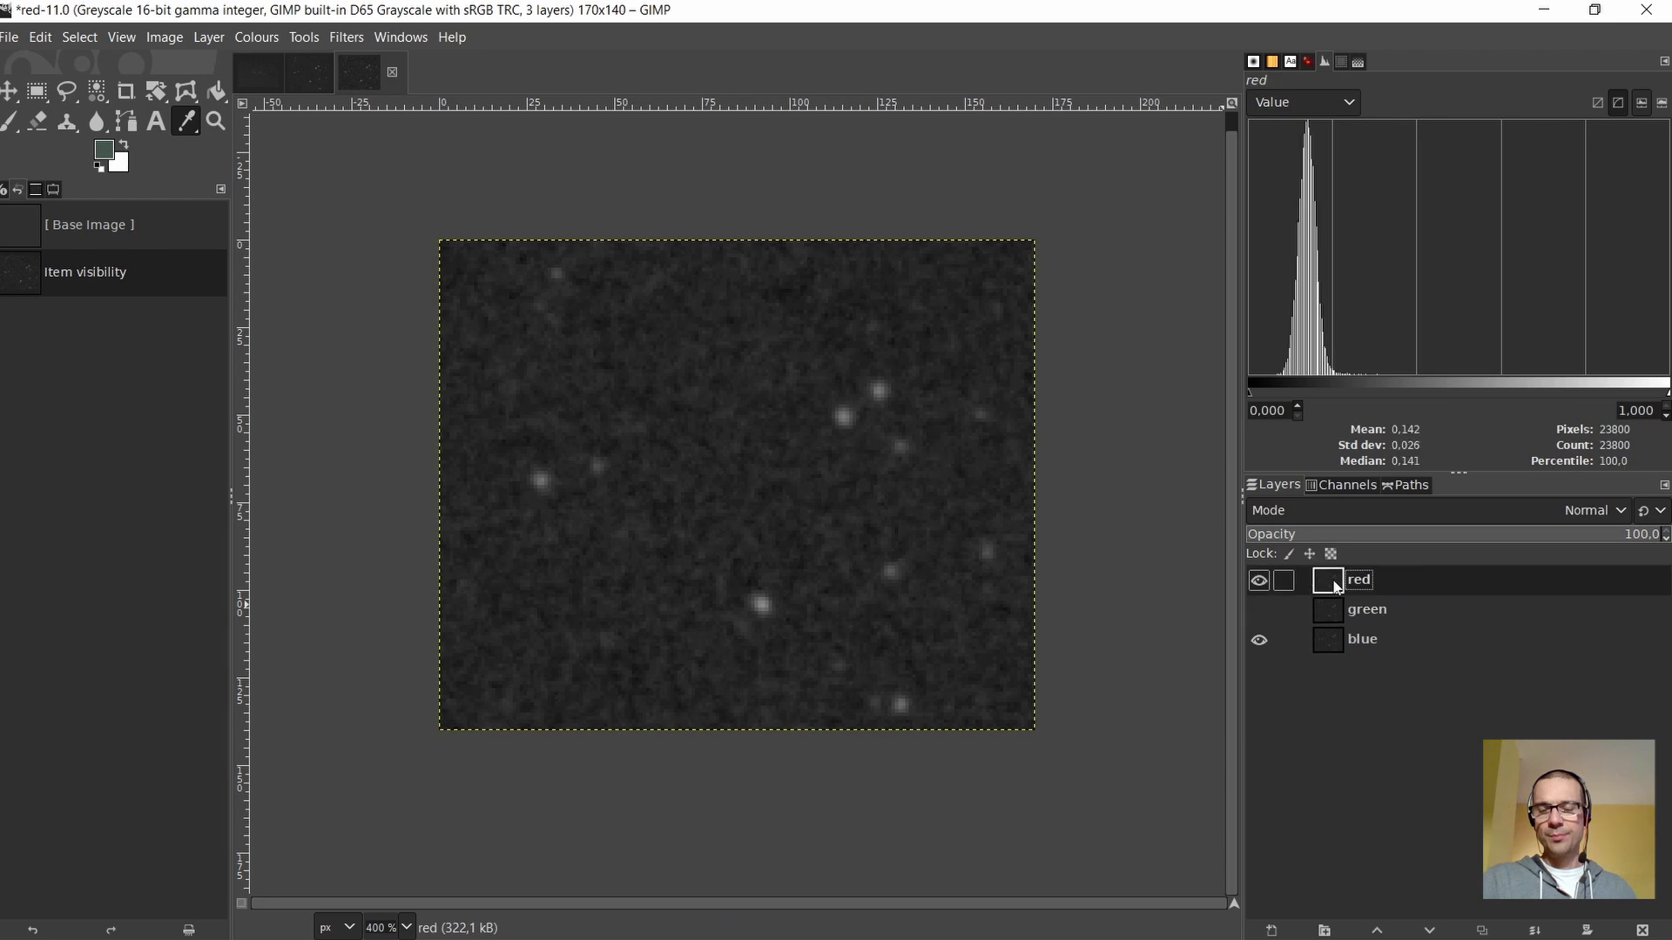
{"action": "left_click", "coordinate": [1380, 520]}
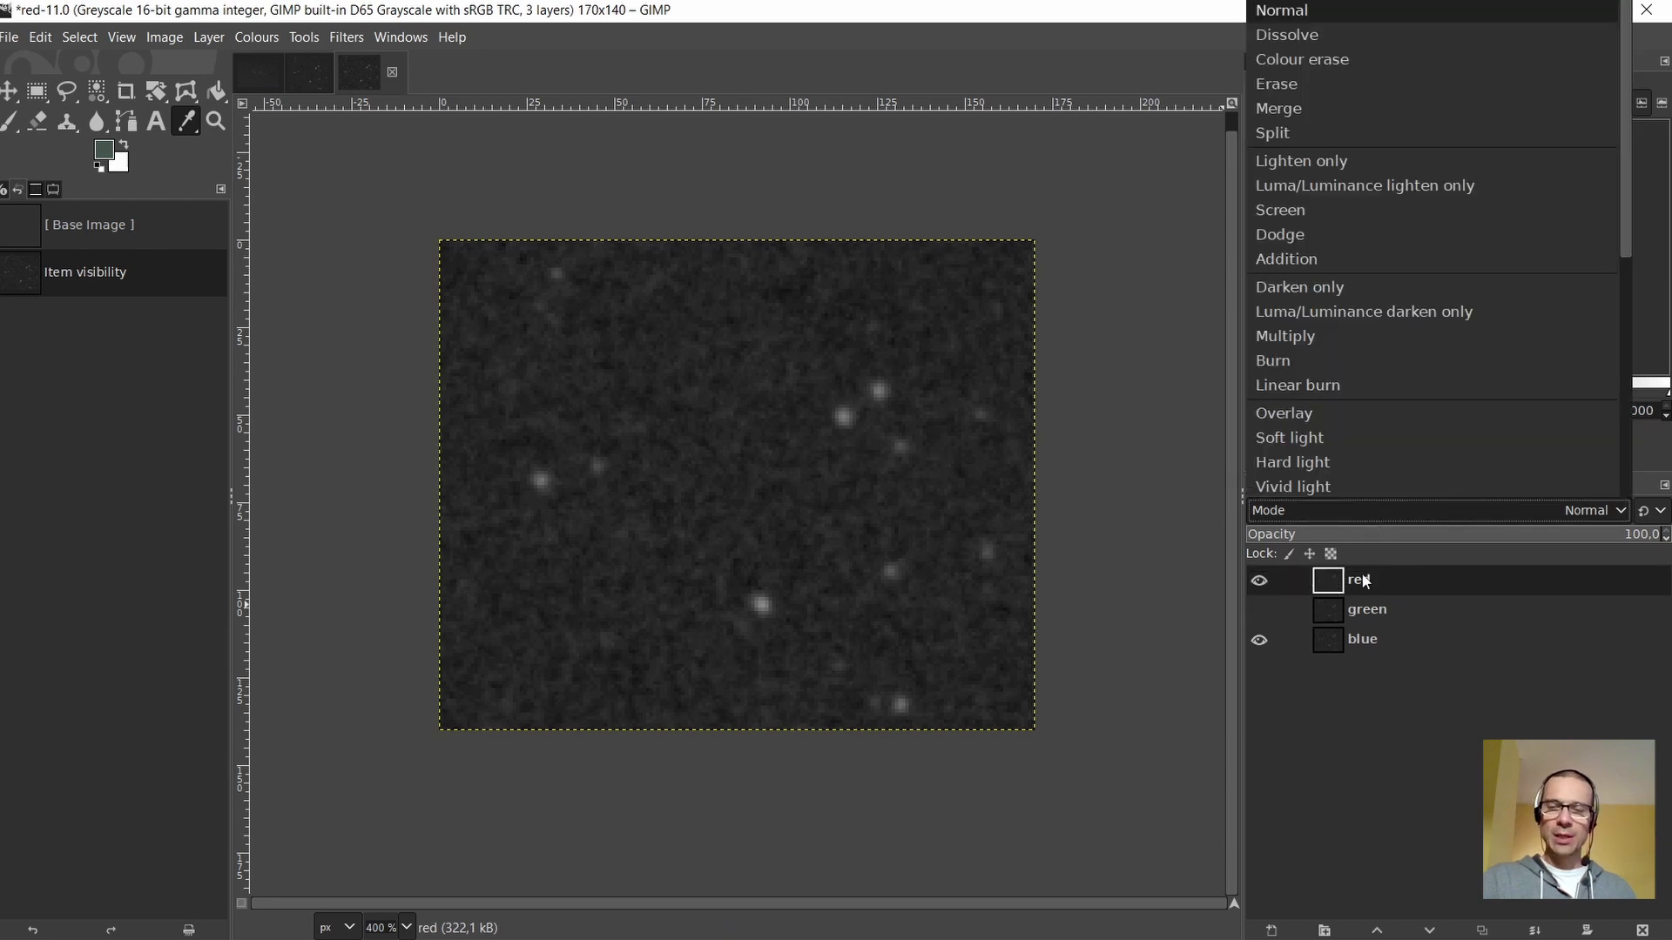
{"action": "left_click", "coordinate": [1322, 167]}
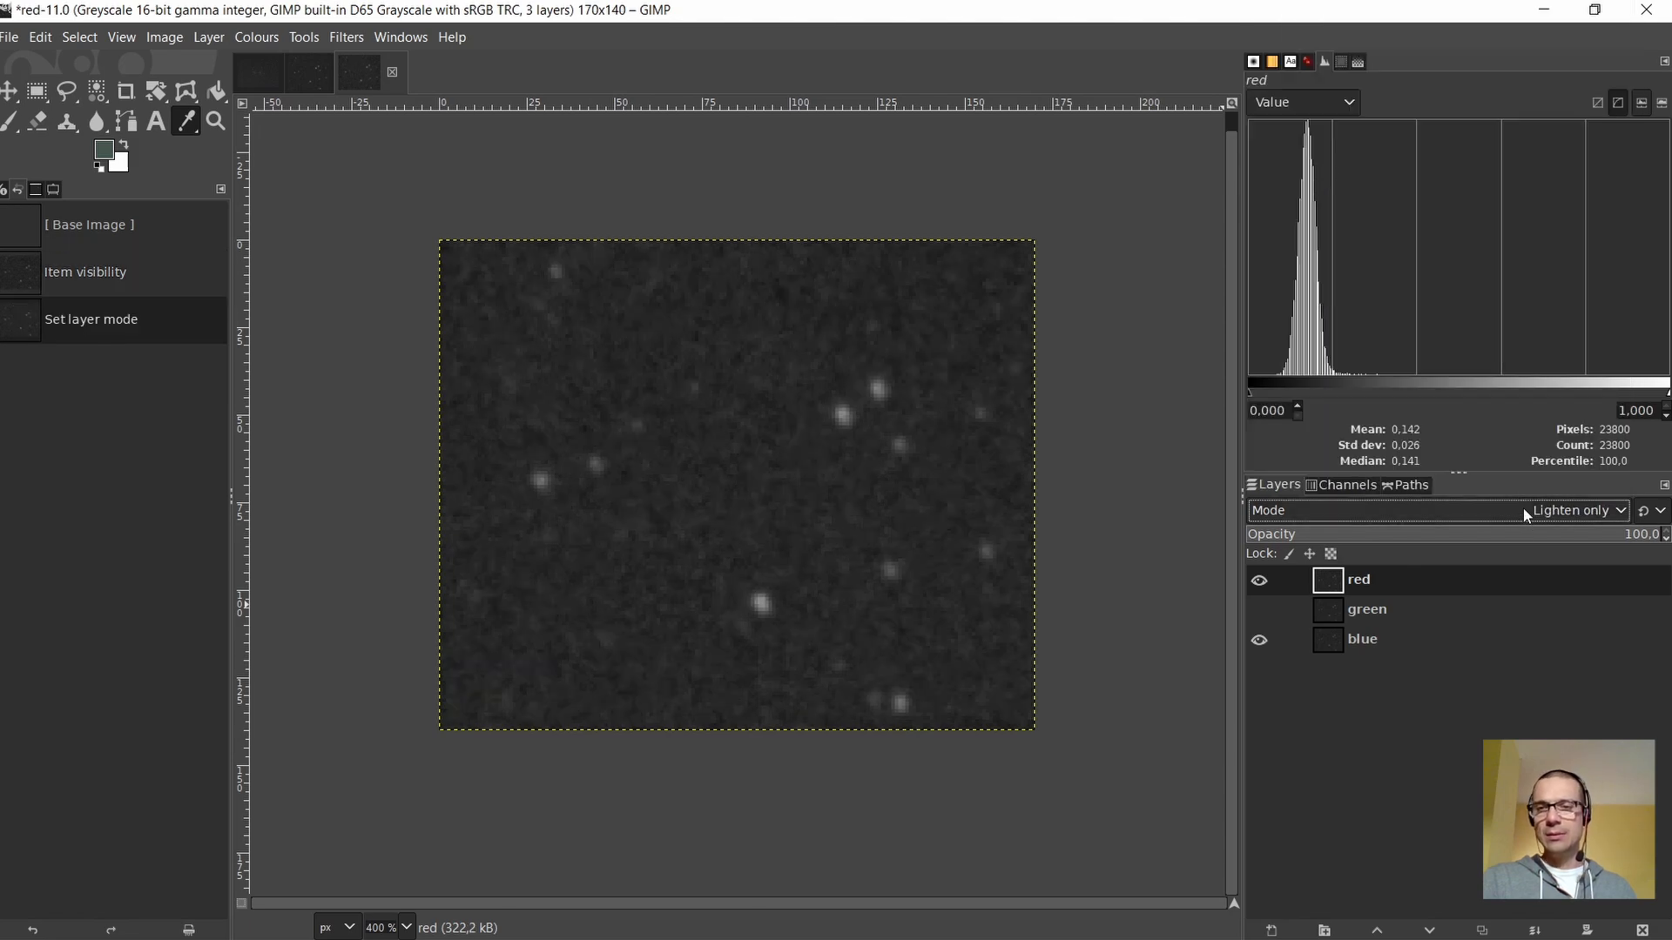
{"action": "key", "text": "alt+Tab"}
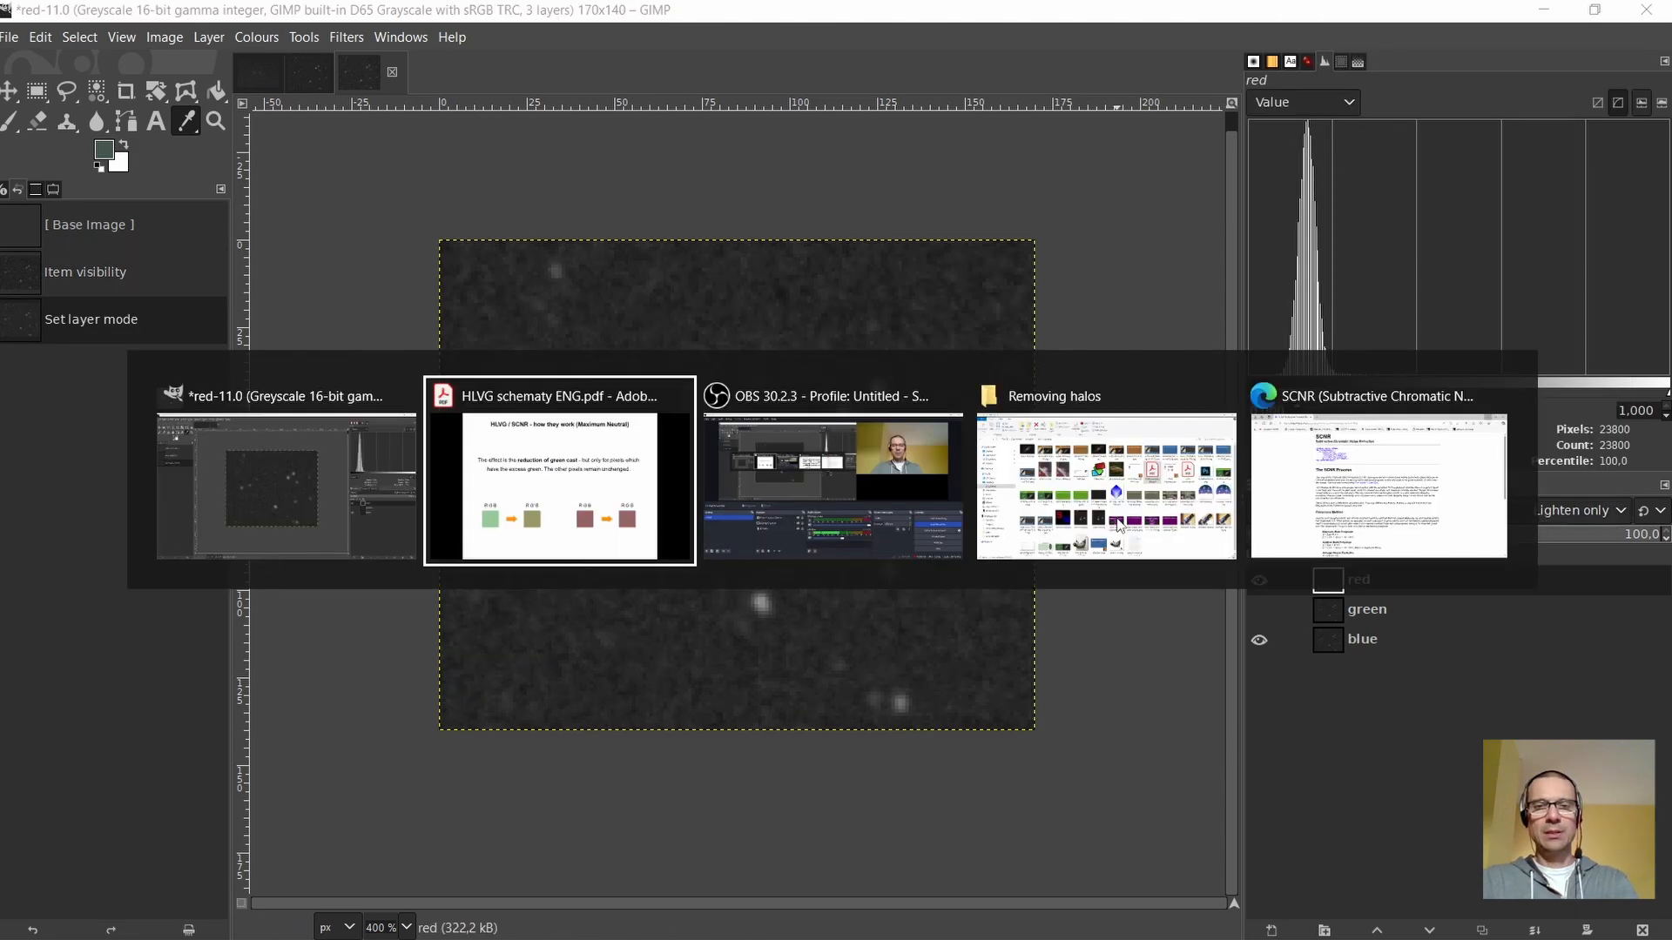
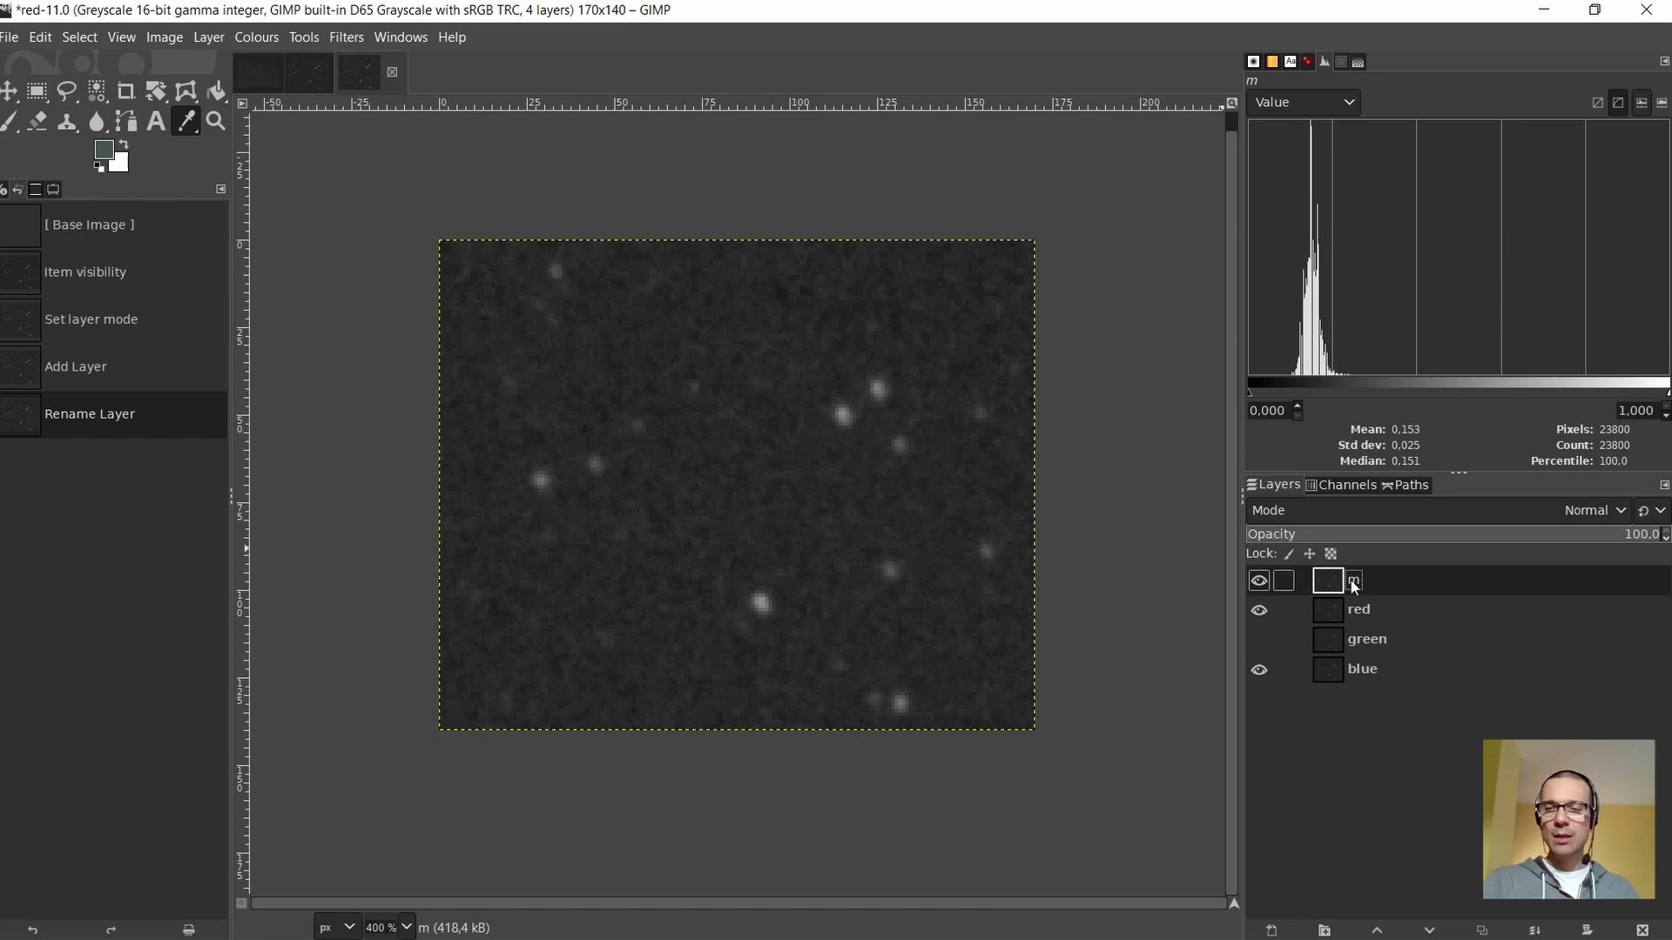
Set the red layer's blend mode back to Normal
{"action": "left_click", "coordinate": [1333, 605]}
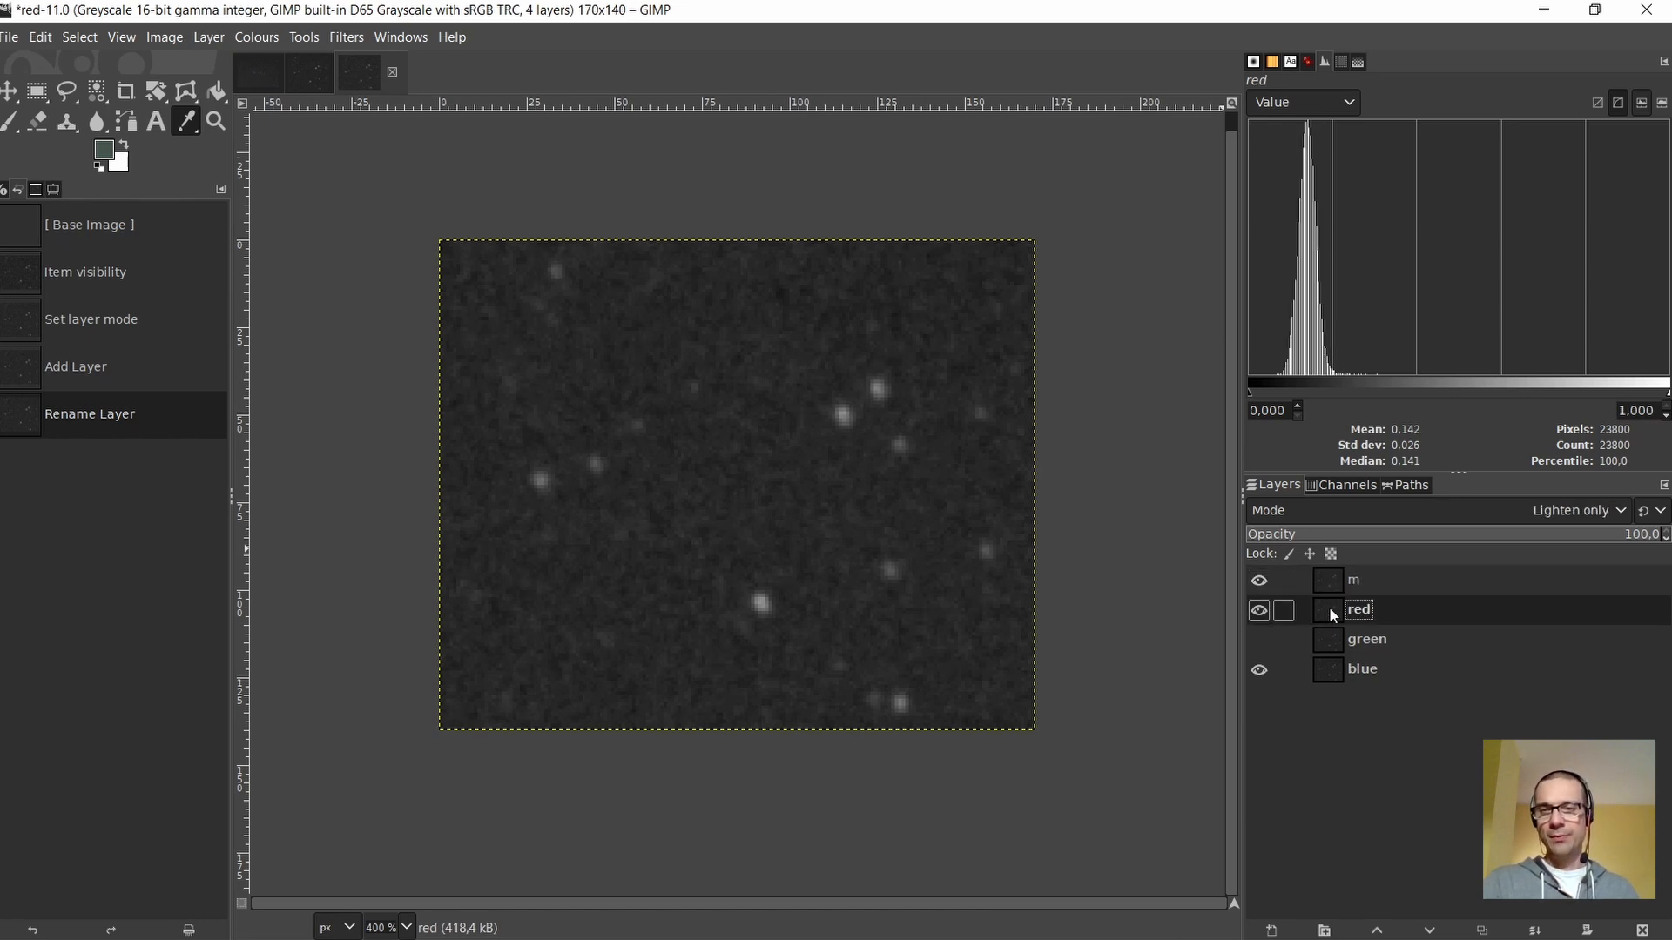
{"action": "left_click", "coordinate": [1480, 518]}
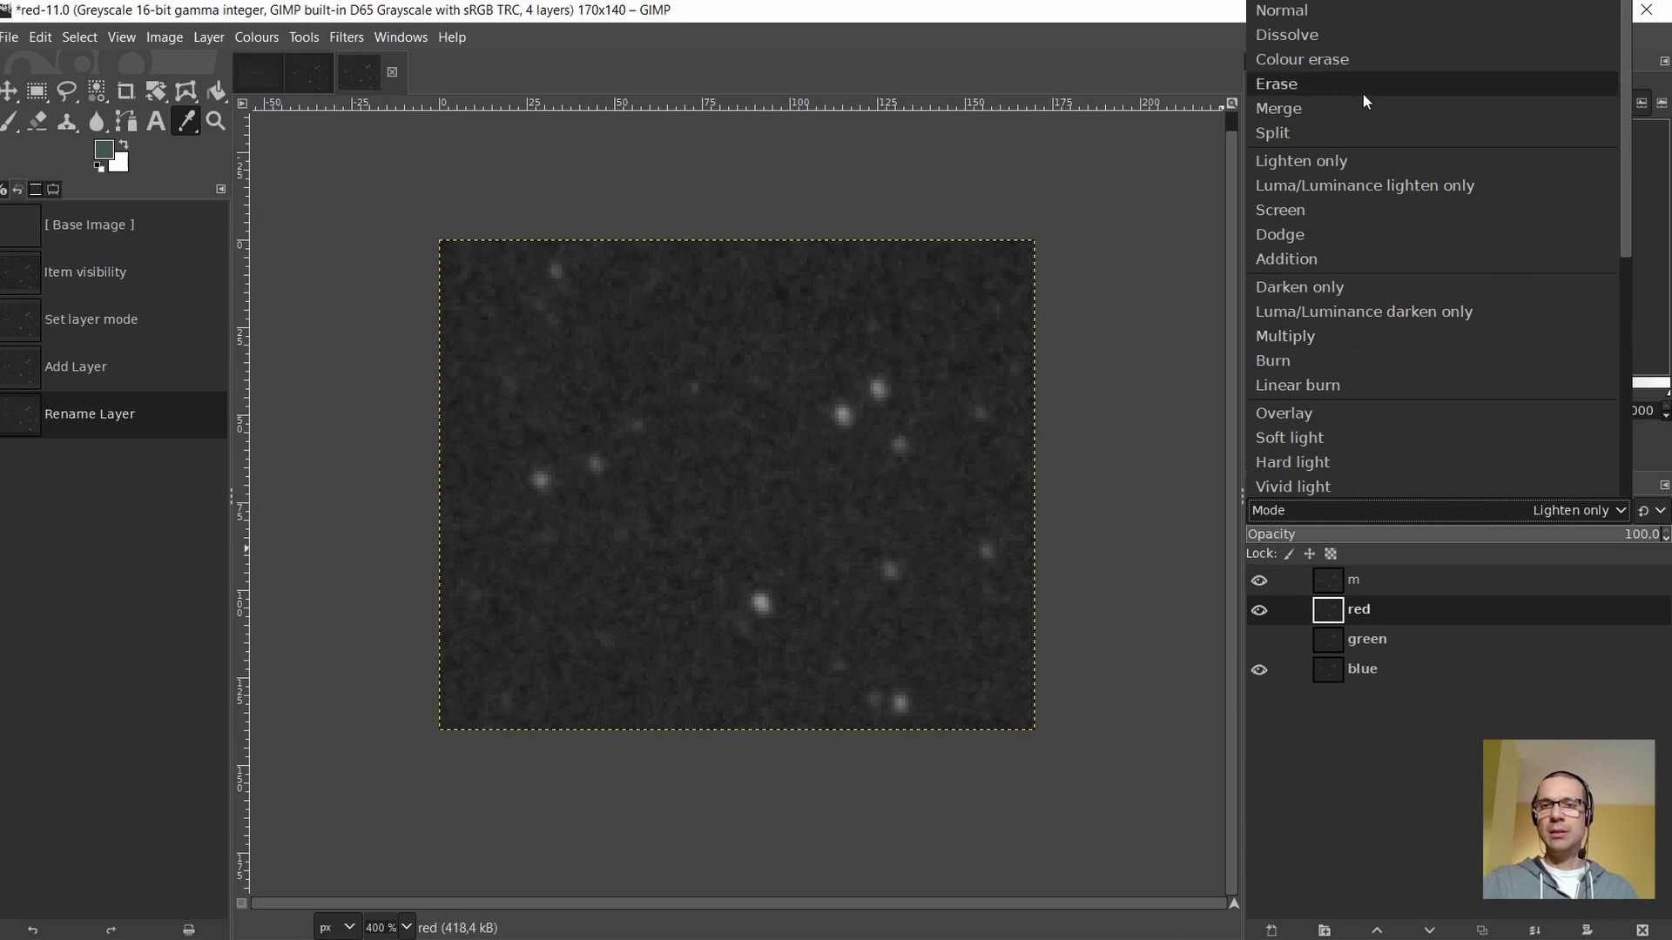
{"action": "left_click", "coordinate": [1313, 11]}
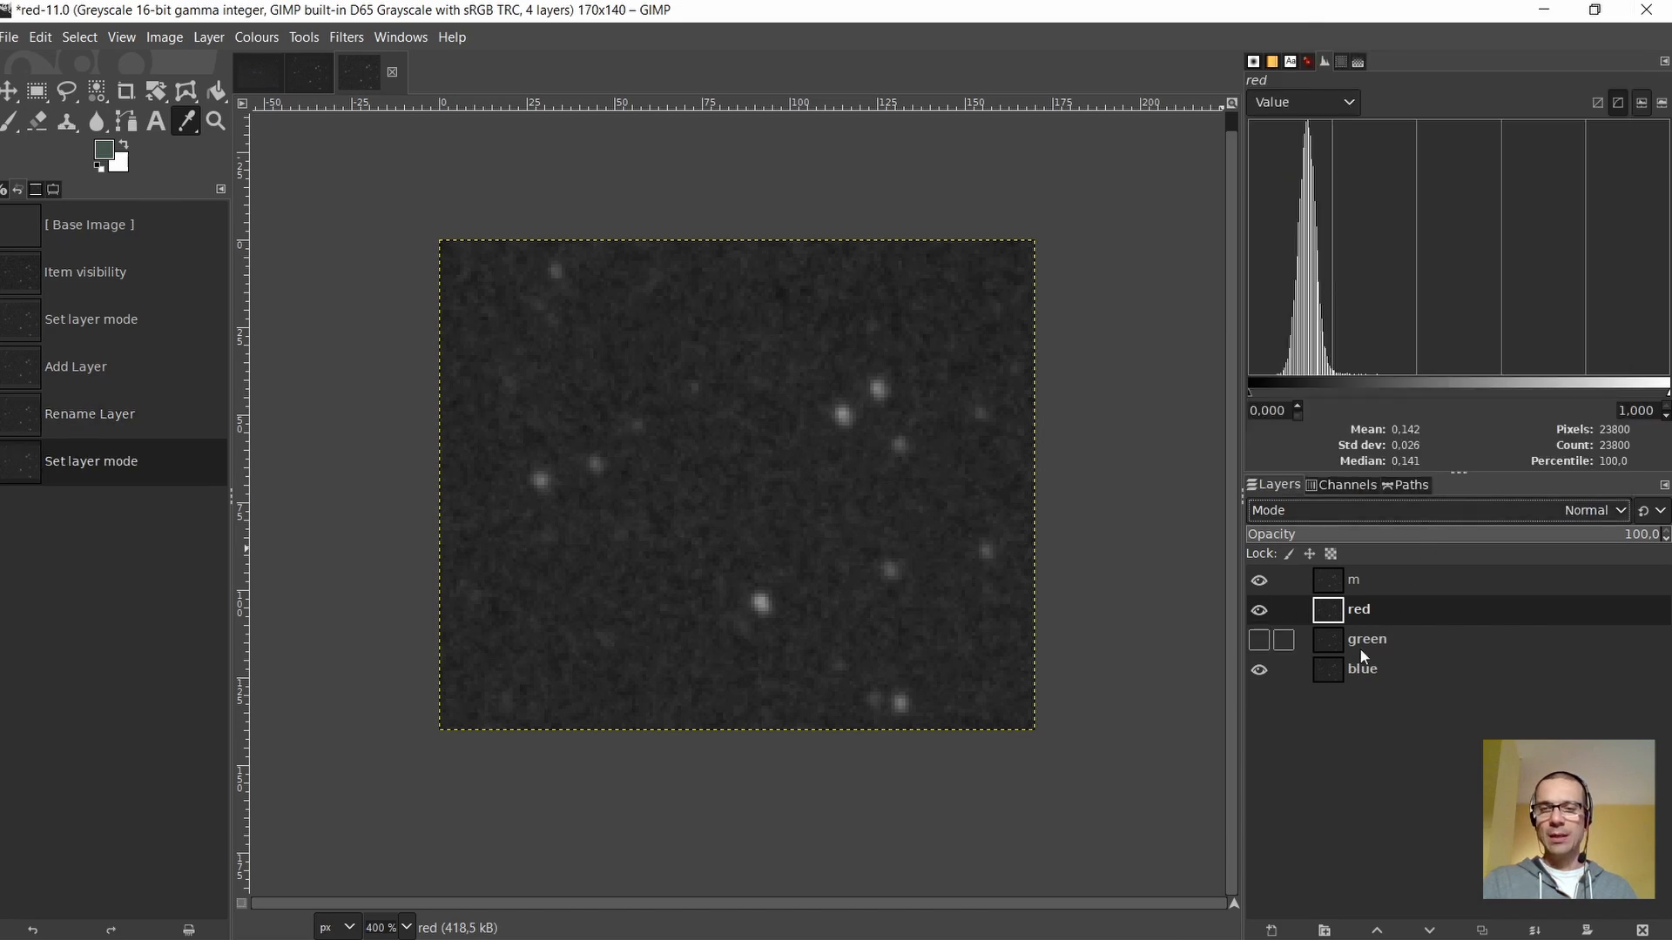
Move the green layer to the top of the stack, above m, and set its blend mode to Darken only
{"action": "left_click", "coordinate": [1332, 644]}
{"action": "left_click_drag", "start_coordinate": [1335, 646], "coordinate": [1338, 586]}
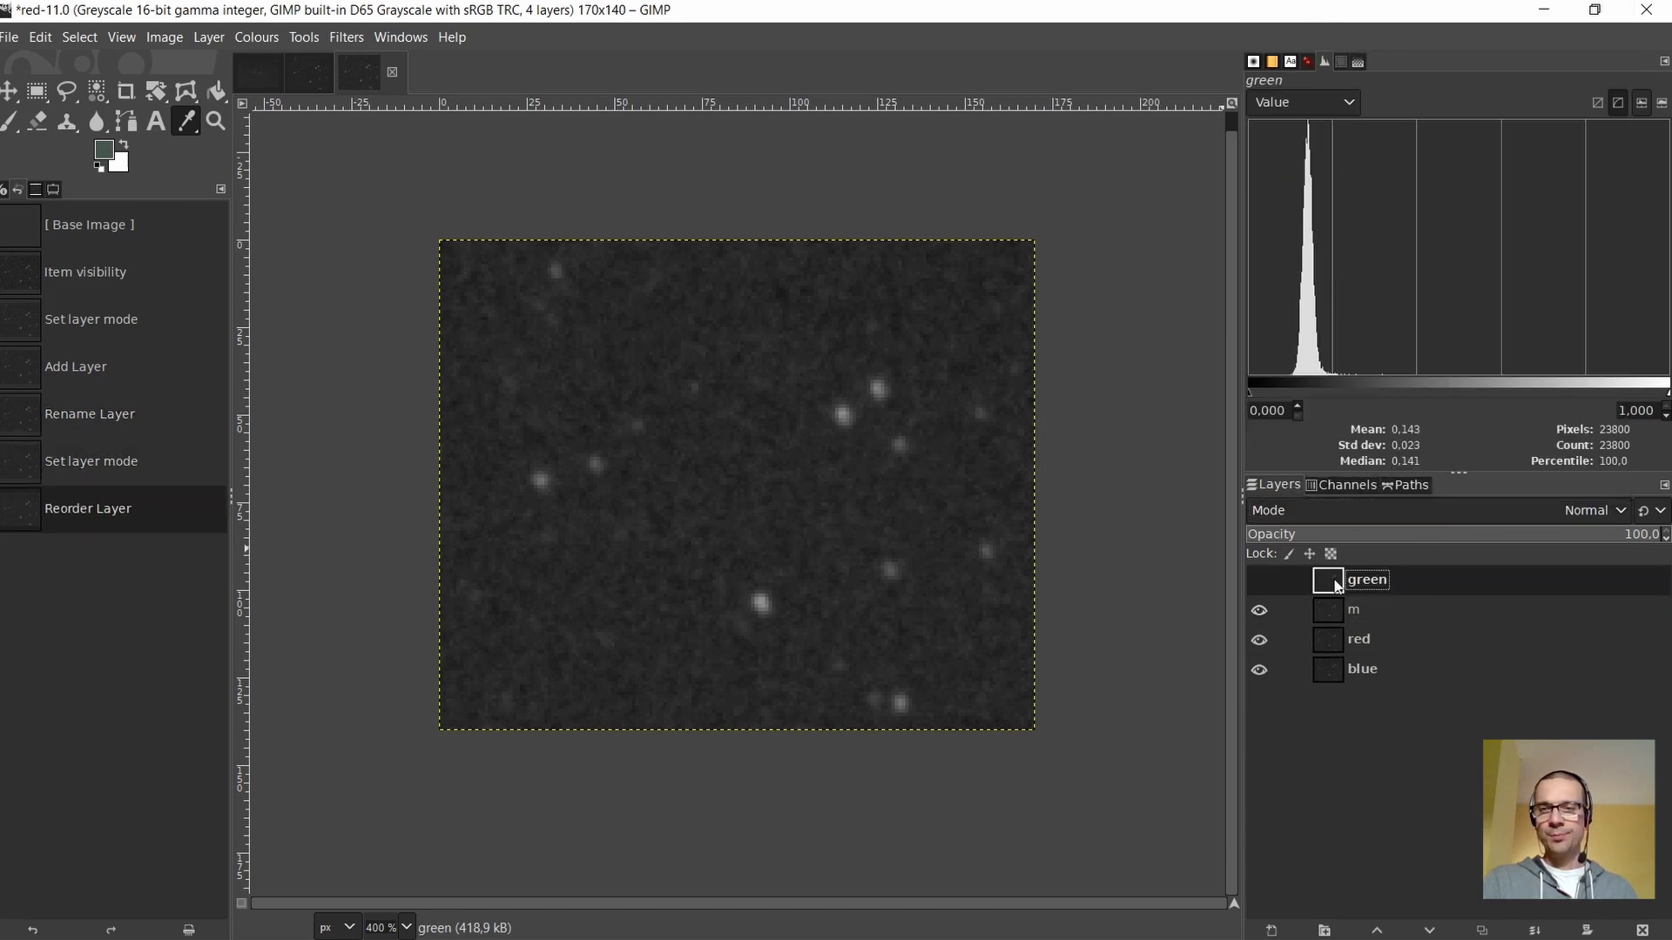
{"action": "left_click", "coordinate": [1403, 511]}
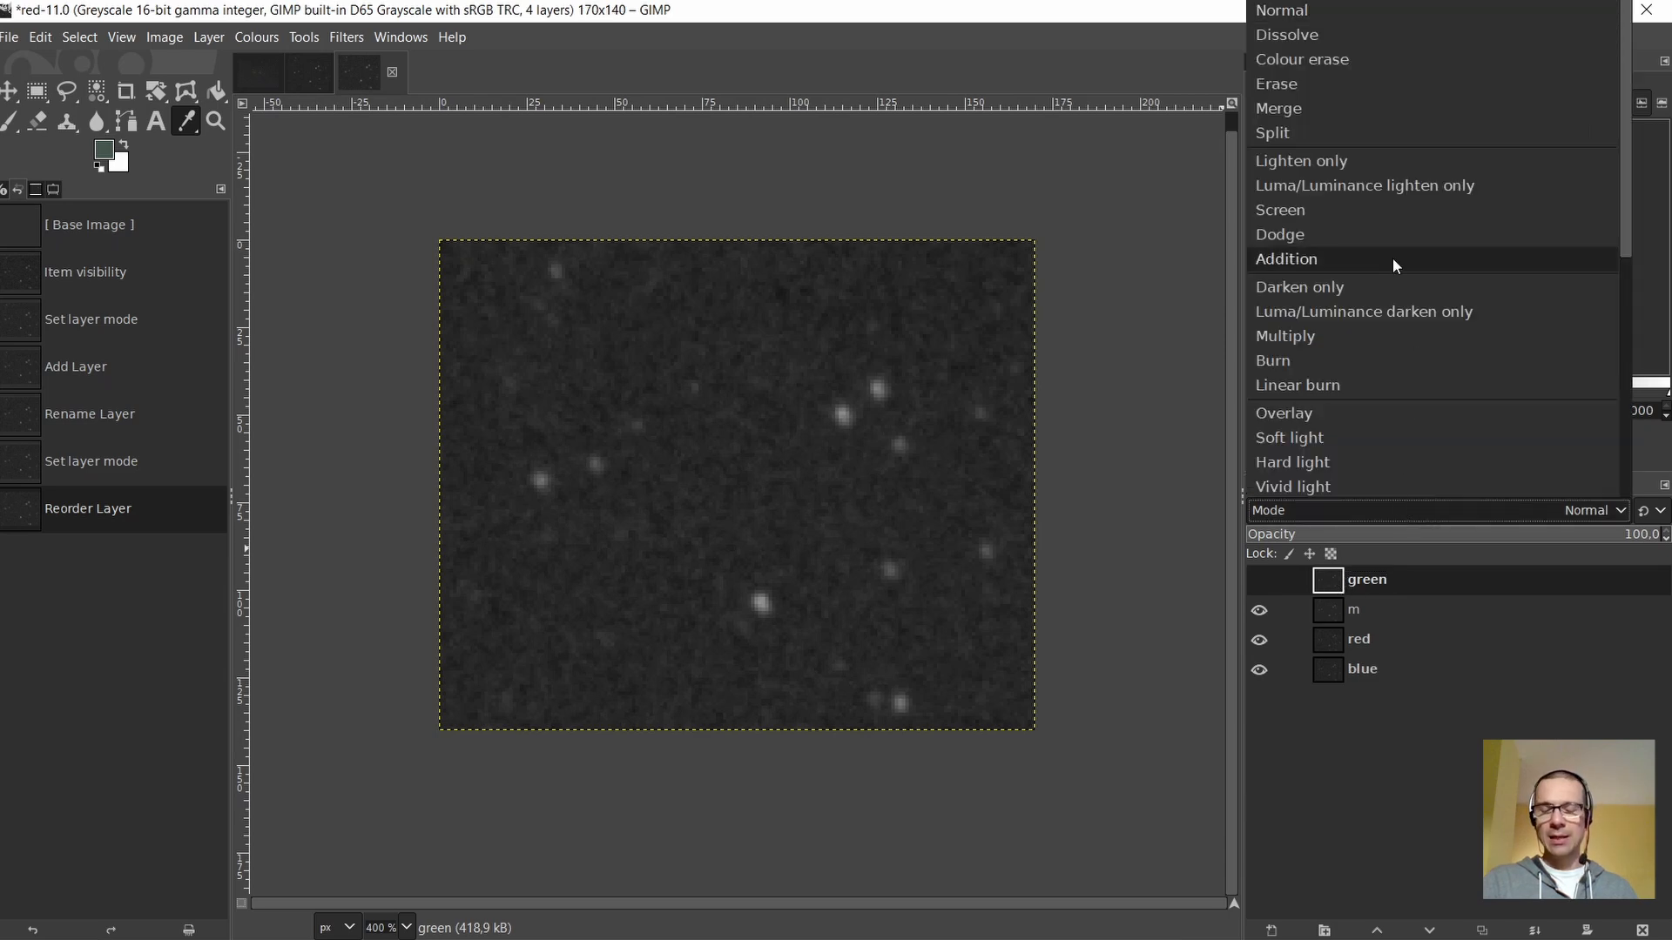
{"action": "left_click", "coordinate": [1351, 291]}
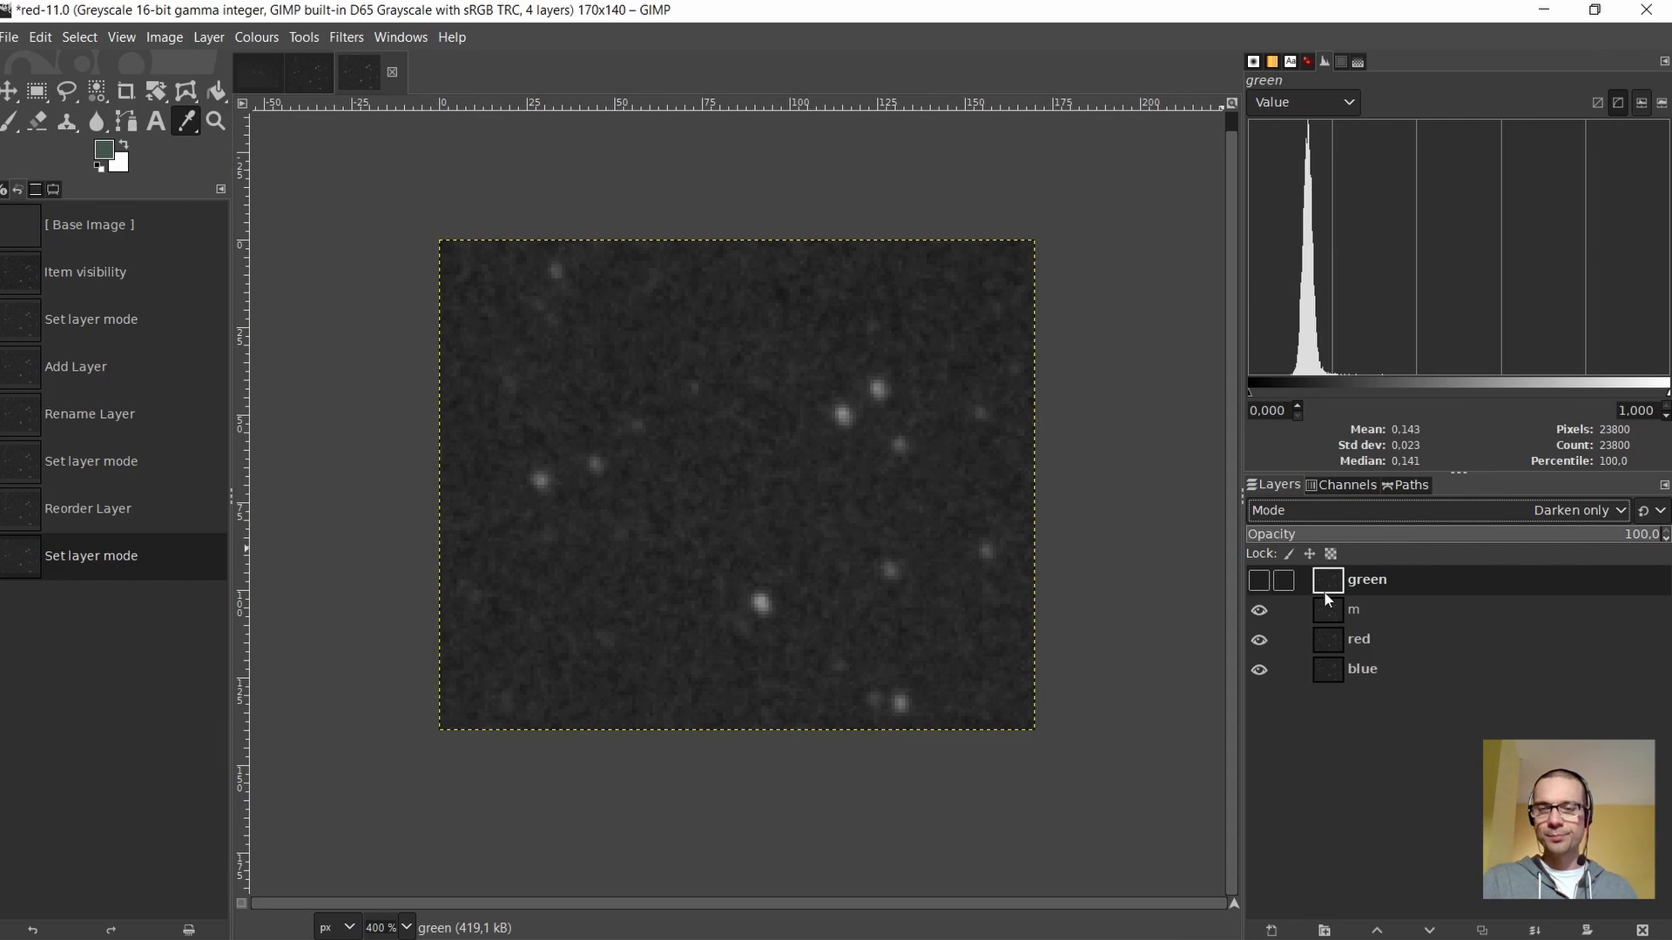
Switch to the HLVG / SCNR Maximum Neutral slide, advance to the G' = min (G, m) stage, and return to GIMP
{"action": "key", "text": "alt+Tab"}
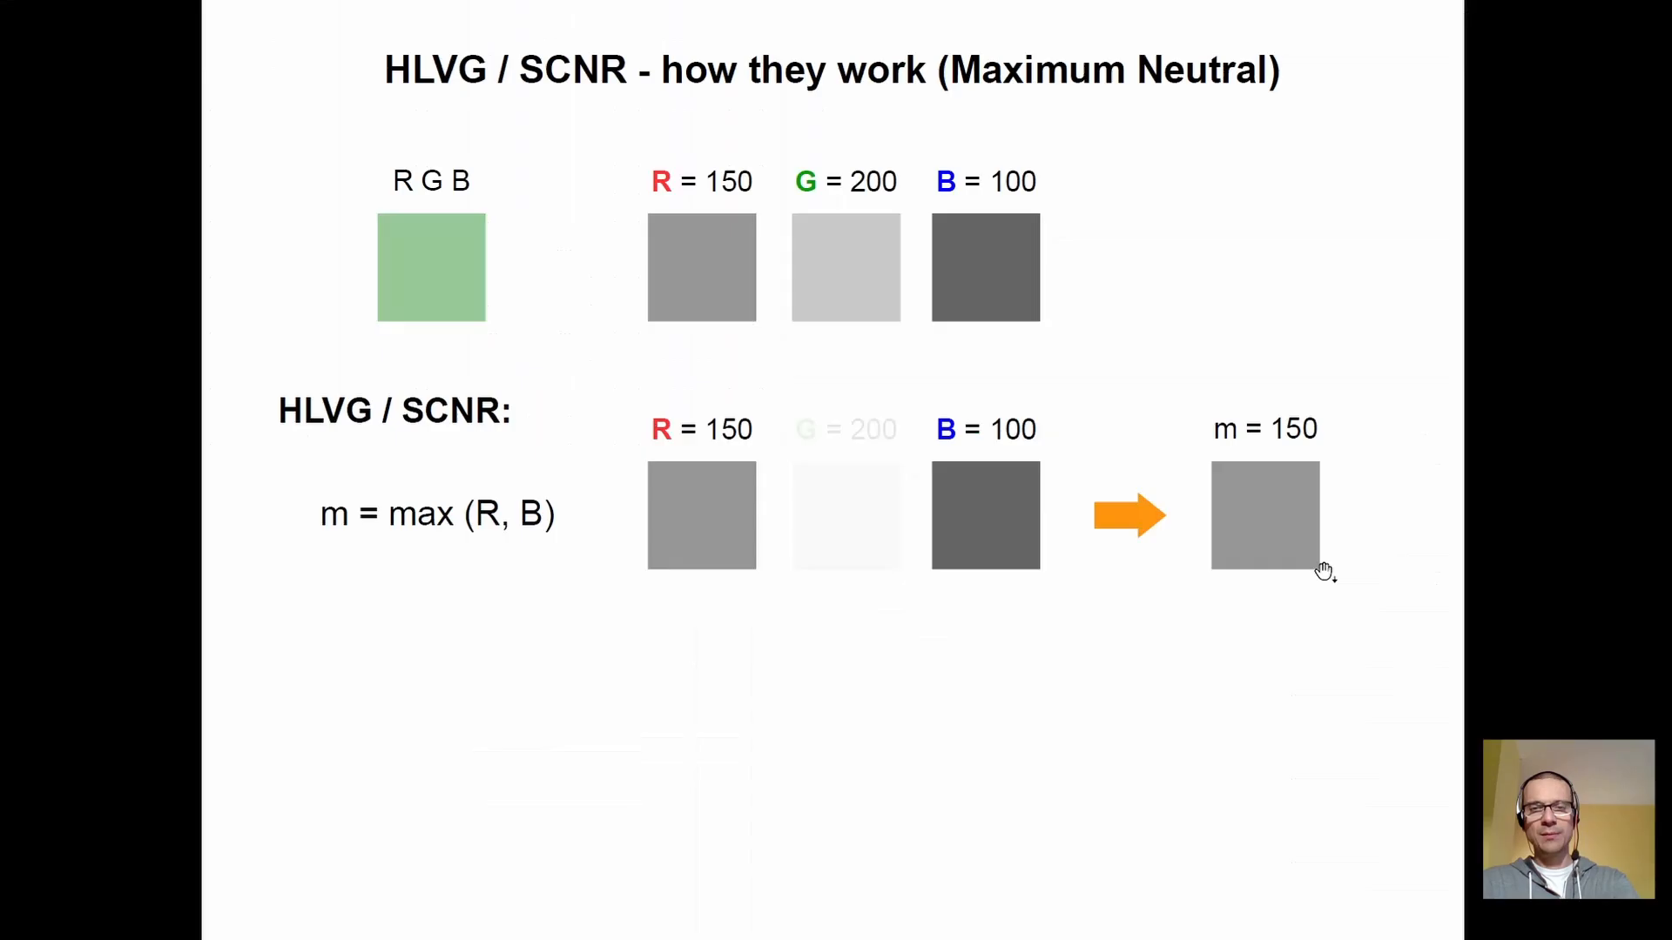
{"action": "left_click", "coordinate": [1324, 571]}
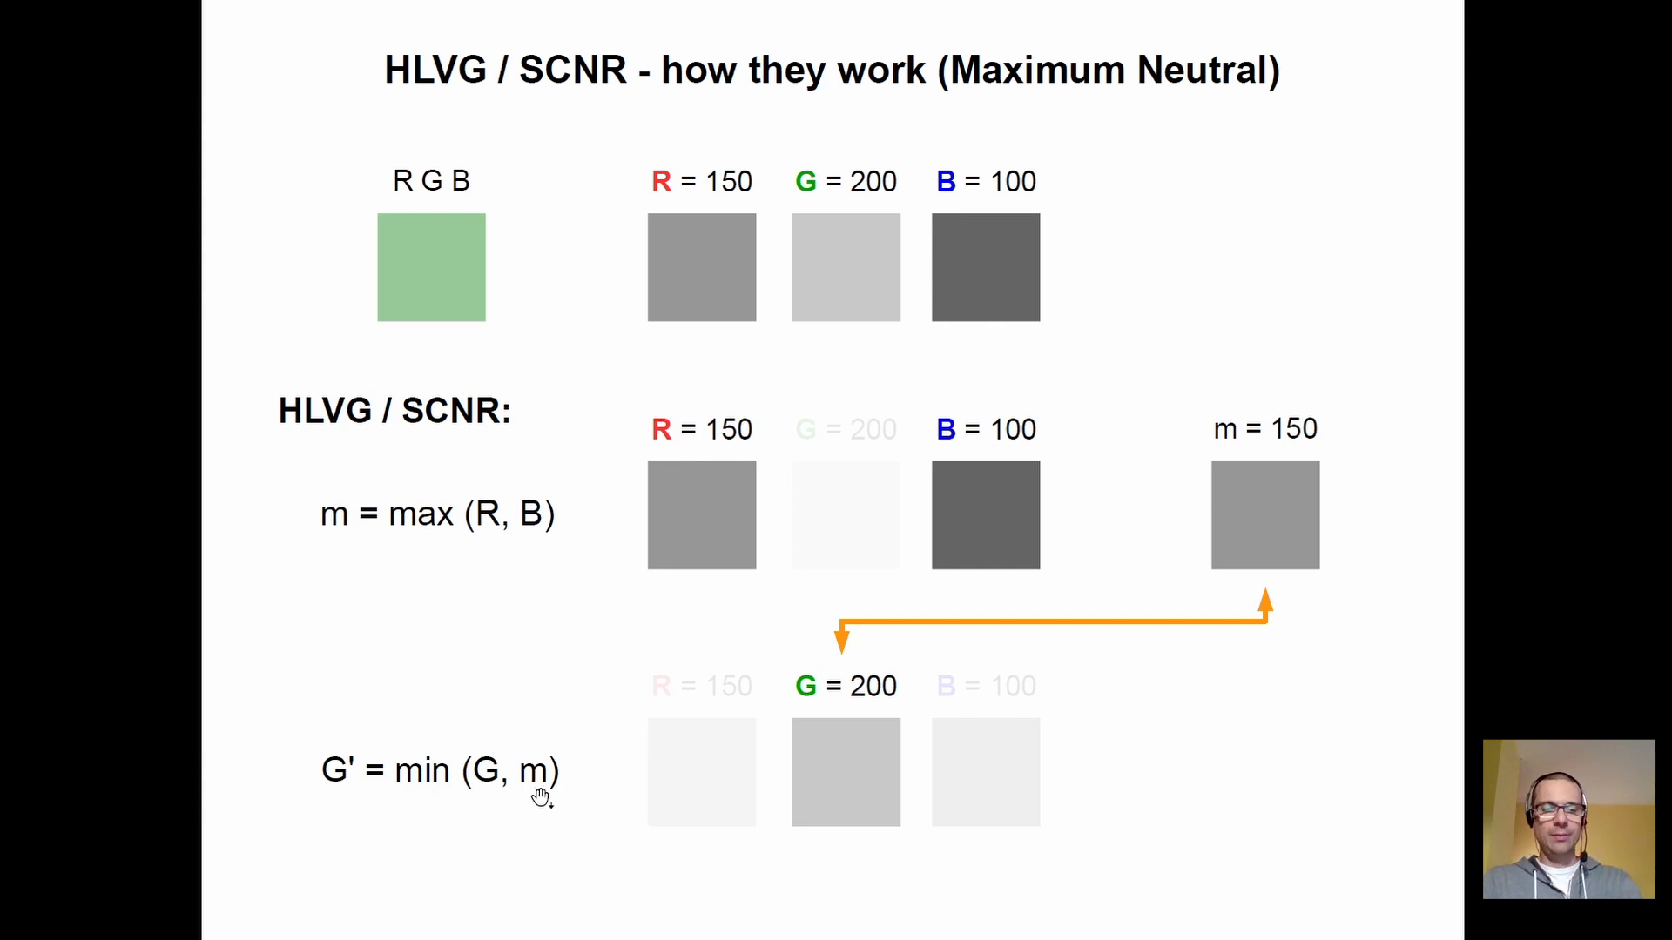
{"action": "key", "text": "alt+Tab"}
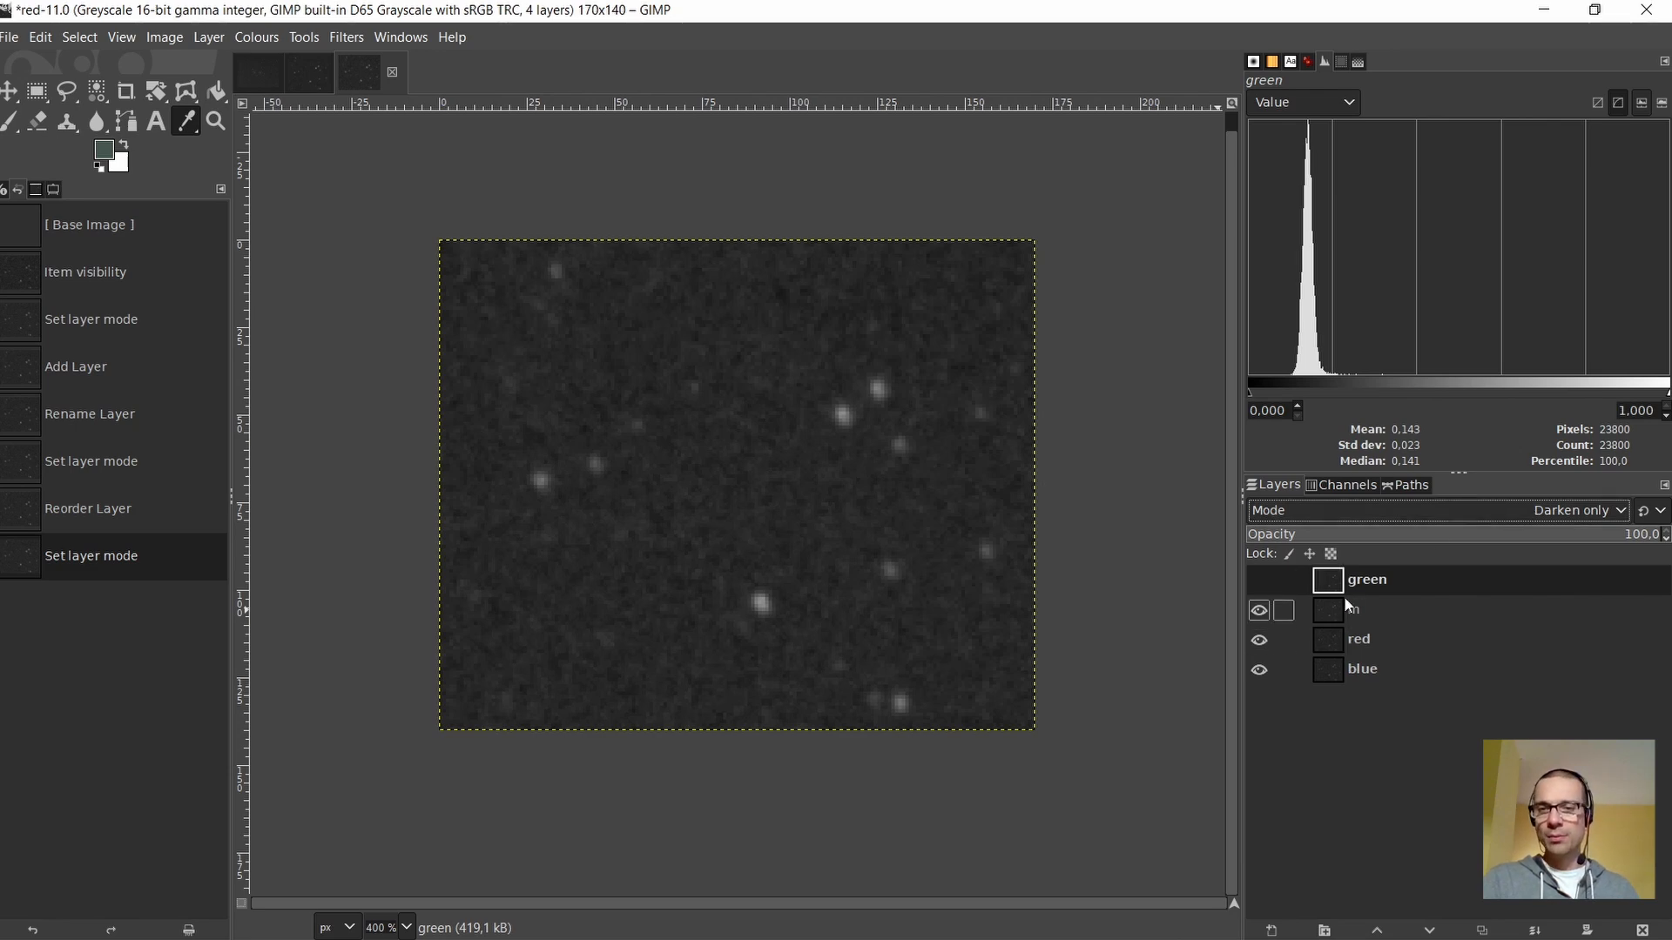
Make the green layer visible and create a new layer from the visible result
{"action": "left_click", "coordinate": [1258, 581]}
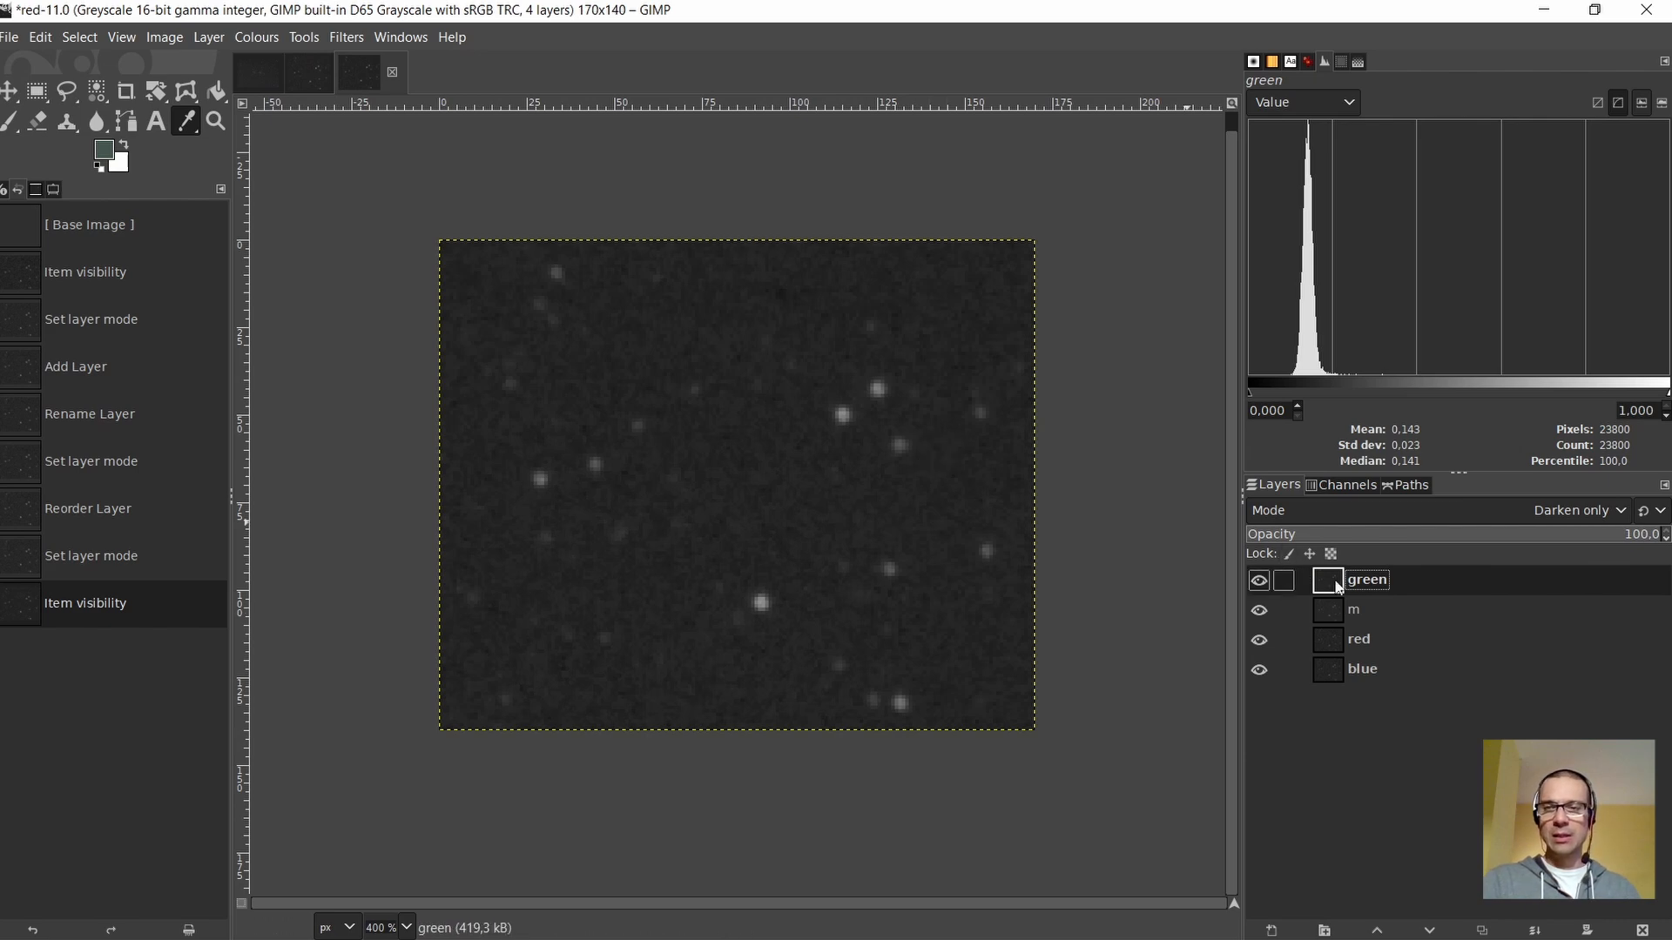
{"action": "right_click", "coordinate": [1338, 586]}
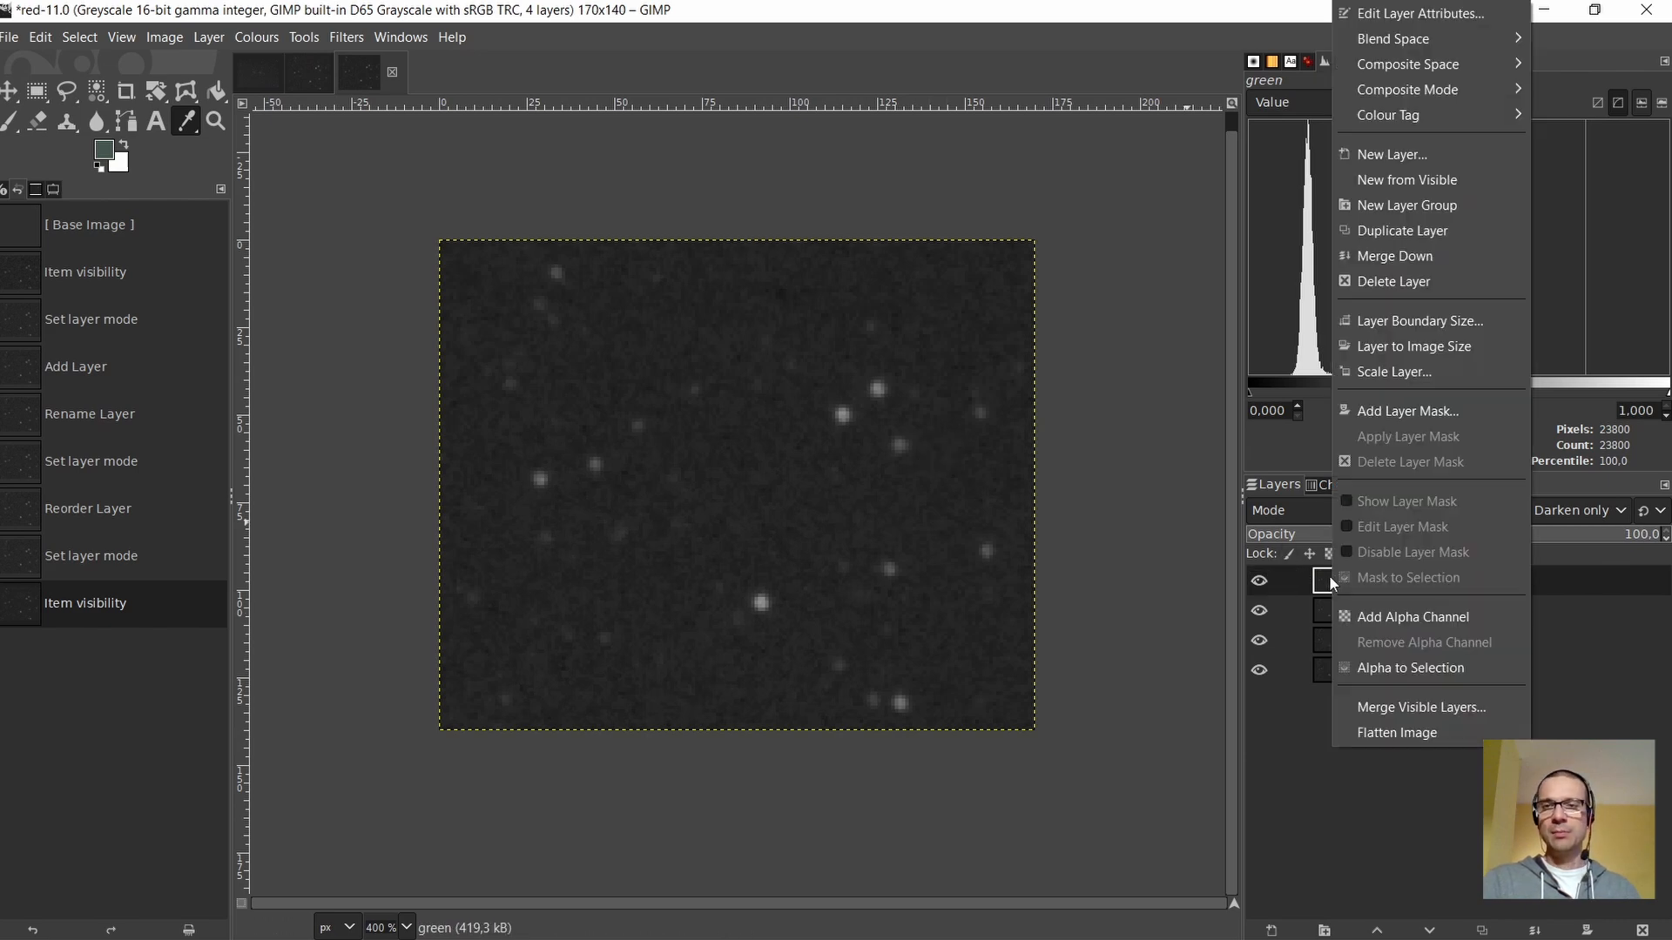
{"action": "left_click", "coordinate": [1425, 180]}
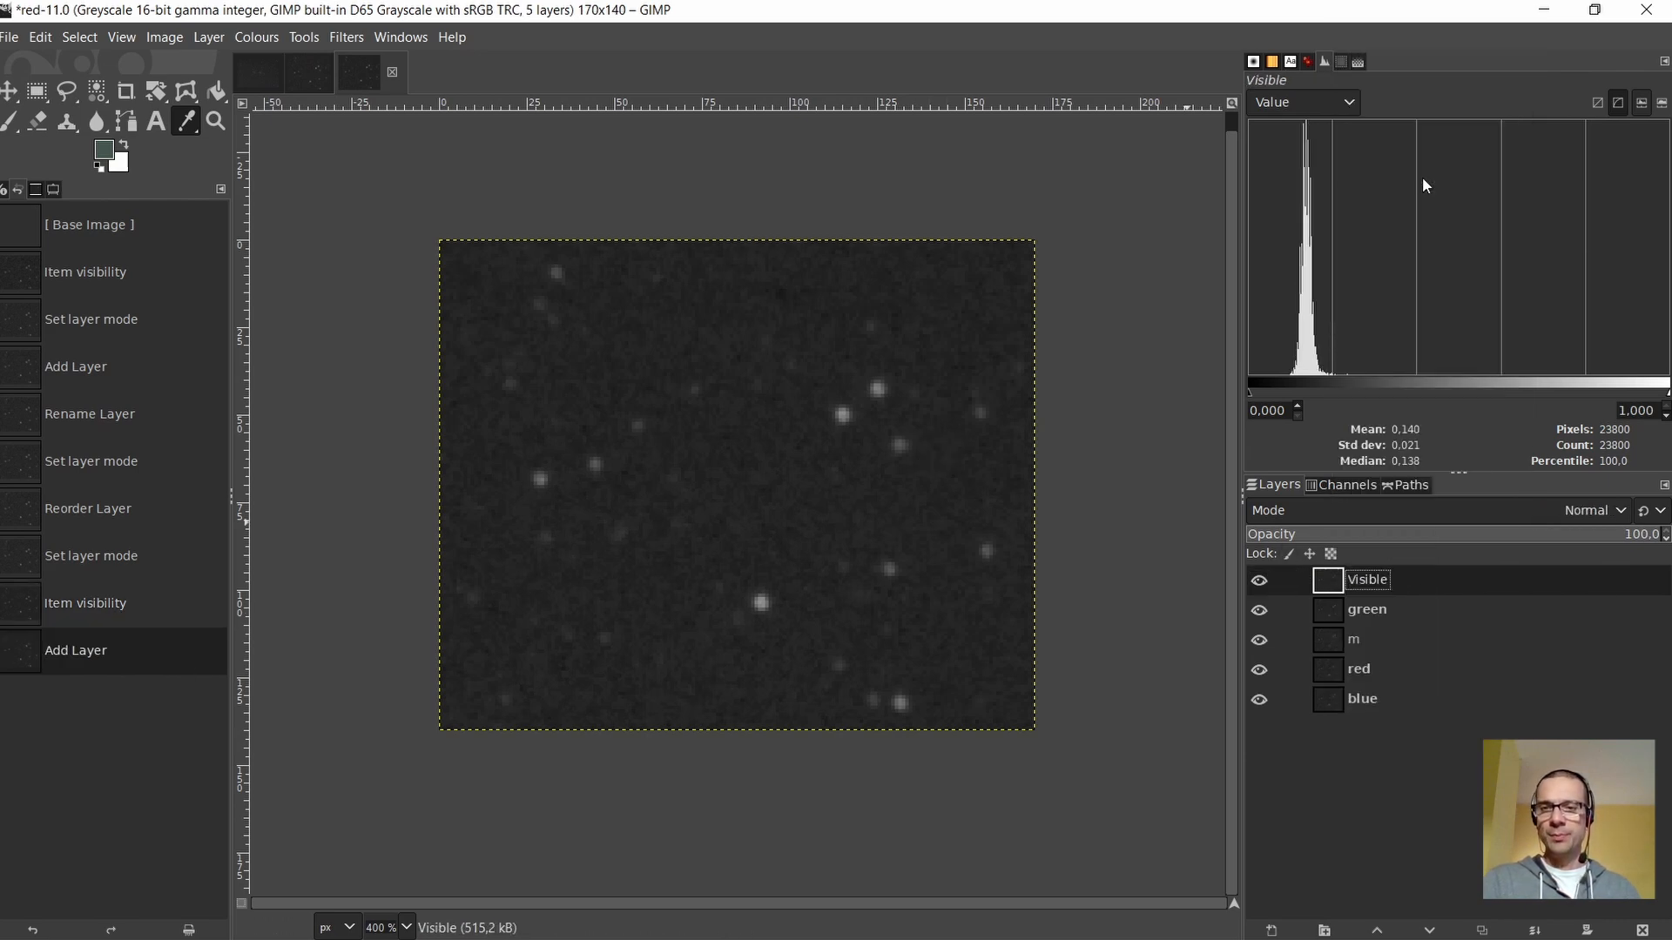
Rename the new layer created from the visible result as G'
{"action": "double_click", "coordinate": [1377, 583]}
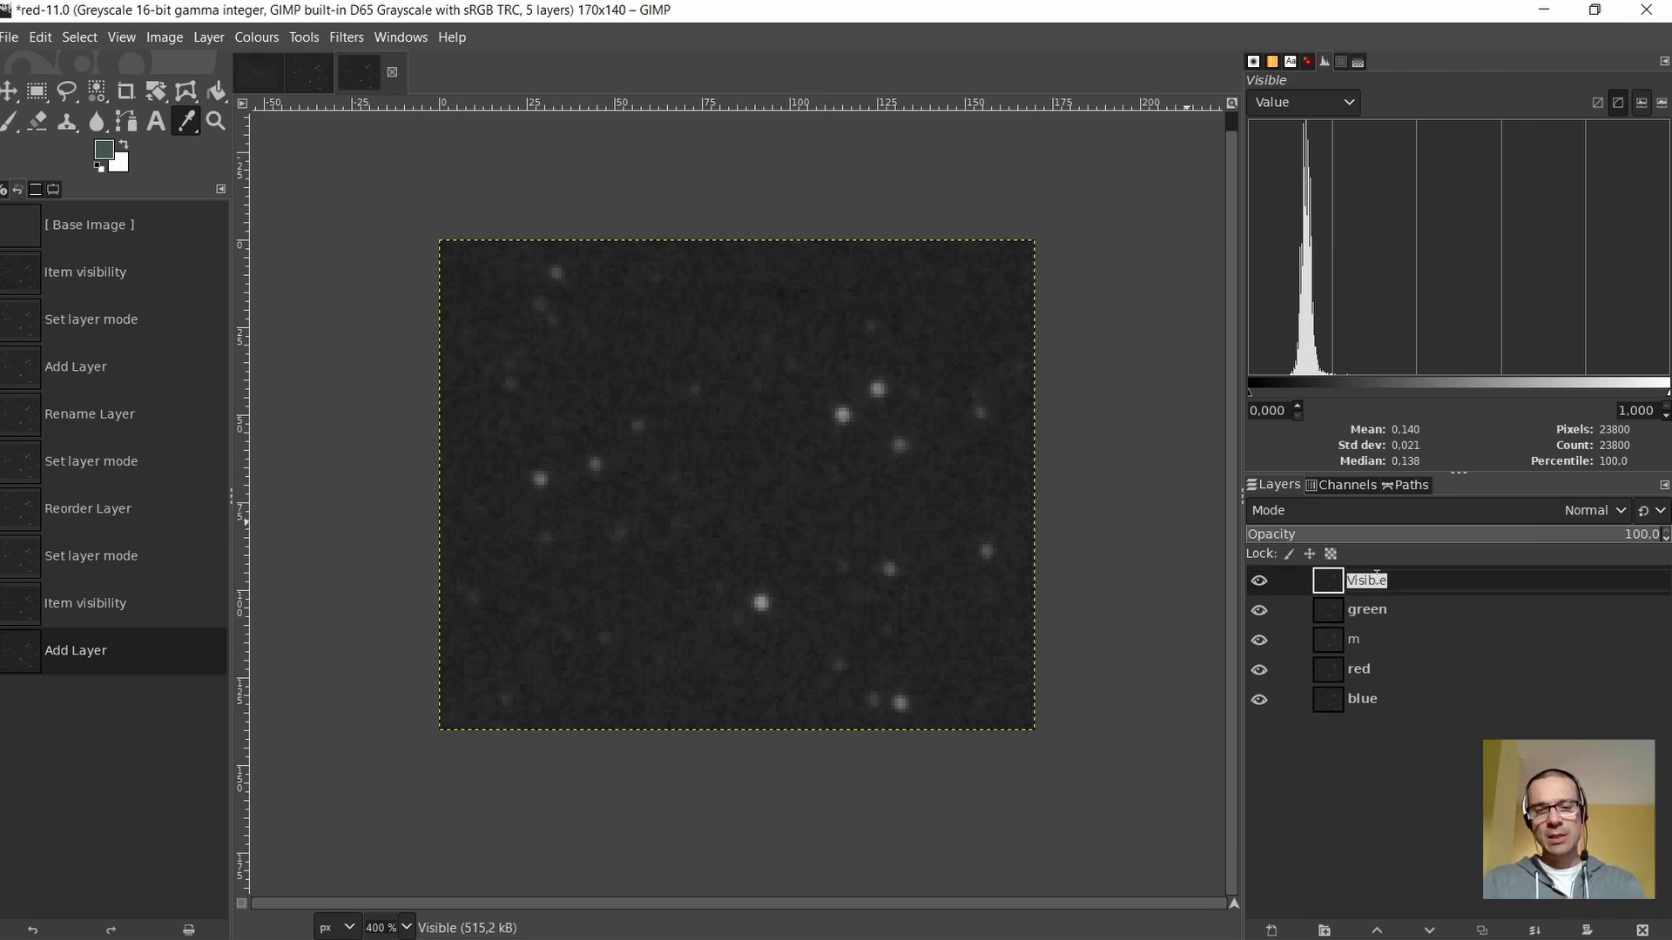
{"action": "type", "text": "new green"}
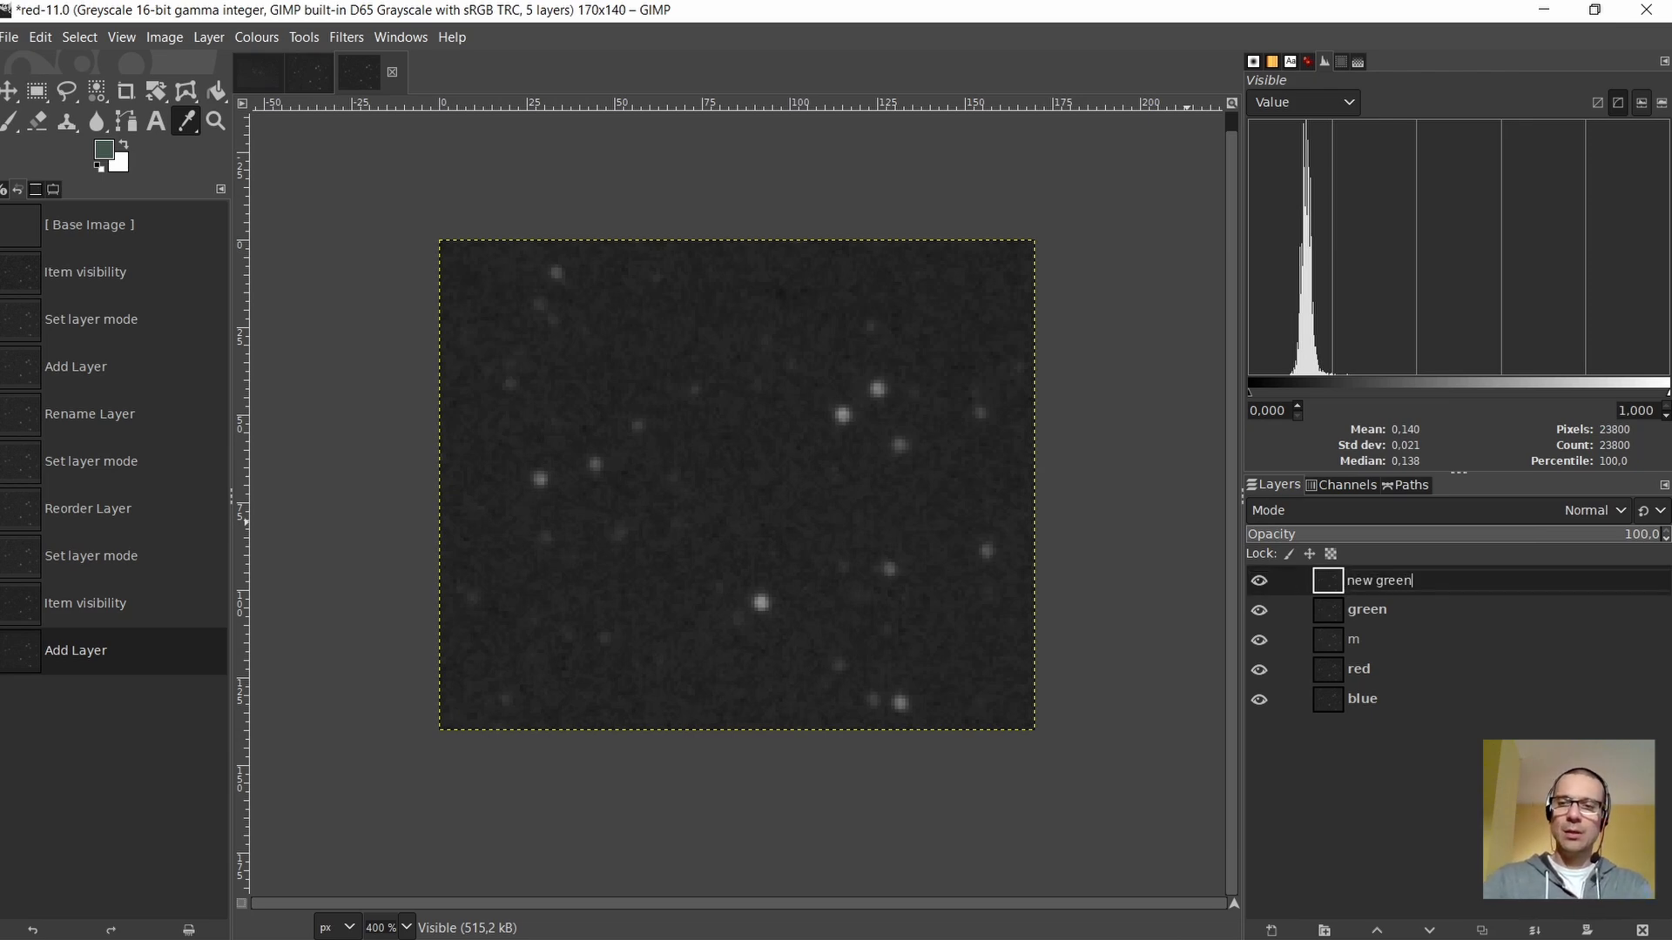
{"action": "key", "text": "BackSpace"}
{"action": "key", "text": "BackSpace"}
{"action": "key", "text": "BackSpace"}
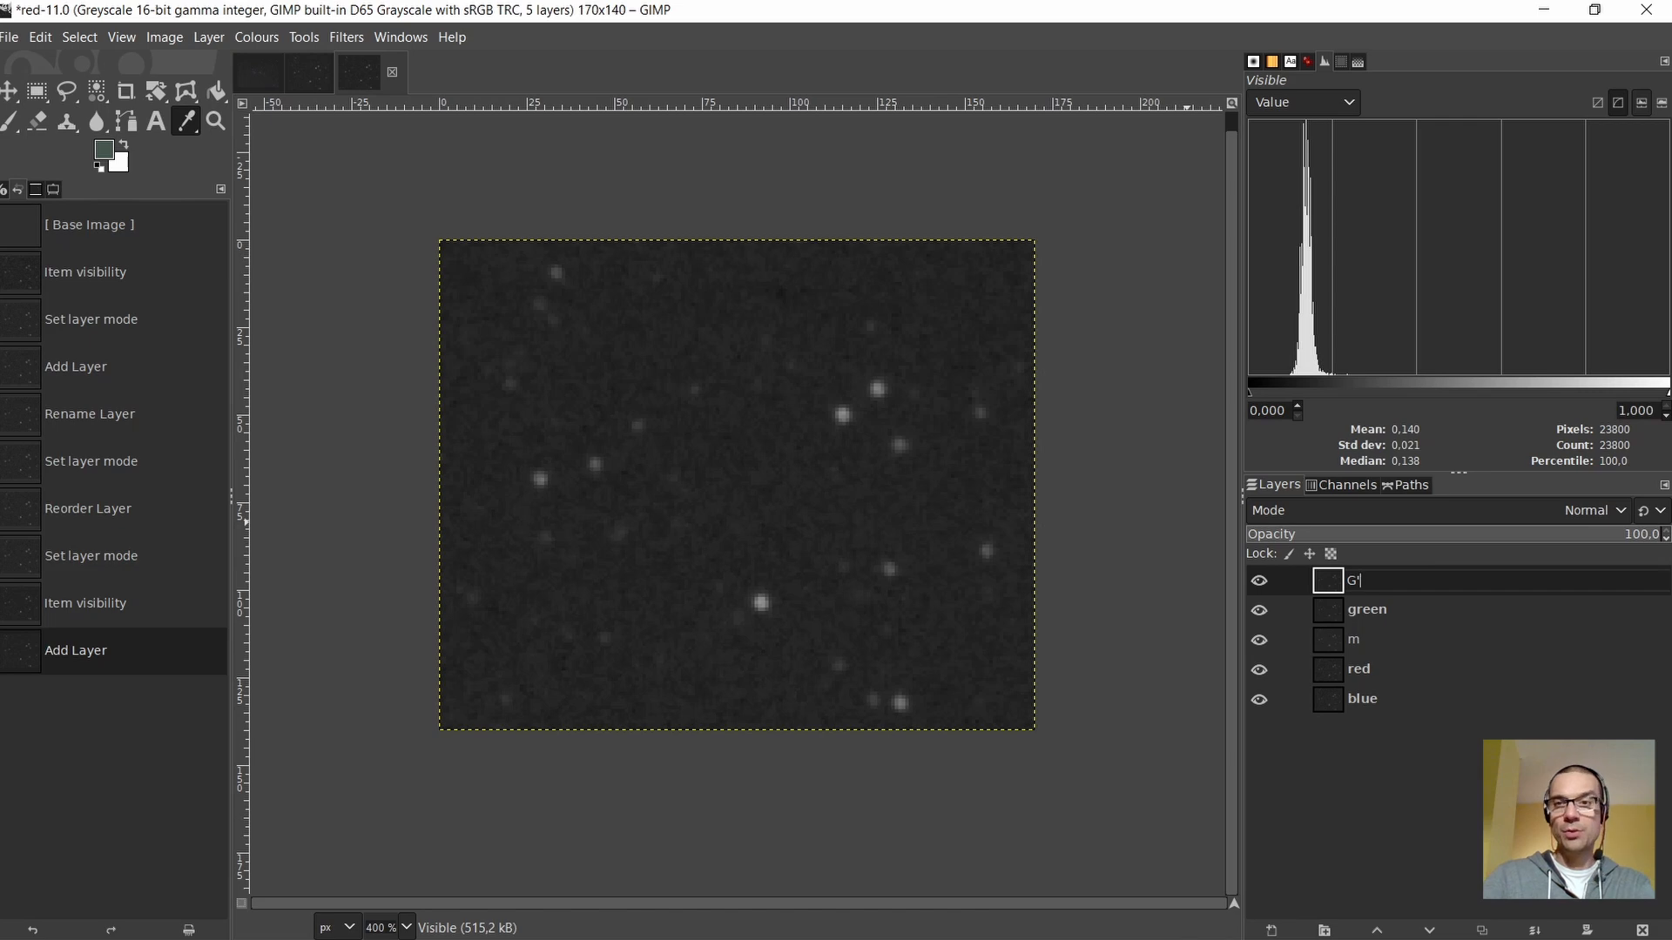
{"action": "key", "text": "Return"}
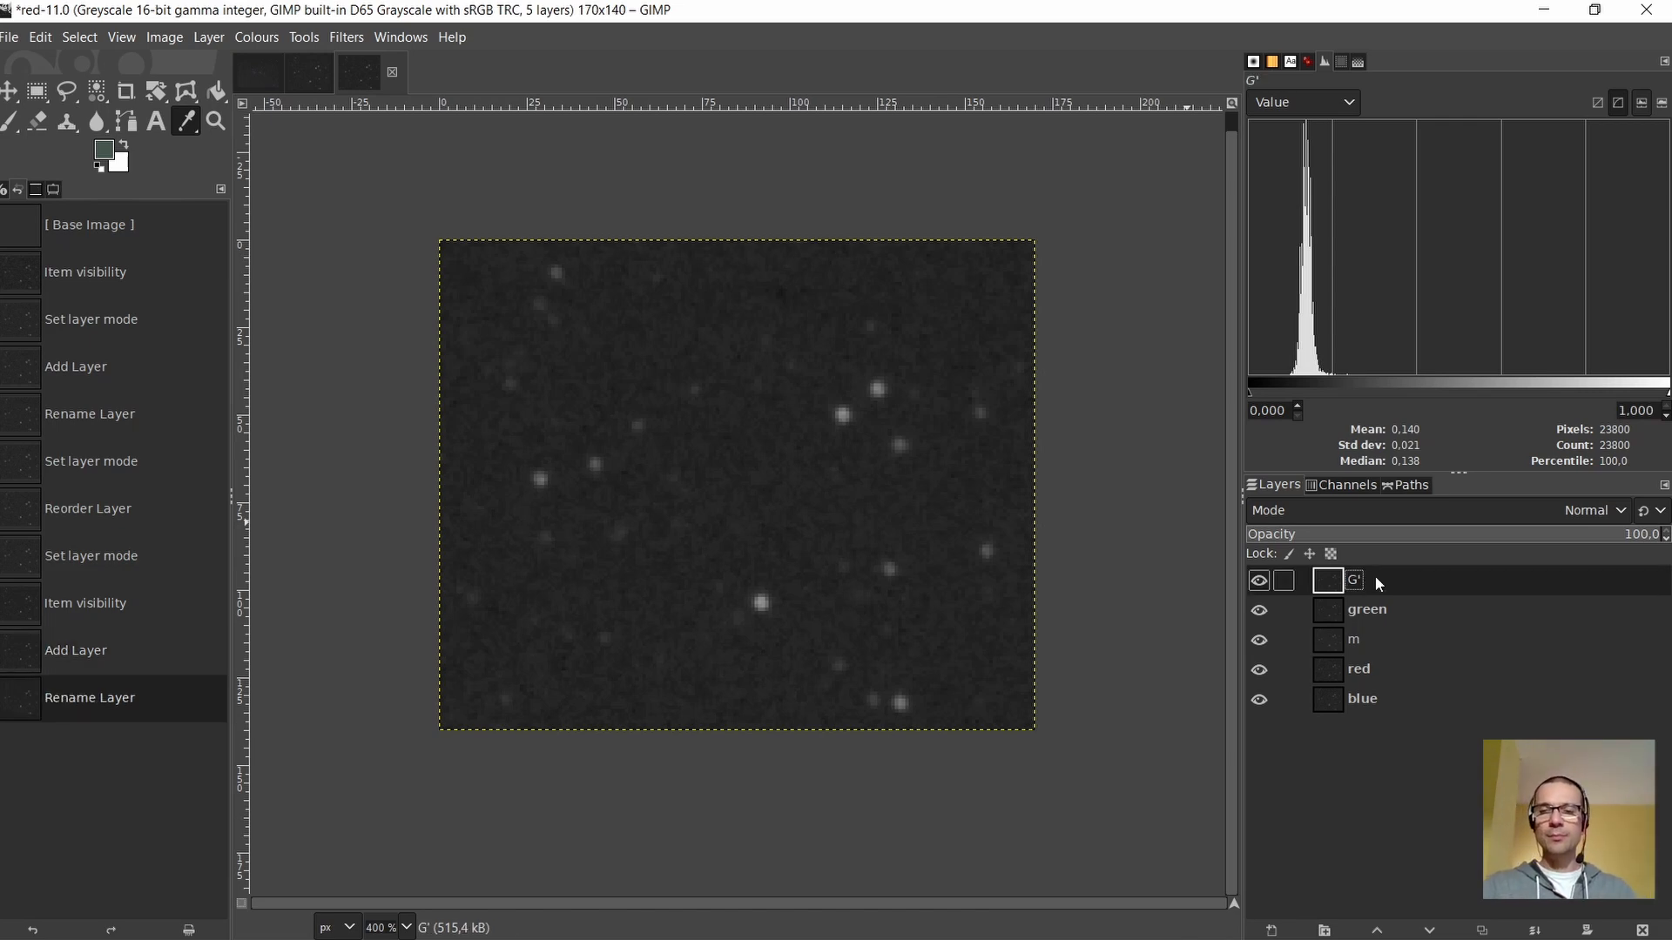
Delete the original green layer beneath G'
{"action": "left_click", "coordinate": [1328, 611]}
{"action": "left_click", "coordinate": [1457, 519]}
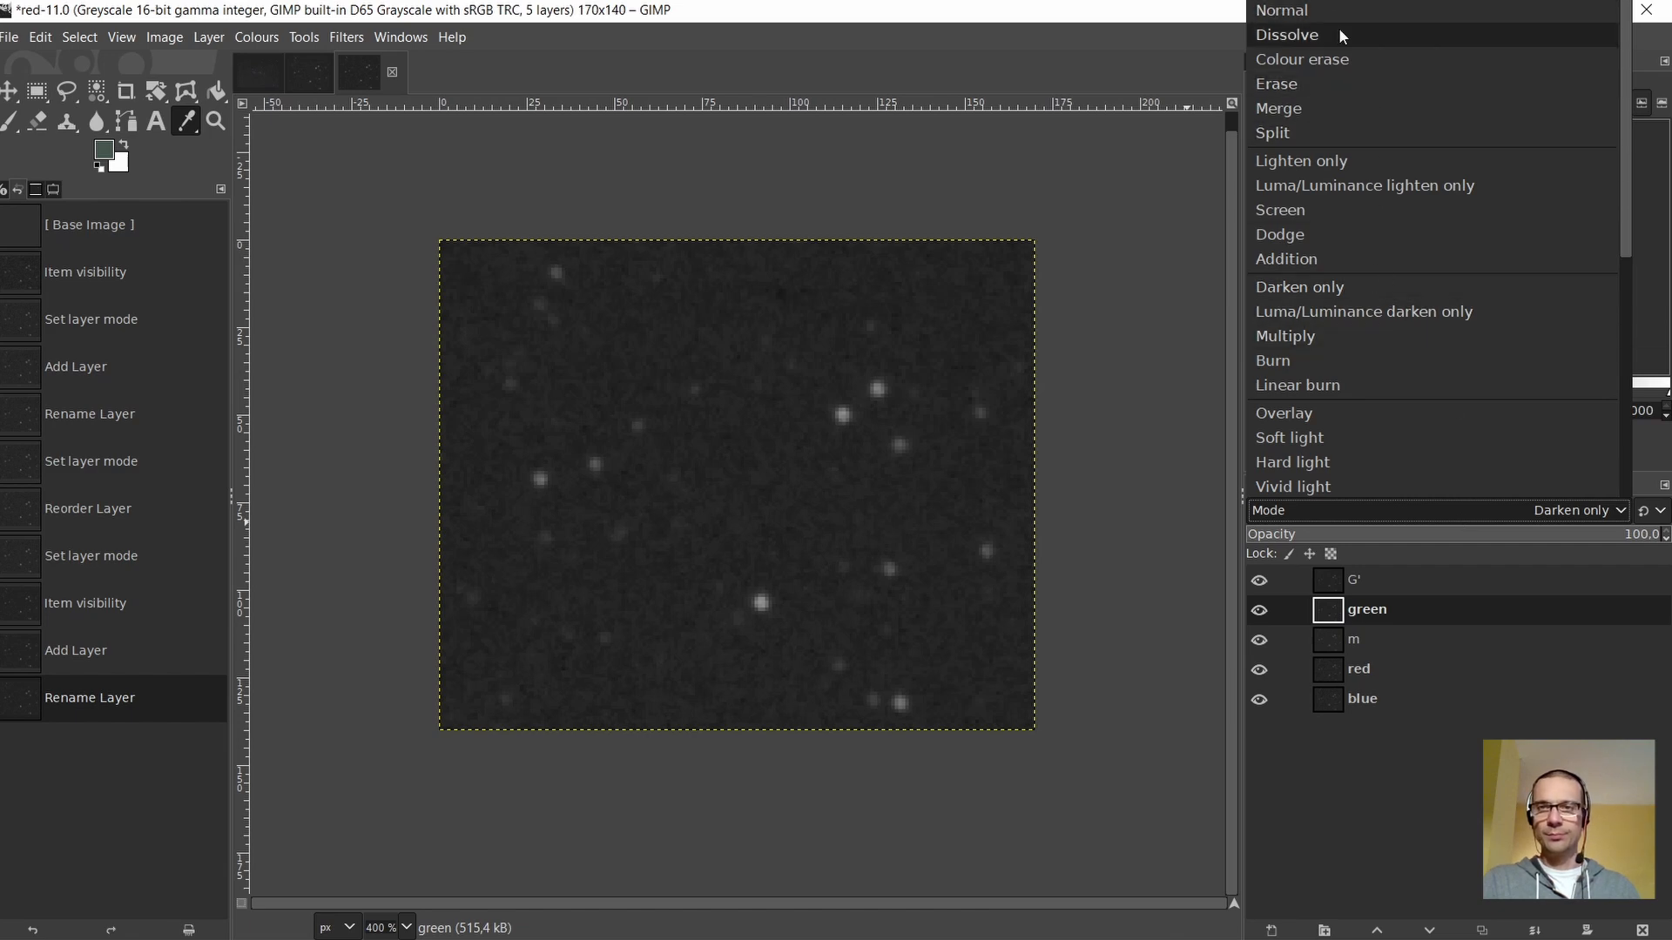
{"action": "left_click", "coordinate": [1344, 612]}
{"action": "right_click", "coordinate": [1330, 614]}
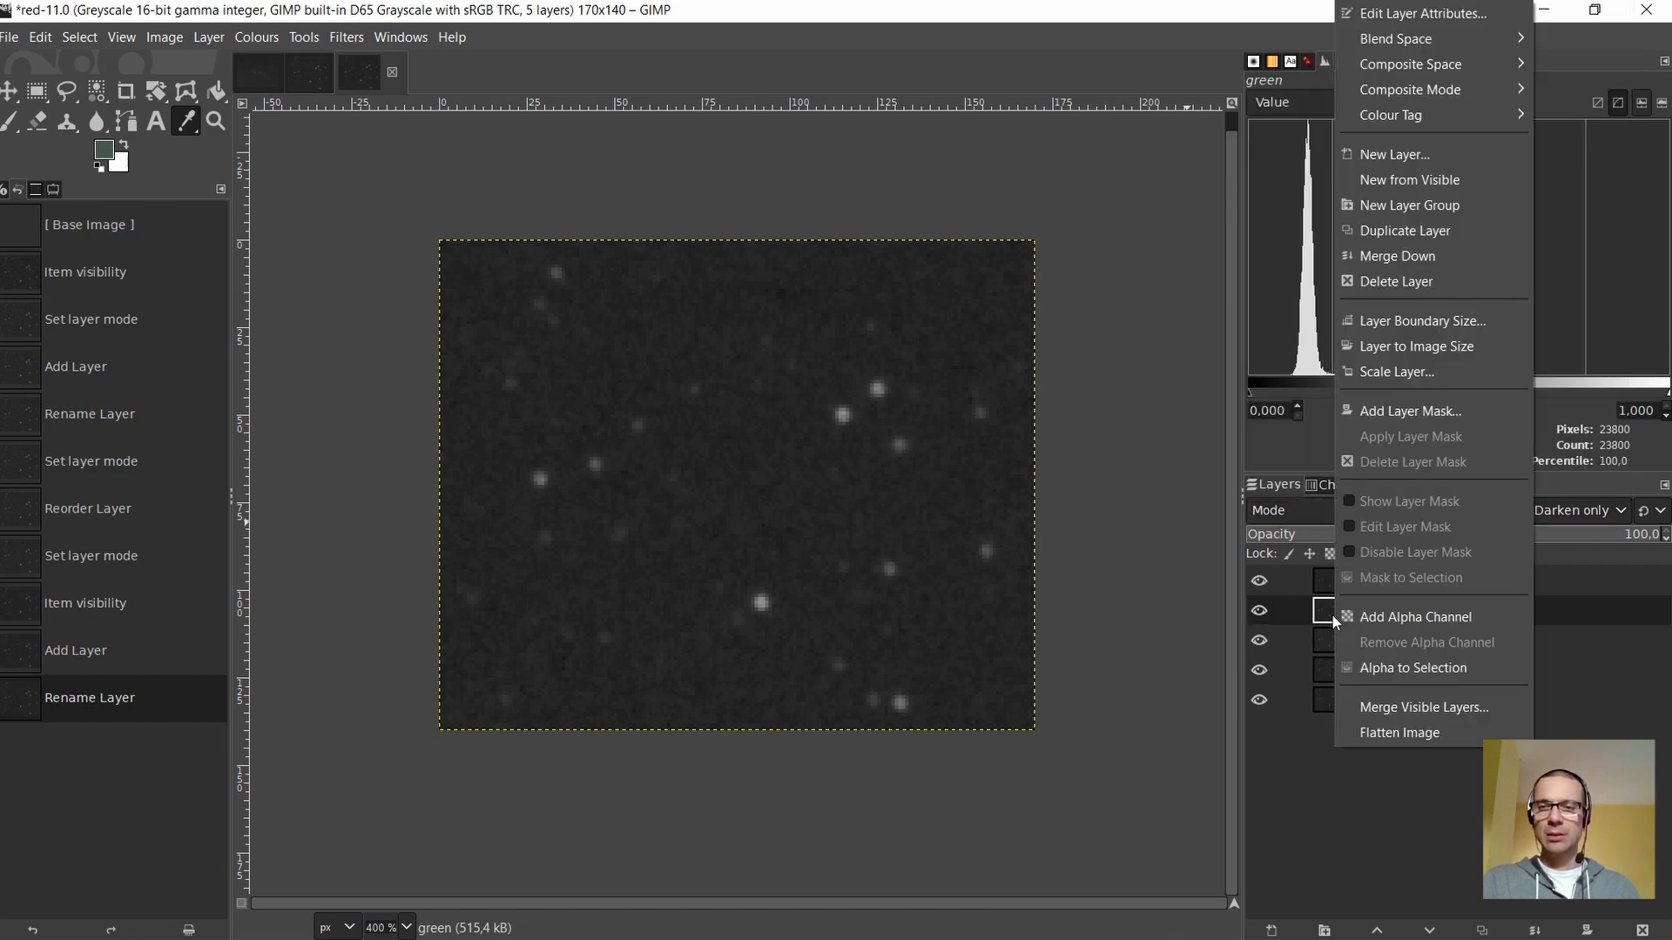
{"action": "left_click", "coordinate": [1363, 279]}
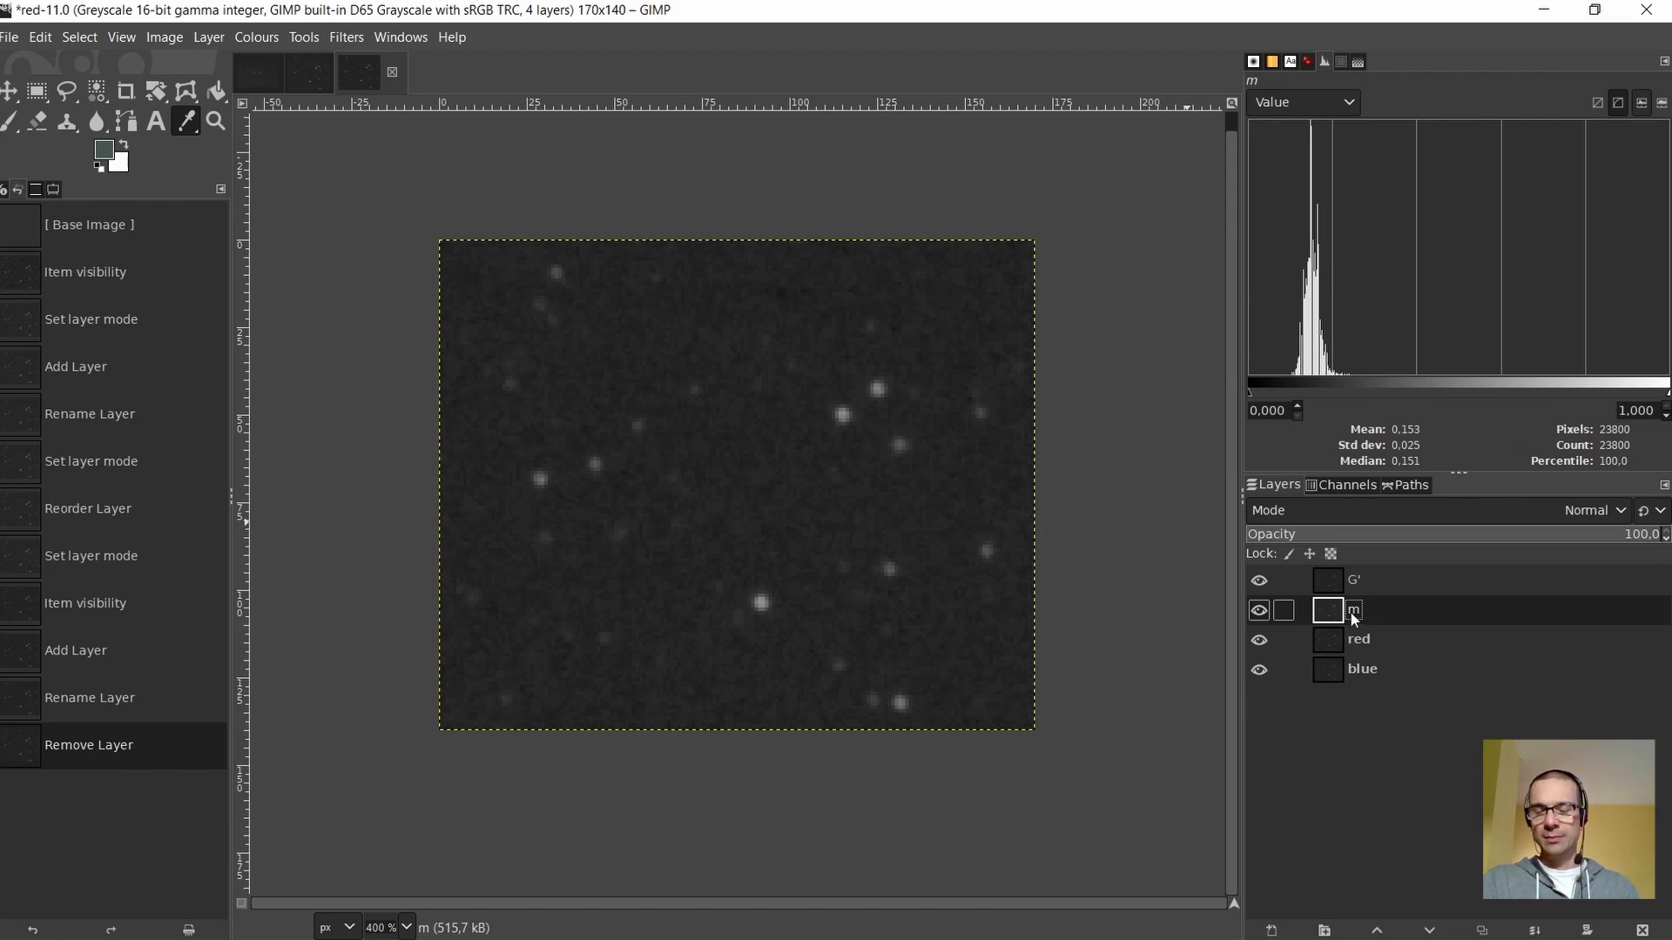
Check the G' layer against the m layer, and delete the m layer
{"action": "left_click", "coordinate": [1335, 588]}
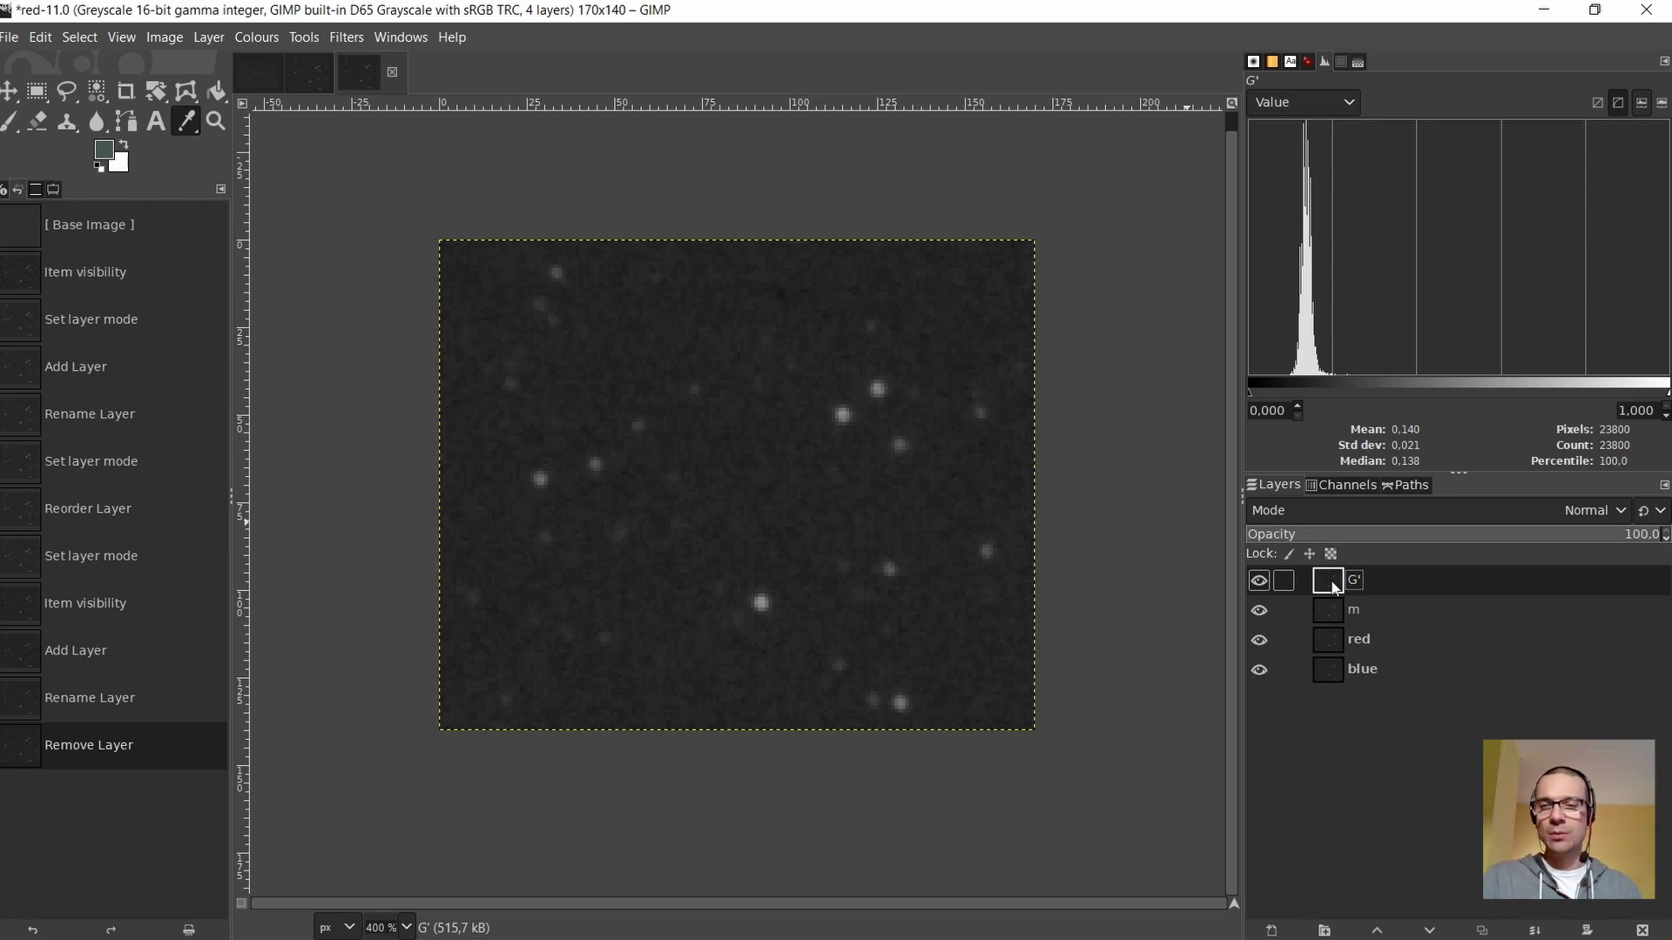
{"action": "left_click", "coordinate": [1331, 609]}
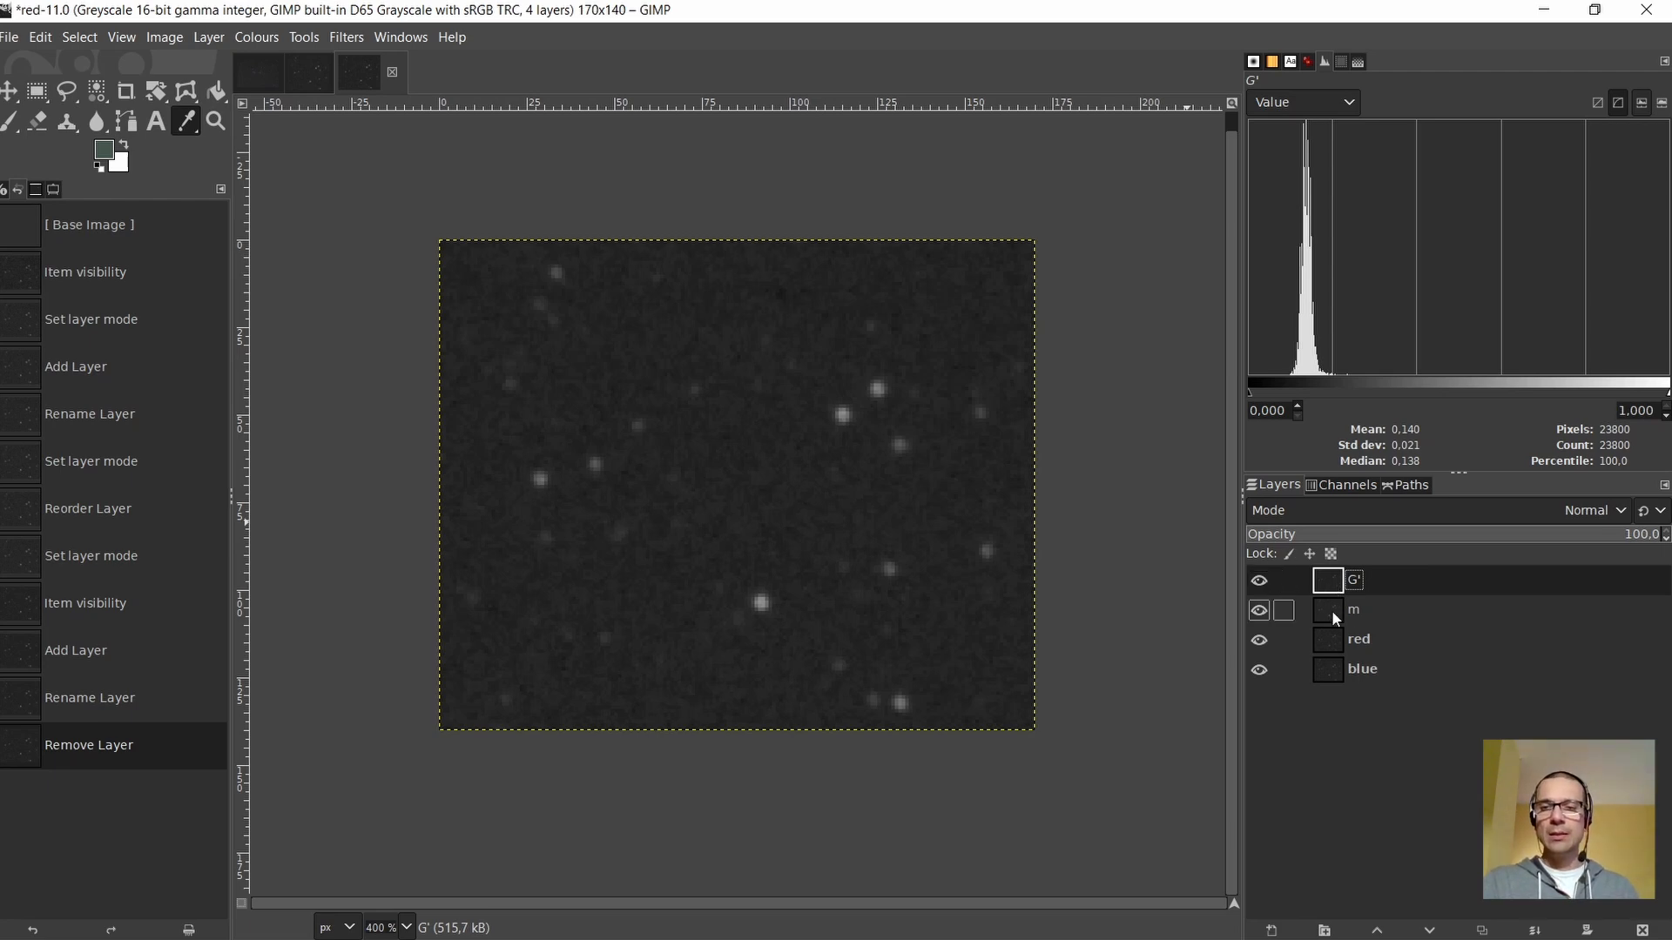
{"action": "left_click", "coordinate": [1370, 583]}
{"action": "left_click", "coordinate": [1335, 612]}
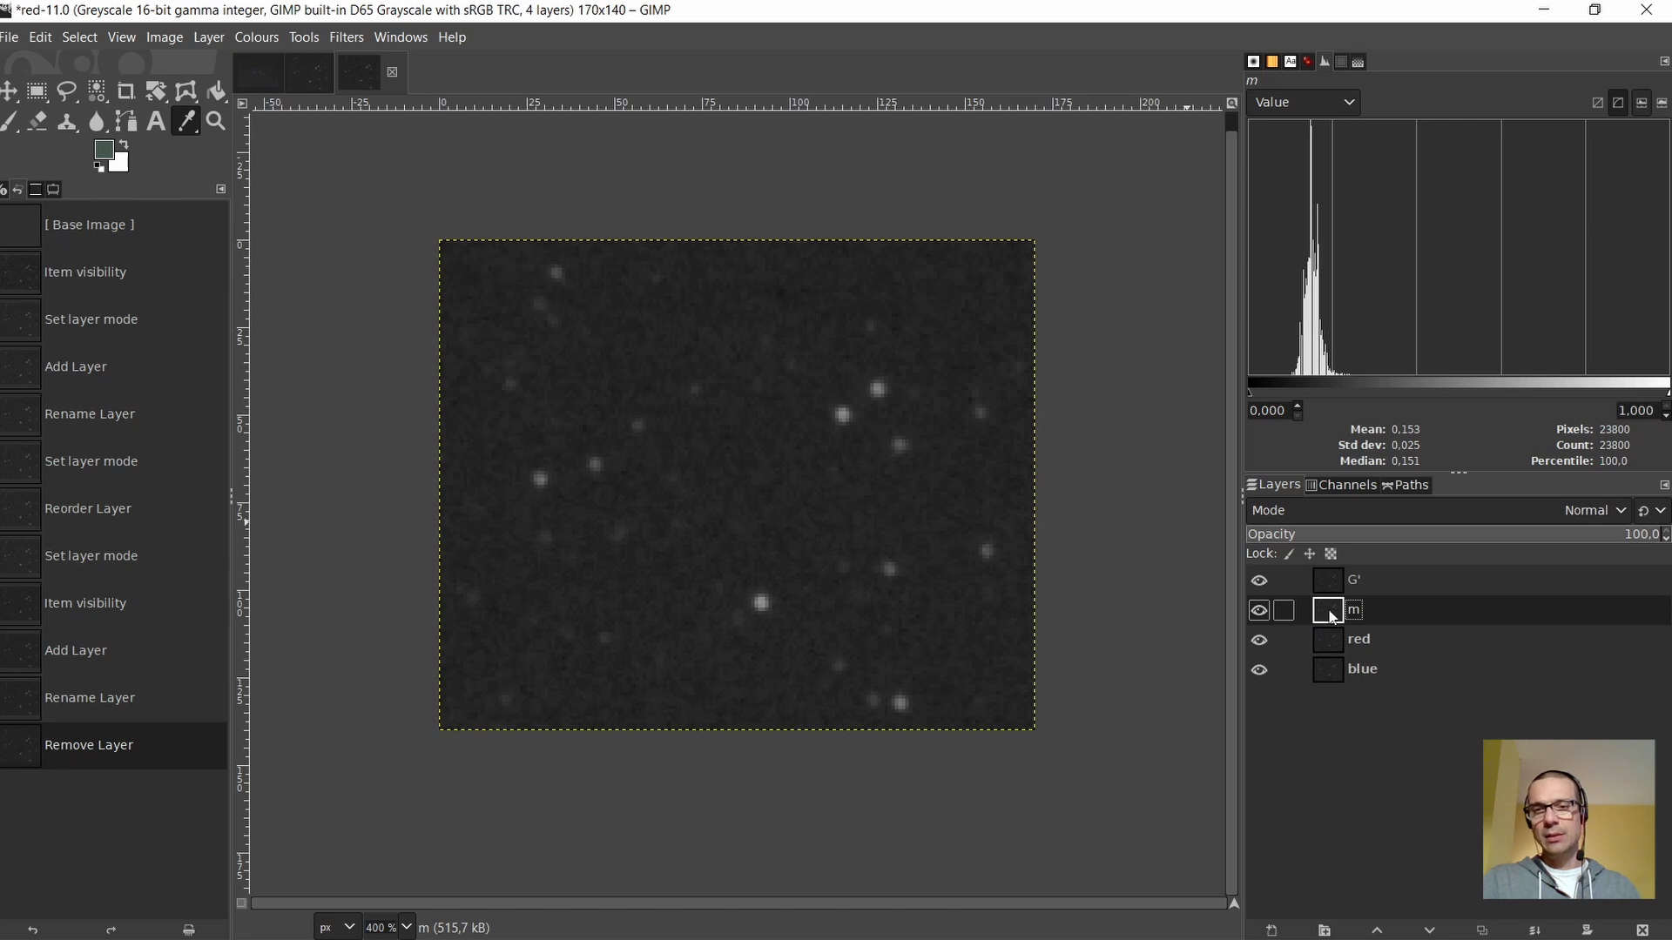
{"action": "right_click", "coordinate": [1332, 612]}
{"action": "left_click", "coordinate": [1390, 281]}
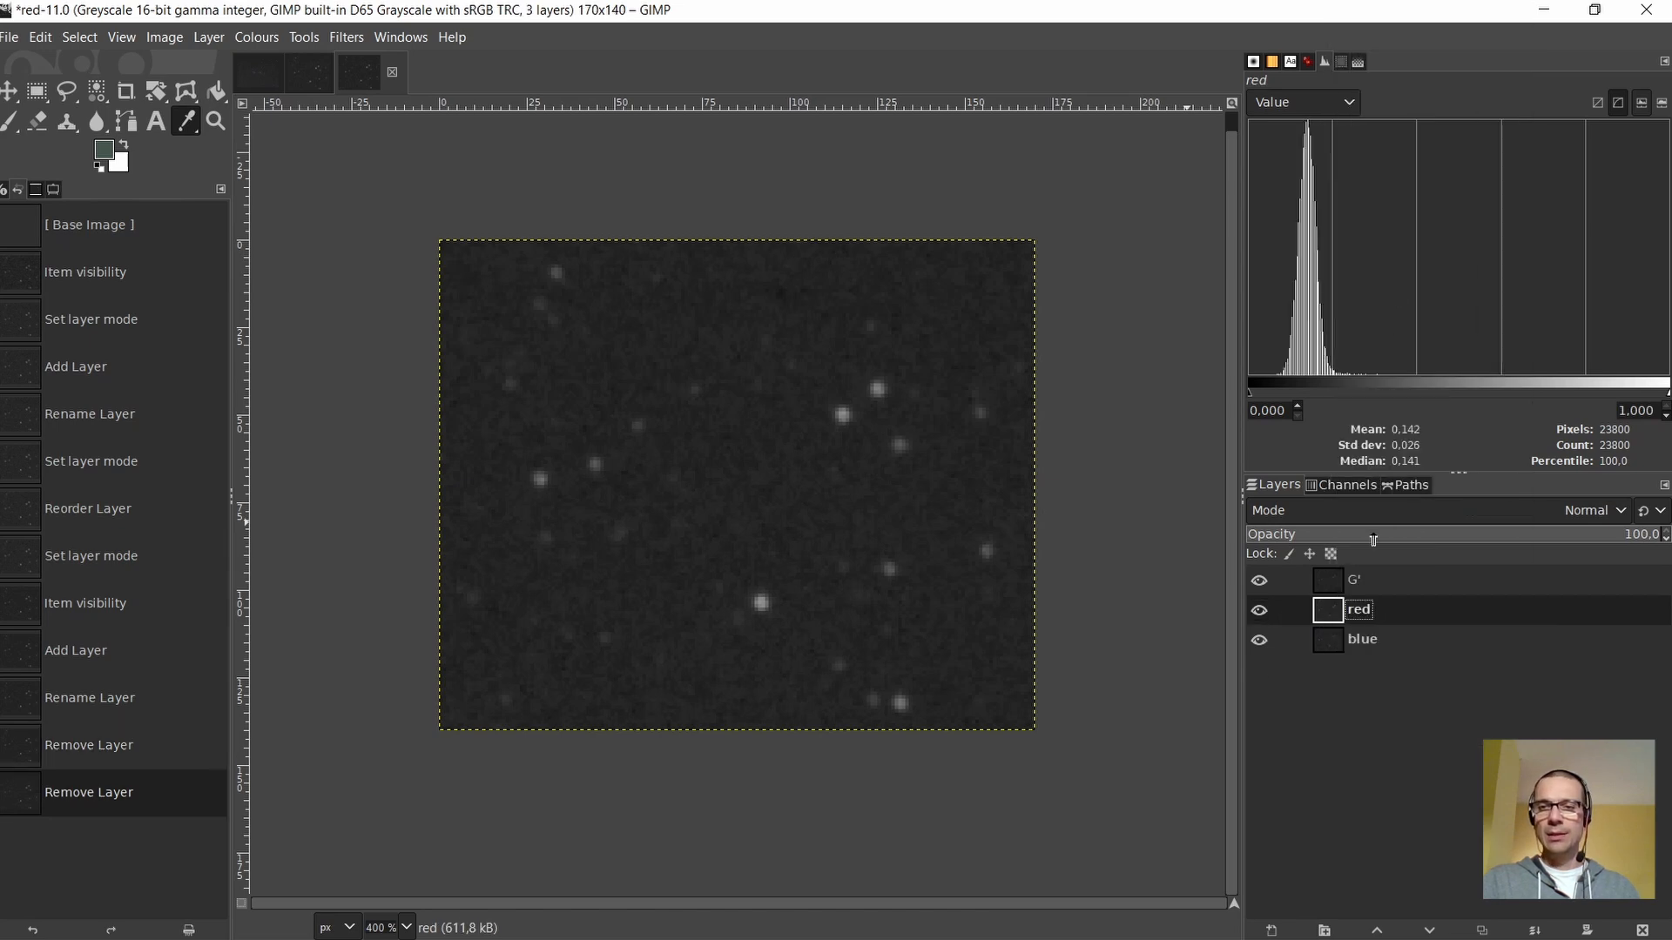
Move the G' layer between the red and blue layers and check the red, G', blue order
{"action": "left_click", "coordinate": [1334, 581]}
{"action": "left_click_drag", "start_coordinate": [1334, 585], "coordinate": [1364, 629]}
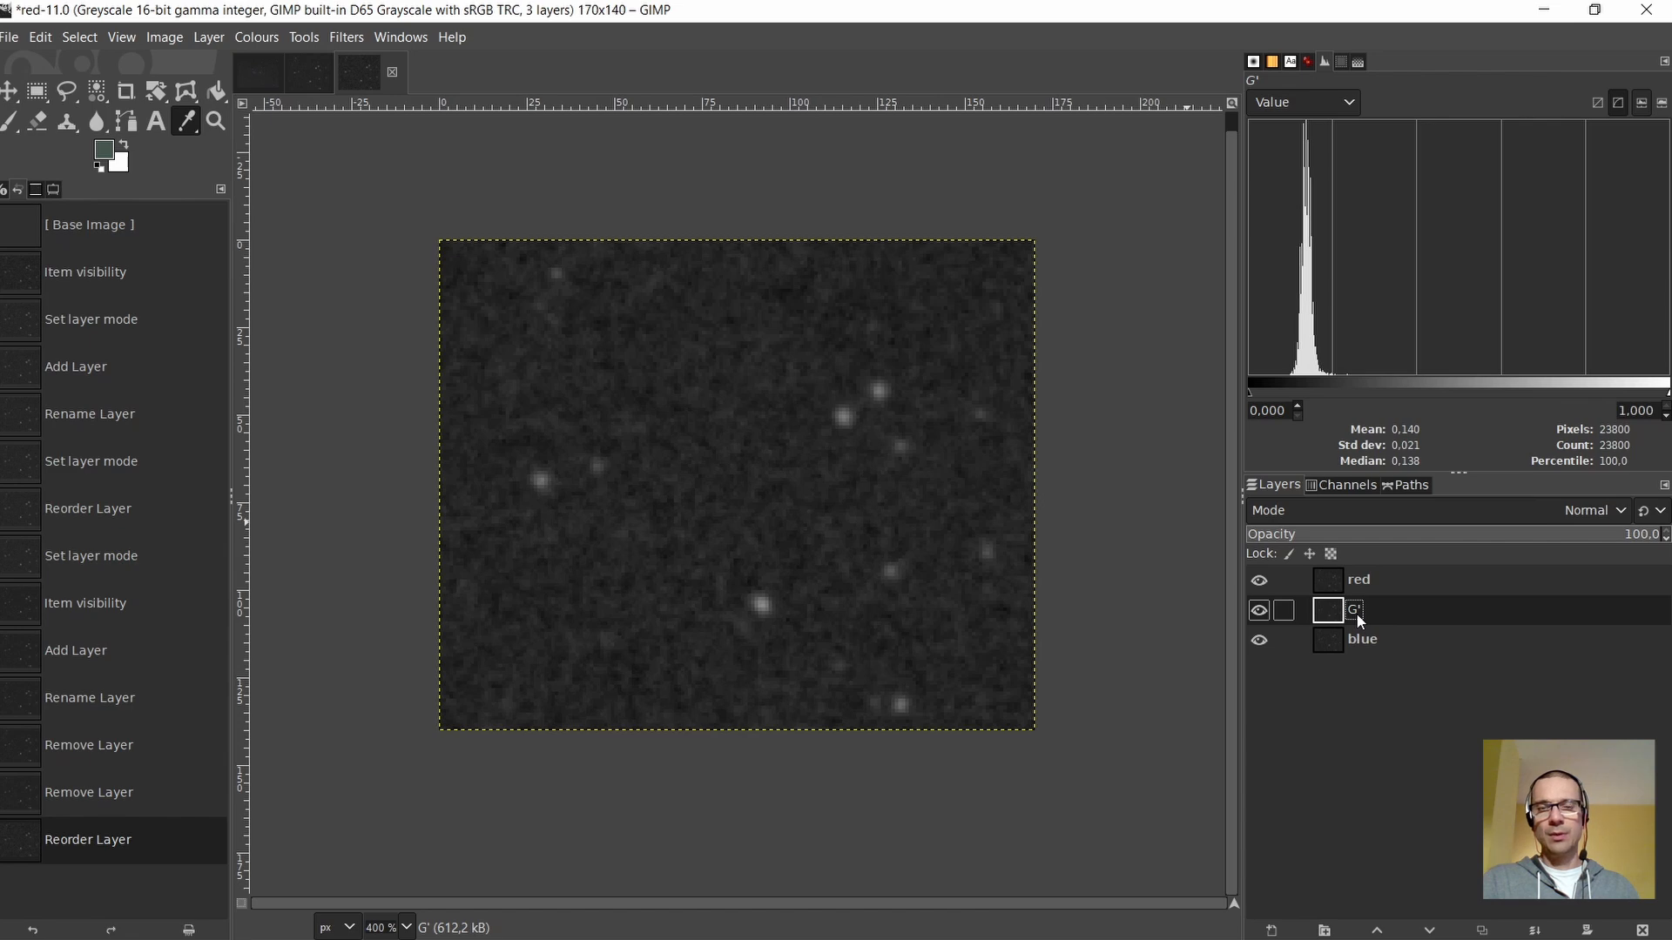
{"action": "left_click", "coordinate": [1326, 580]}
{"action": "left_click", "coordinate": [1325, 609]}
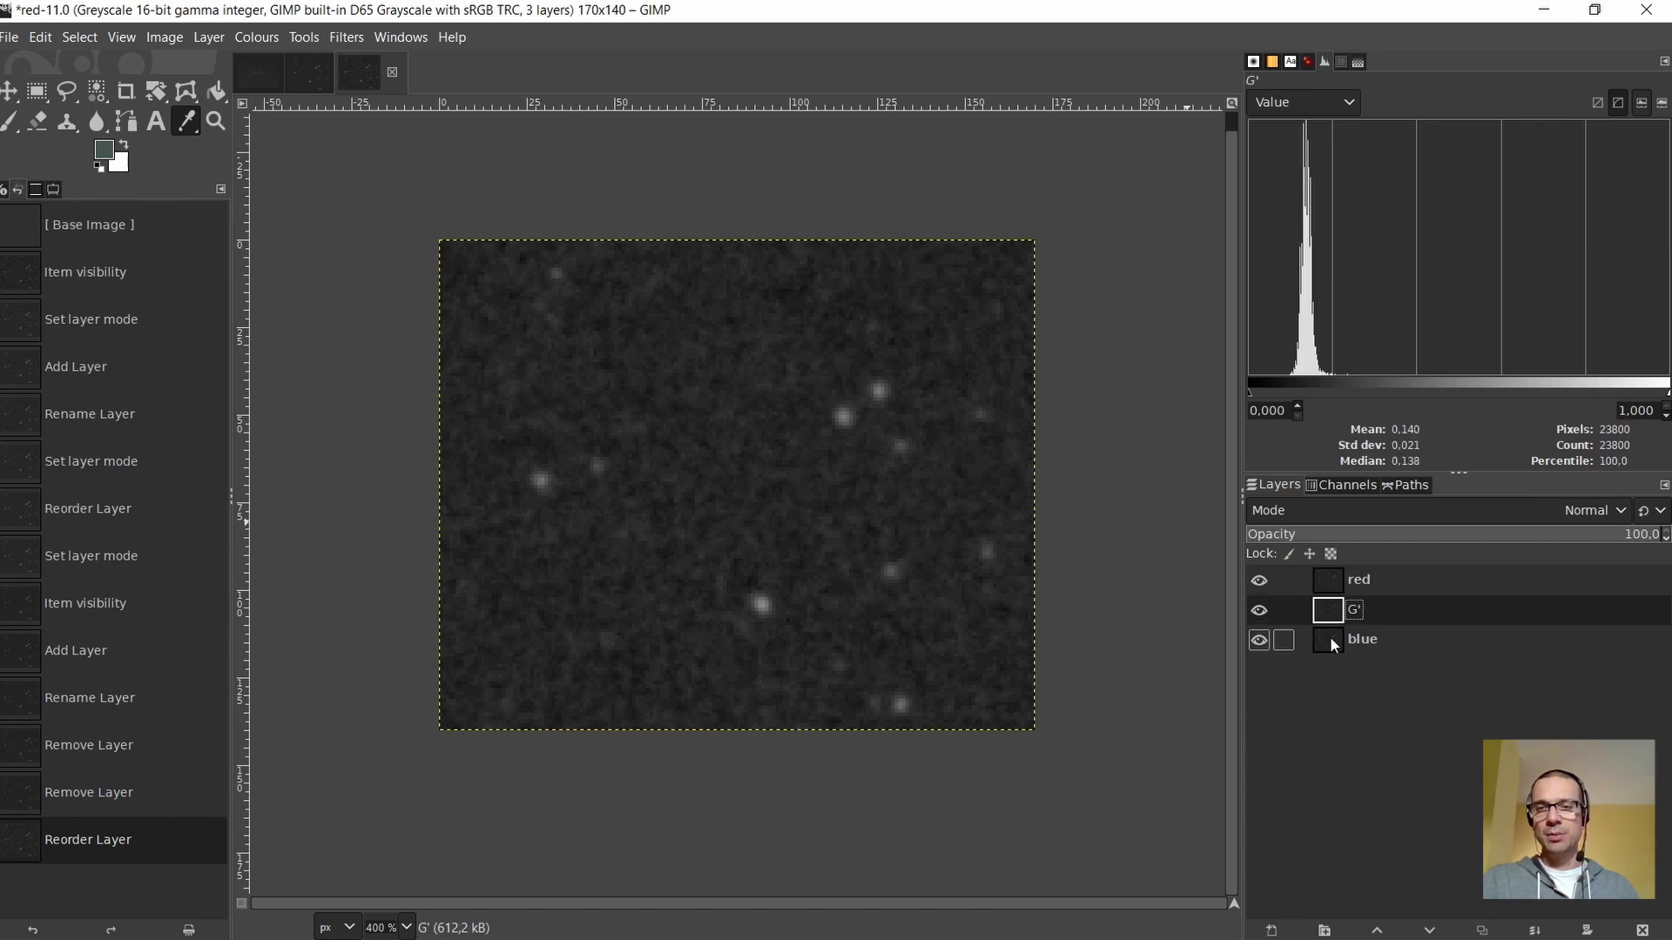
{"action": "left_click", "coordinate": [1330, 637]}
{"action": "left_click", "coordinate": [1322, 580]}
{"action": "left_click", "coordinate": [1325, 605]}
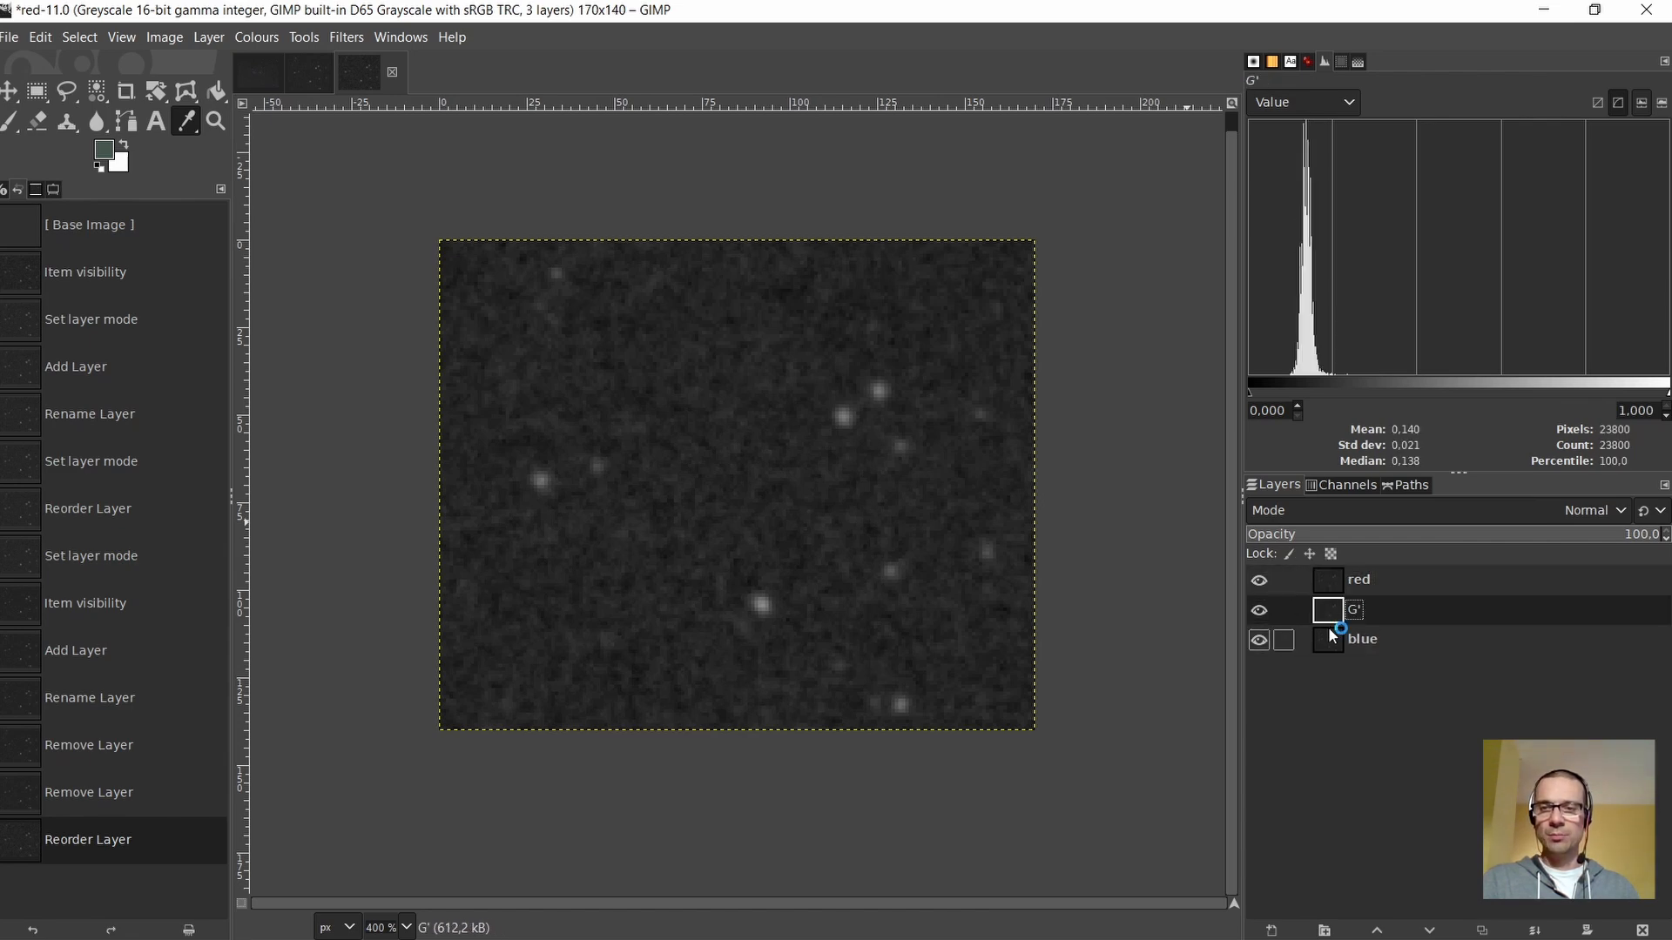
Compose a new RGB image from the layers, using red for Red, G' for Green and blue for Blue
{"action": "left_click", "coordinate": [1327, 581]}
{"action": "right_click", "coordinate": [697, 333]}
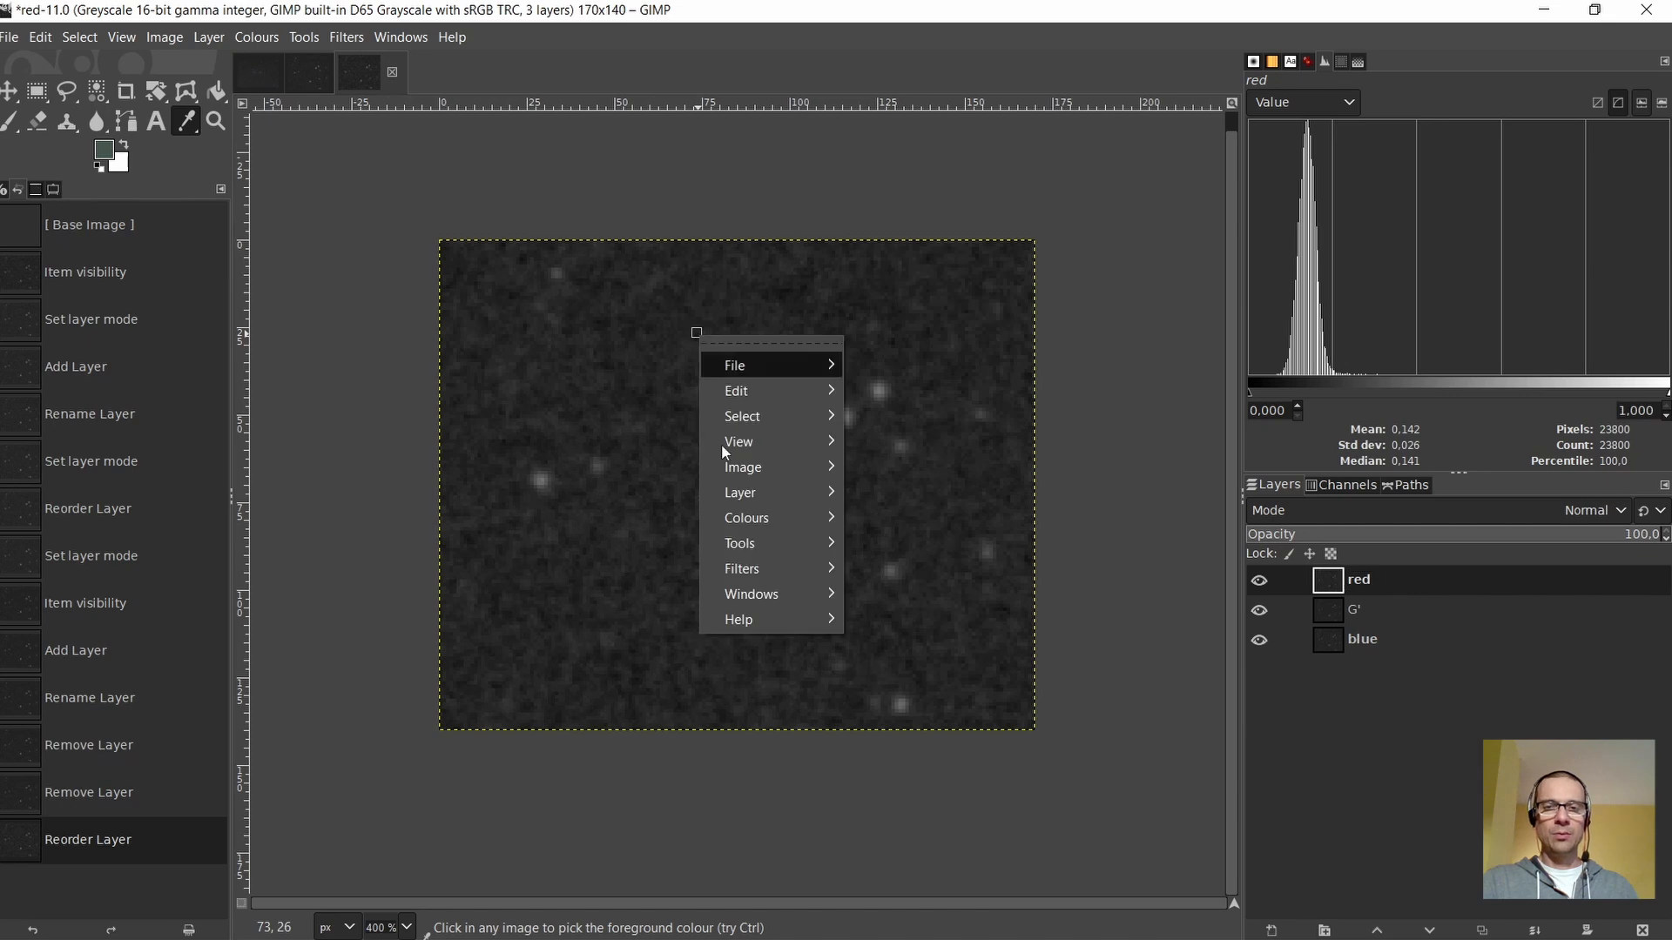
{"action": "mouse_move", "coordinate": [754, 519]}
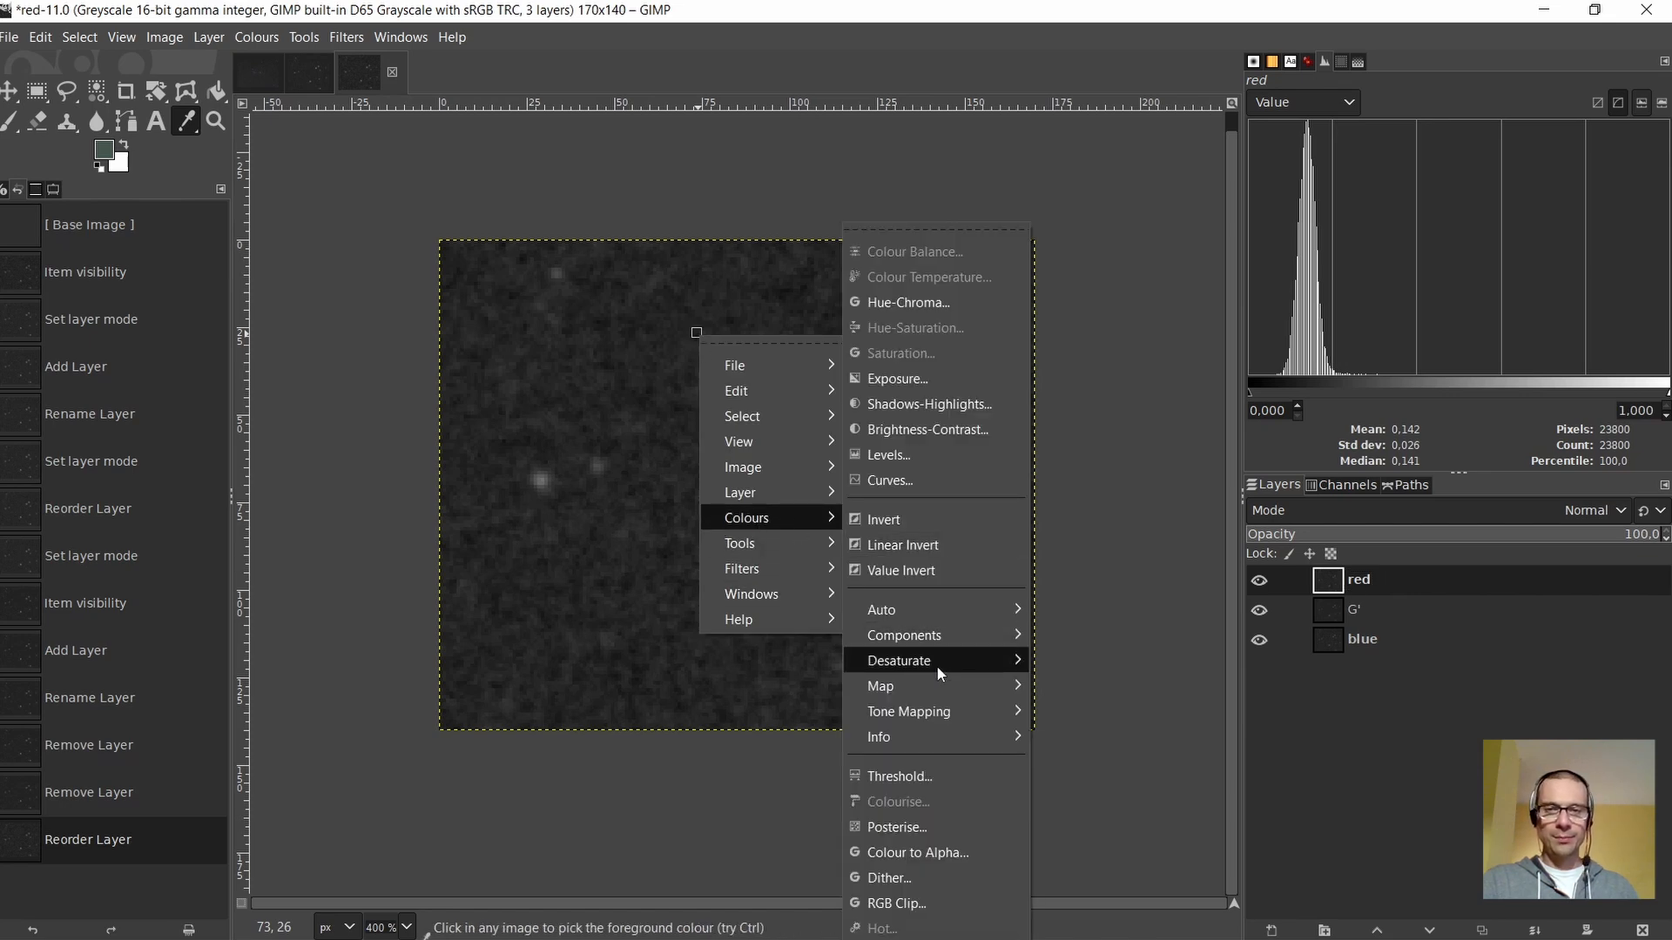
{"action": "mouse_move", "coordinate": [975, 636]}
{"action": "left_click", "coordinate": [1116, 723]}
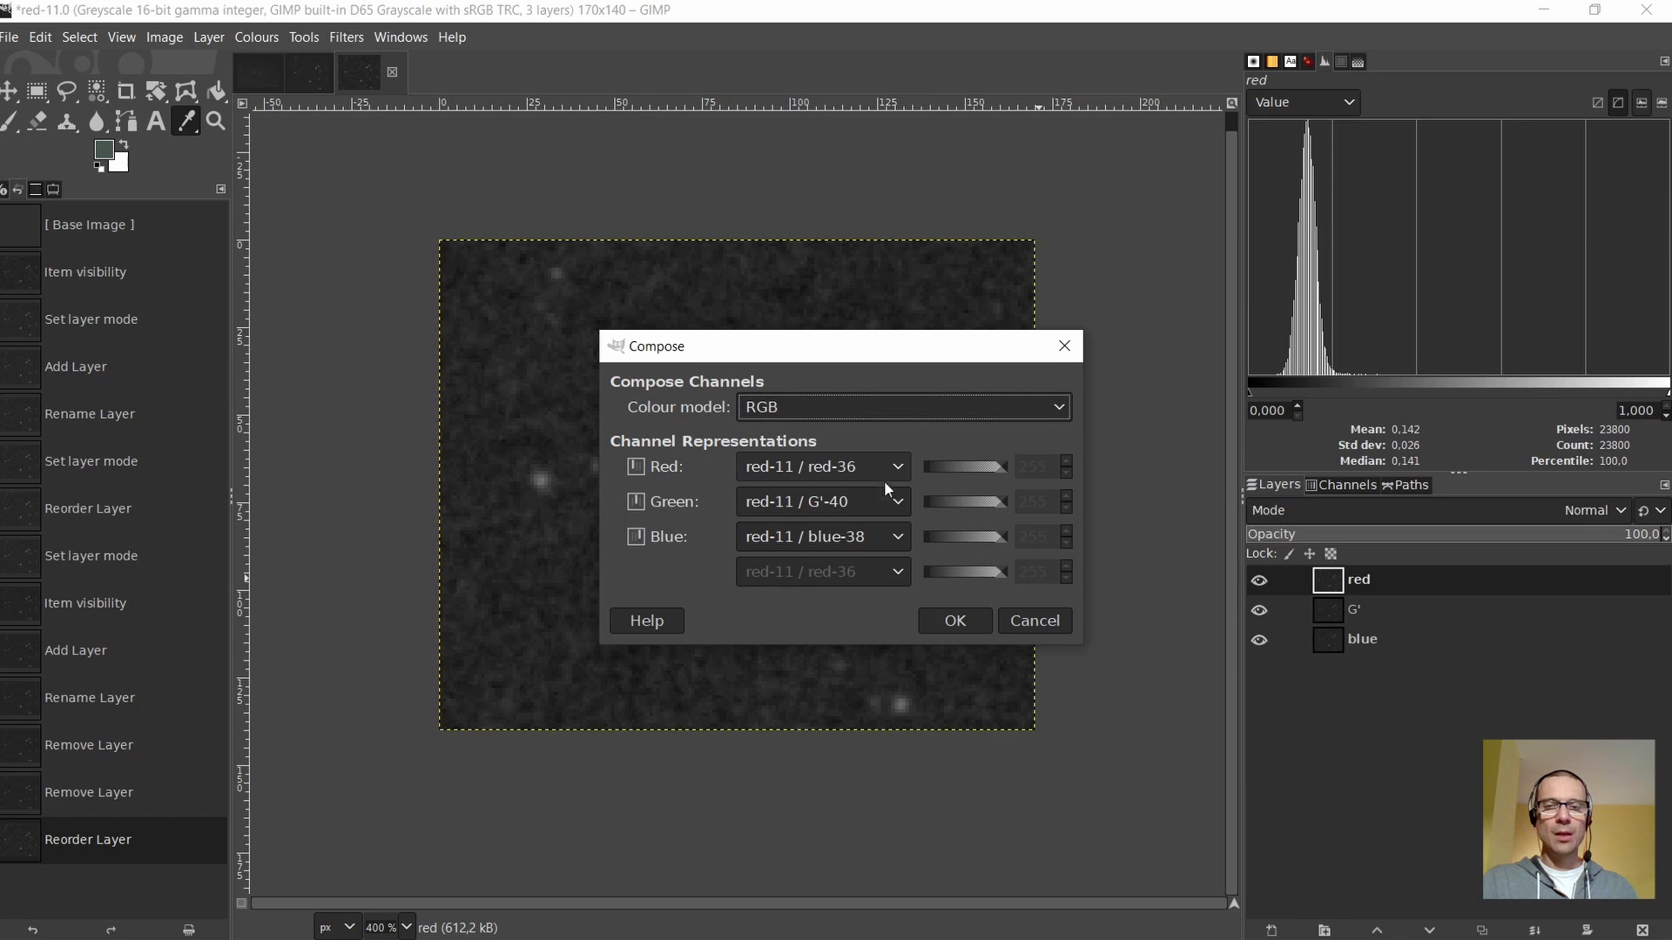
{"action": "left_click", "coordinate": [955, 619]}
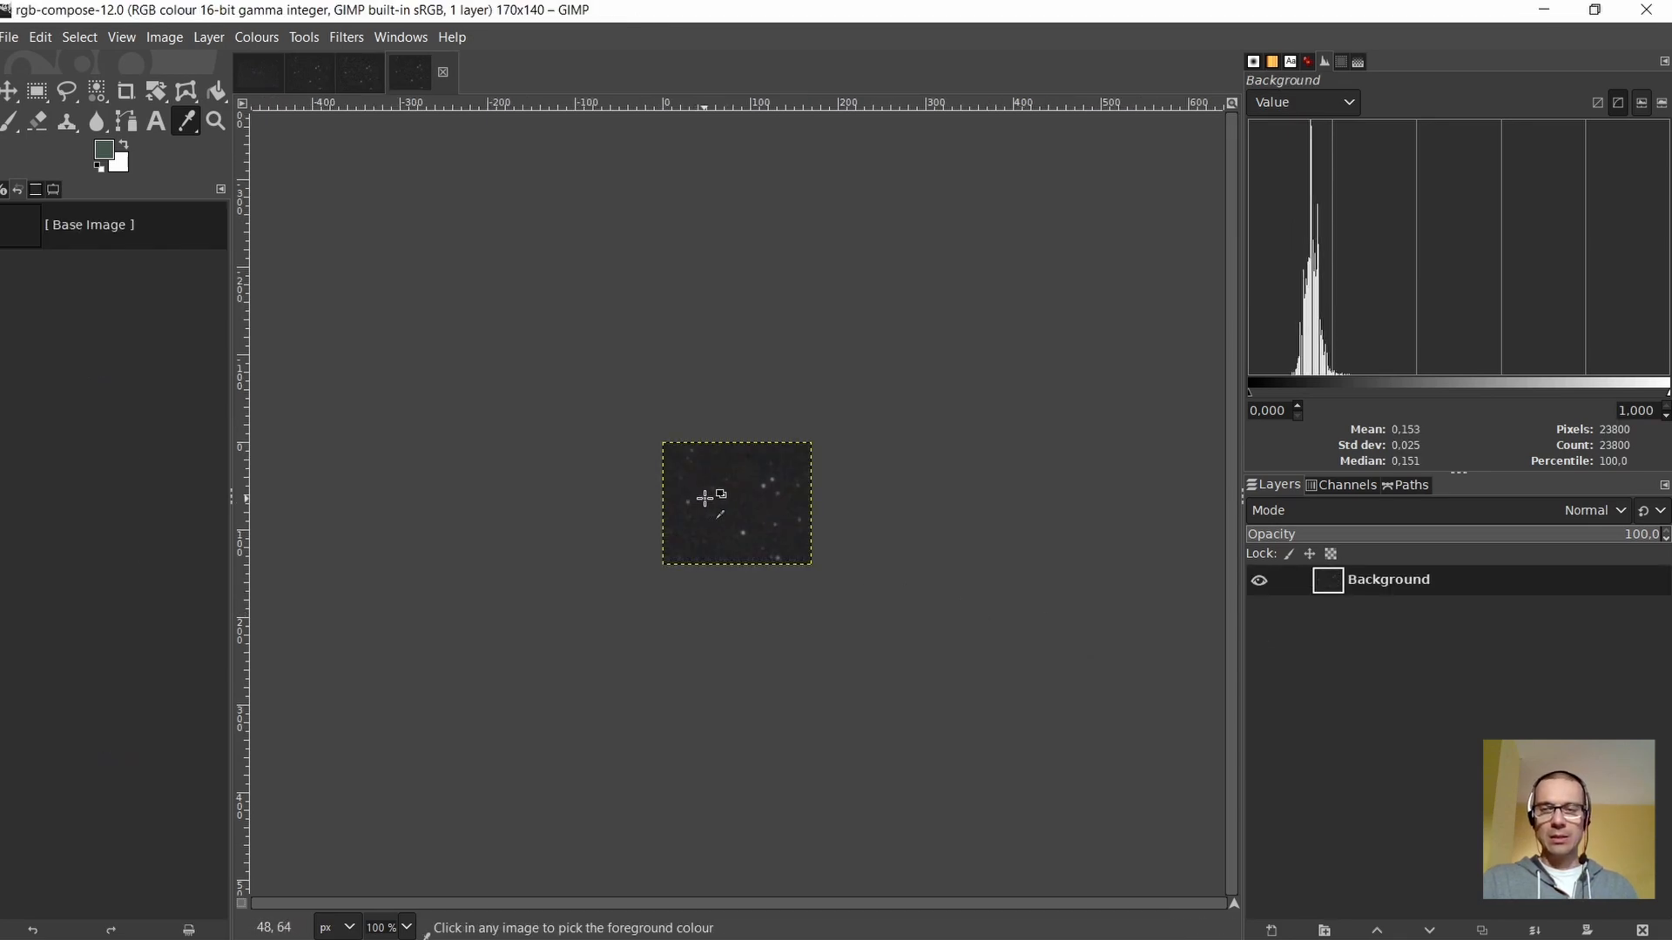
Inspect the stars in the recomposed RGB image up close and copy its layer to the clipboard
{"action": "scroll", "coordinate": [709, 500], "scroll_direction": "up", "scroll_amount": 6}
{"action": "scroll", "coordinate": [912, 501], "scroll_direction": "down", "scroll_amount": 2}
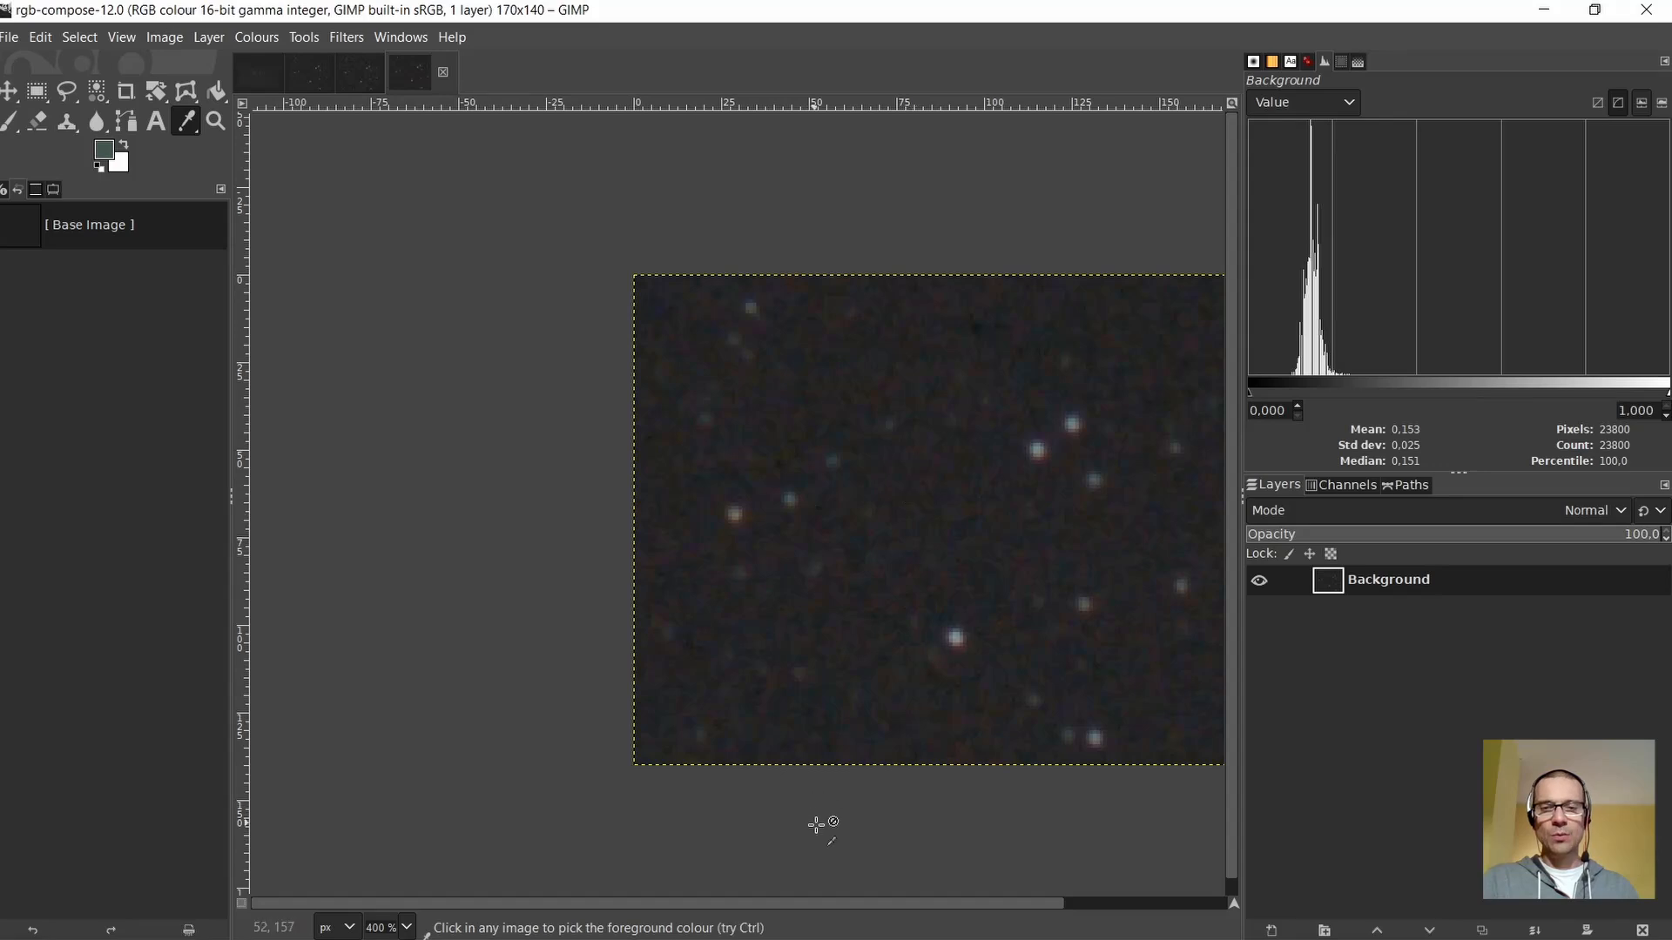
{"action": "left_click_drag", "start_coordinate": [843, 901], "coordinate": [916, 911]}
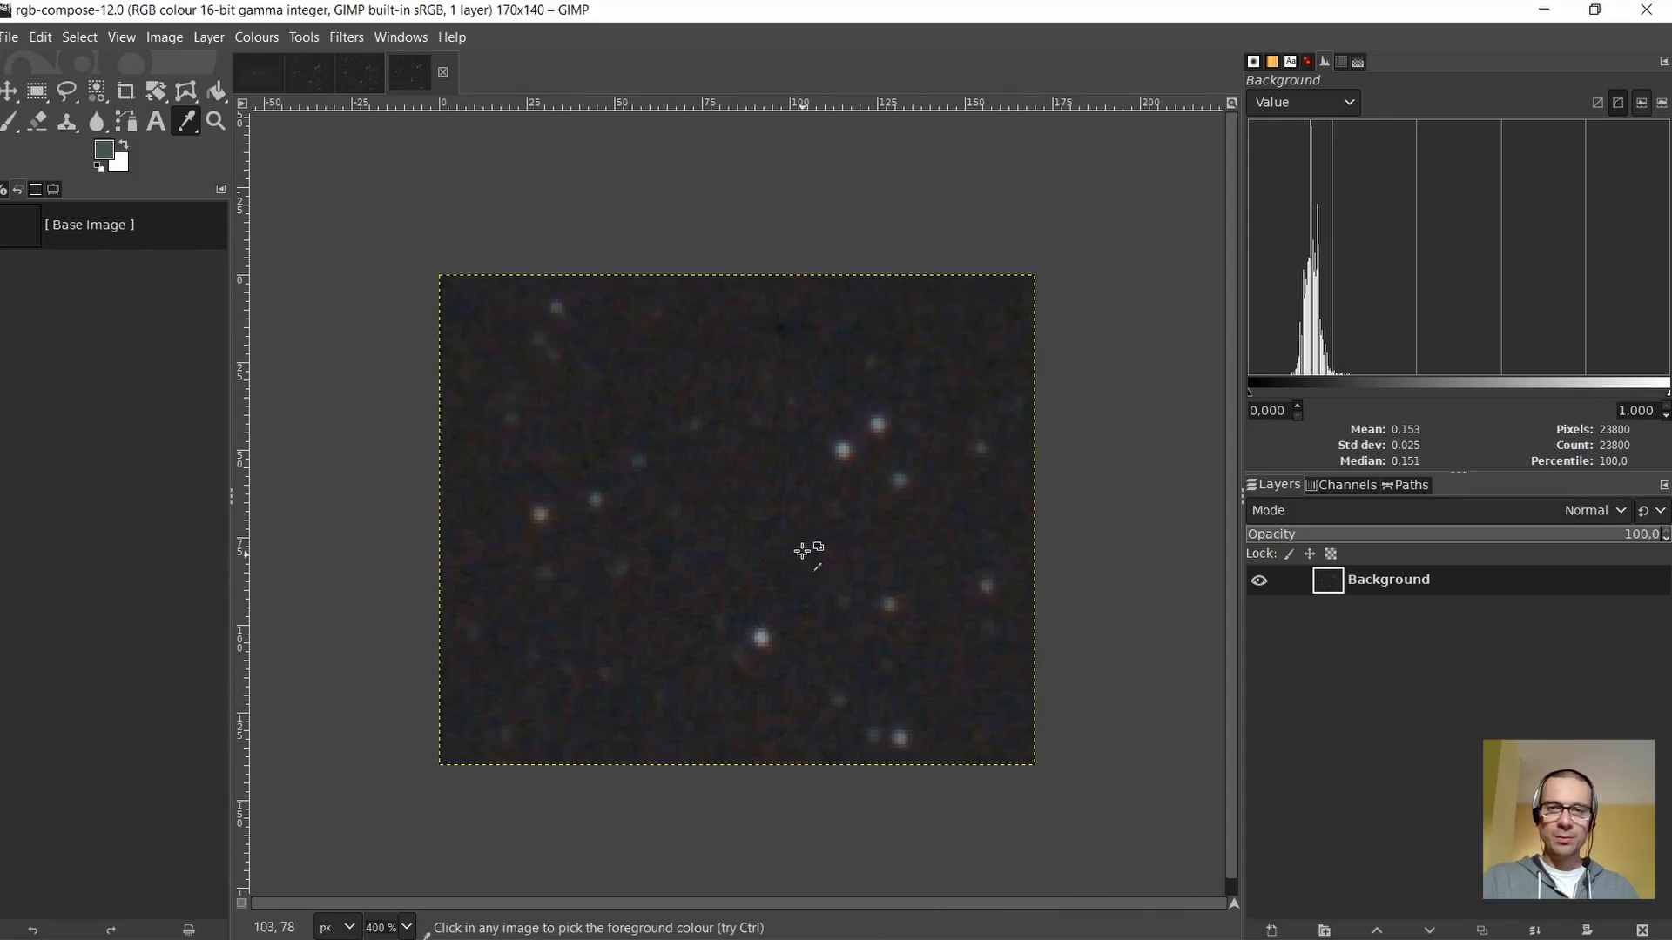
{"action": "scroll", "coordinate": [849, 455], "scroll_direction": "up", "scroll_amount": 2}
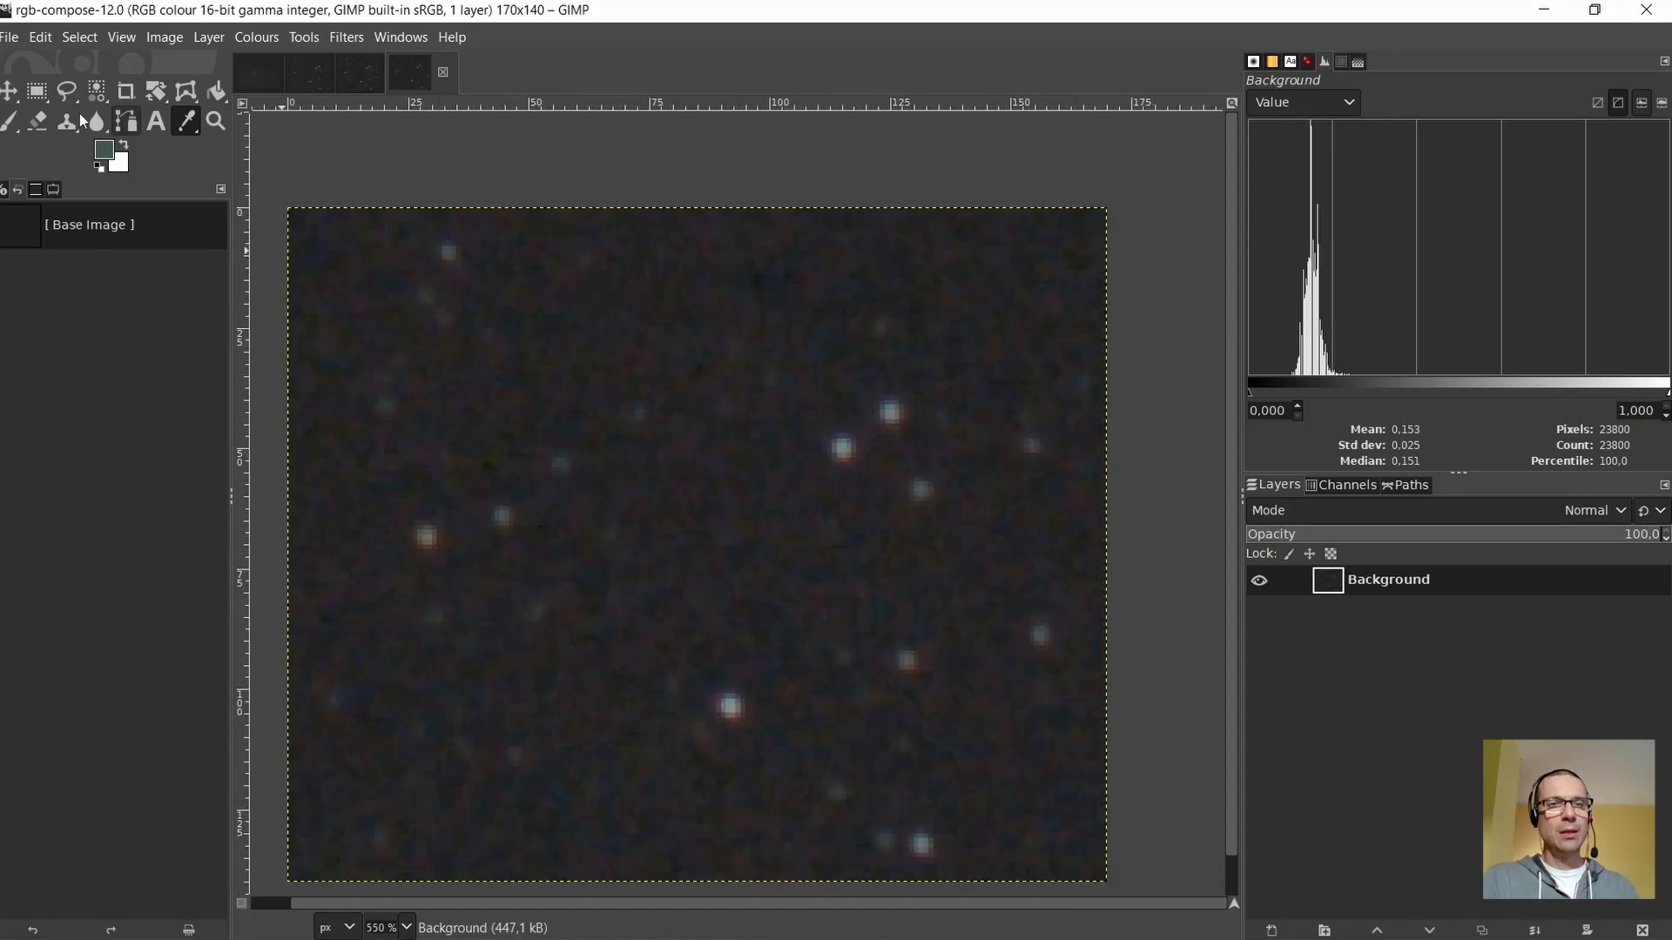
{"action": "left_click", "coordinate": [45, 40]}
{"action": "left_click", "coordinate": [101, 185]}
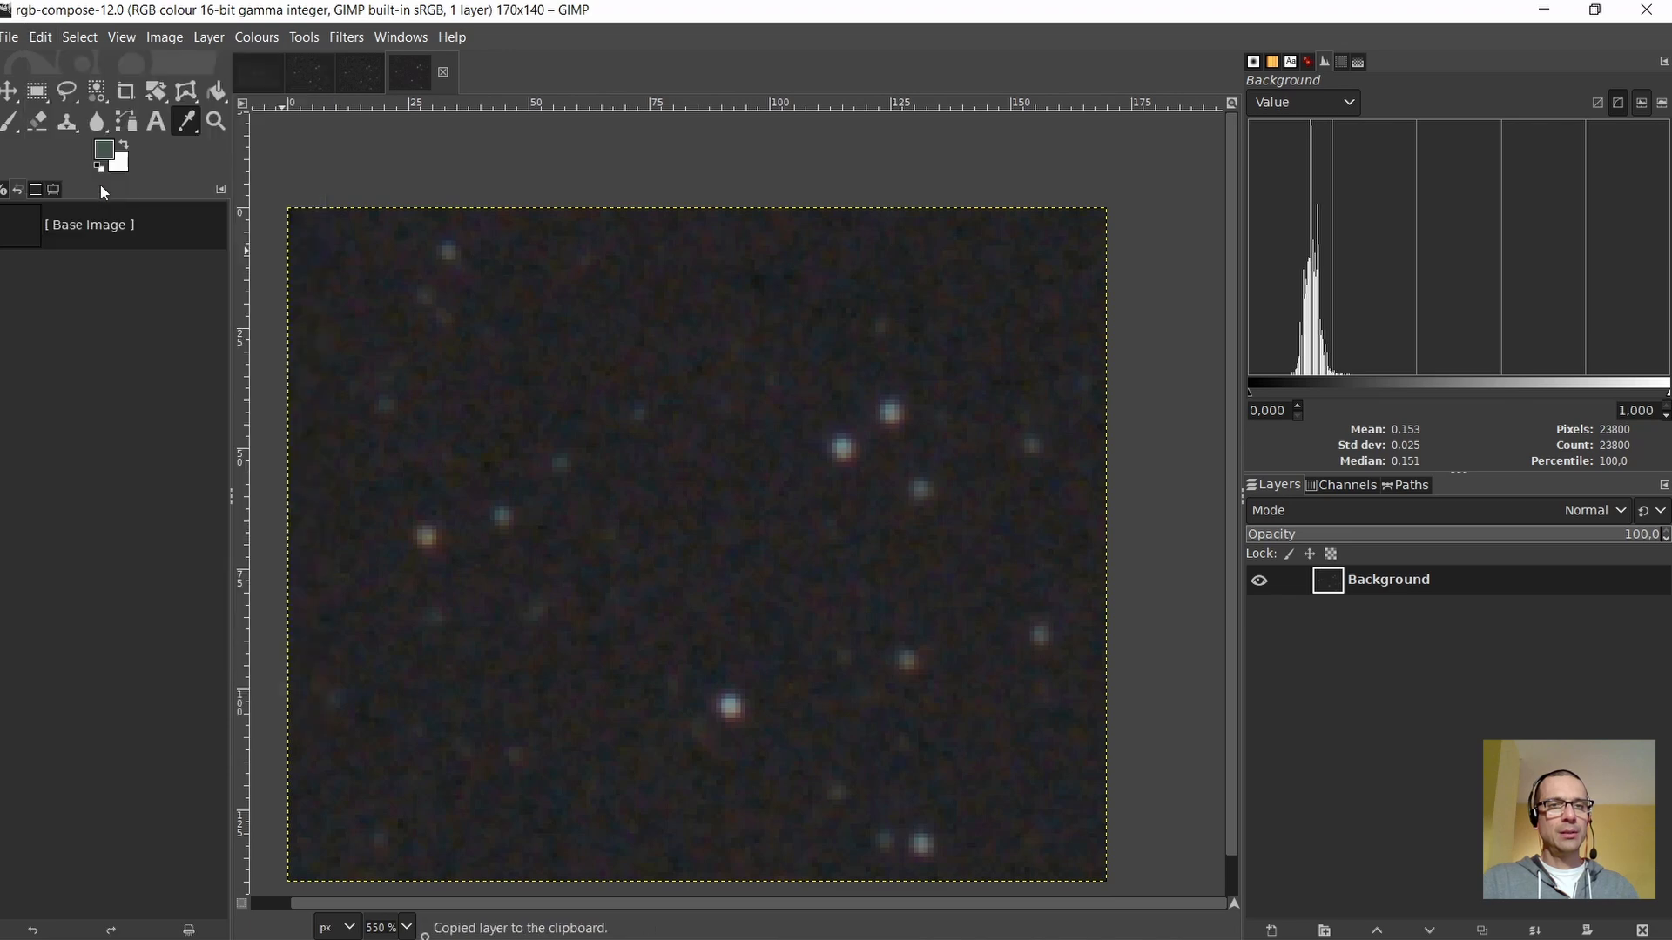
Switch to the original untitled colour crop and paste the copied result as a new layer above it
{"action": "left_click", "coordinate": [320, 70]}
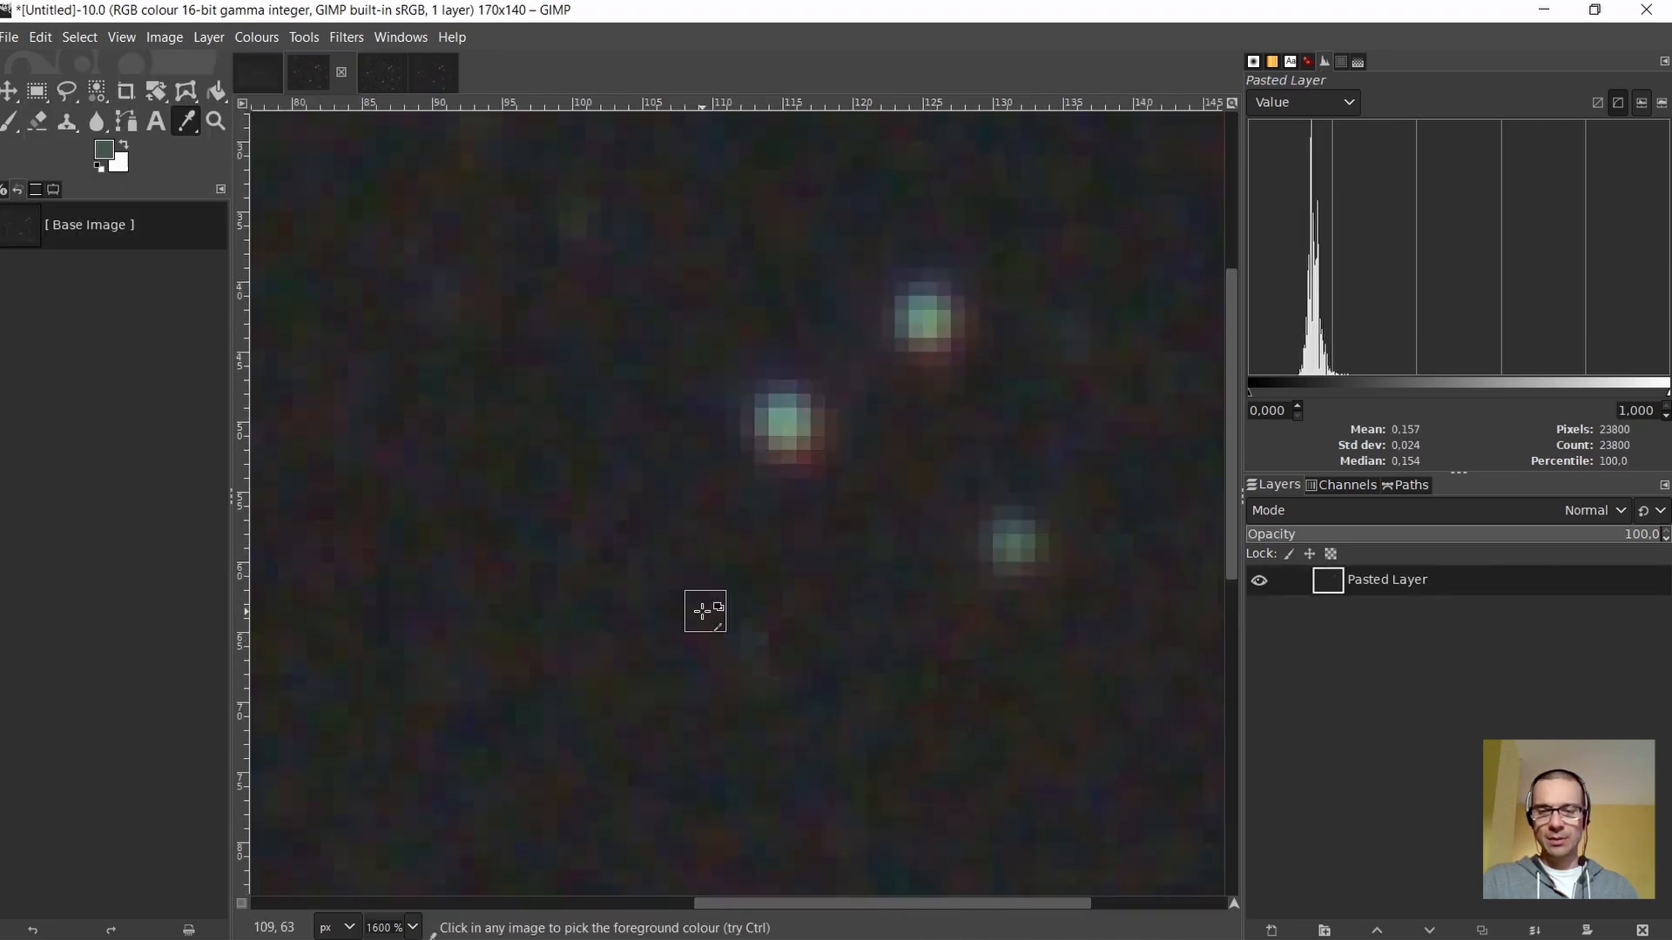
{"action": "scroll", "coordinate": [705, 604], "scroll_direction": "down", "scroll_amount": 3}
{"action": "left_click_drag", "start_coordinate": [724, 903], "coordinate": [572, 899]}
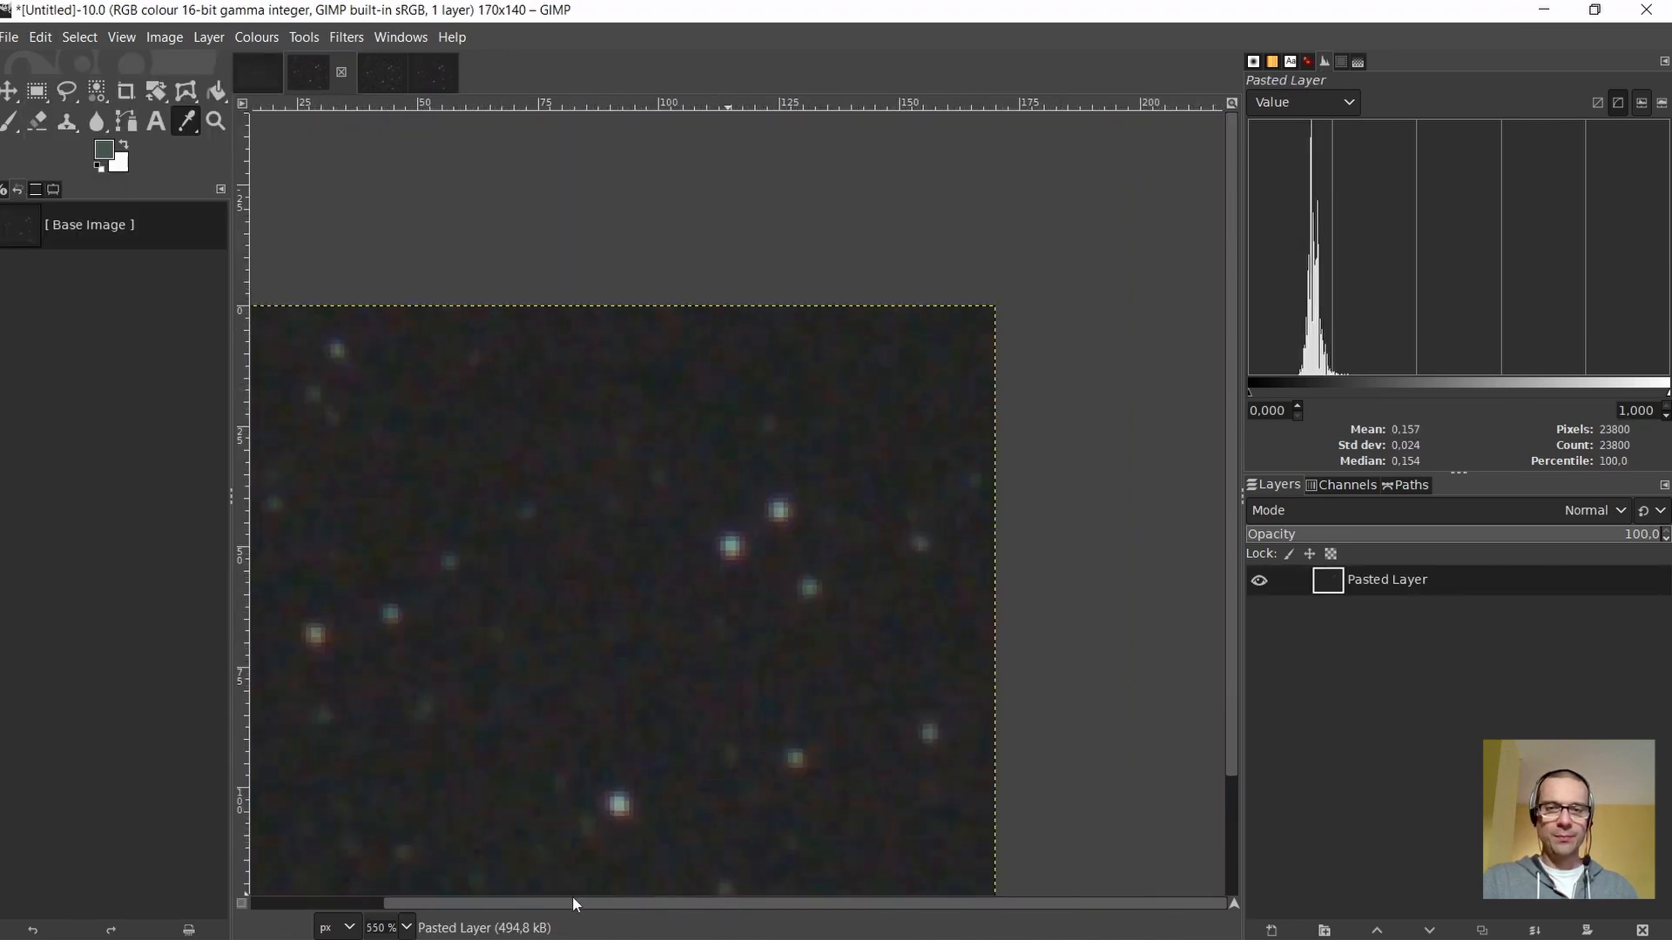
{"action": "scroll", "coordinate": [697, 731], "scroll_direction": "down", "scroll_amount": 2}
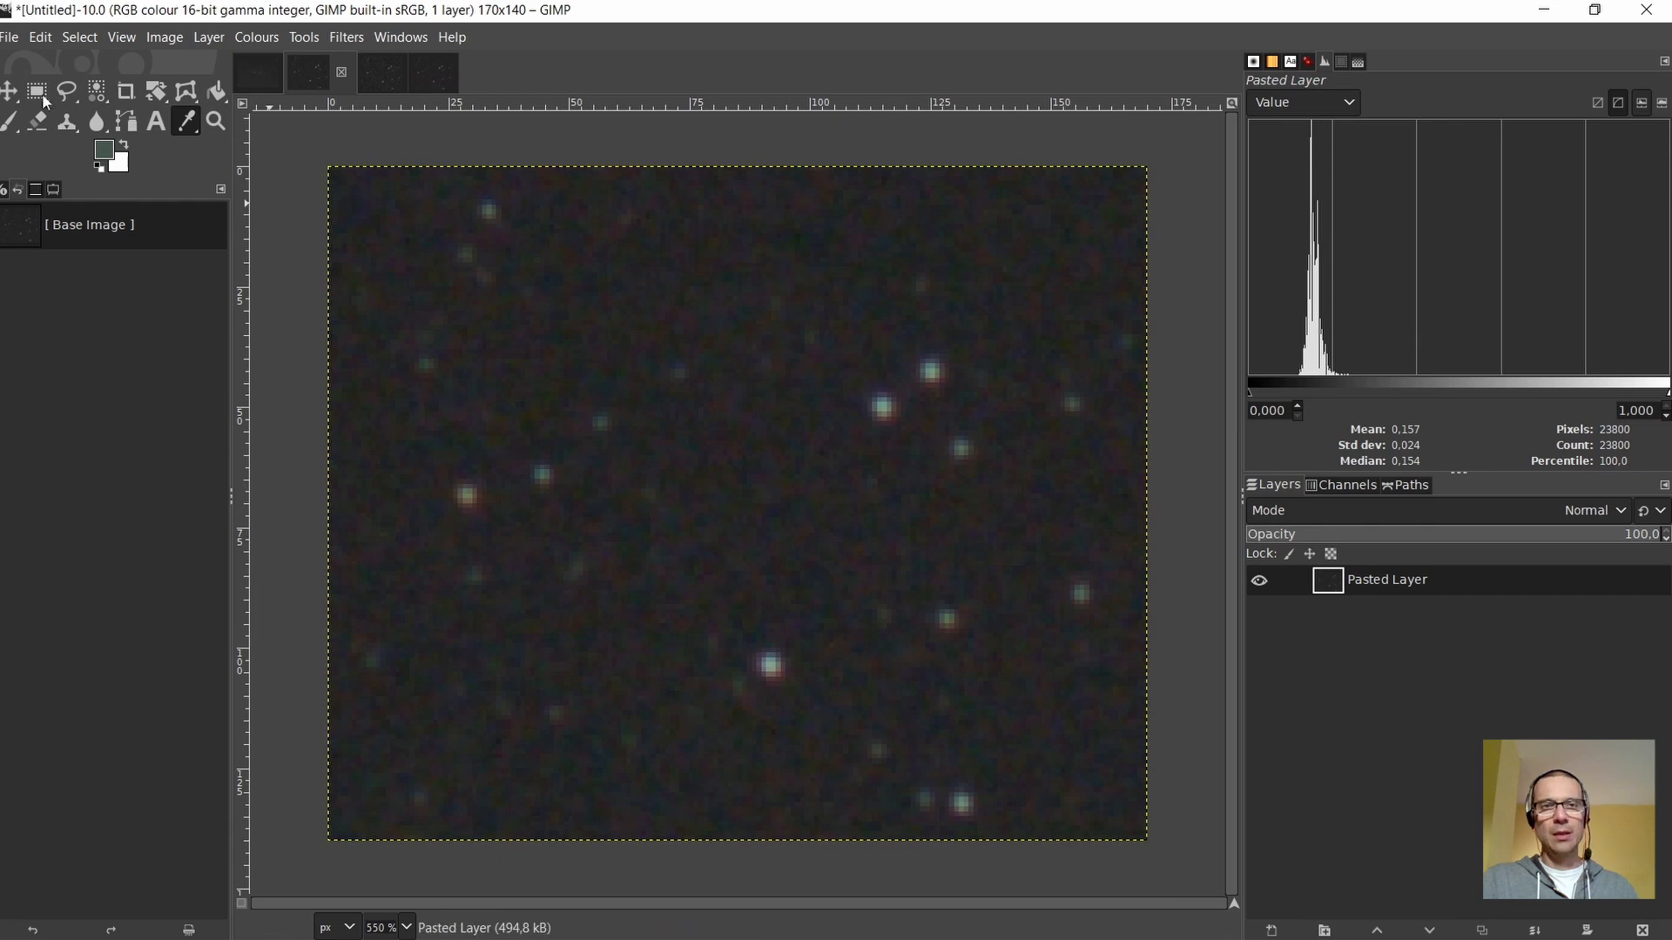
{"action": "left_click", "coordinate": [40, 37]}
{"action": "mouse_move", "coordinate": [87, 340]}
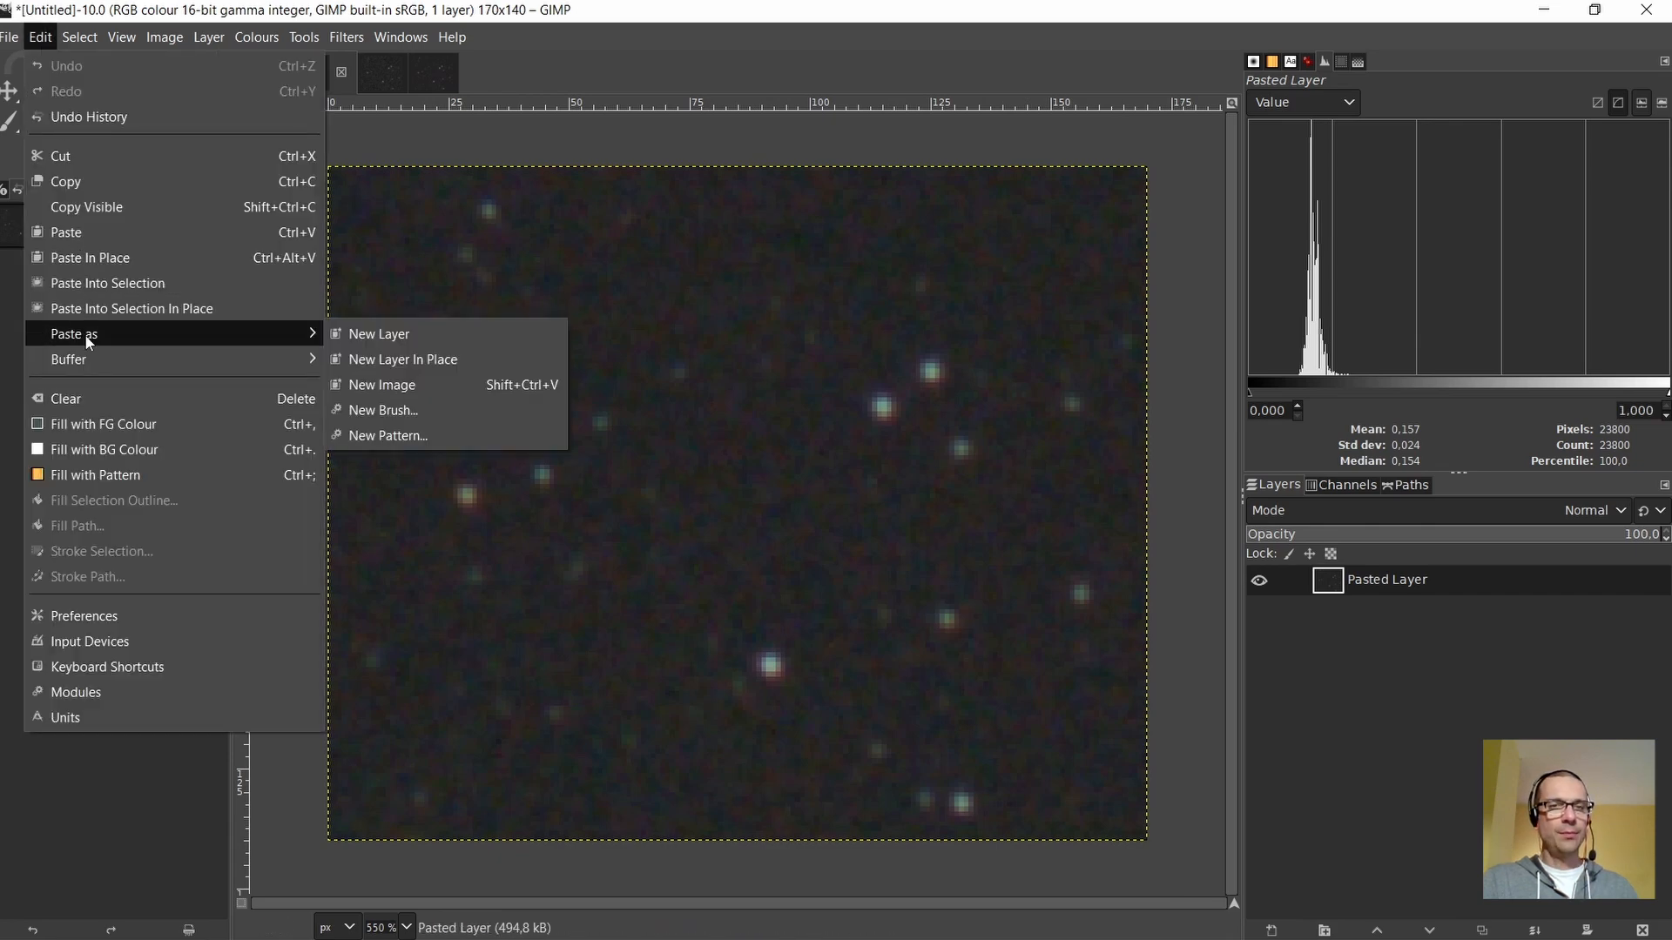
{"action": "left_click", "coordinate": [418, 333]}
Compare the star colours before and after green removal at several magnifications by toggling the Background copy layer's visibility
{"action": "scroll", "coordinate": [871, 401], "scroll_direction": "up", "scroll_amount": 3}
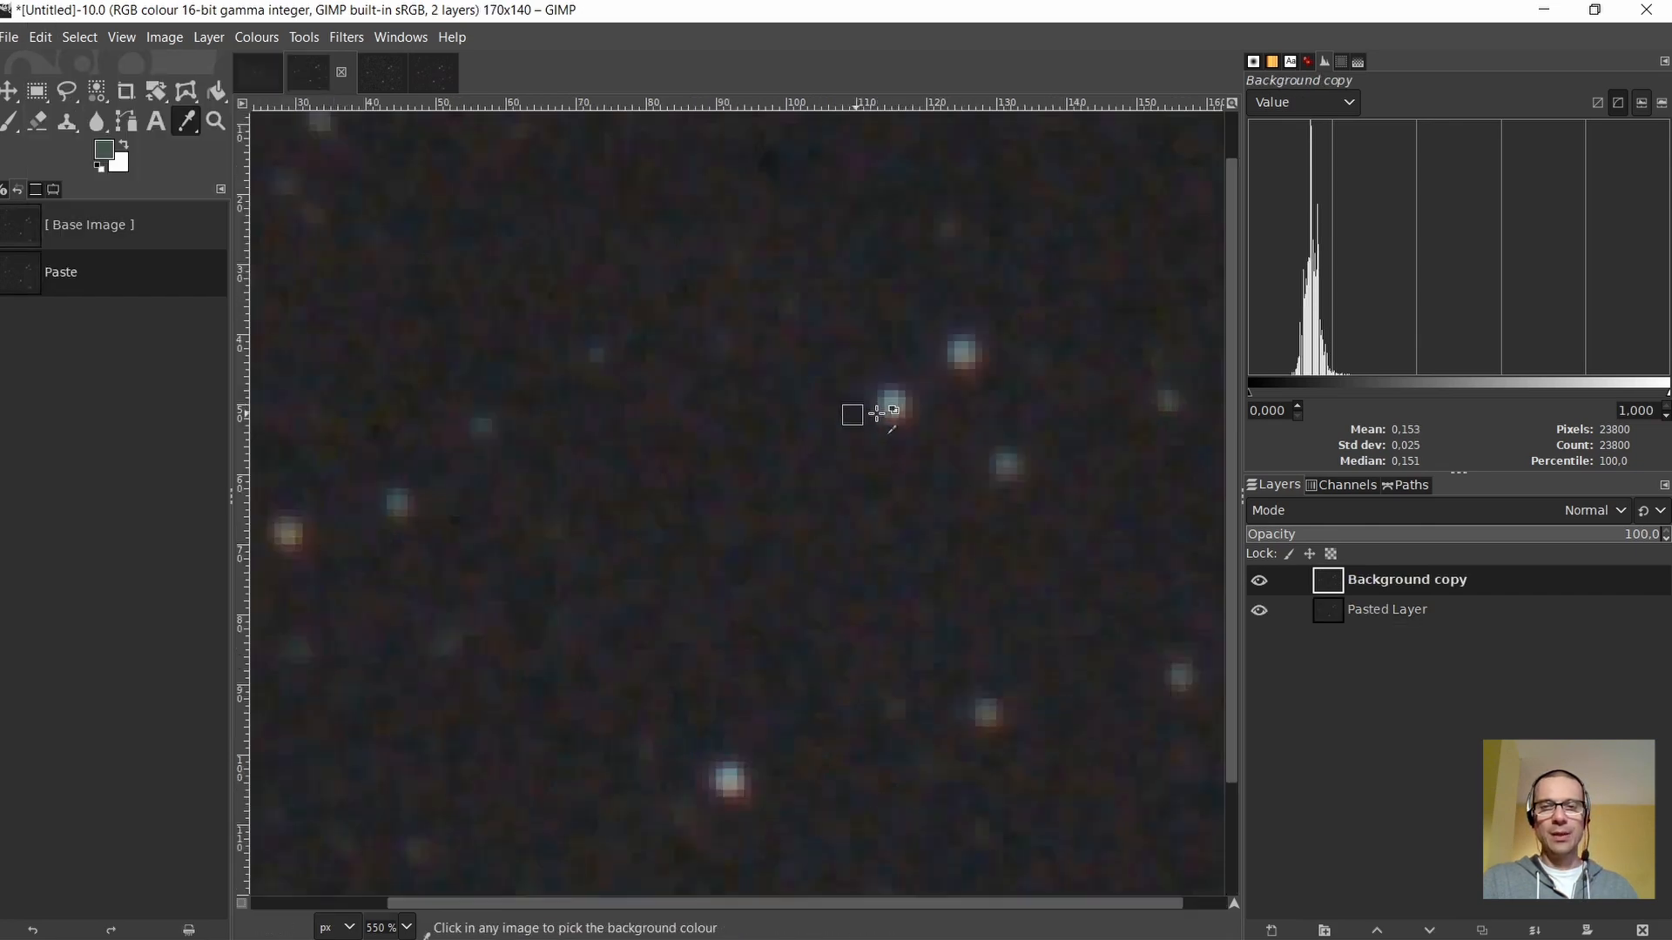
{"action": "left_click", "coordinate": [1261, 585]}
{"action": "left_click", "coordinate": [1259, 581]}
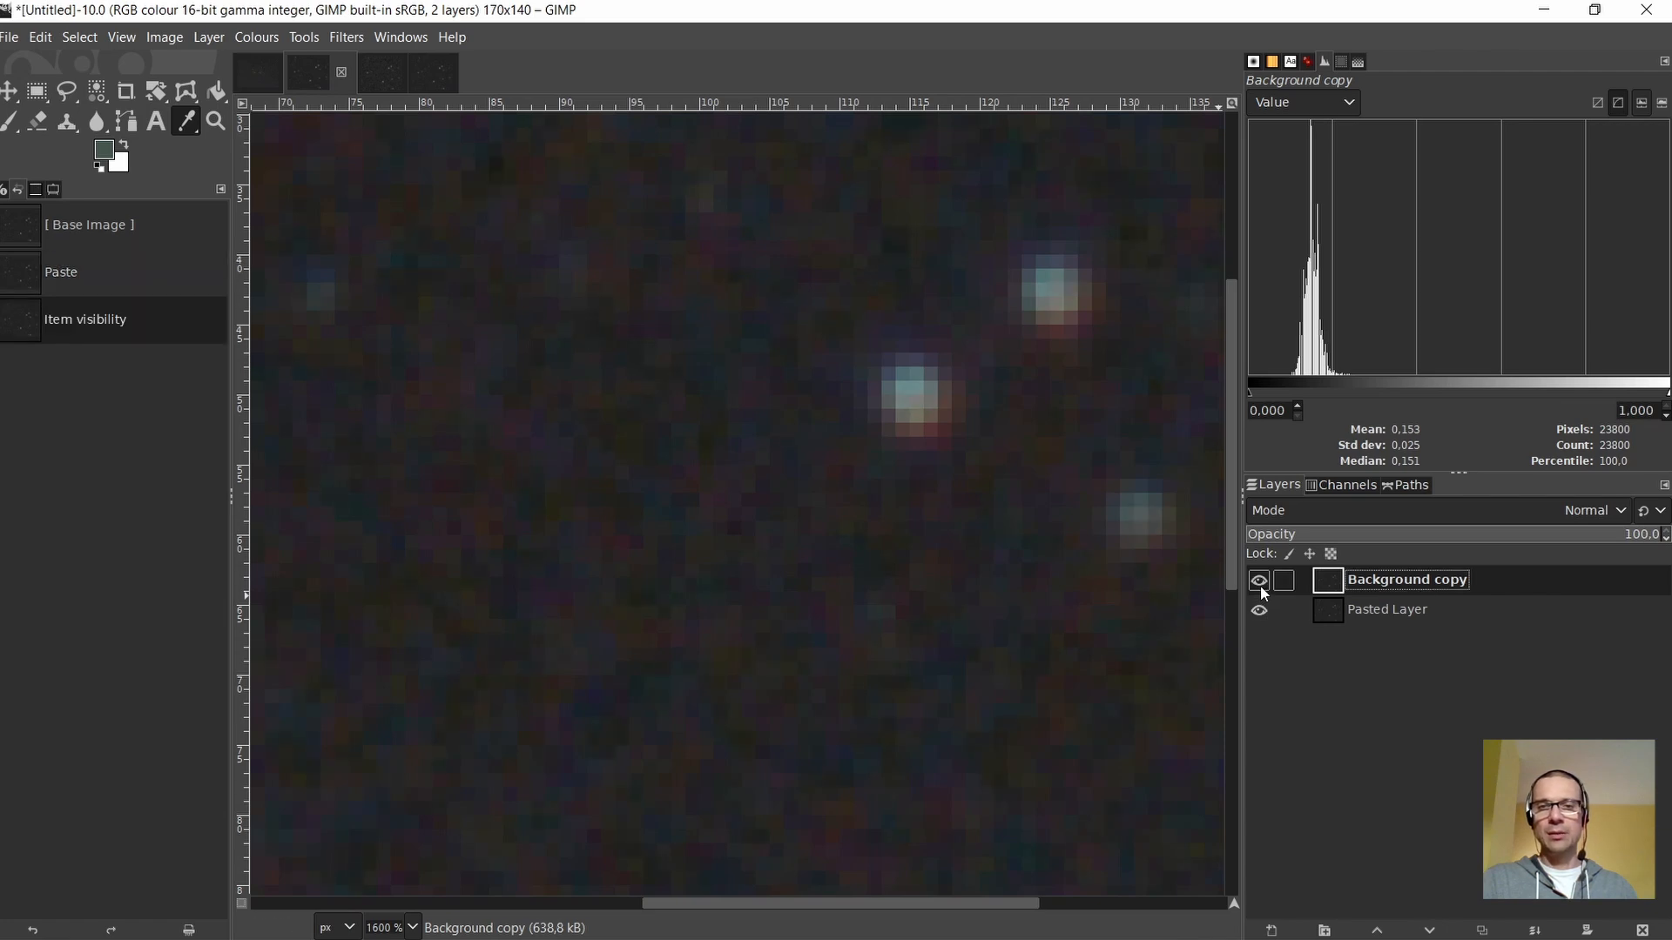
{"action": "scroll", "coordinate": [795, 450], "scroll_direction": "down", "scroll_amount": 2}
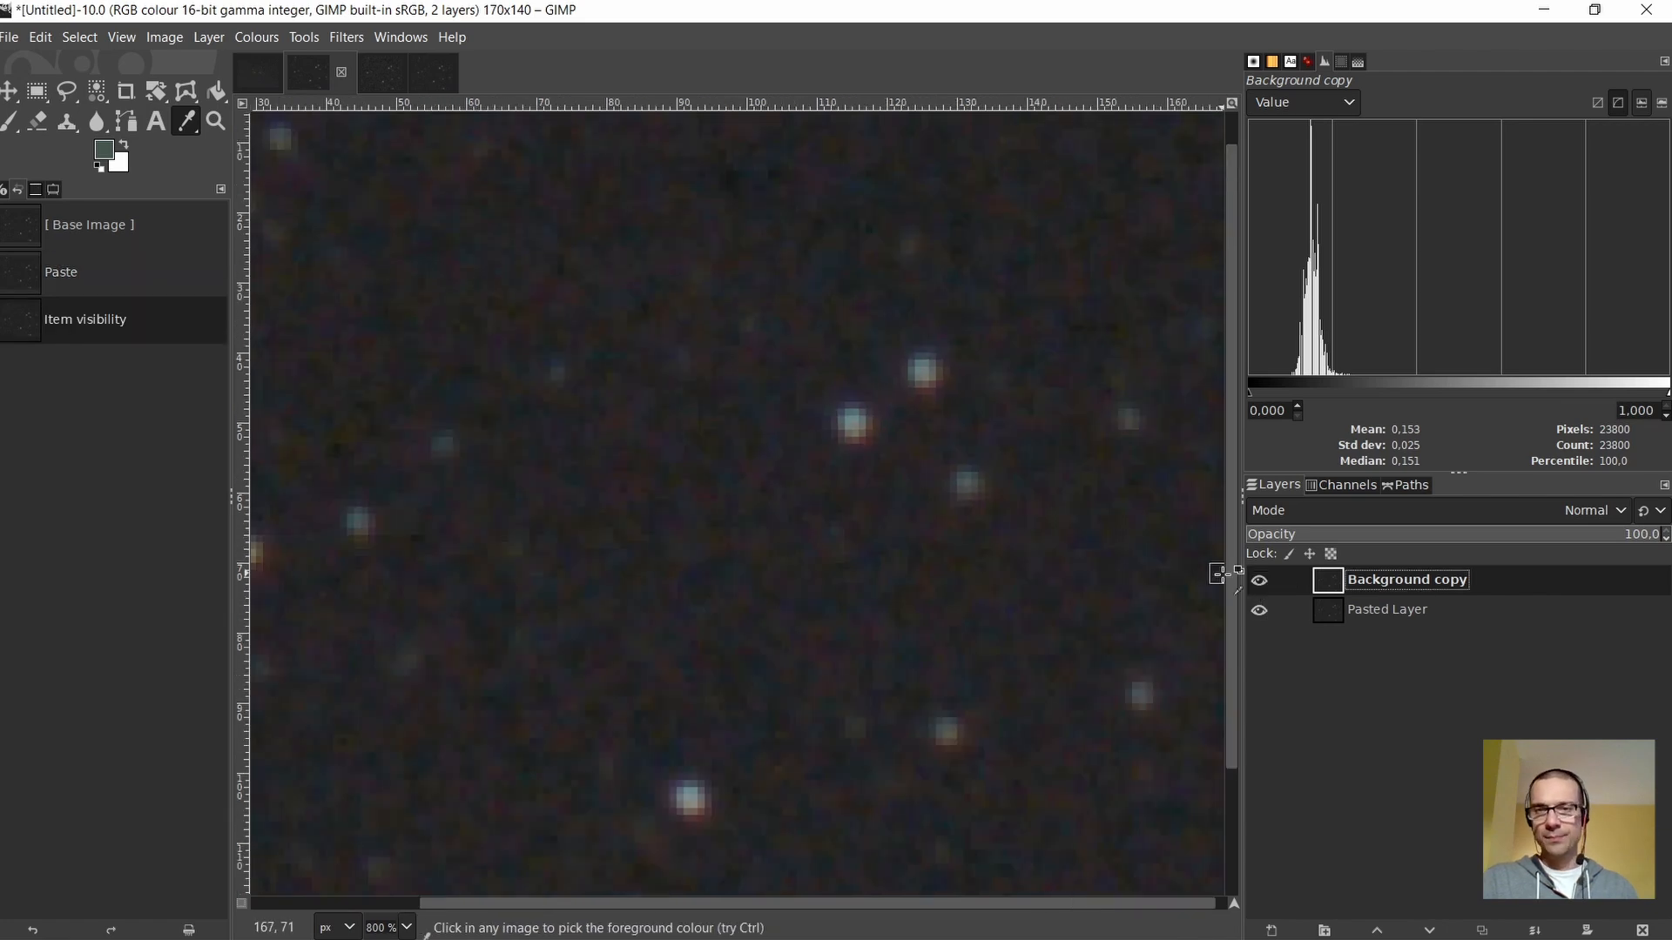
{"action": "left_click", "coordinate": [1264, 589]}
{"action": "left_click", "coordinate": [1263, 589]}
{"action": "left_click", "coordinate": [1259, 581]}
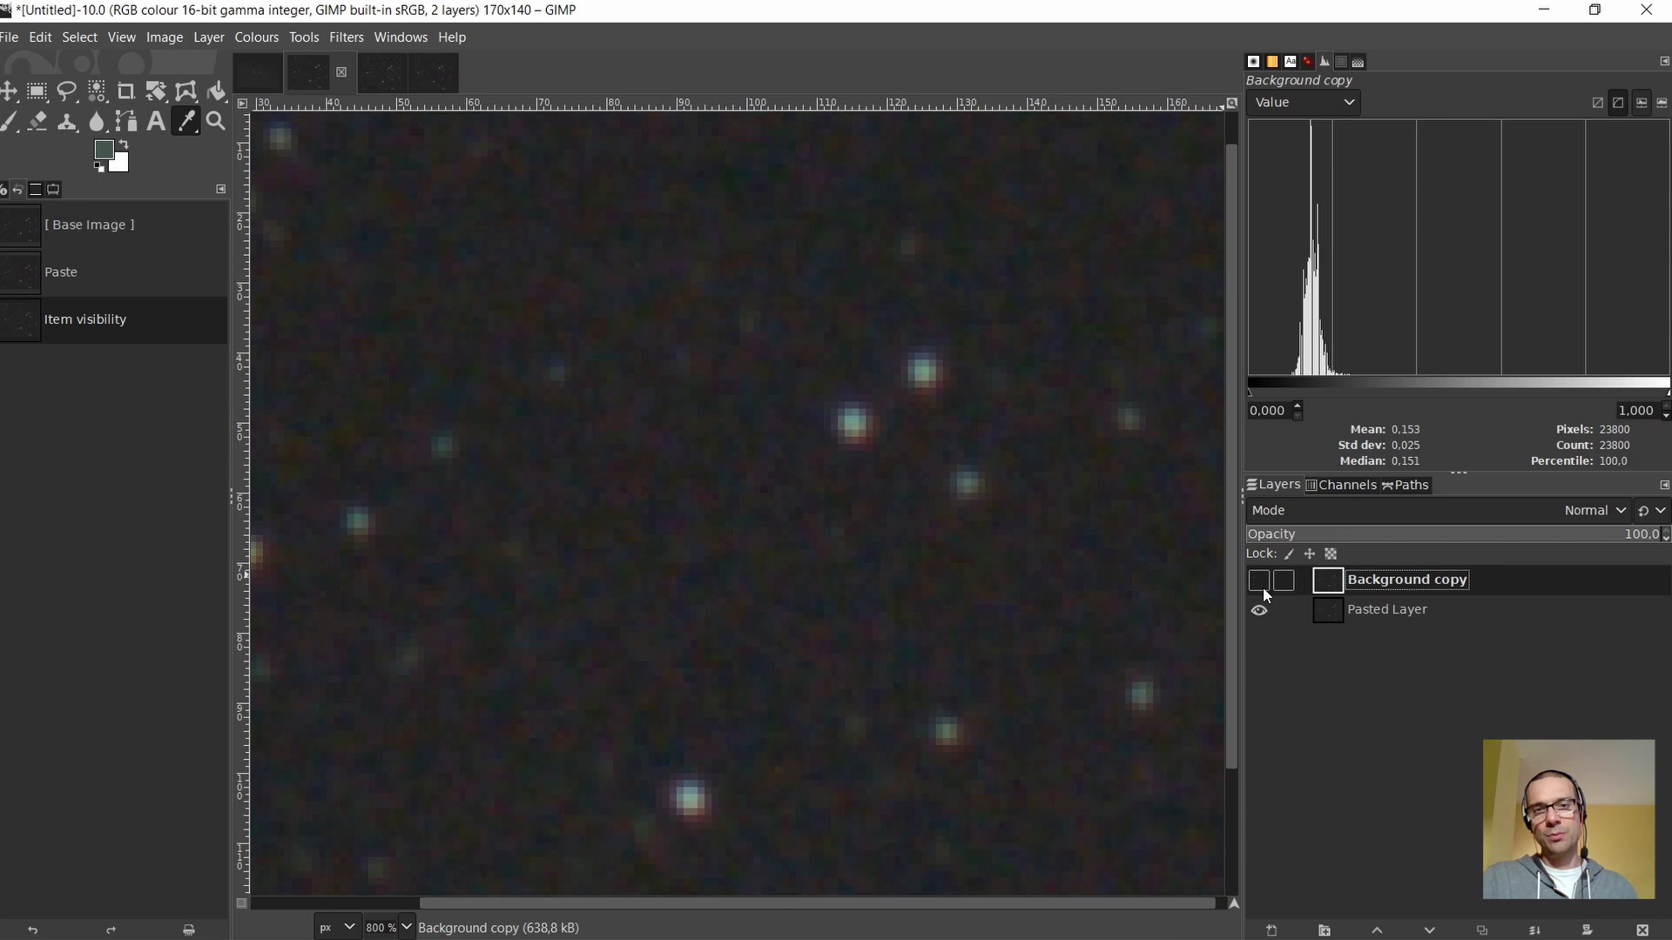
{"action": "left_click", "coordinate": [1264, 589]}
{"action": "scroll", "coordinate": [889, 427], "scroll_direction": "up", "scroll_amount": 3}
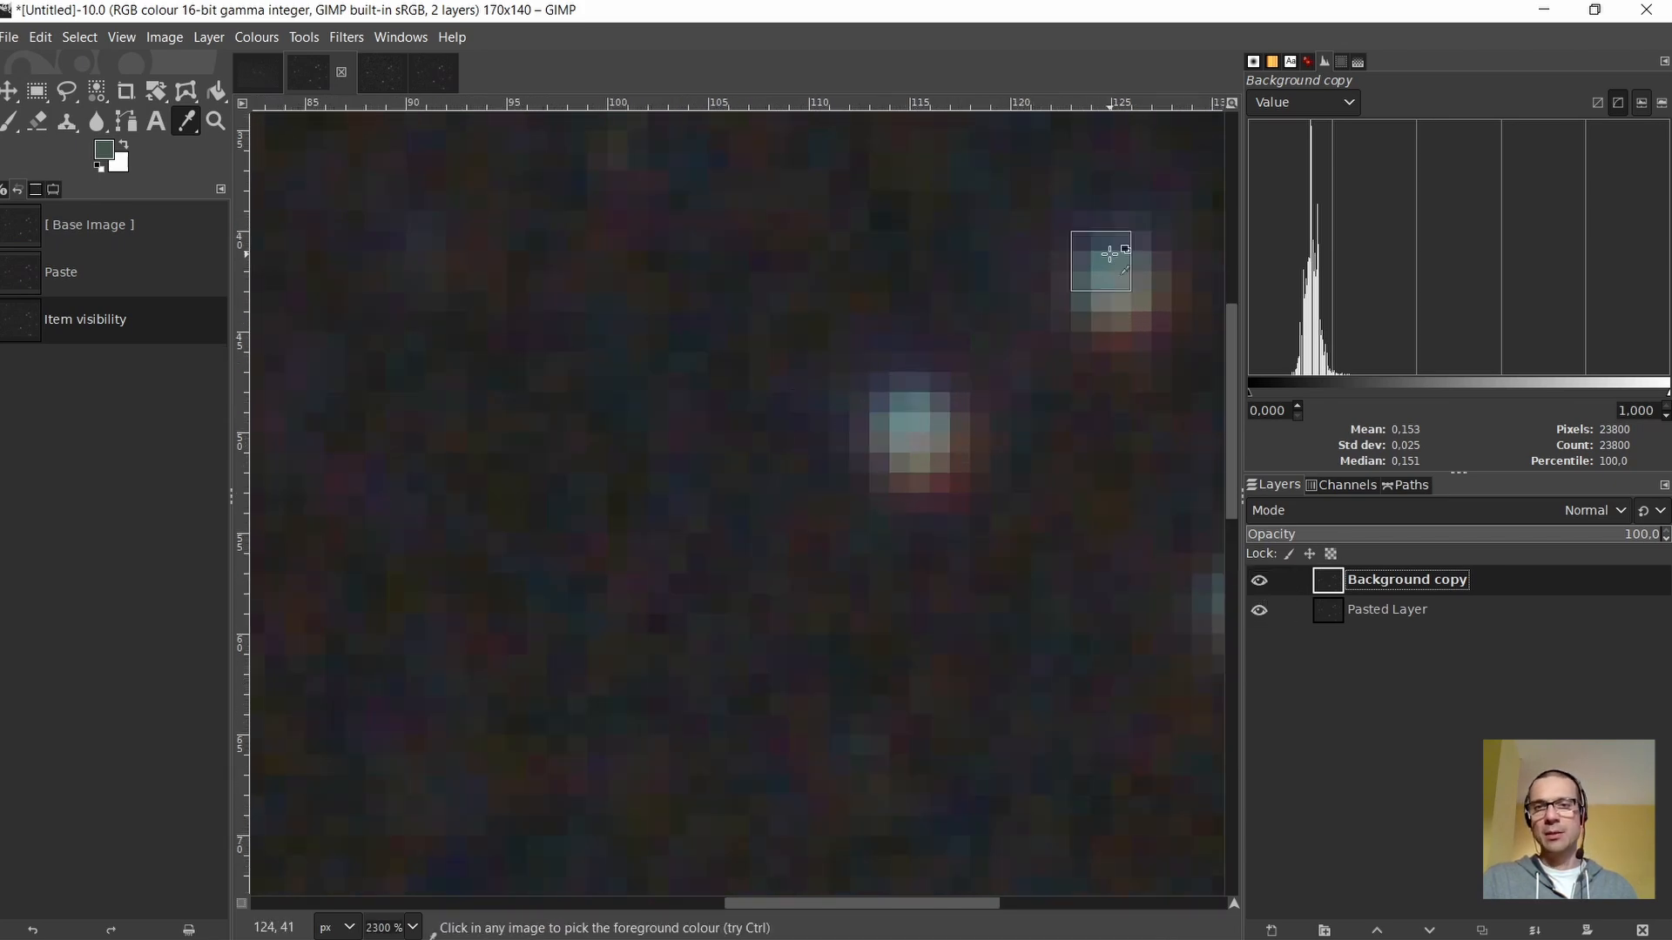
{"action": "left_click", "coordinate": [1259, 581]}
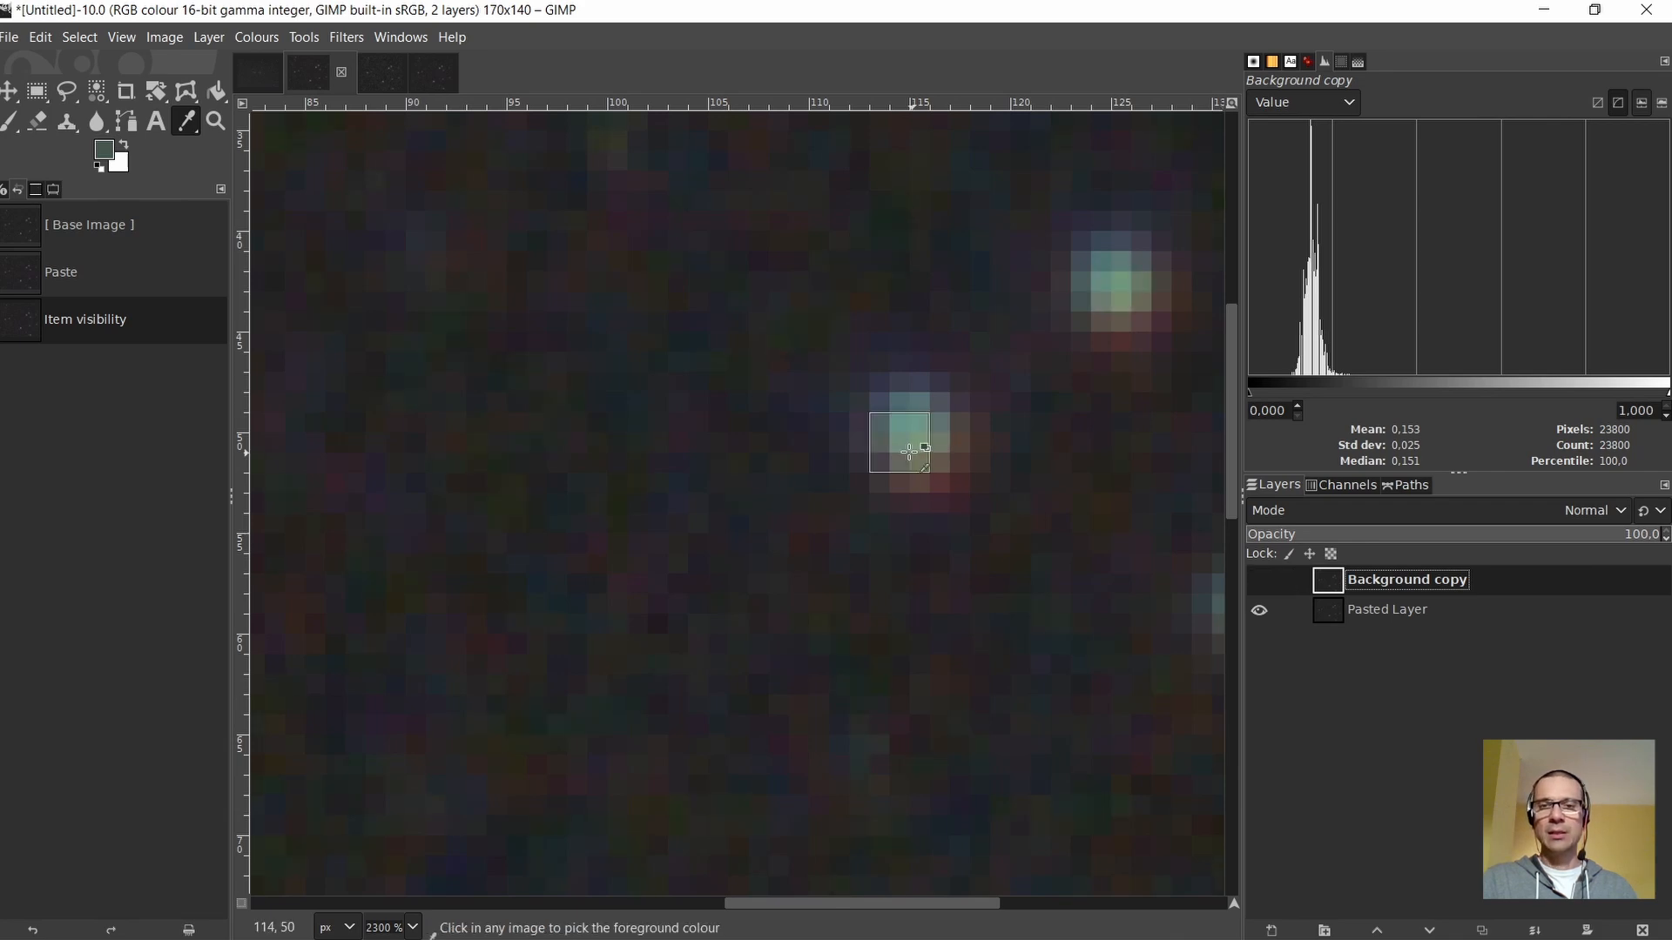
{"action": "scroll", "coordinate": [916, 442], "scroll_direction": "down", "scroll_amount": 3}
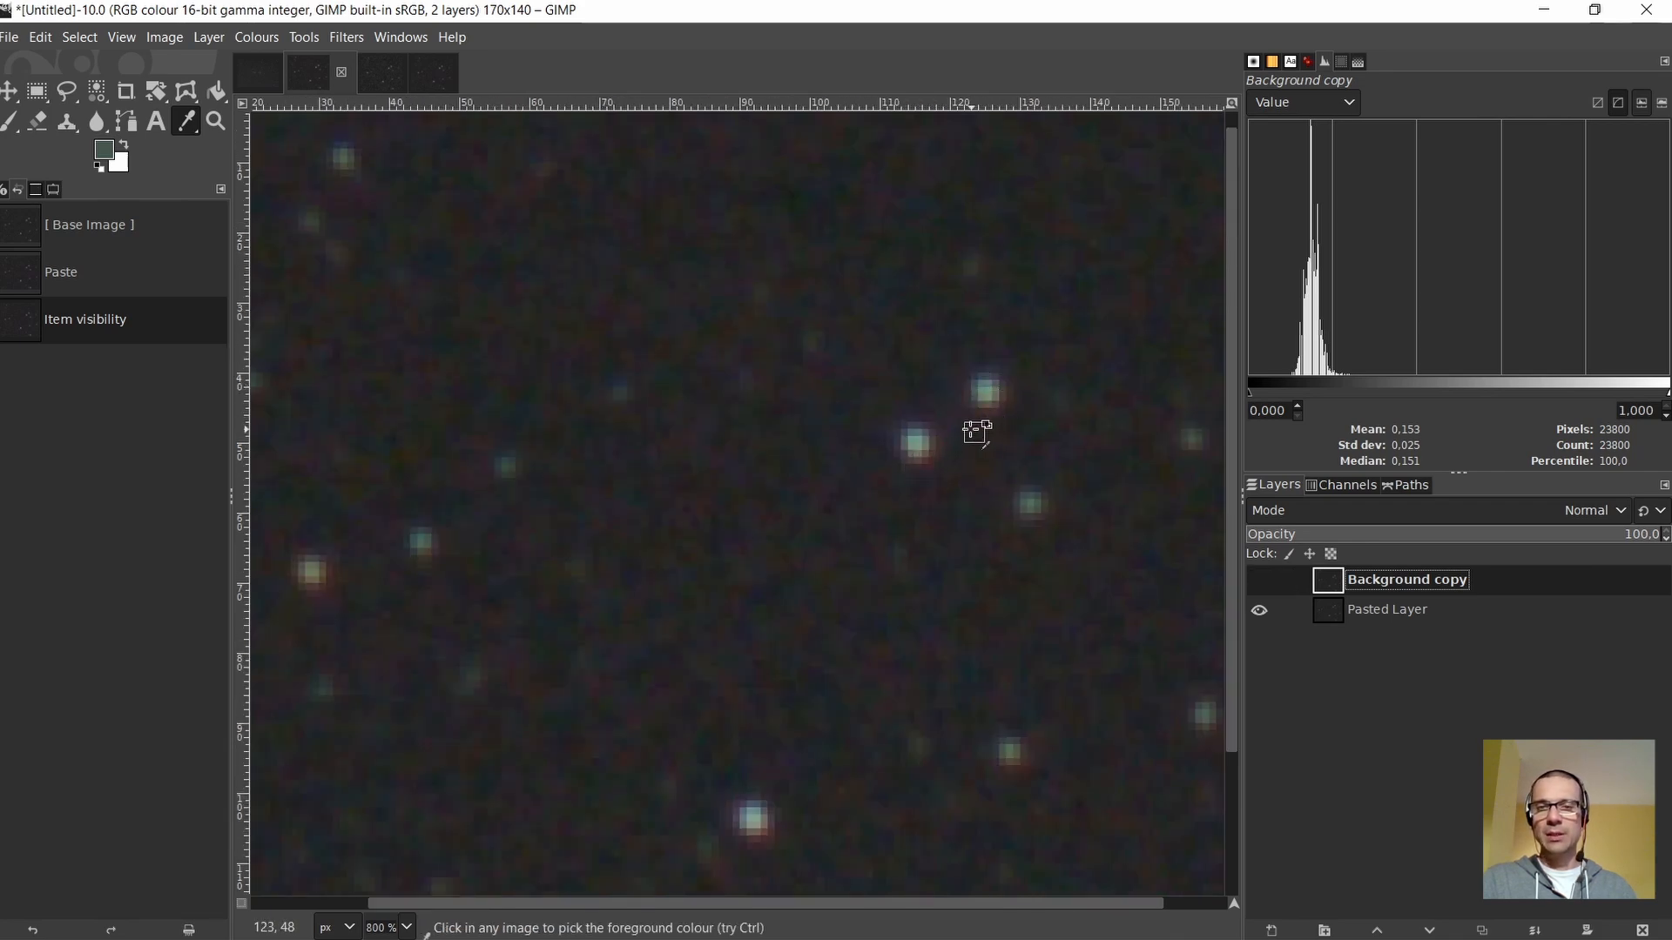
Show the Background copy layer and examine the corrected stars and background noise up close and across the crop
{"action": "left_click", "coordinate": [1325, 613]}
{"action": "left_click", "coordinate": [1256, 581]}
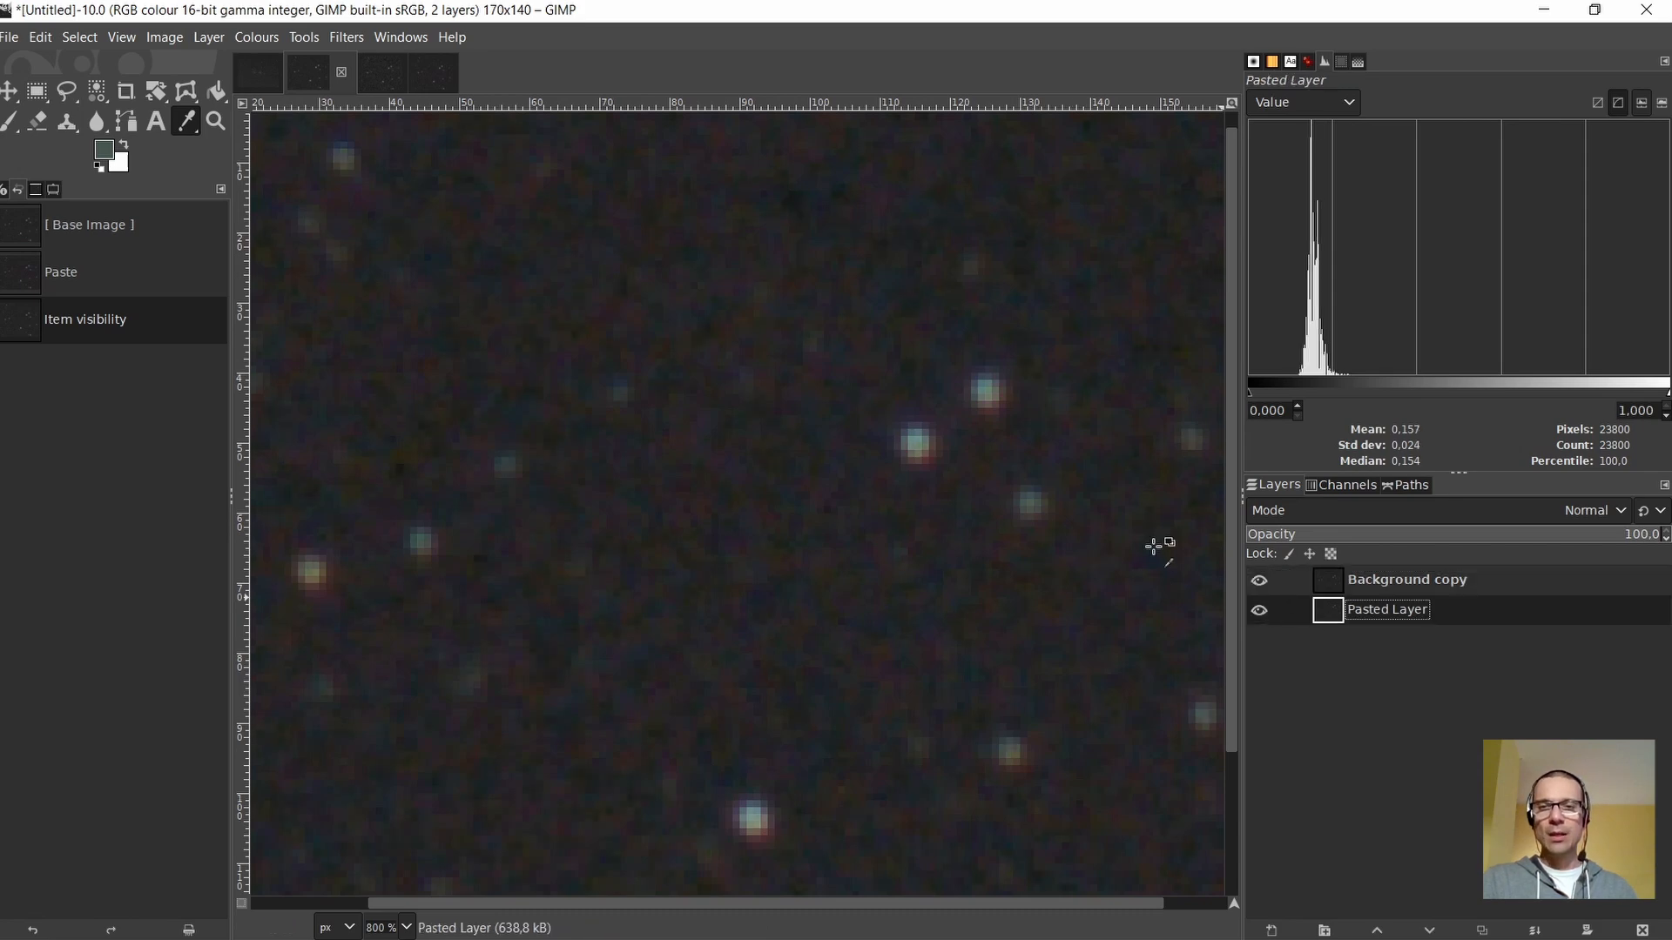
{"action": "scroll", "coordinate": [893, 394], "scroll_direction": "up", "scroll_amount": 2}
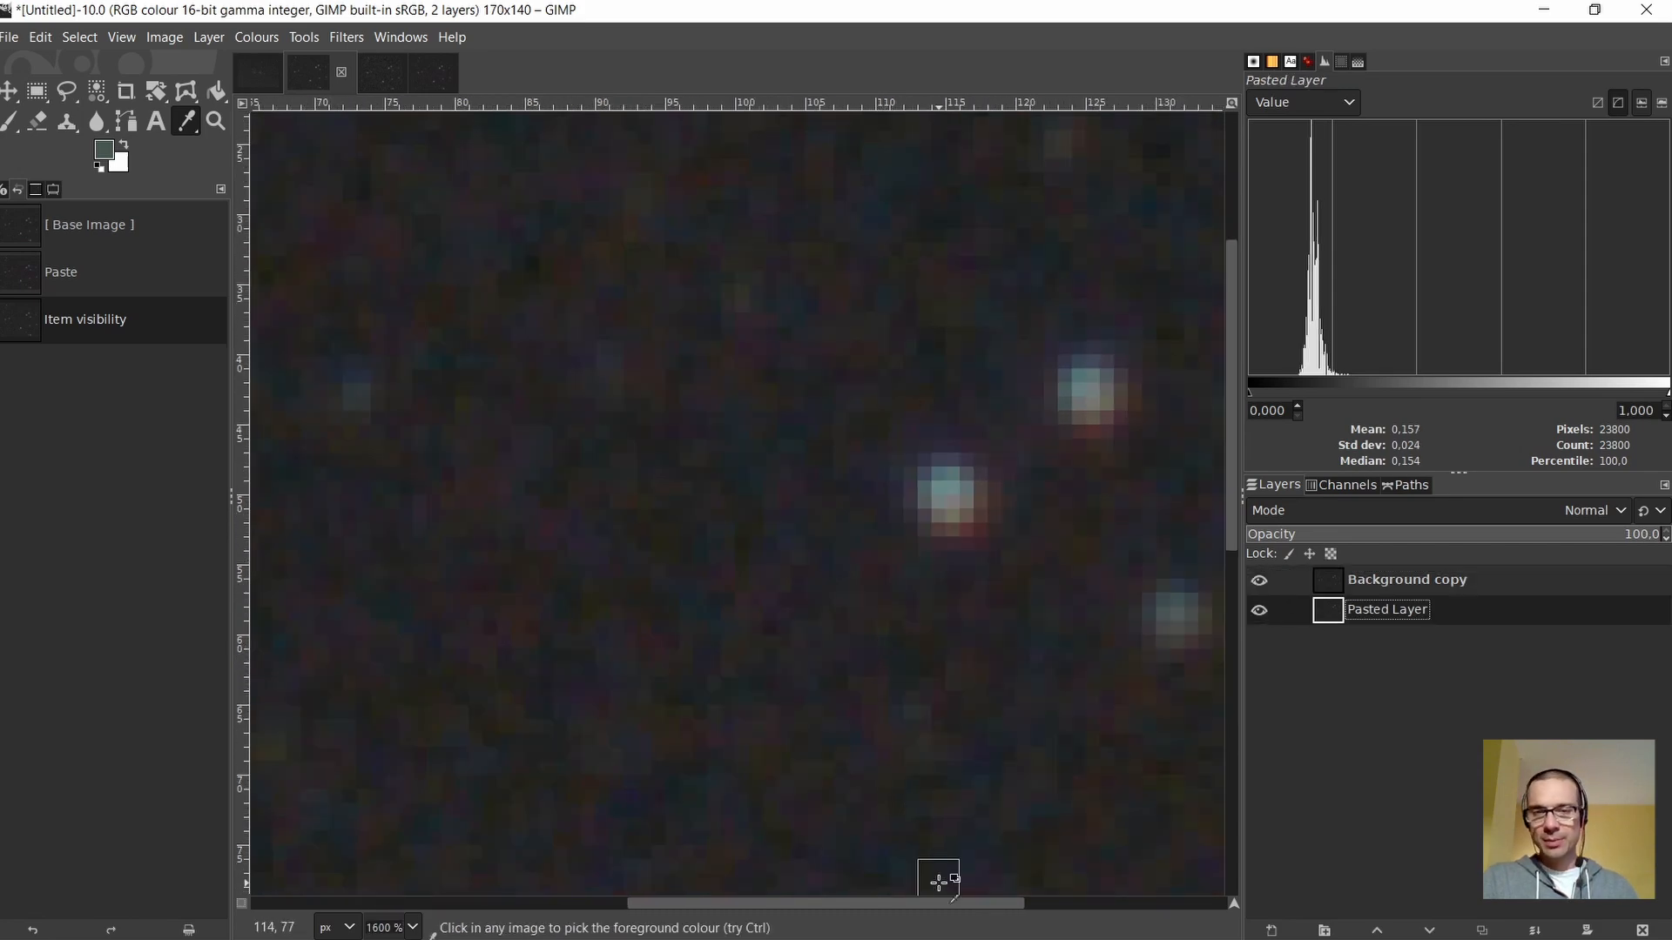
{"action": "left_click_drag", "start_coordinate": [949, 904], "coordinate": [1012, 905]}
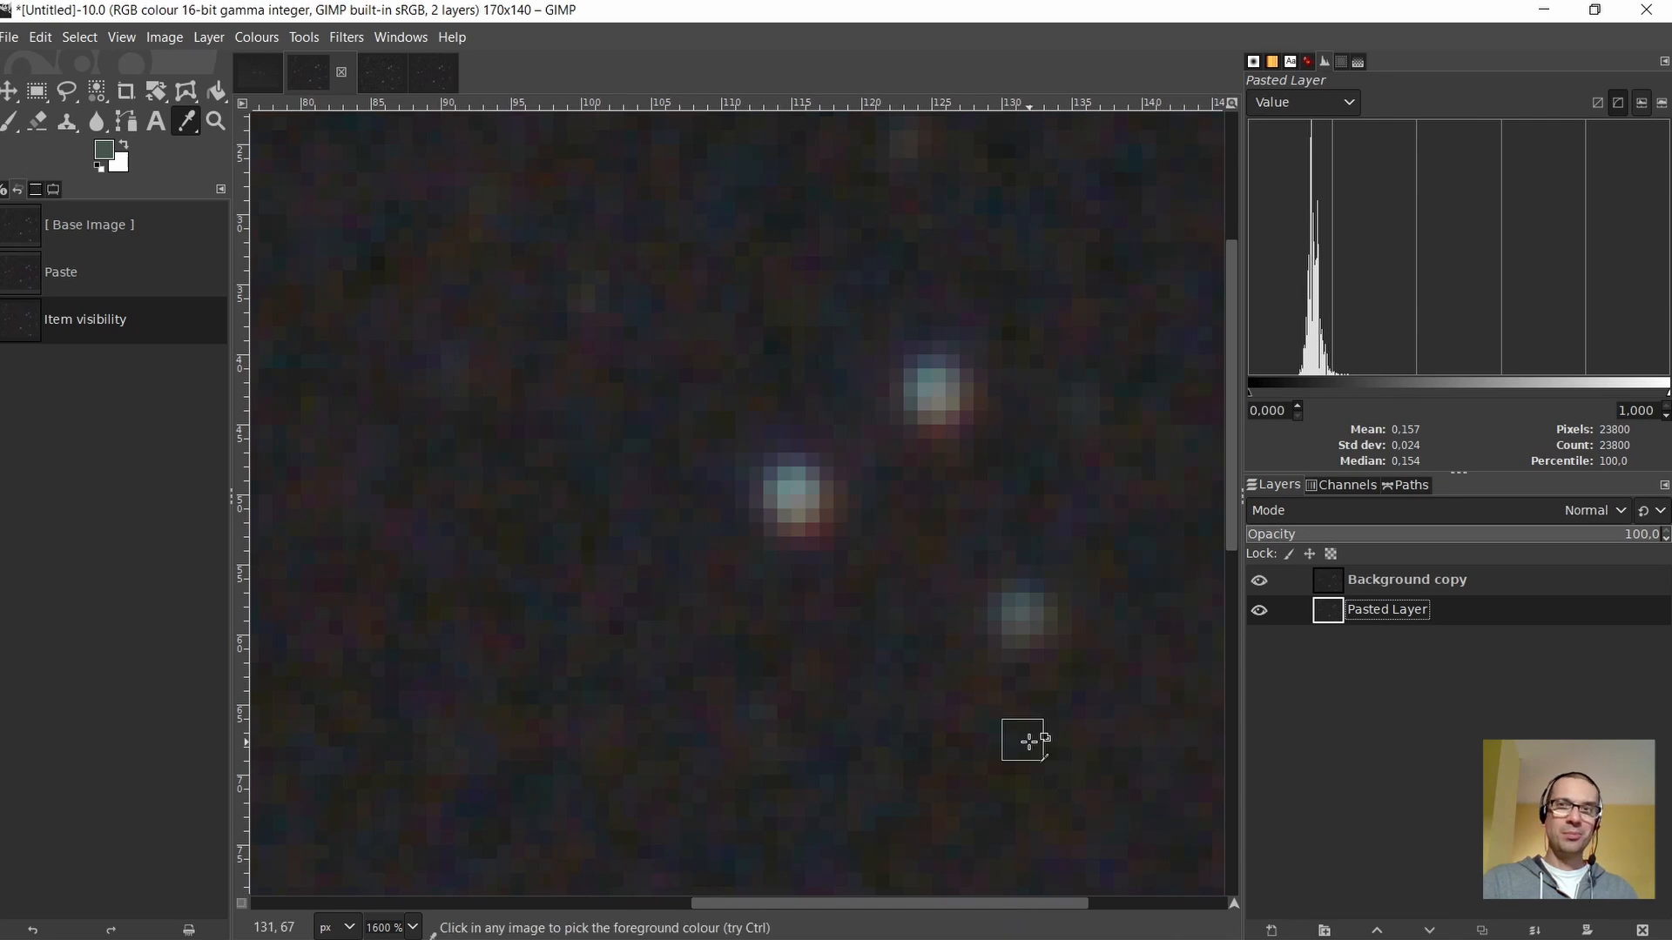
{"action": "left_click", "coordinate": [1330, 593]}
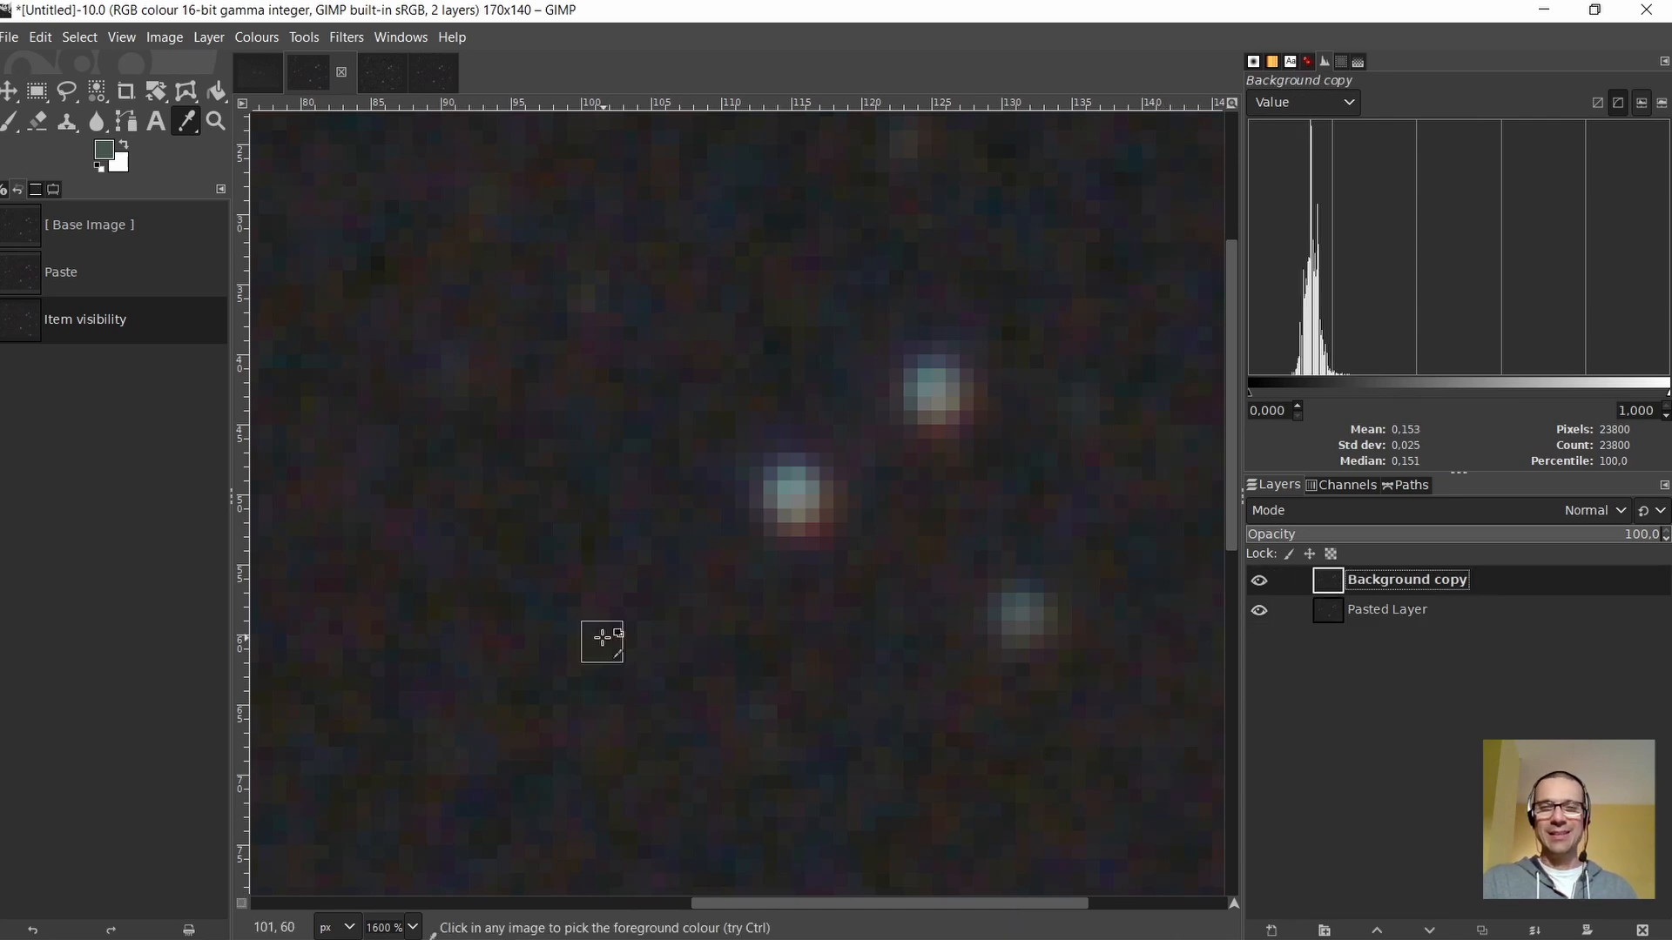
{"action": "scroll", "coordinate": [608, 642], "scroll_direction": "down", "scroll_amount": 3}
{"action": "scroll", "coordinate": [641, 671], "scroll_direction": "down", "scroll_amount": 2}
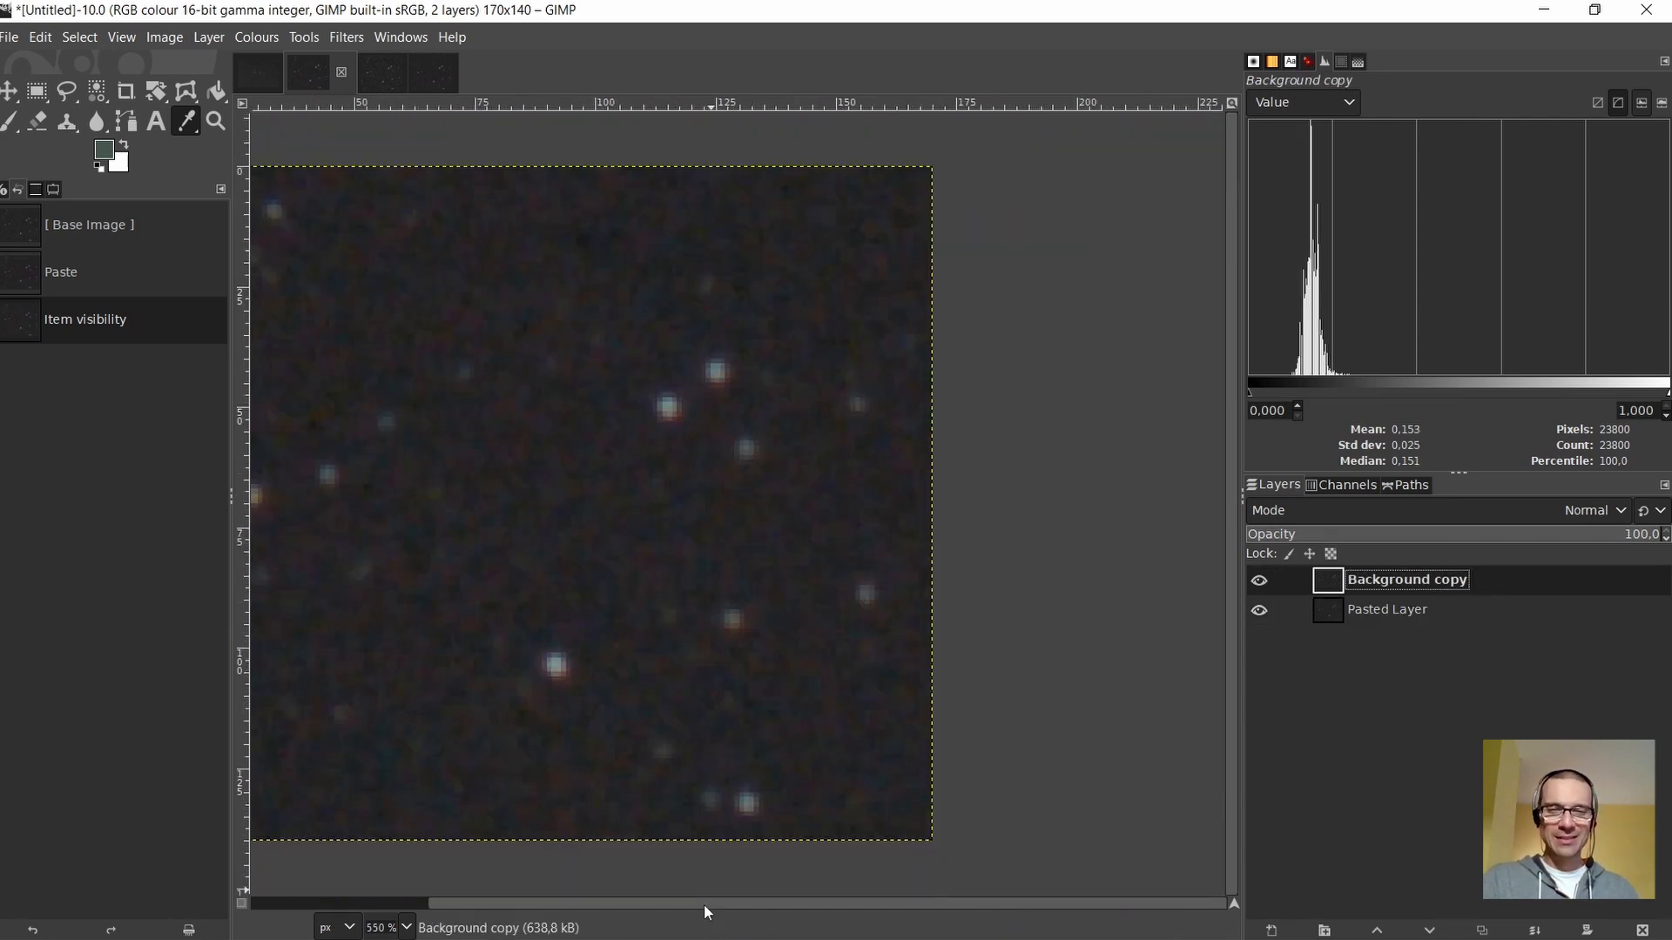
{"action": "scroll", "coordinate": [609, 905], "scroll_direction": "left", "scroll_amount": 3}
{"action": "scroll", "coordinate": [734, 521], "scroll_direction": "up", "scroll_amount": 2}
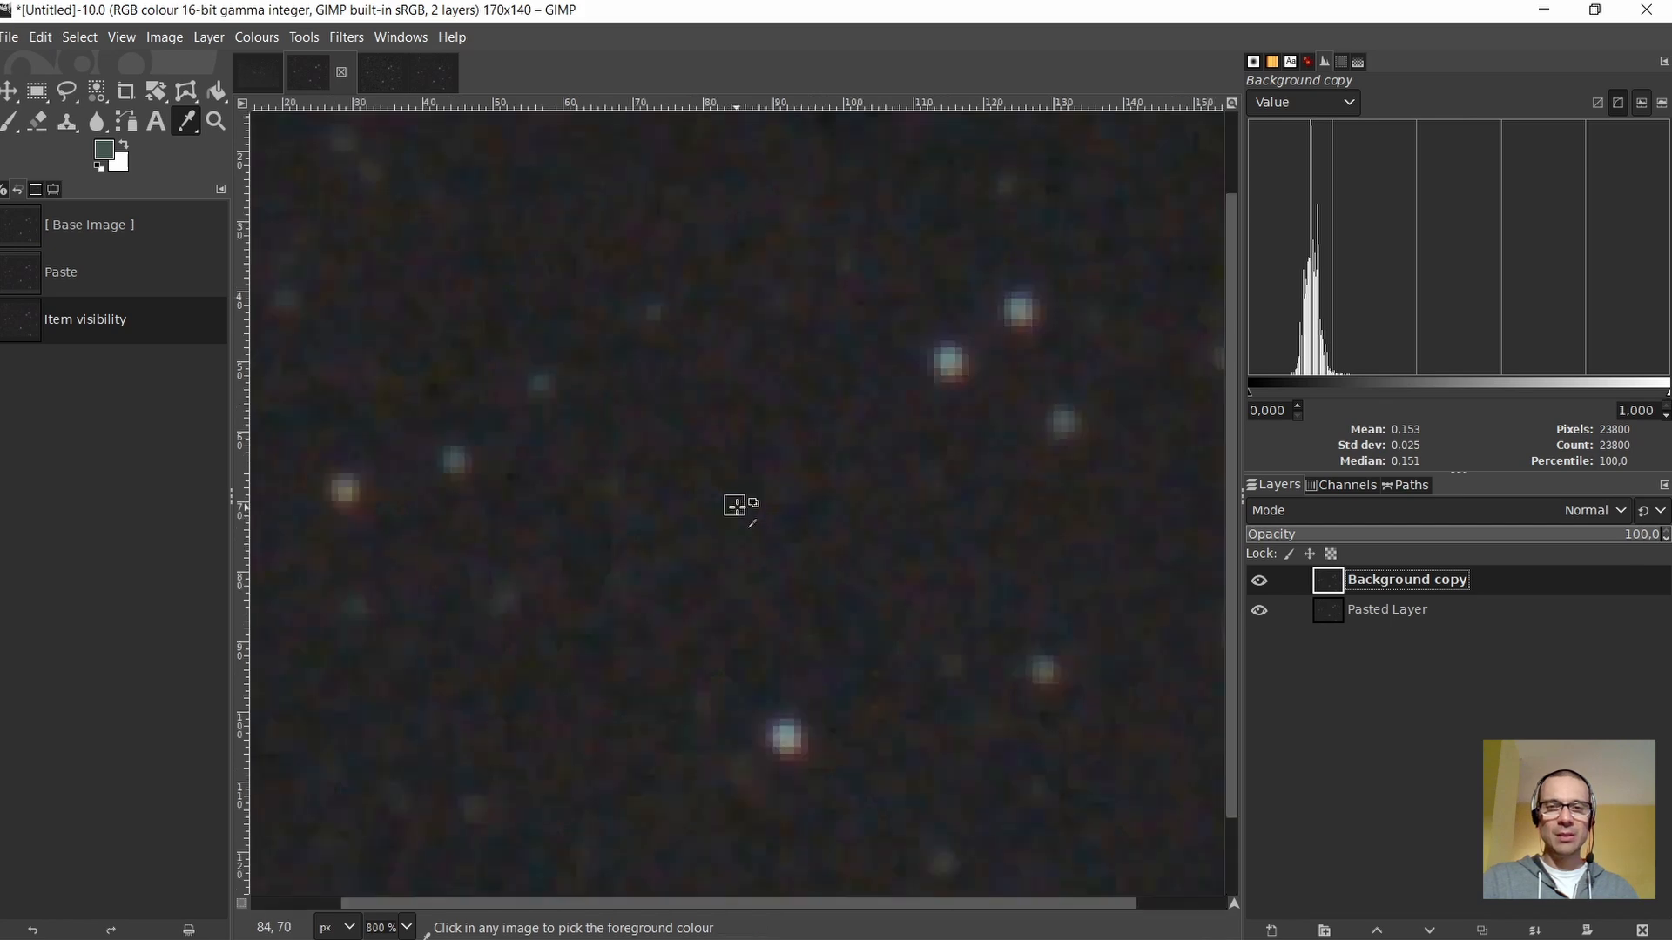
Toggle the Background copy layer for another before/after comparison, leave it hidden, and select the Pasted Layer
{"action": "left_click", "coordinate": [1258, 581]}
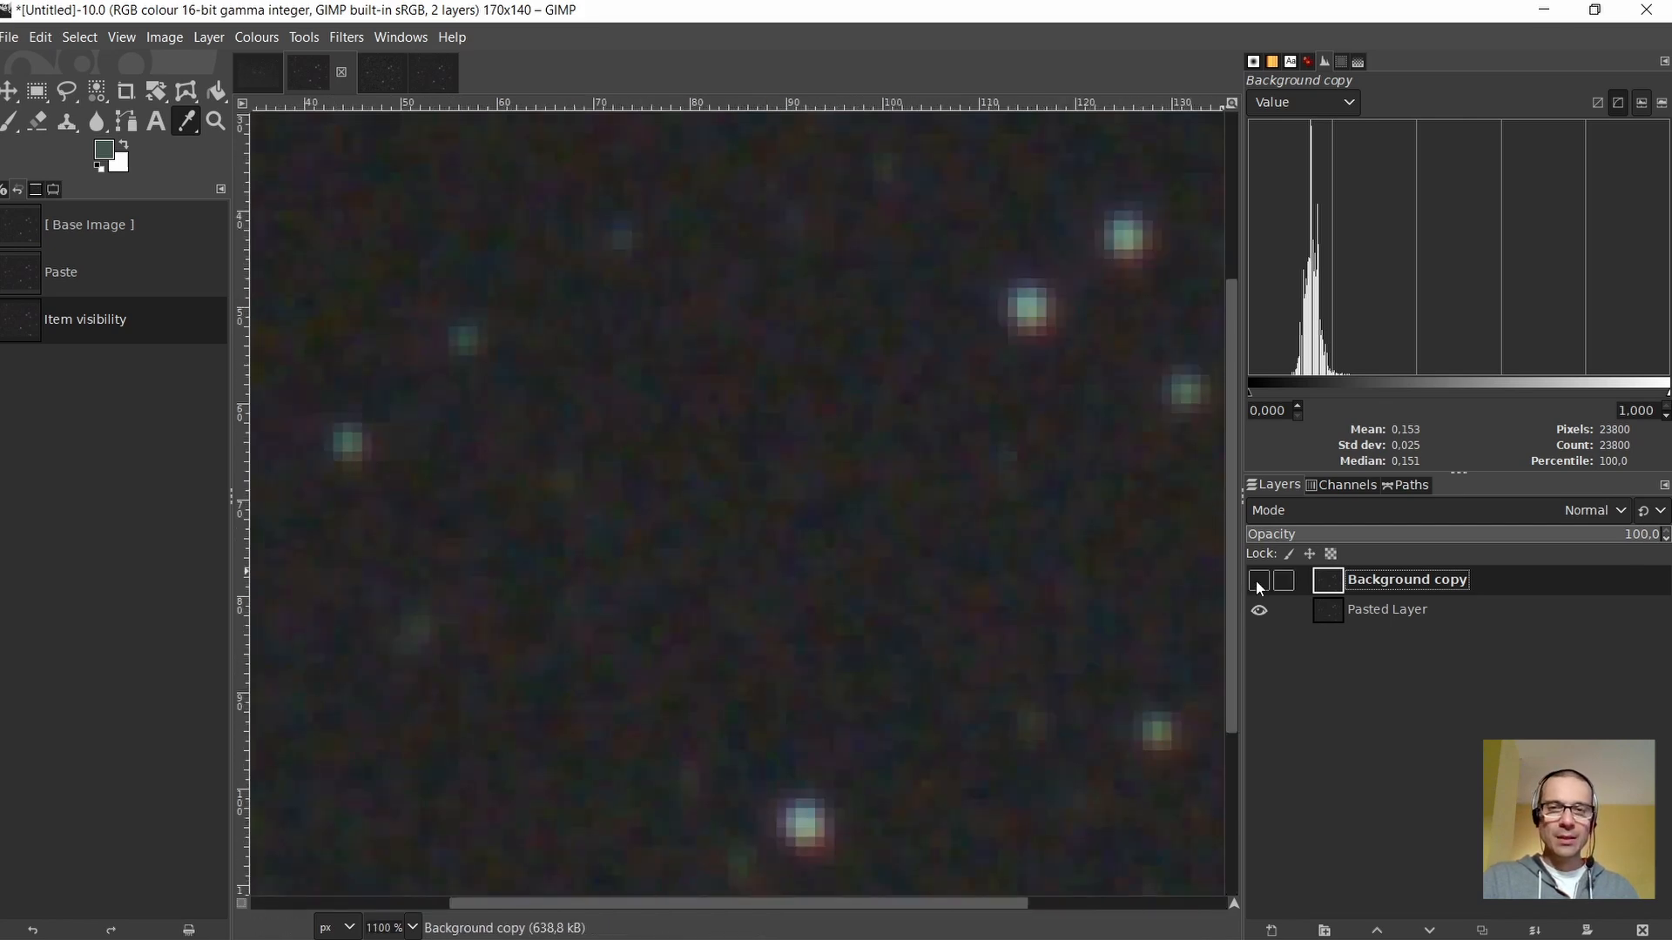
{"action": "left_click", "coordinate": [1257, 581]}
{"action": "left_click", "coordinate": [1257, 581]}
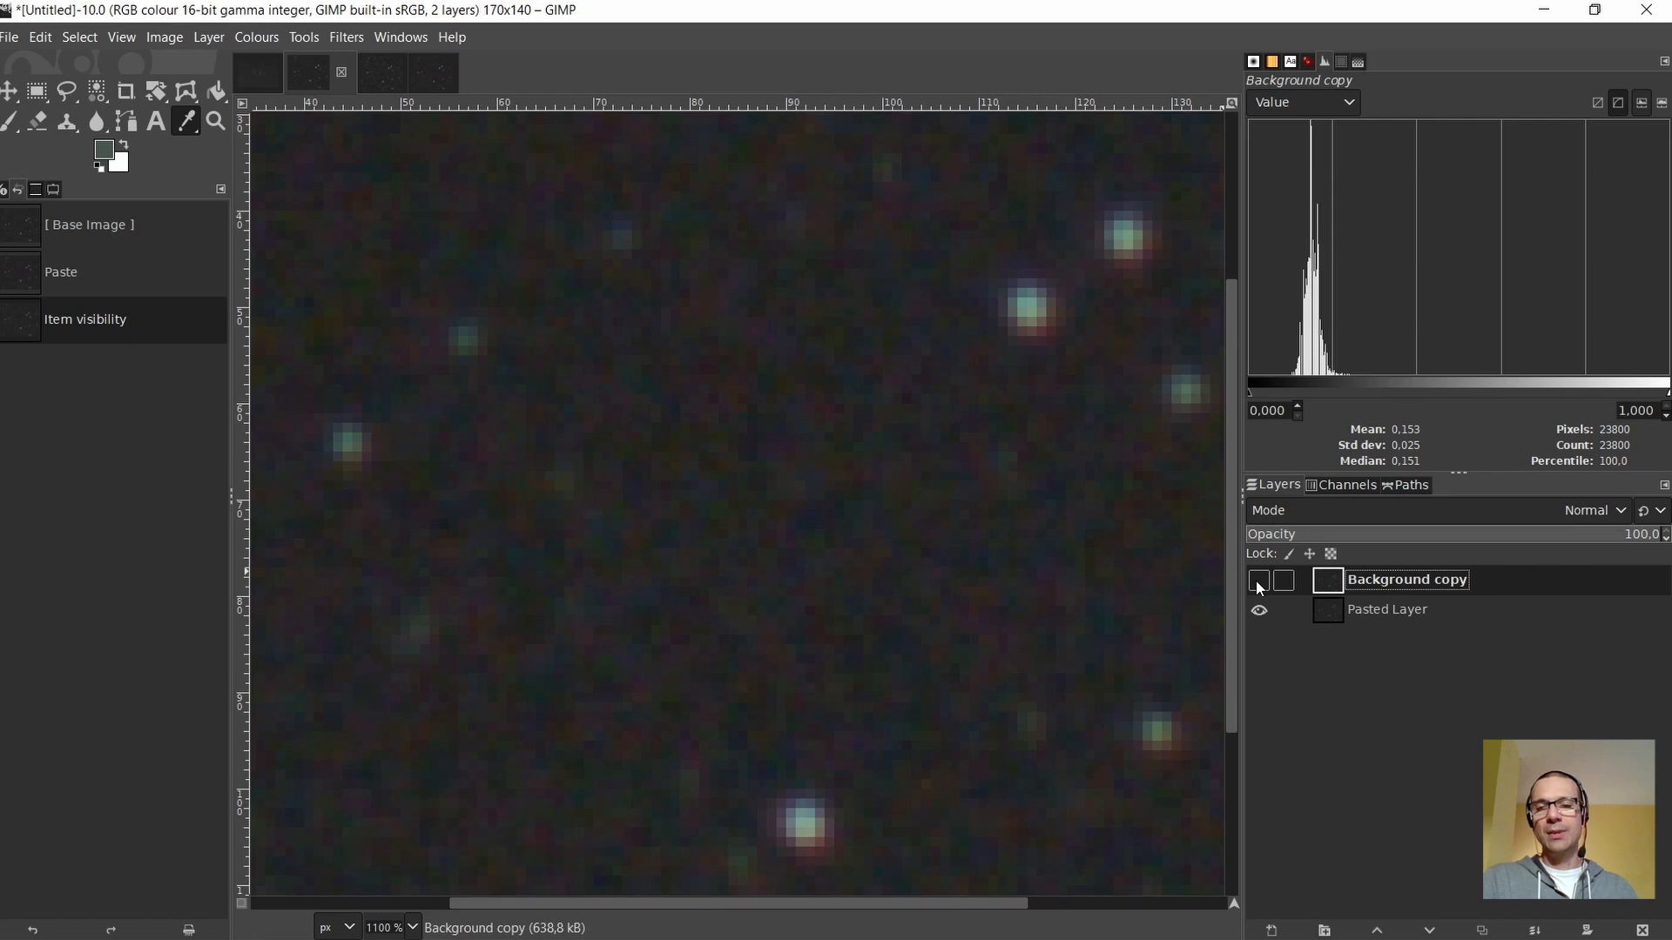
{"action": "left_click", "coordinate": [1325, 610]}
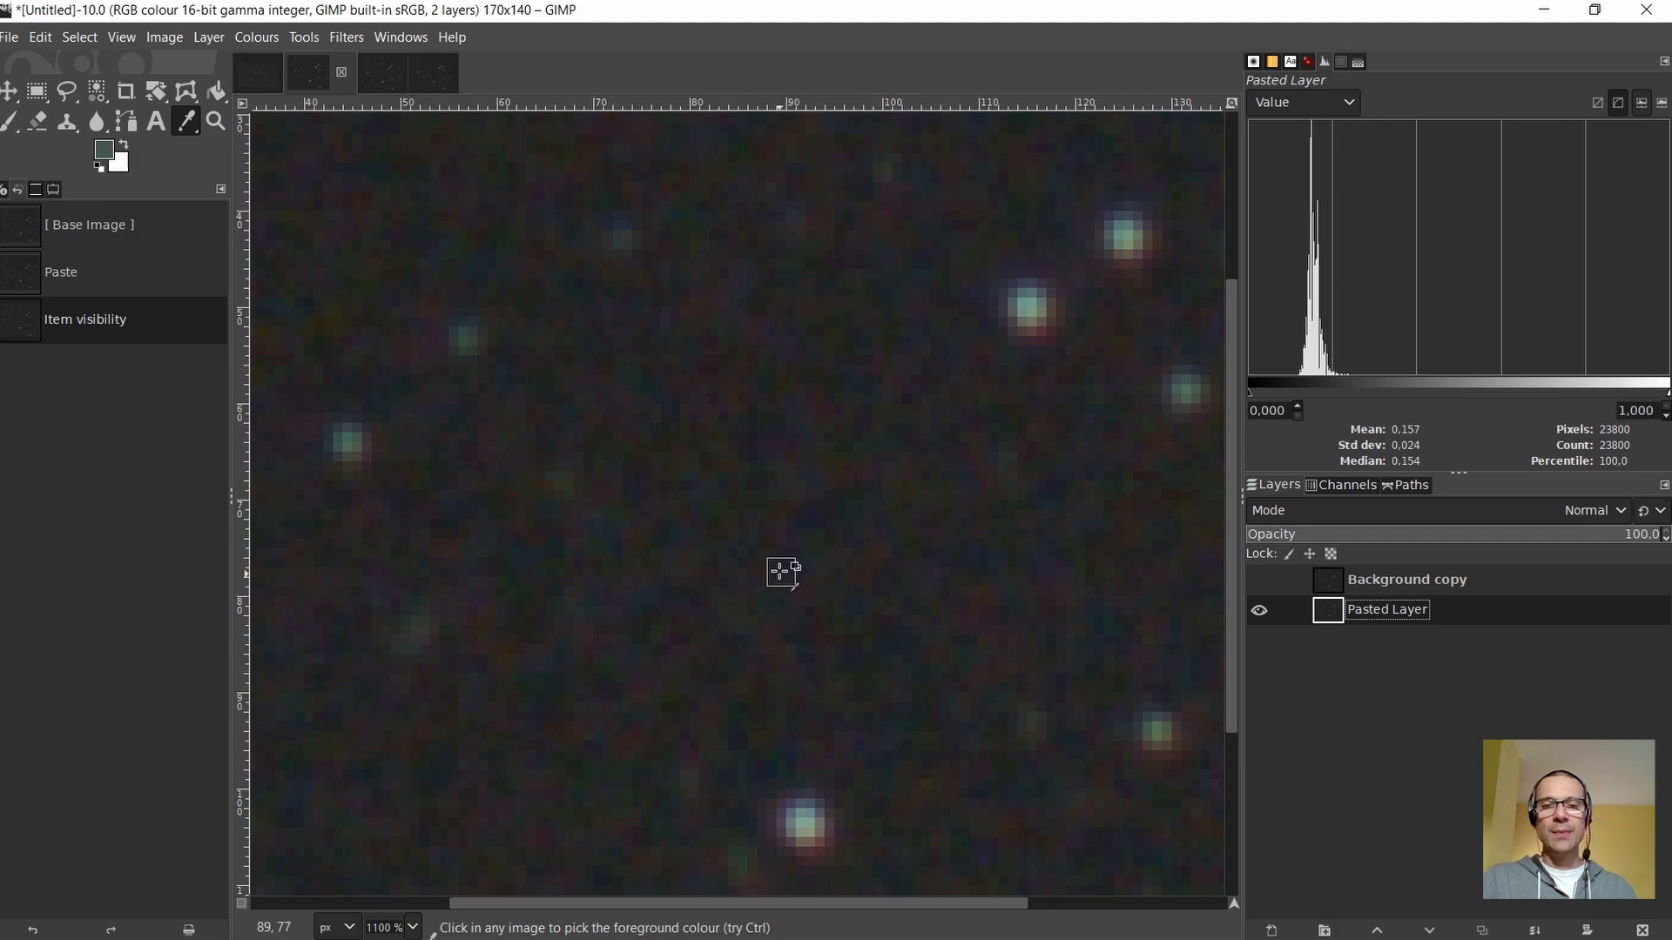
Compare the stars with and without green removal by toggling the Background copy layer, leave it hidden, and check its histogram
{"action": "left_click", "coordinate": [1259, 581]}
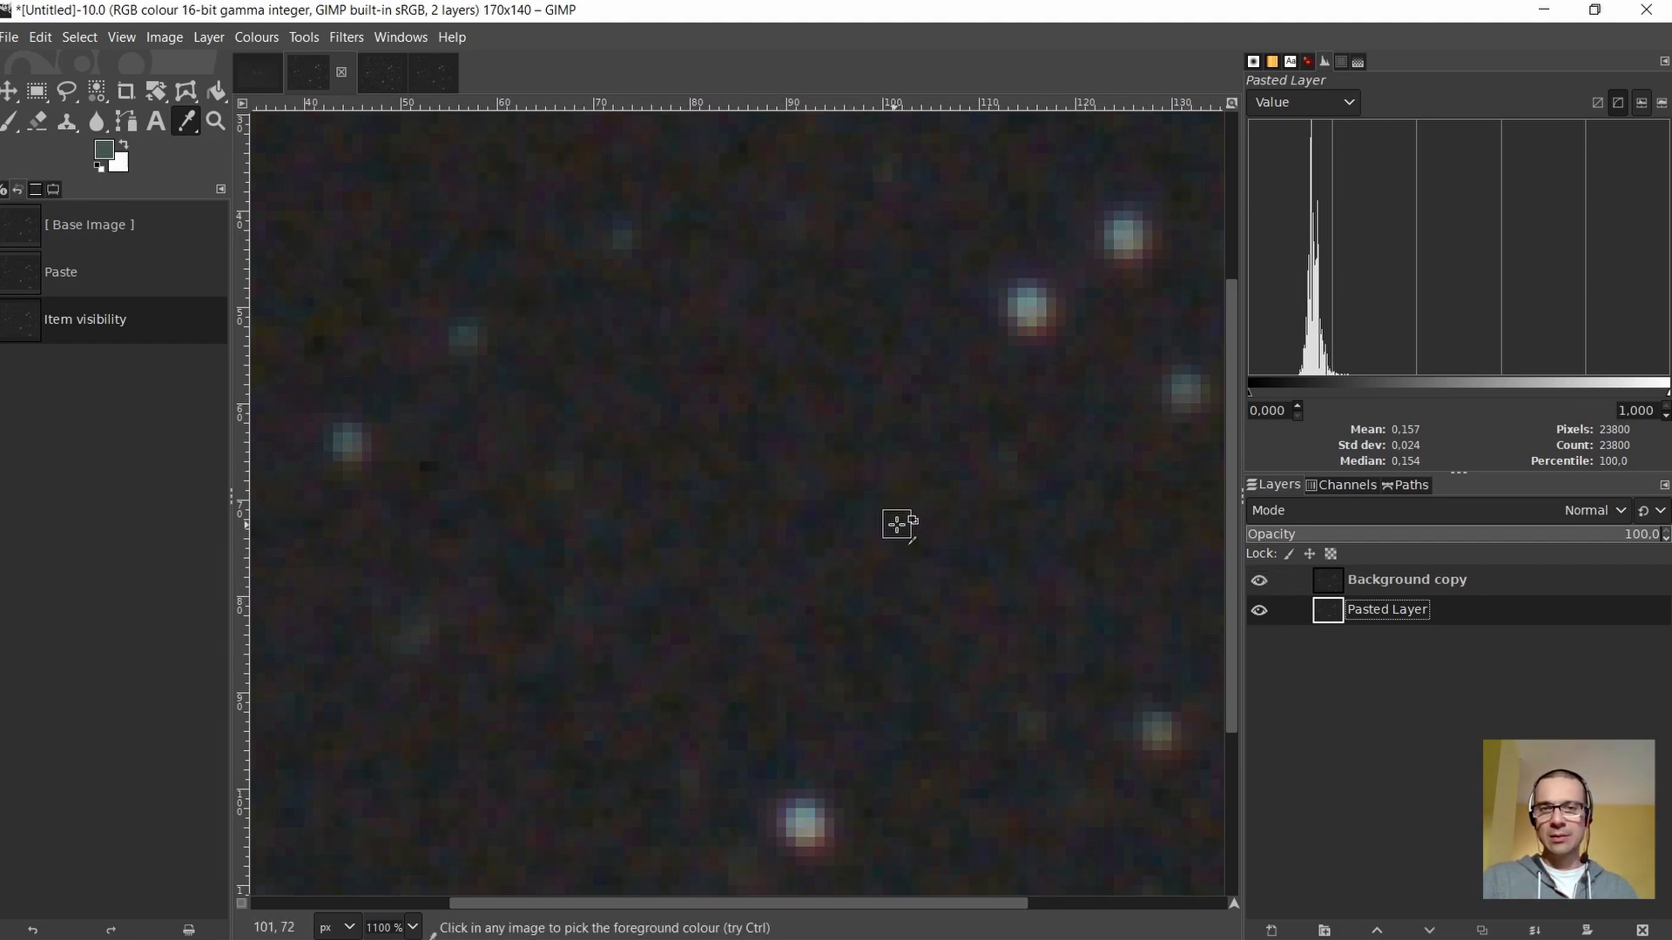
{"action": "left_click", "coordinate": [1260, 583]}
{"action": "left_click", "coordinate": [1261, 583]}
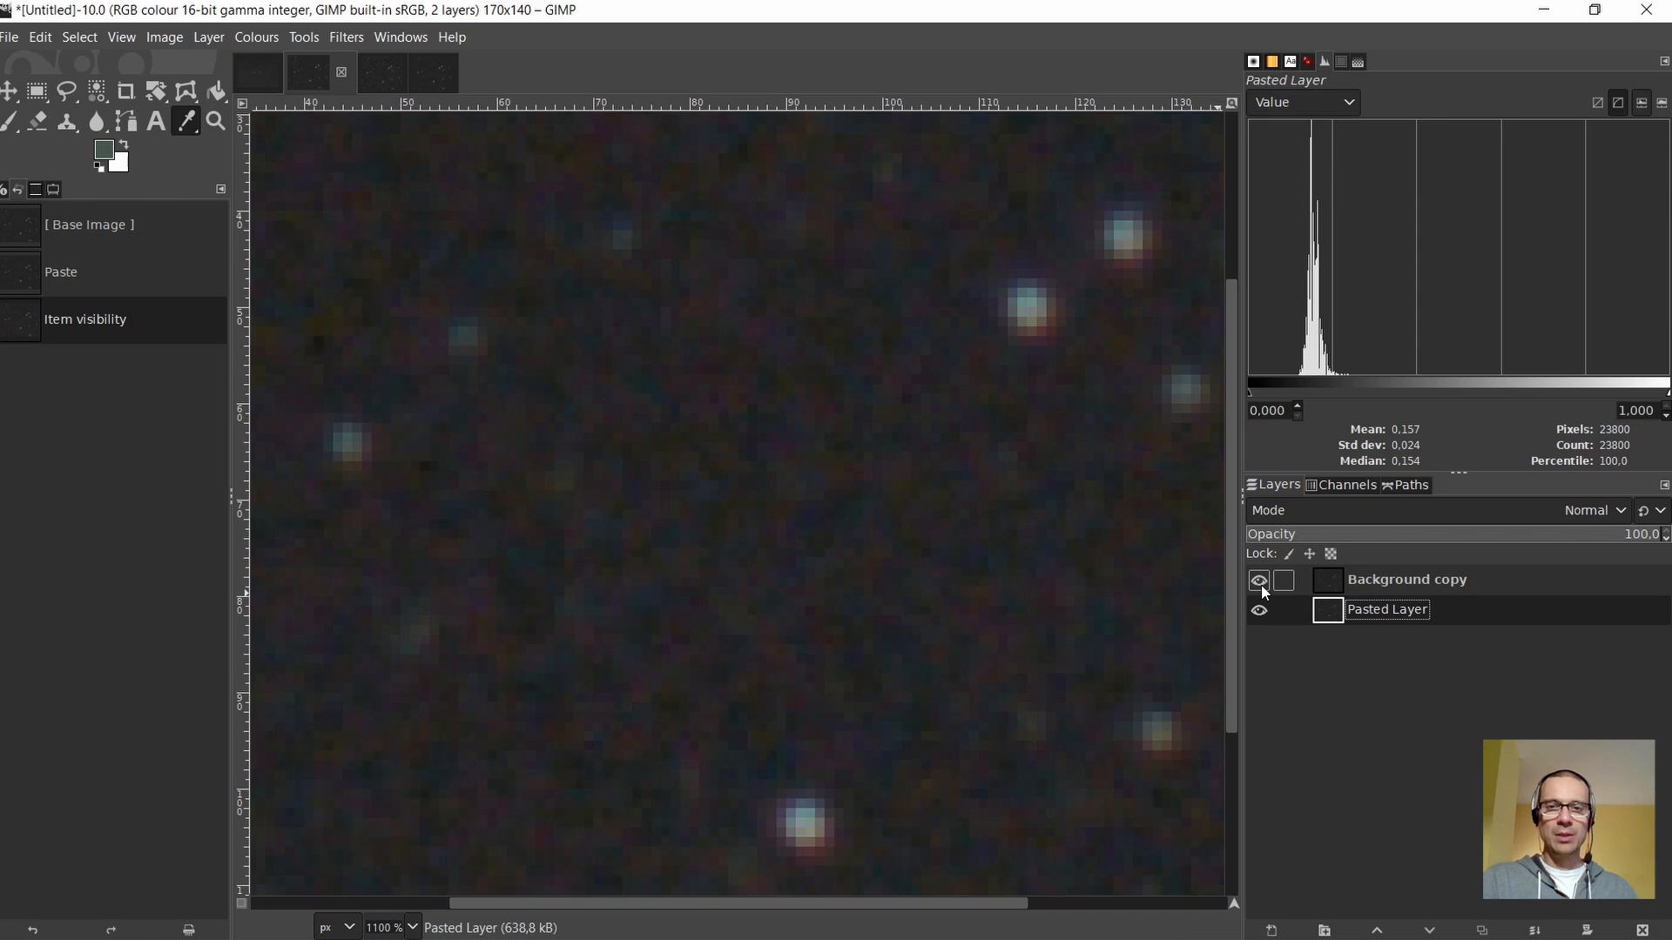
{"action": "left_click", "coordinate": [1260, 583]}
{"action": "left_click", "coordinate": [1261, 583]}
{"action": "left_click", "coordinate": [1261, 583]}
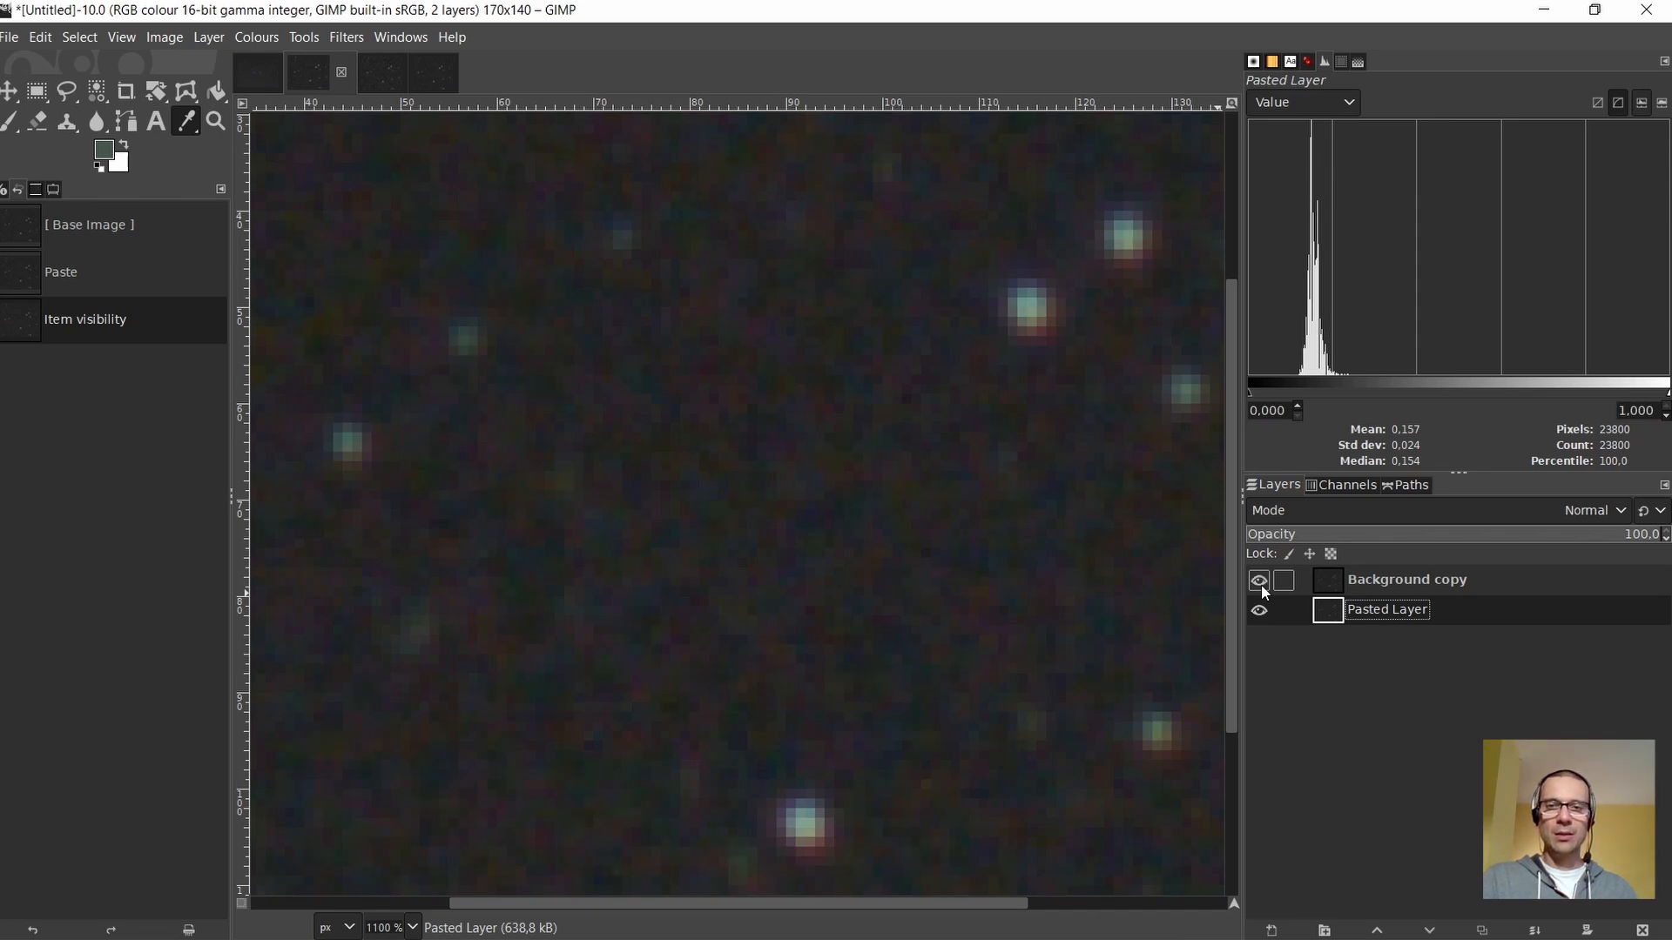
{"action": "left_click", "coordinate": [1261, 583]}
{"action": "left_click", "coordinate": [1261, 583]}
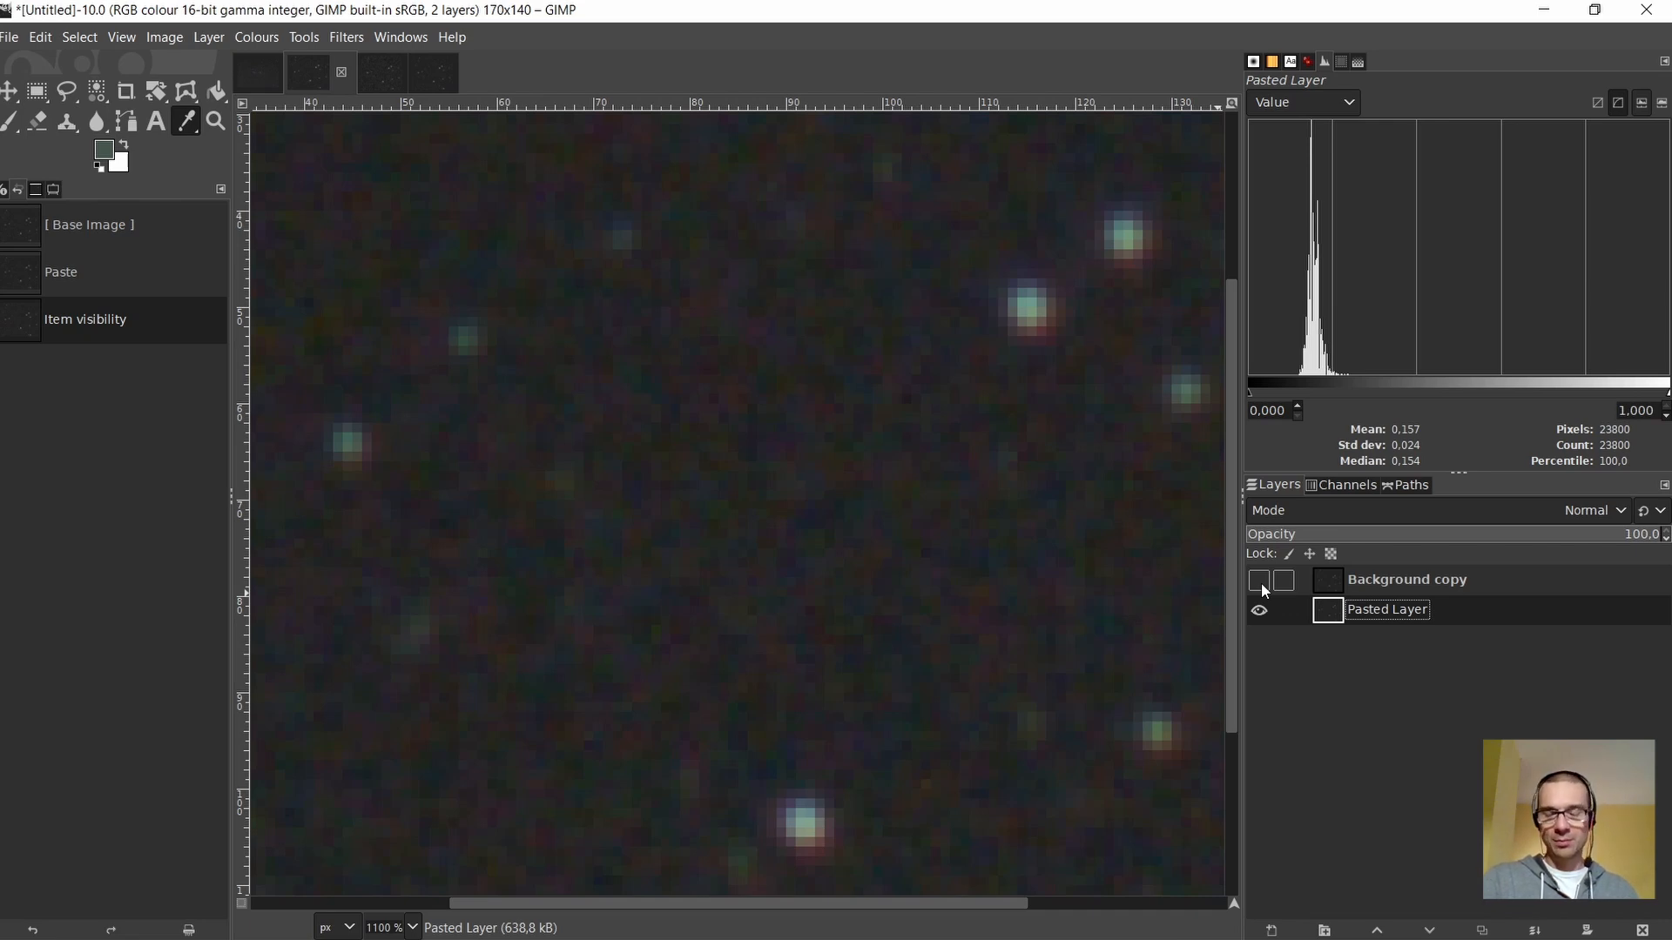
{"action": "left_click", "coordinate": [1325, 590]}
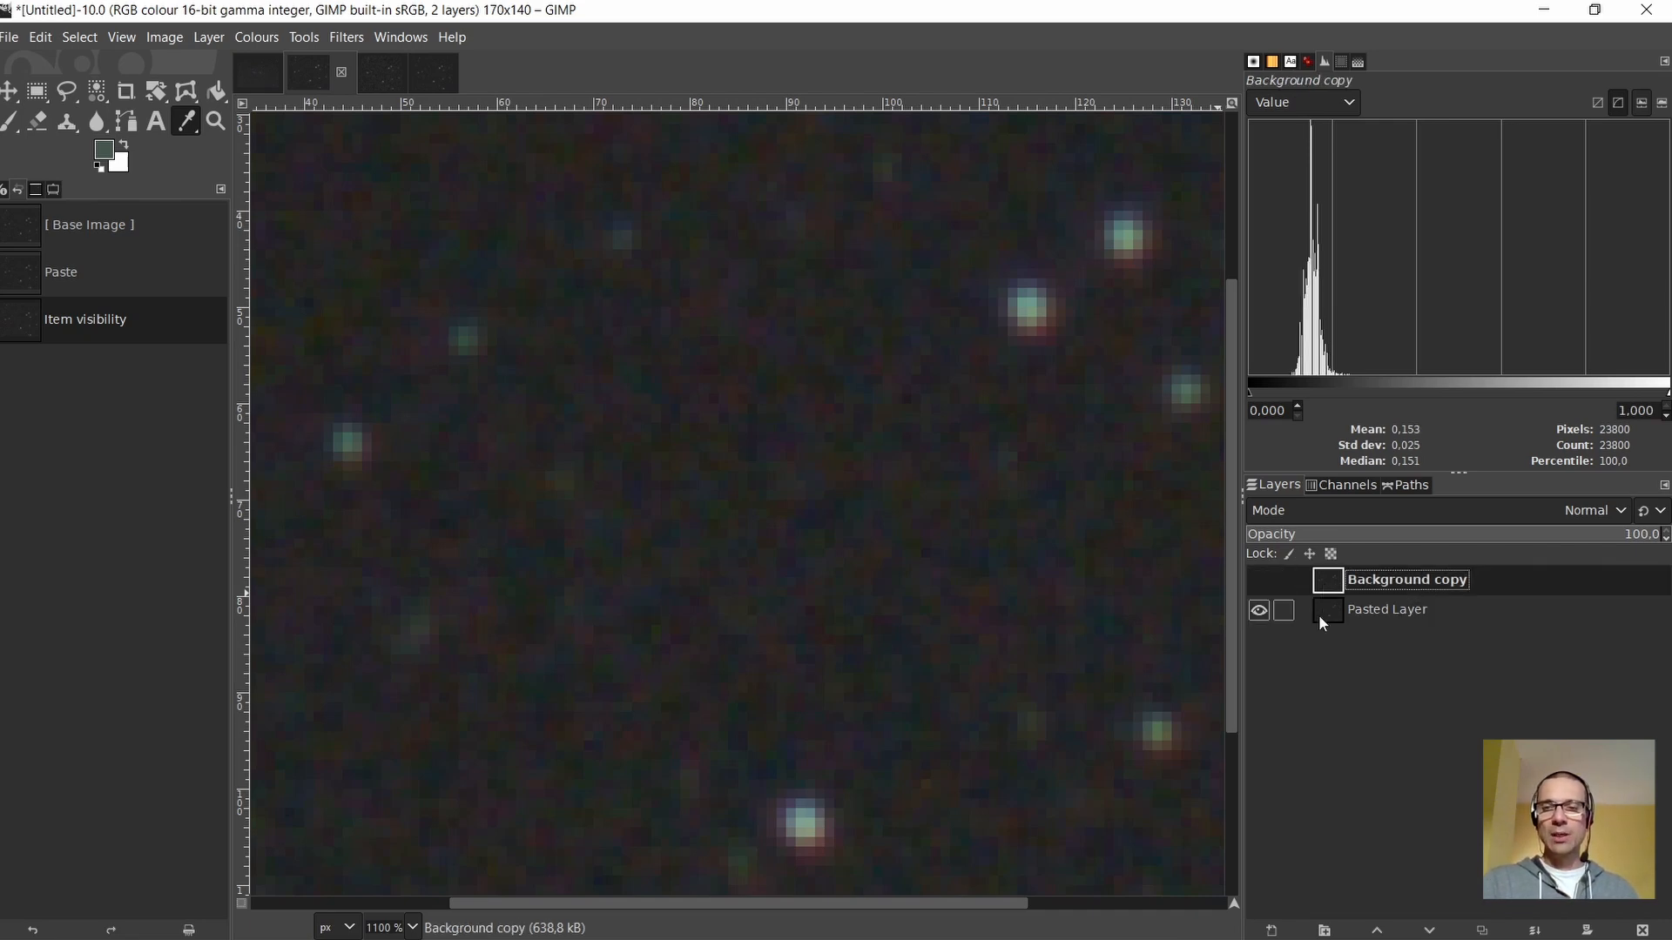
Duplicate the Pasted Layer, move the duplicate to the top of the layer stack, and hide it
{"action": "left_click", "coordinate": [1324, 610]}
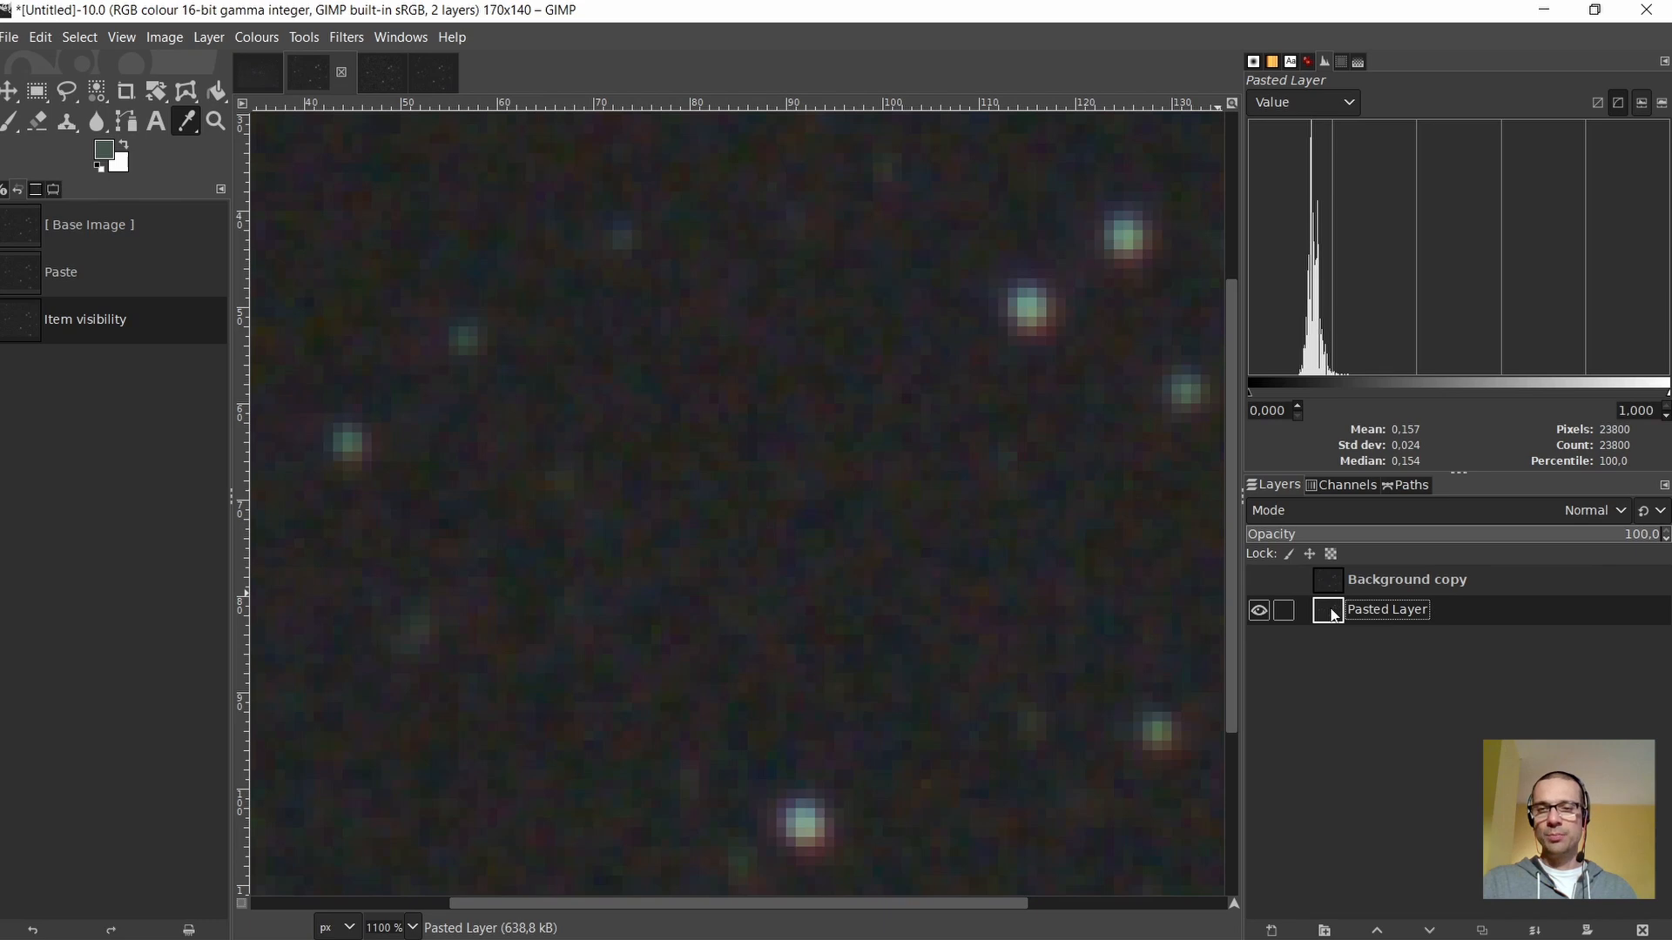
{"action": "right_click", "coordinate": [1334, 615]}
{"action": "left_click", "coordinate": [1414, 233]}
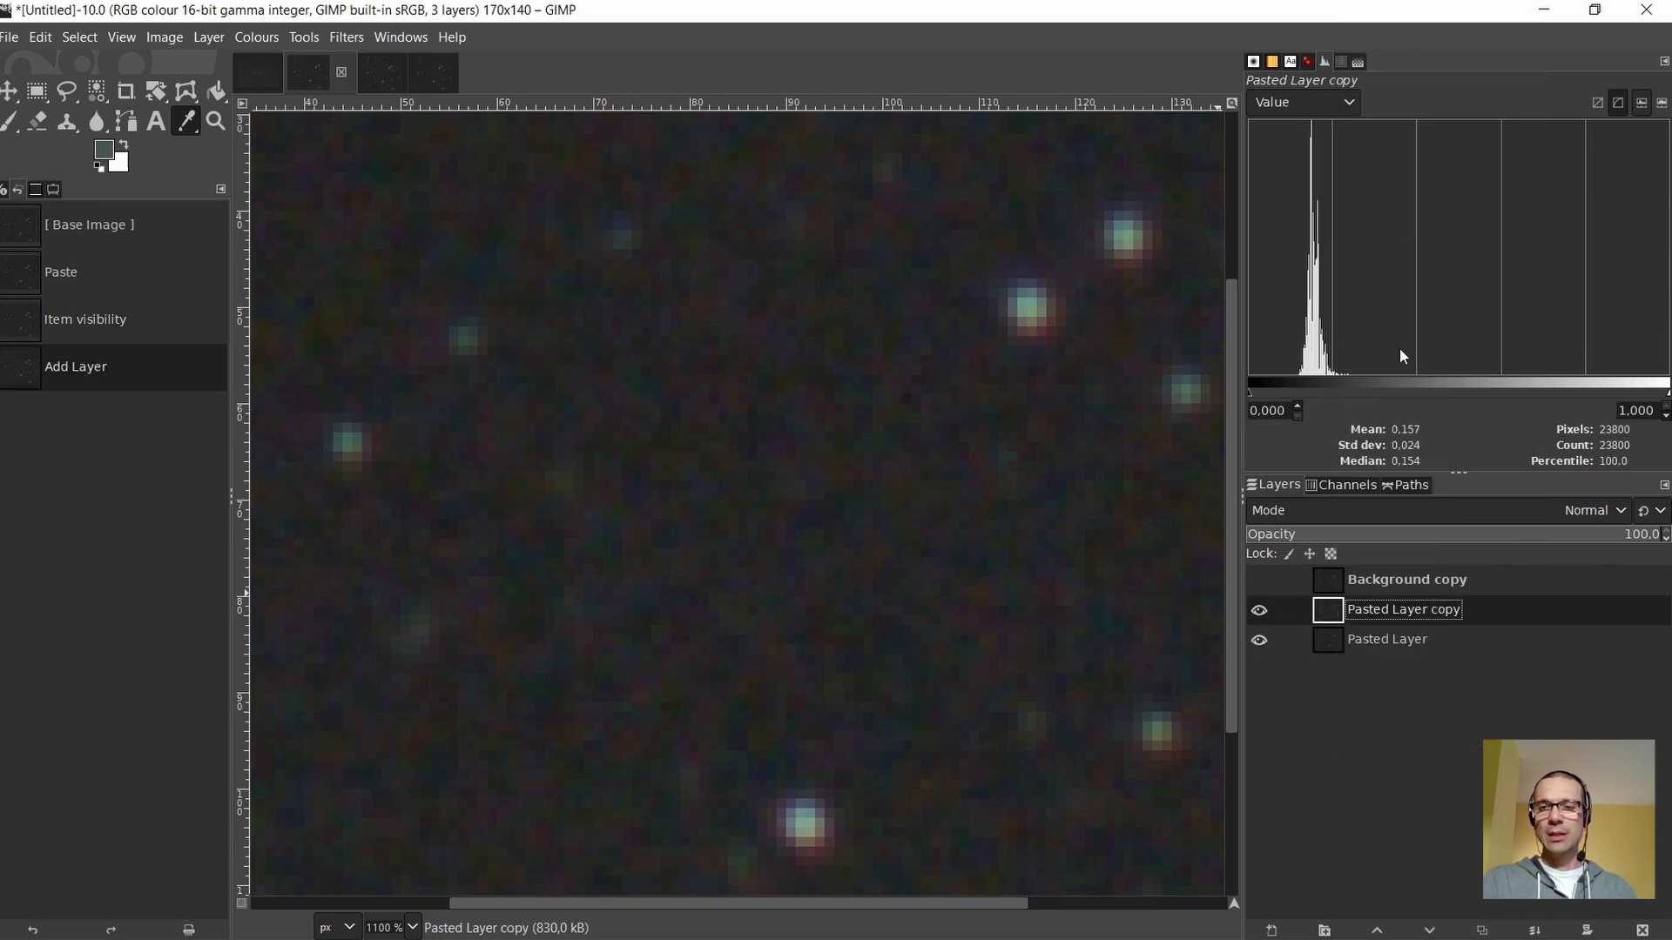
{"action": "left_click_drag", "start_coordinate": [1328, 612], "coordinate": [1341, 576]}
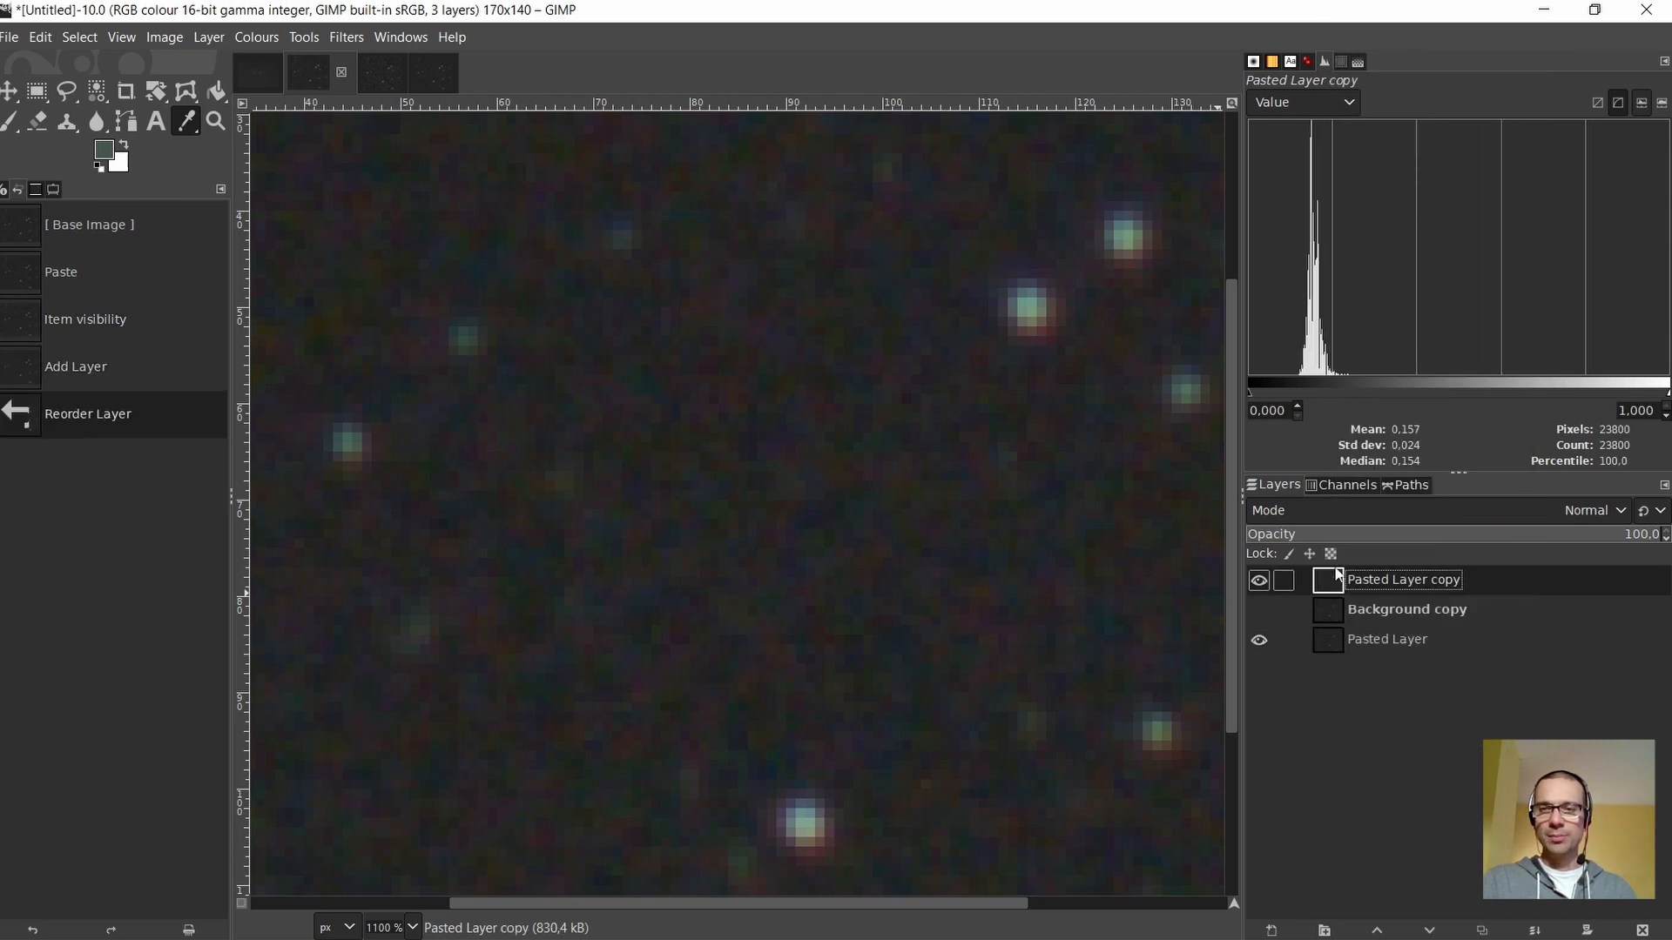
{"action": "left_click", "coordinate": [1254, 581]}
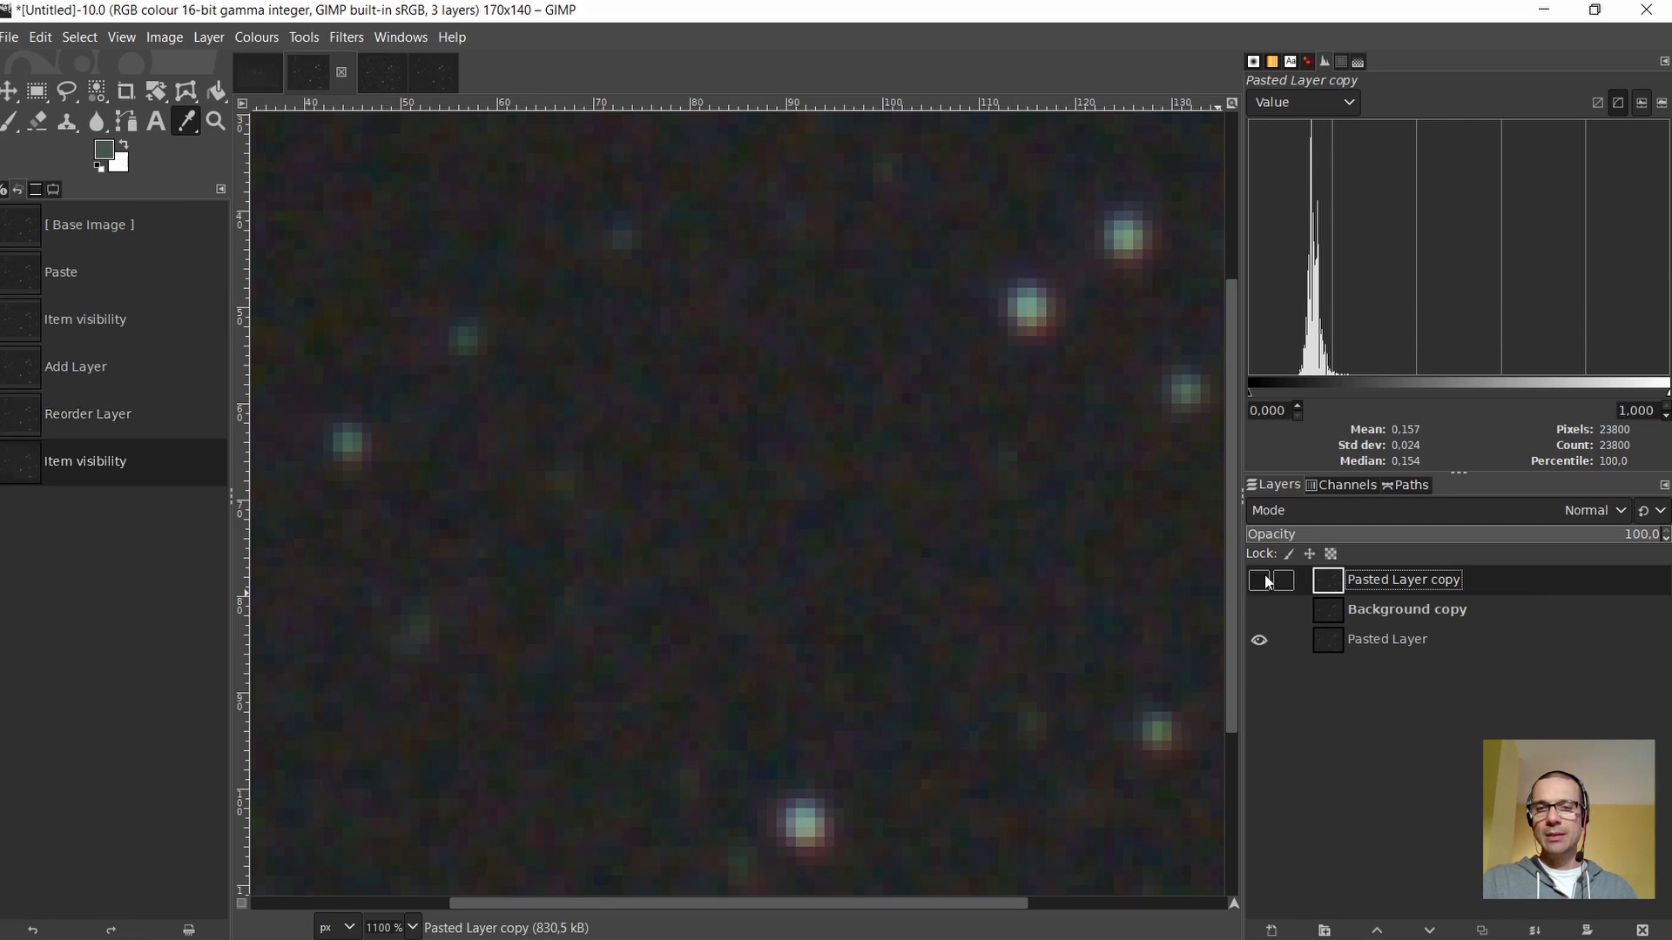
Set the blend mode of the Pasted Layer copy to Luminance
{"action": "left_click", "coordinate": [1374, 512]}
{"action": "scroll", "coordinate": [1358, 392], "scroll_direction": "down", "scroll_amount": 1}
{"action": "scroll", "coordinate": [1365, 295], "scroll_direction": "down", "scroll_amount": 4}
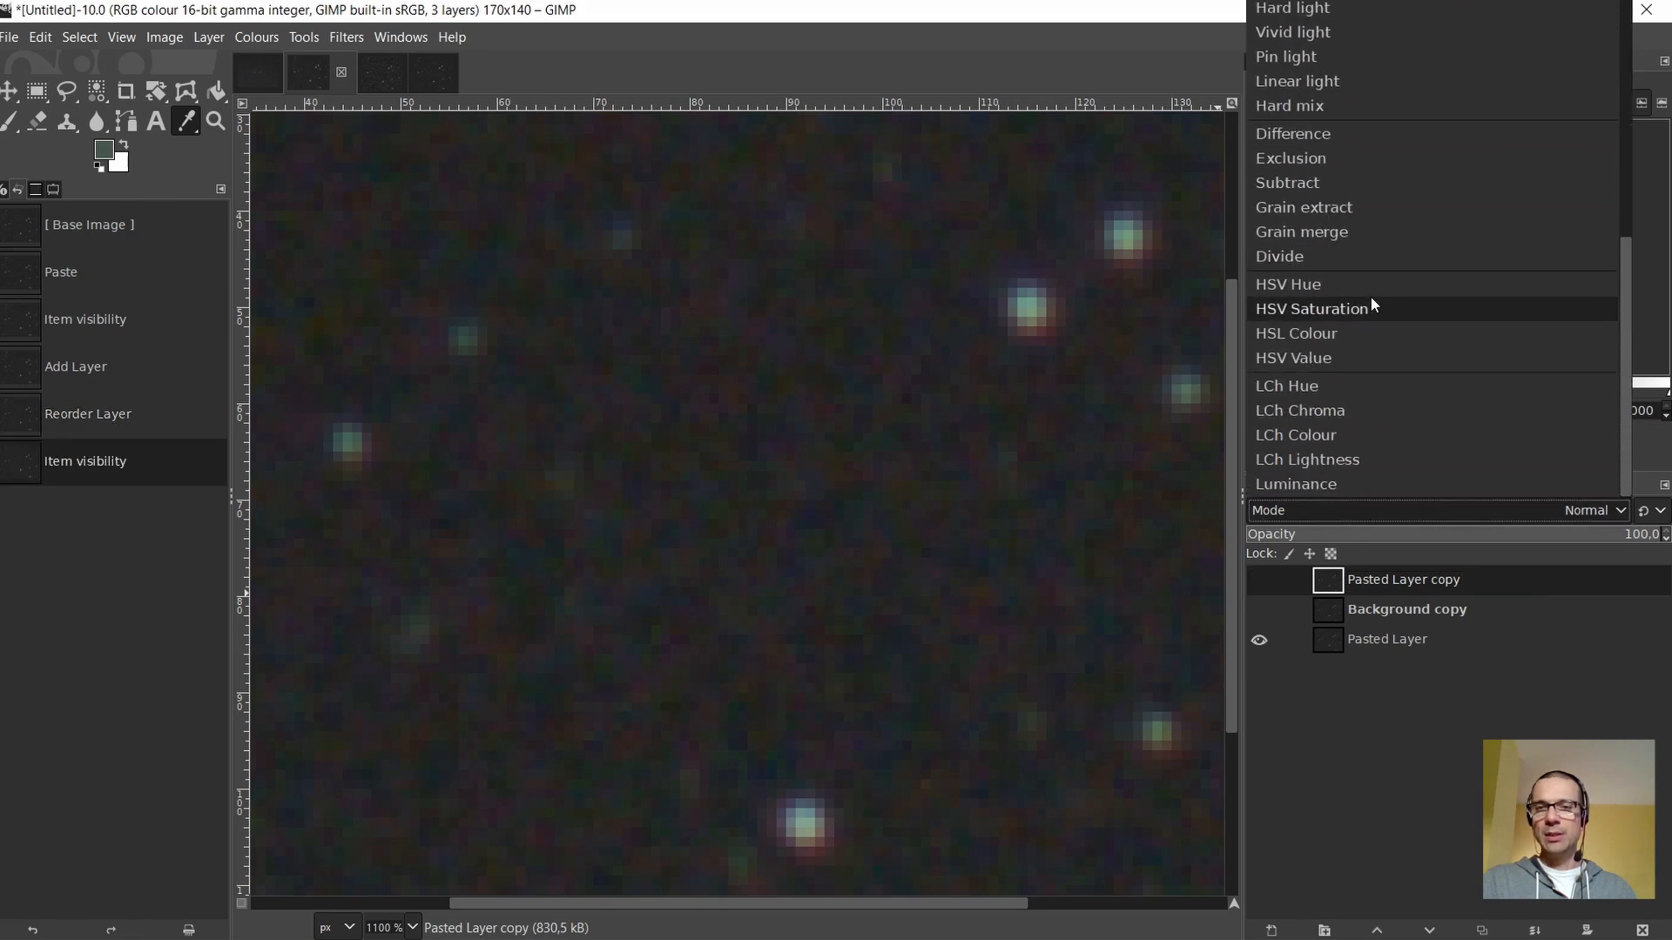
{"action": "left_click", "coordinate": [1344, 489]}
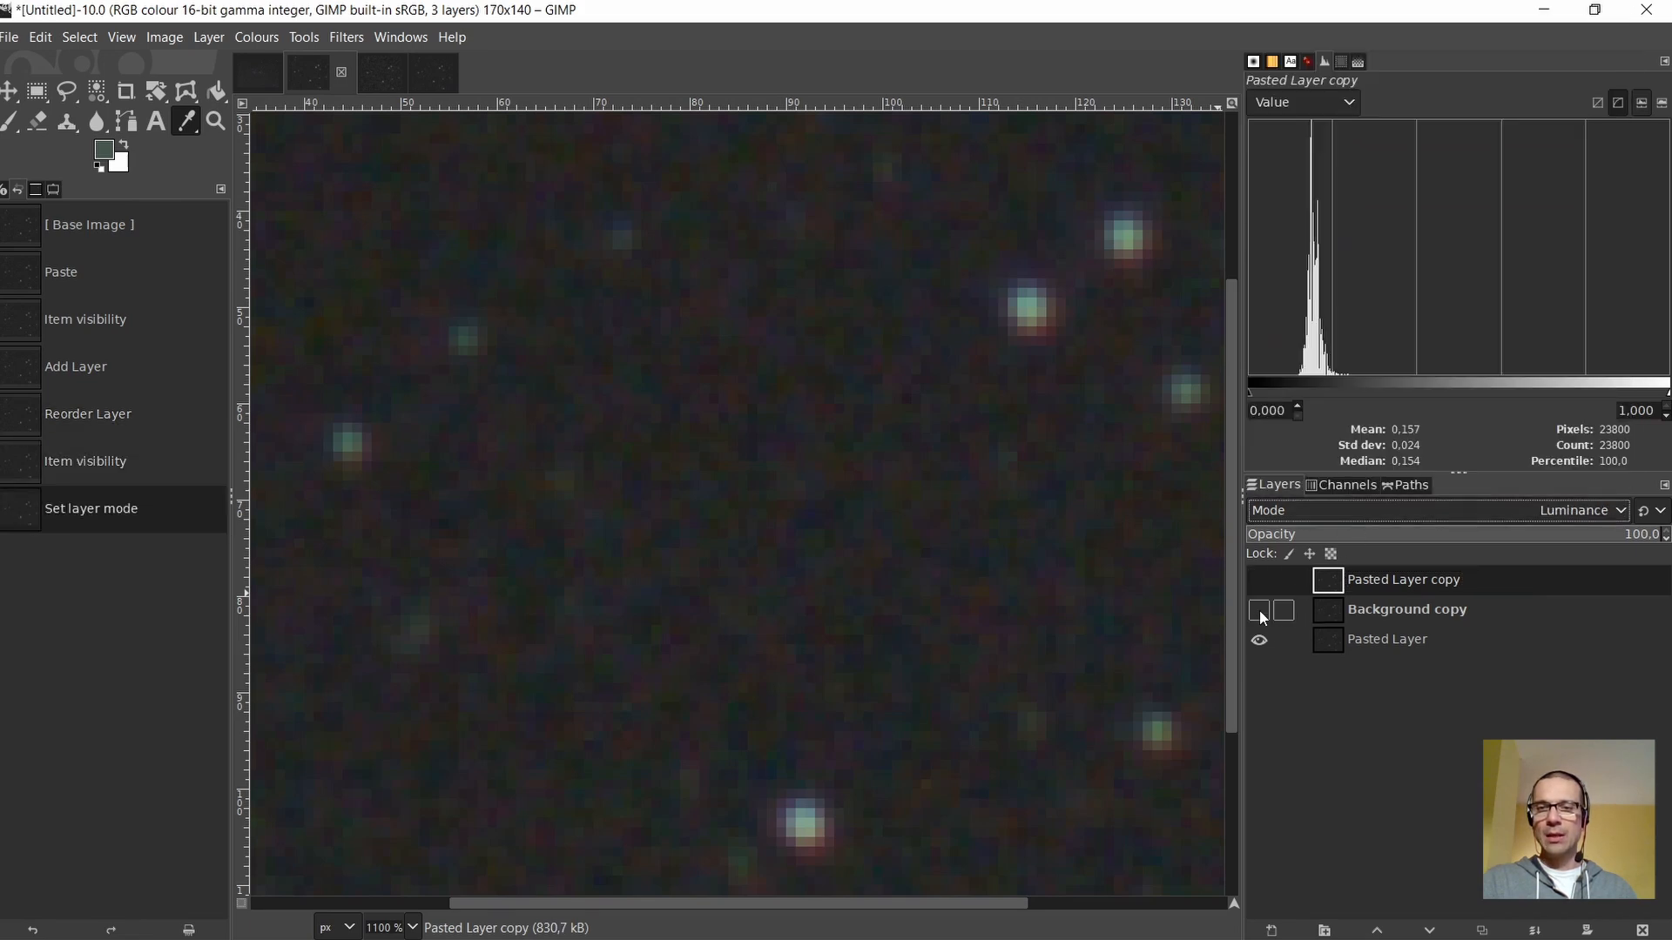
Make the Background copy layer visible and turn on the Luminance-mode Pasted Layer copy above it
{"action": "left_click", "coordinate": [1259, 610]}
{"action": "left_click", "coordinate": [1324, 610]}
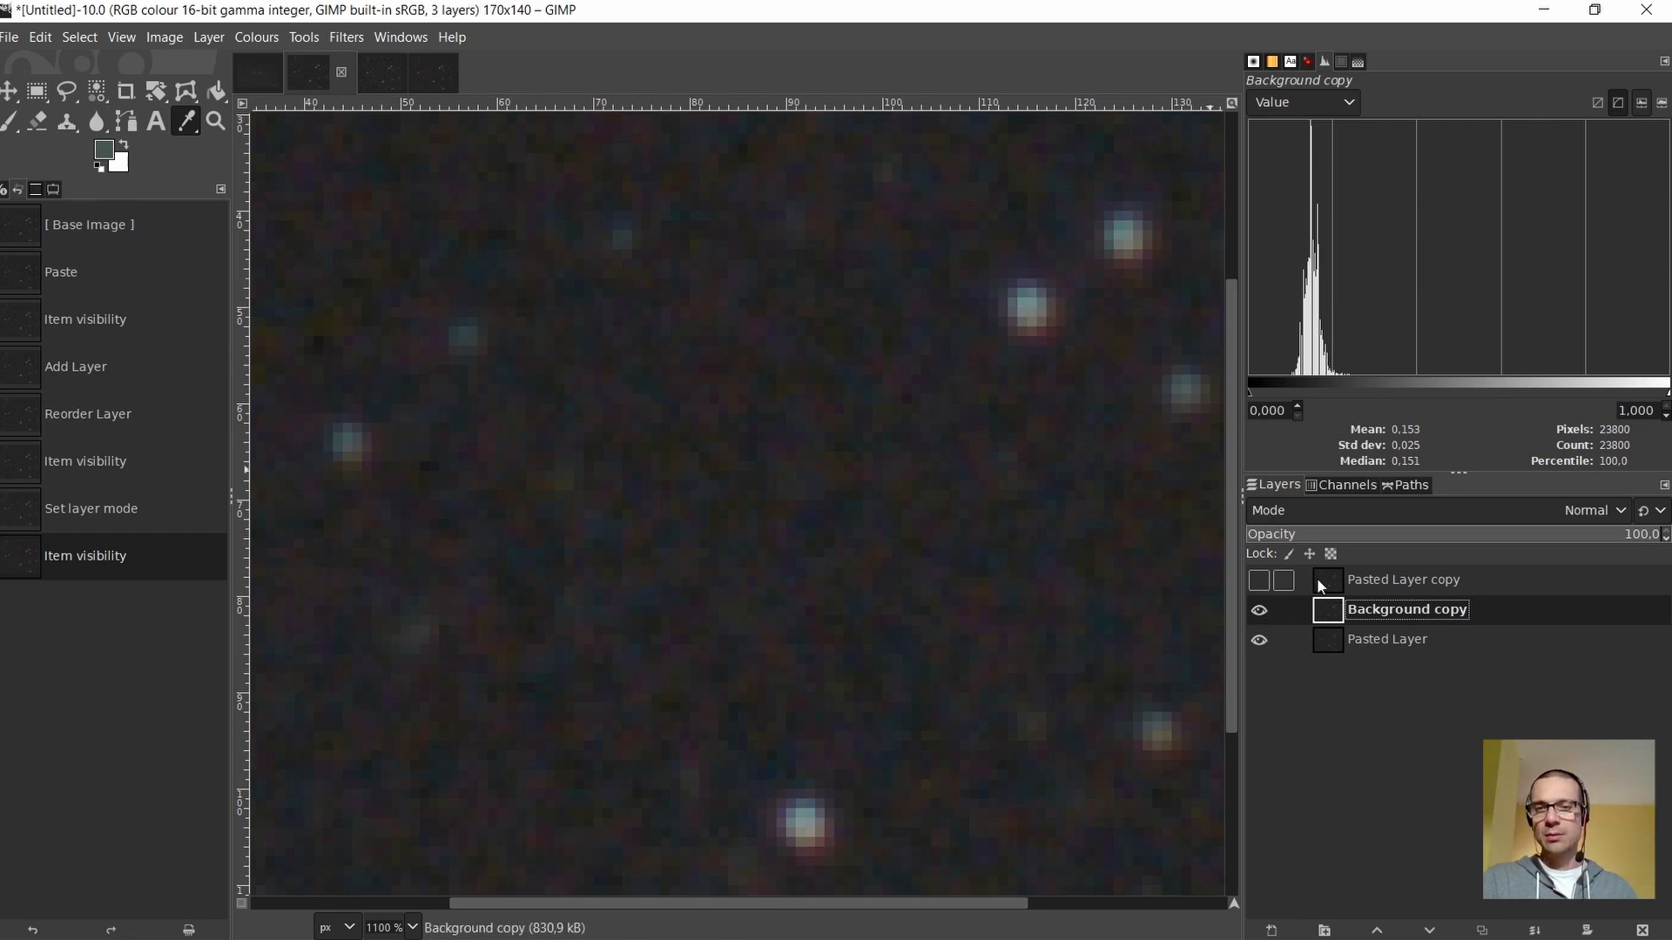
{"action": "left_click", "coordinate": [1337, 579]}
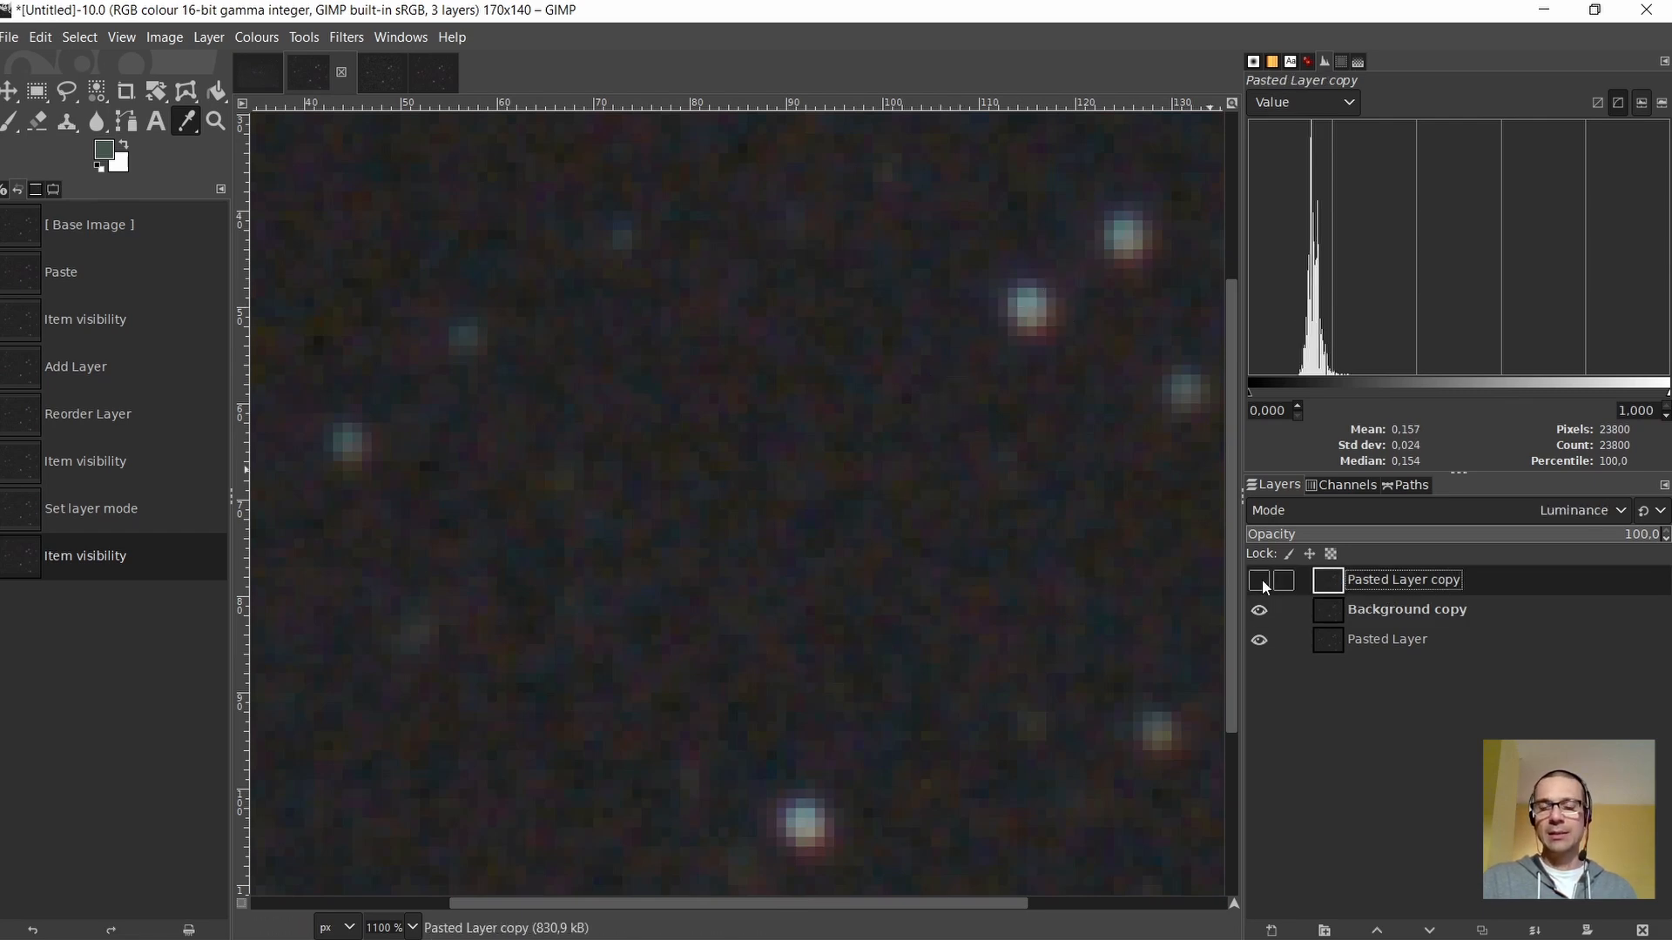
{"action": "left_click", "coordinate": [1255, 582]}
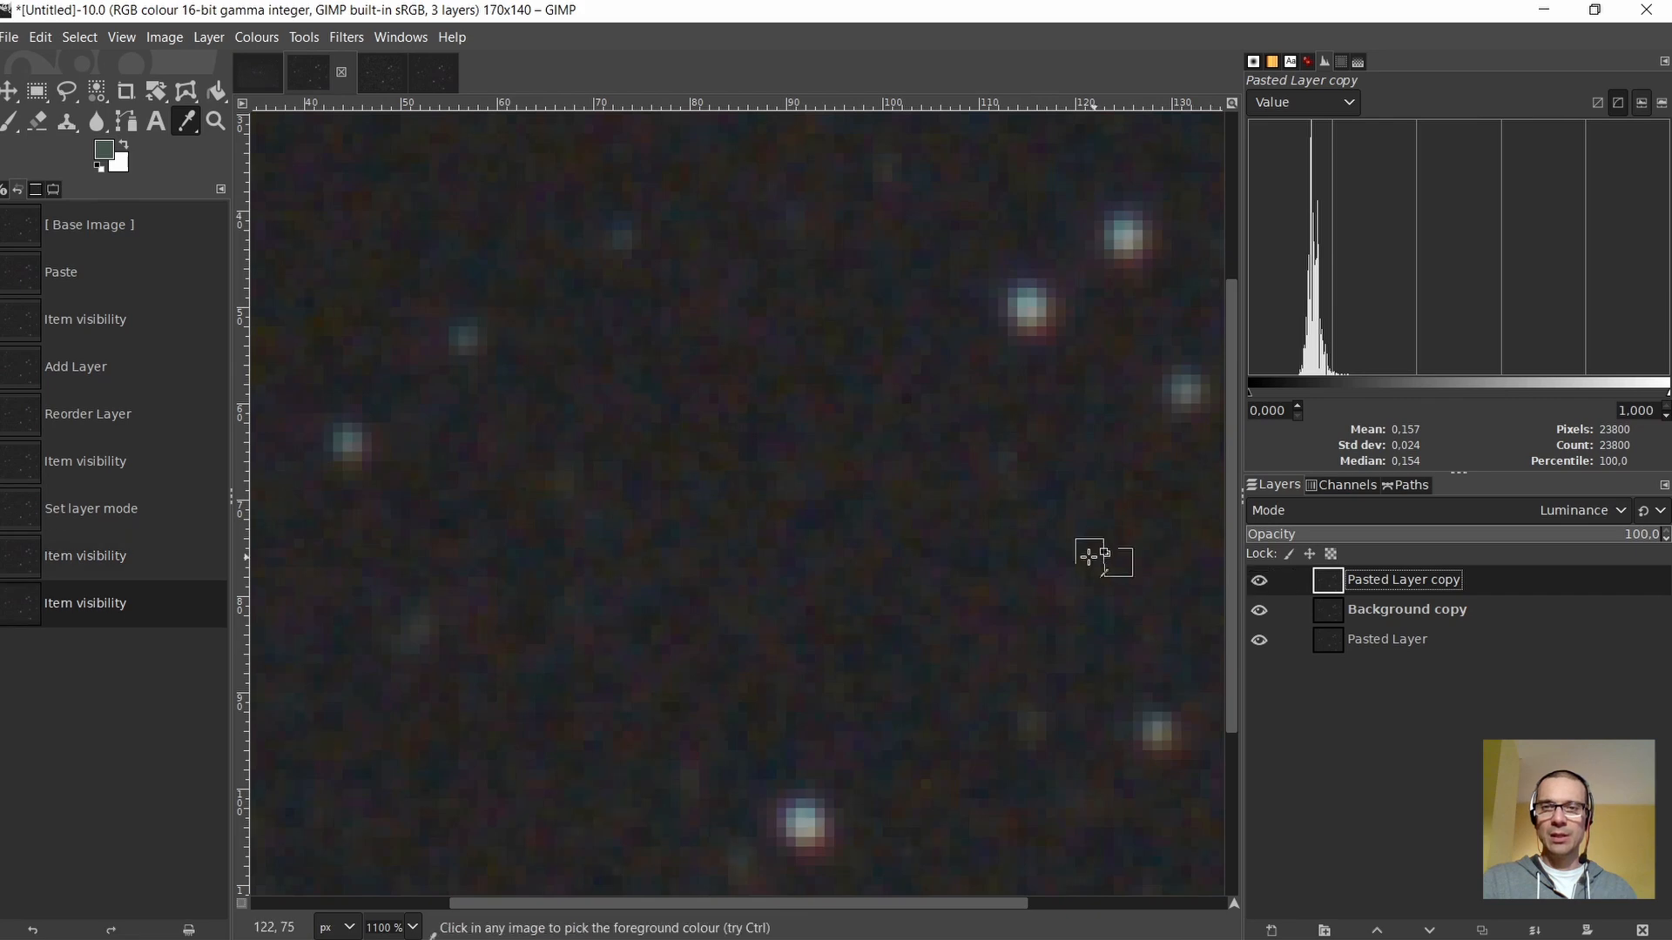
Examine the luminance-blended stars and compare the histograms of the Background copy and Pasted Layer copy
{"action": "scroll", "coordinate": [748, 566], "scroll_direction": "down", "scroll_amount": 3}
{"action": "scroll", "coordinate": [749, 566], "scroll_direction": "up", "scroll_amount": 2}
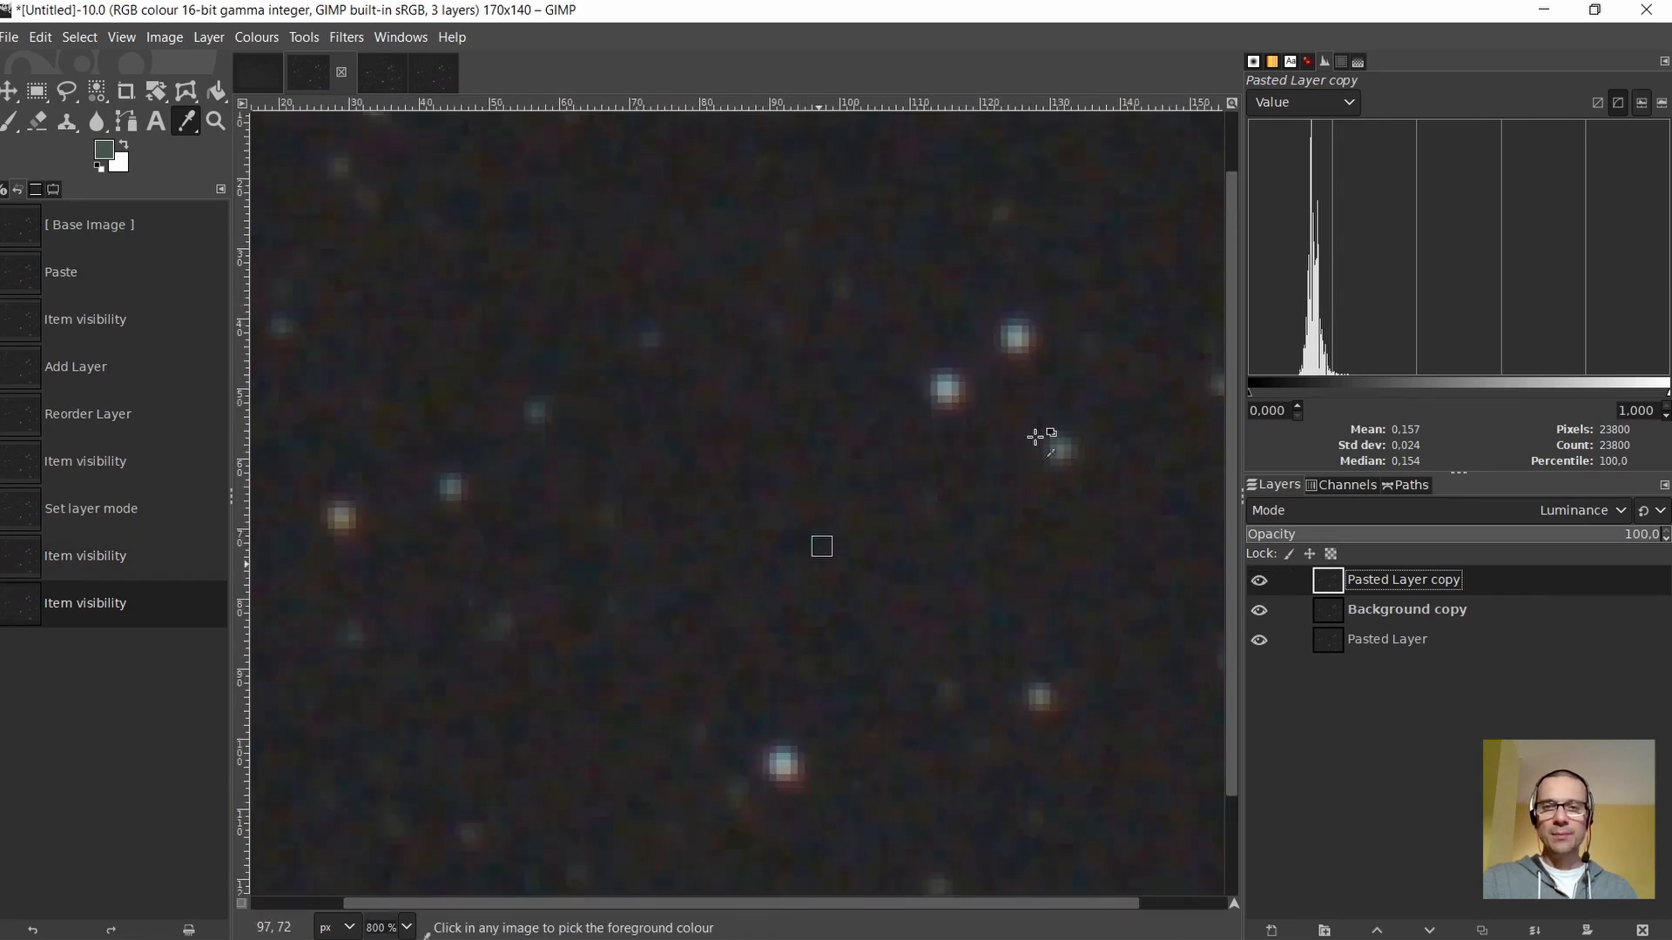
{"action": "left_click", "coordinate": [1324, 613]}
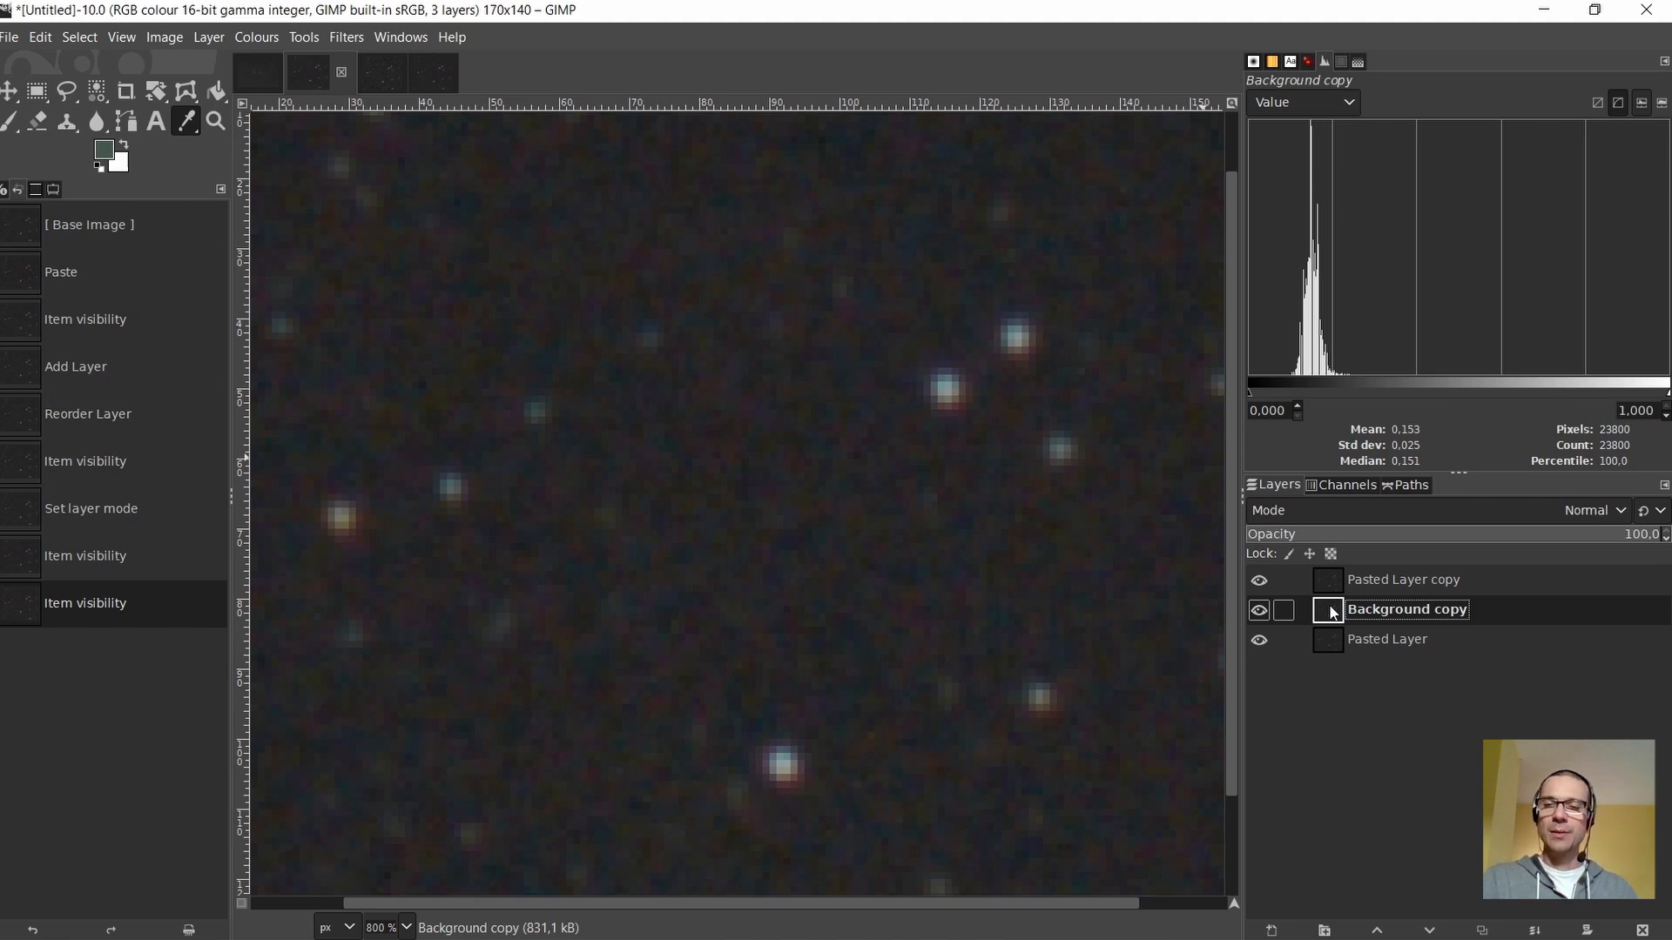
{"action": "left_click", "coordinate": [1325, 580]}
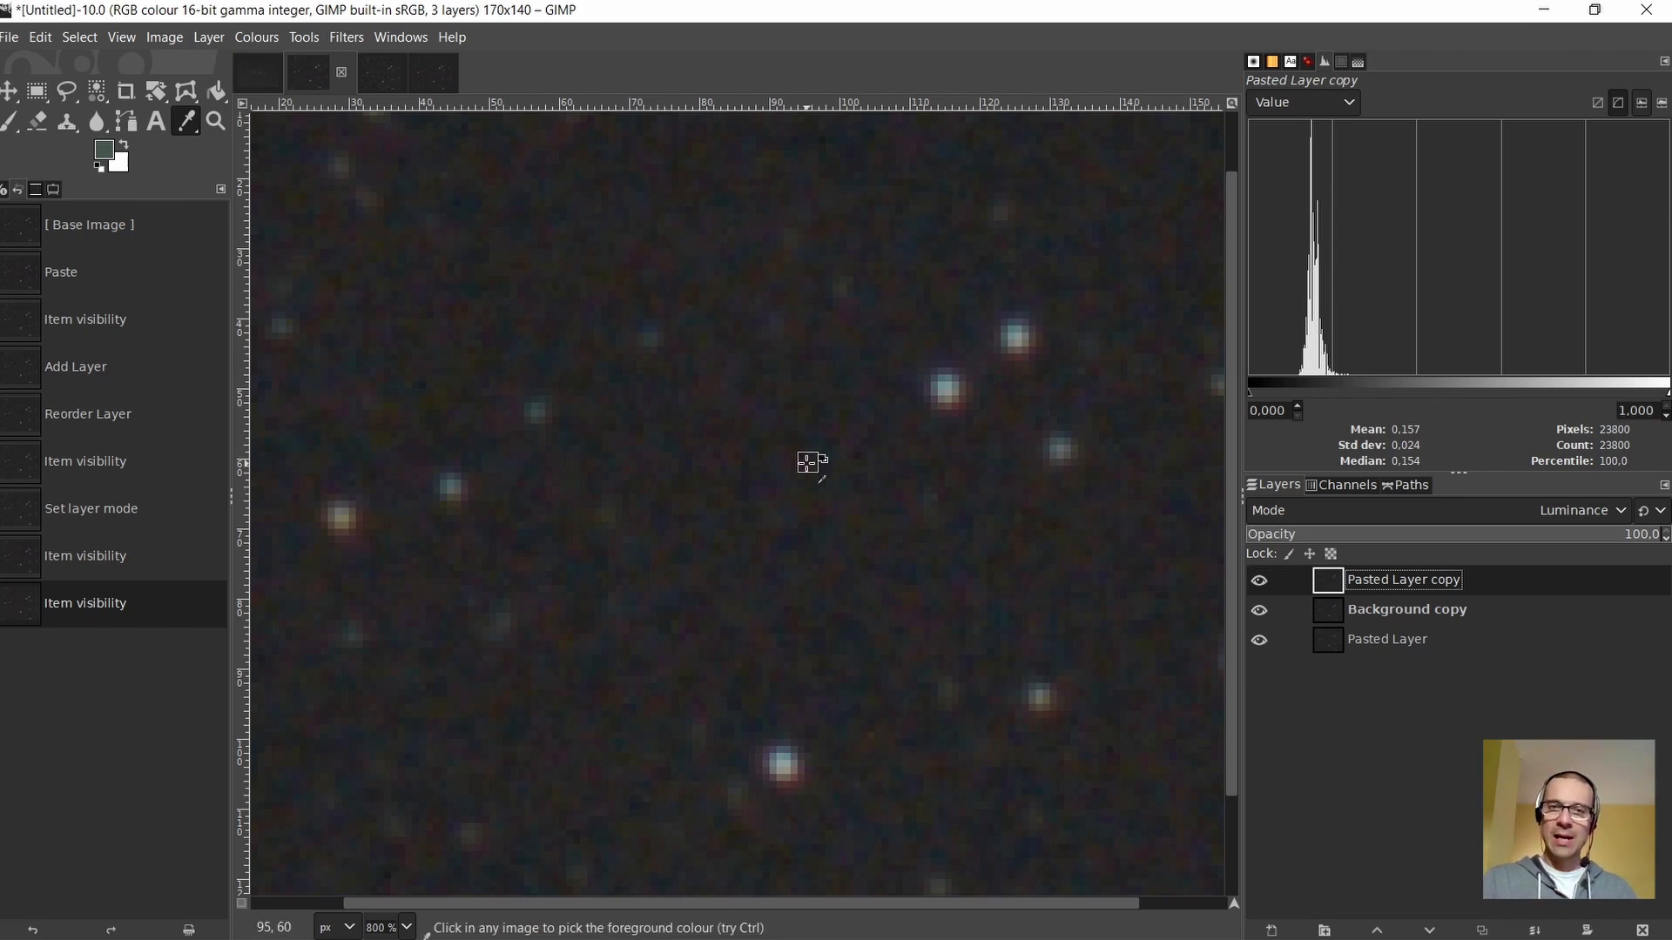
Create a new layer from the visible result, and hide the Pasted Layer copy and Background copy beneath it
{"action": "right_click", "coordinate": [1319, 583]}
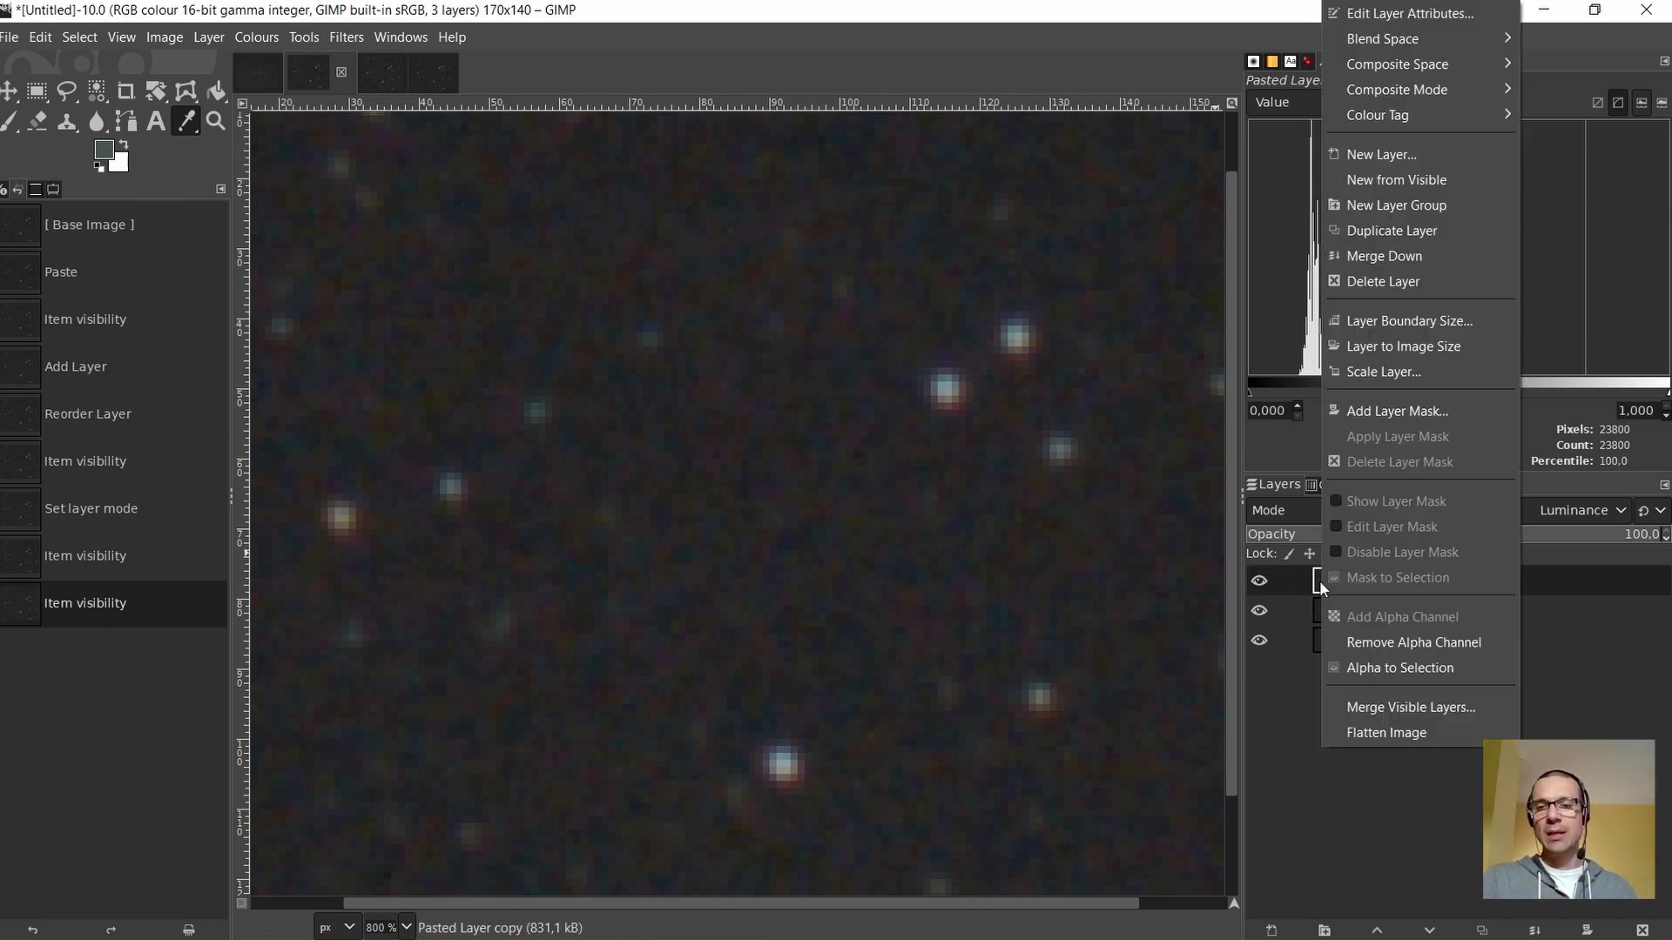
{"action": "left_click", "coordinate": [1392, 178]}
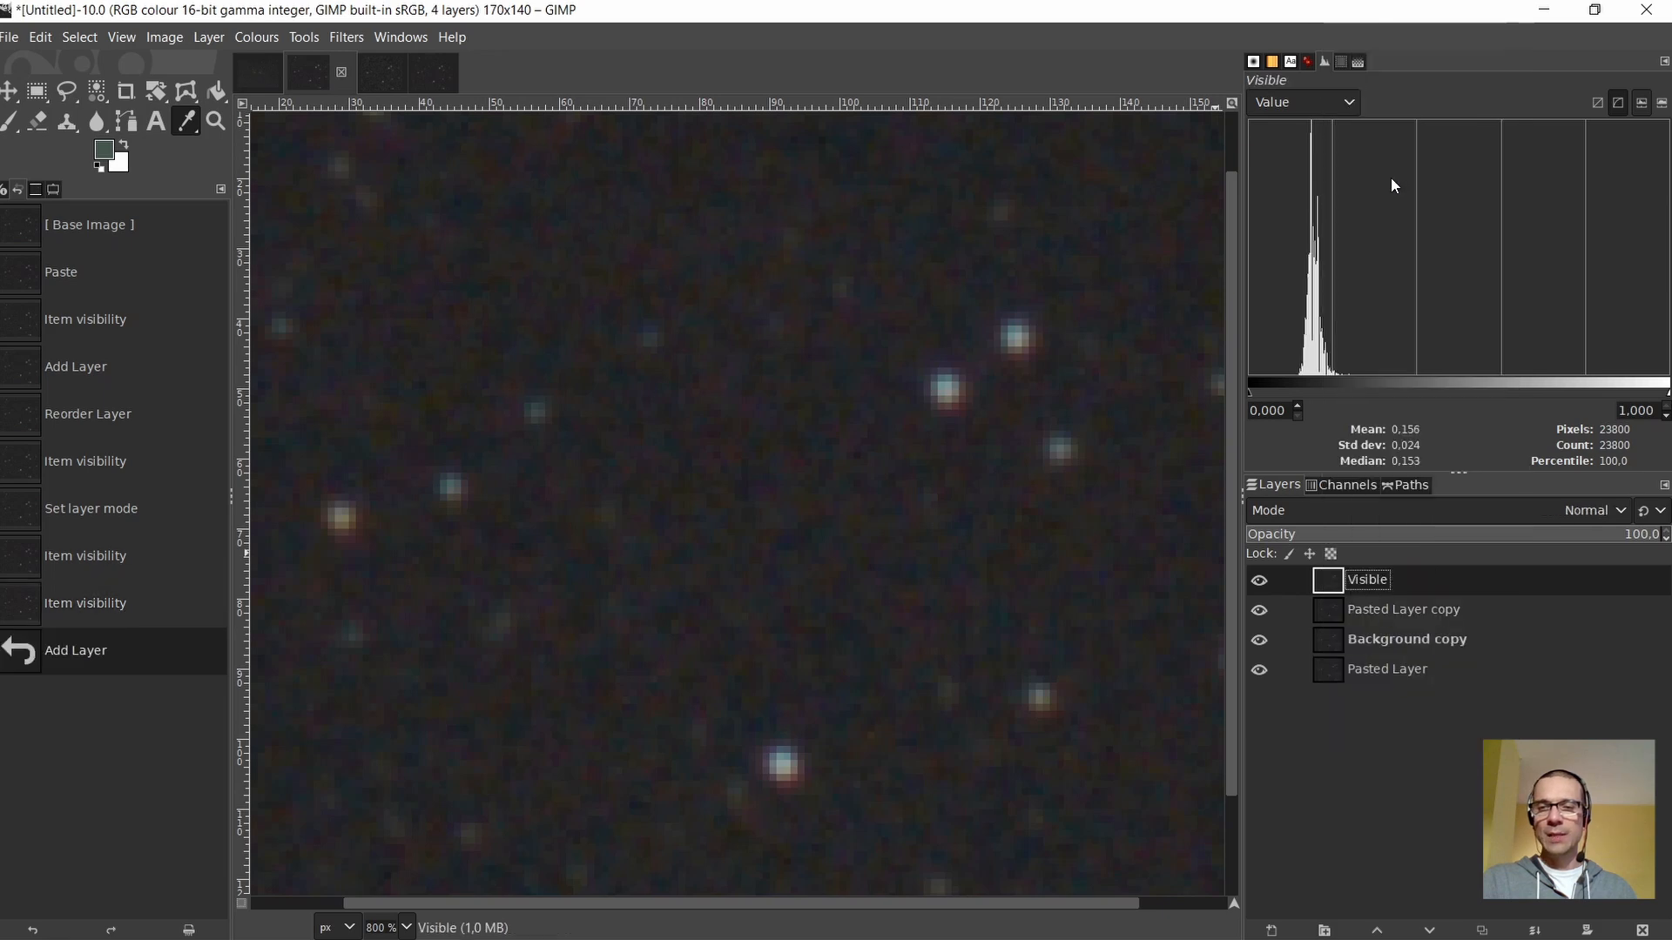
{"action": "left_click", "coordinate": [1258, 611]}
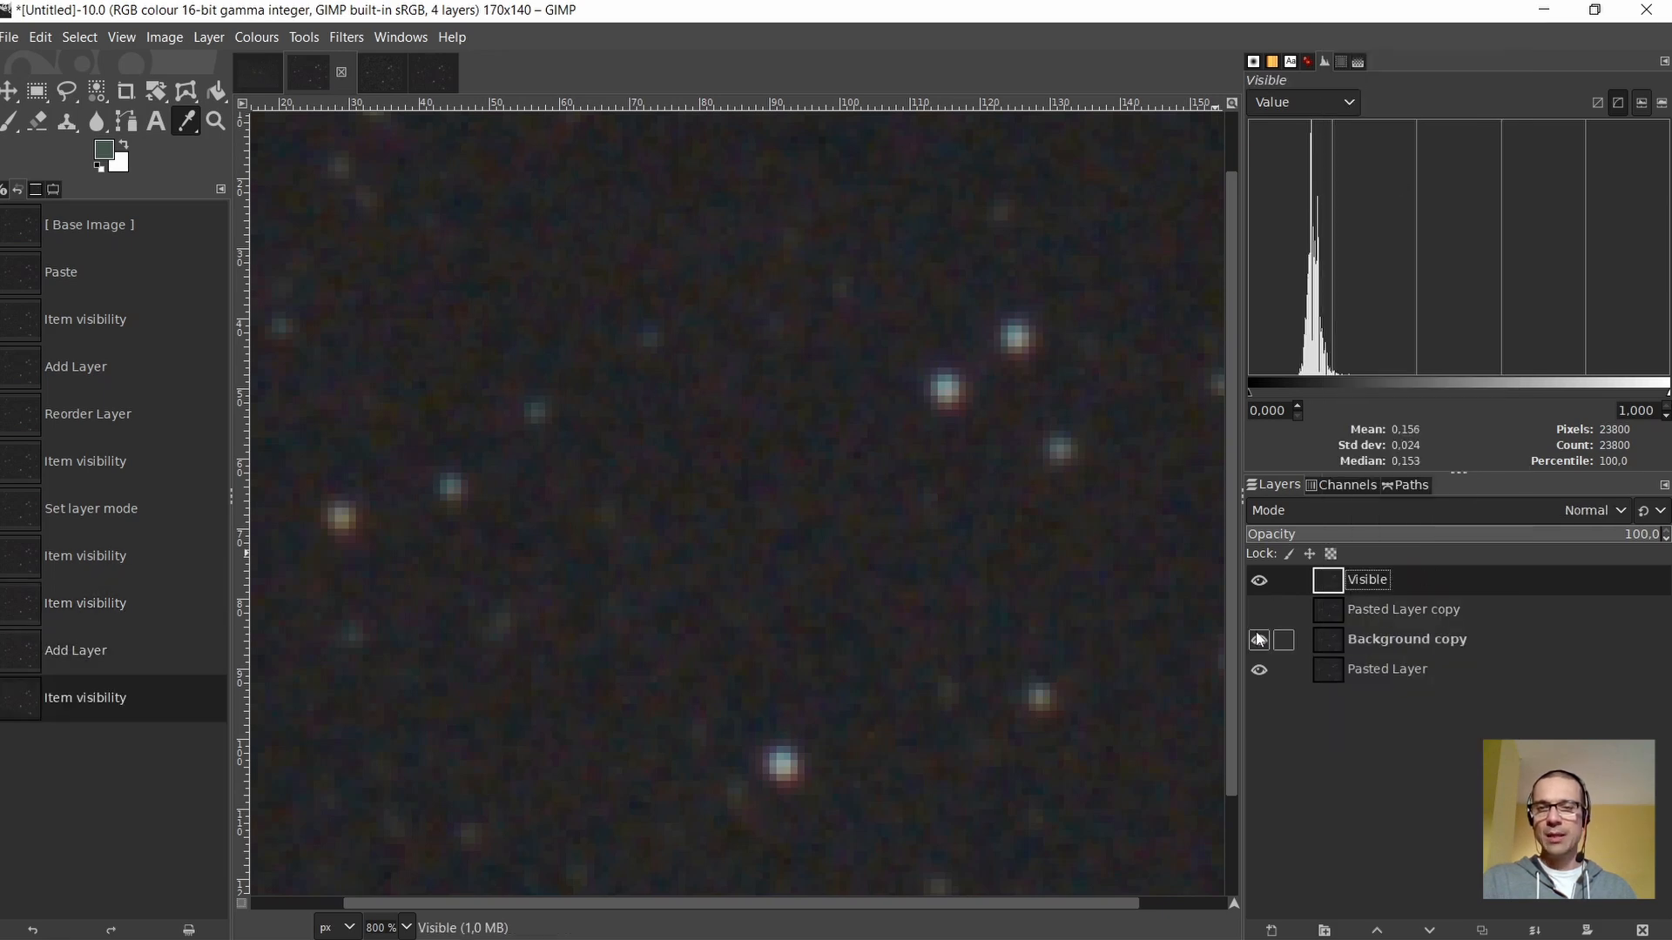
{"action": "left_click", "coordinate": [1259, 640]}
Compare the merged Visible layer with the original Pasted Layer across the whole crop and up close around the bright stars
{"action": "scroll", "coordinate": [885, 610], "scroll_direction": "down", "scroll_amount": 3}
{"action": "scroll", "coordinate": [843, 633], "scroll_direction": "up", "scroll_amount": 2}
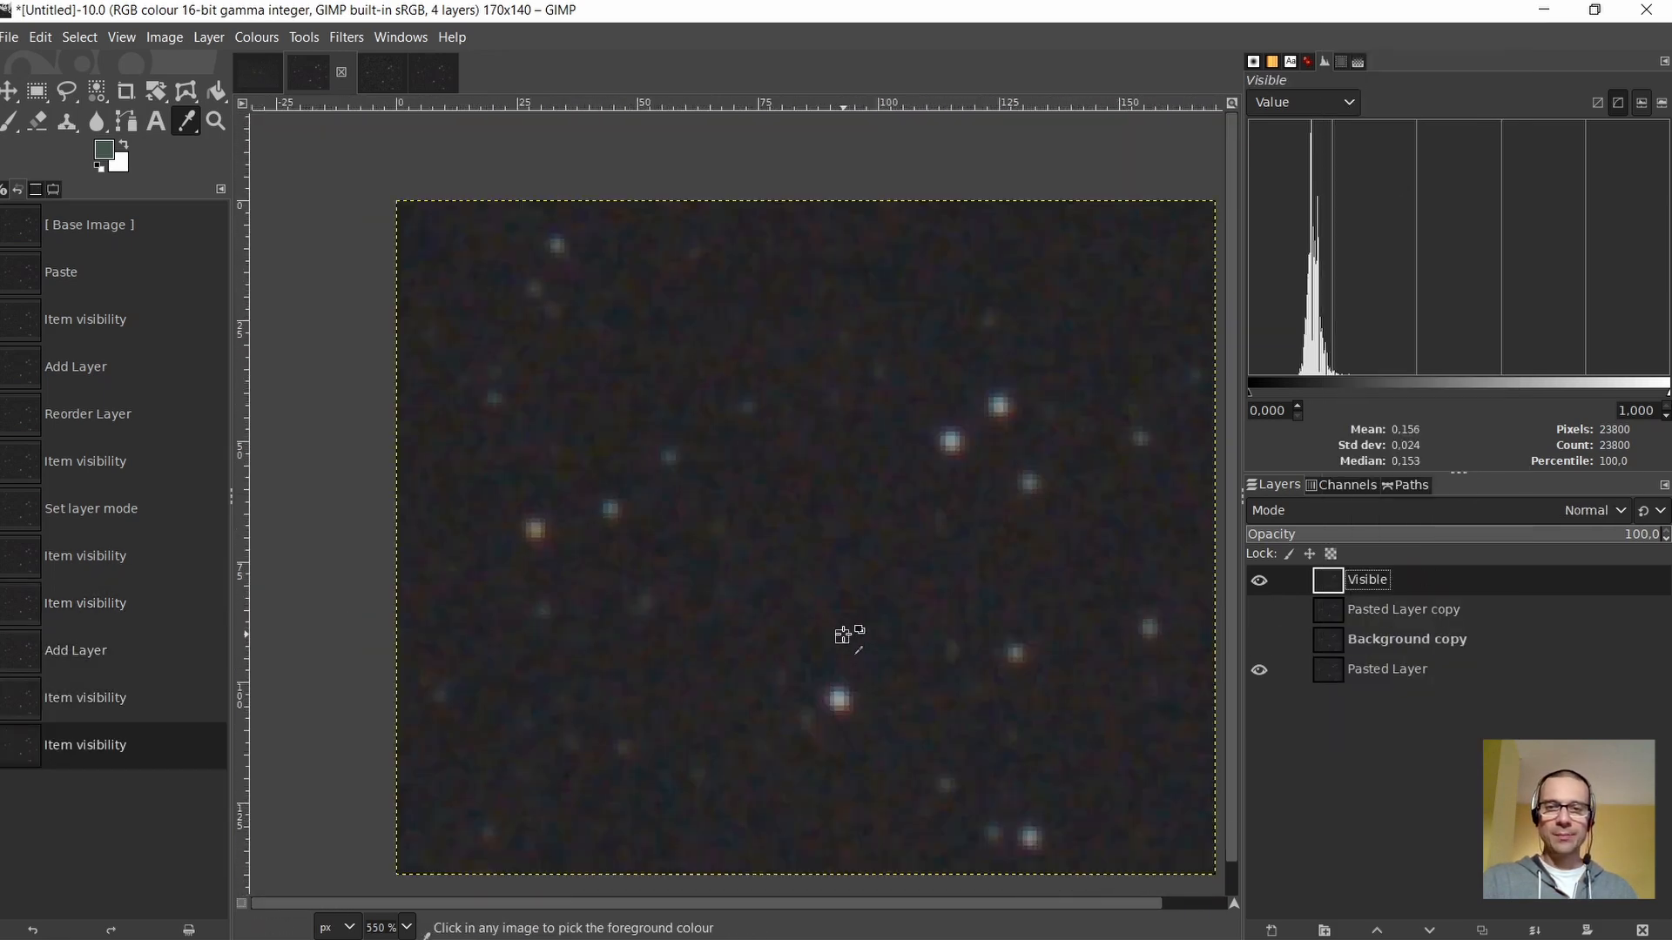
{"action": "left_click_drag", "start_coordinate": [918, 906], "coordinate": [961, 911]}
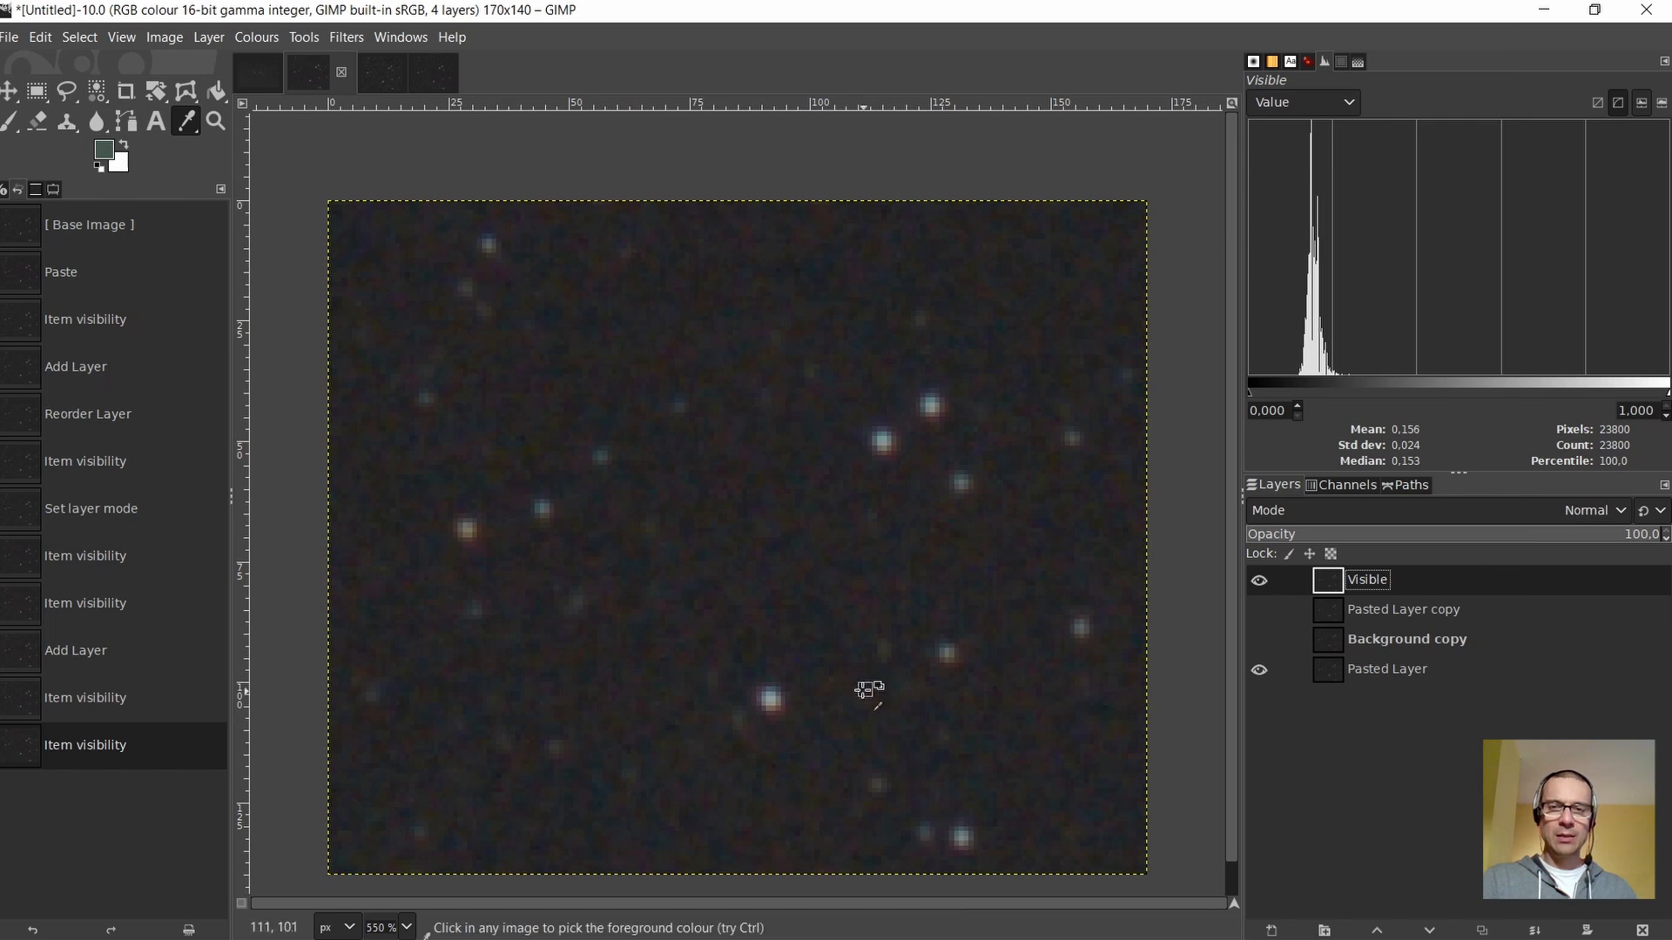
{"action": "scroll", "coordinate": [896, 666], "scroll_direction": "down", "scroll_amount": 1}
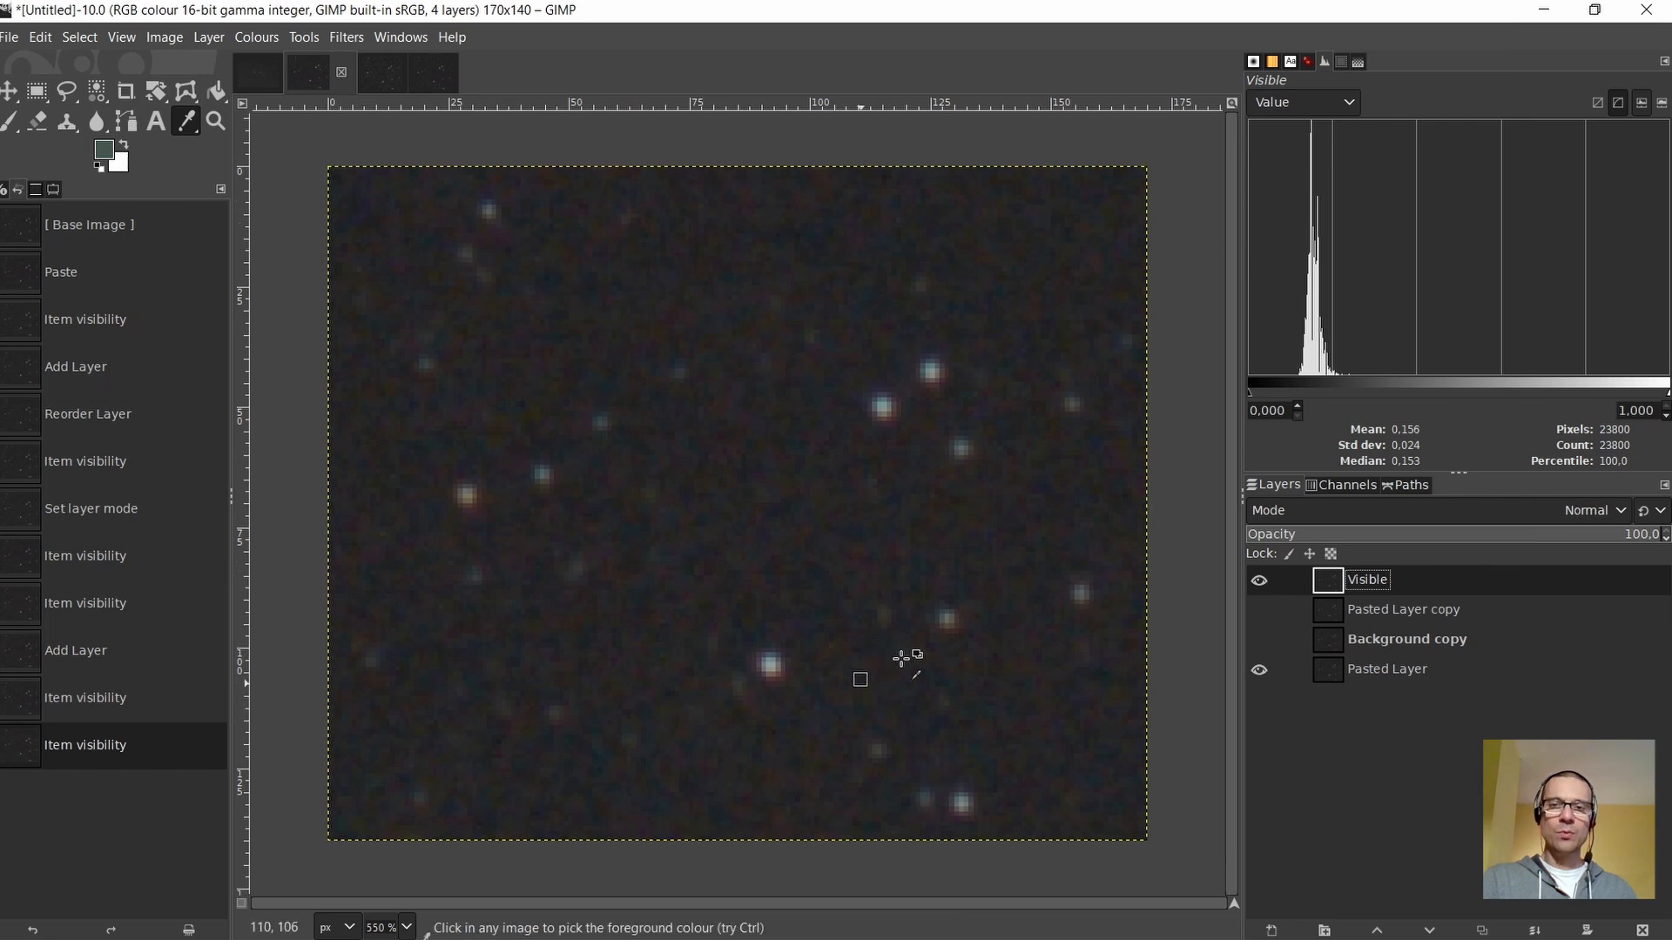
{"action": "left_click", "coordinate": [1258, 582]}
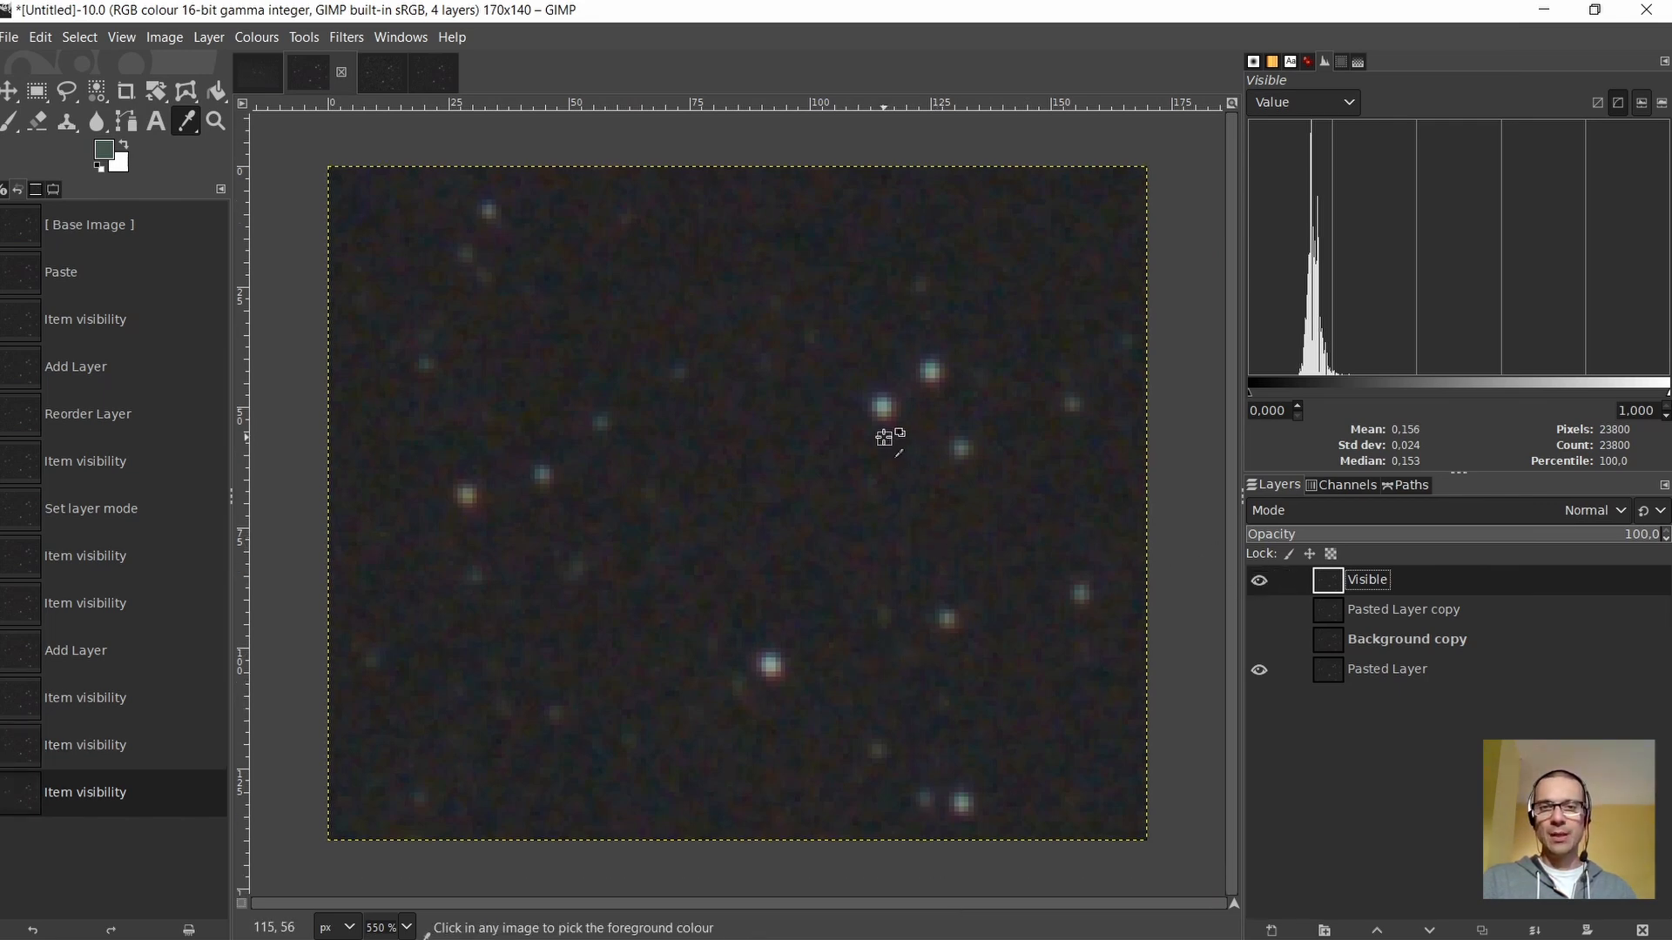
{"action": "scroll", "coordinate": [884, 438], "scroll_direction": "up", "scroll_amount": 2}
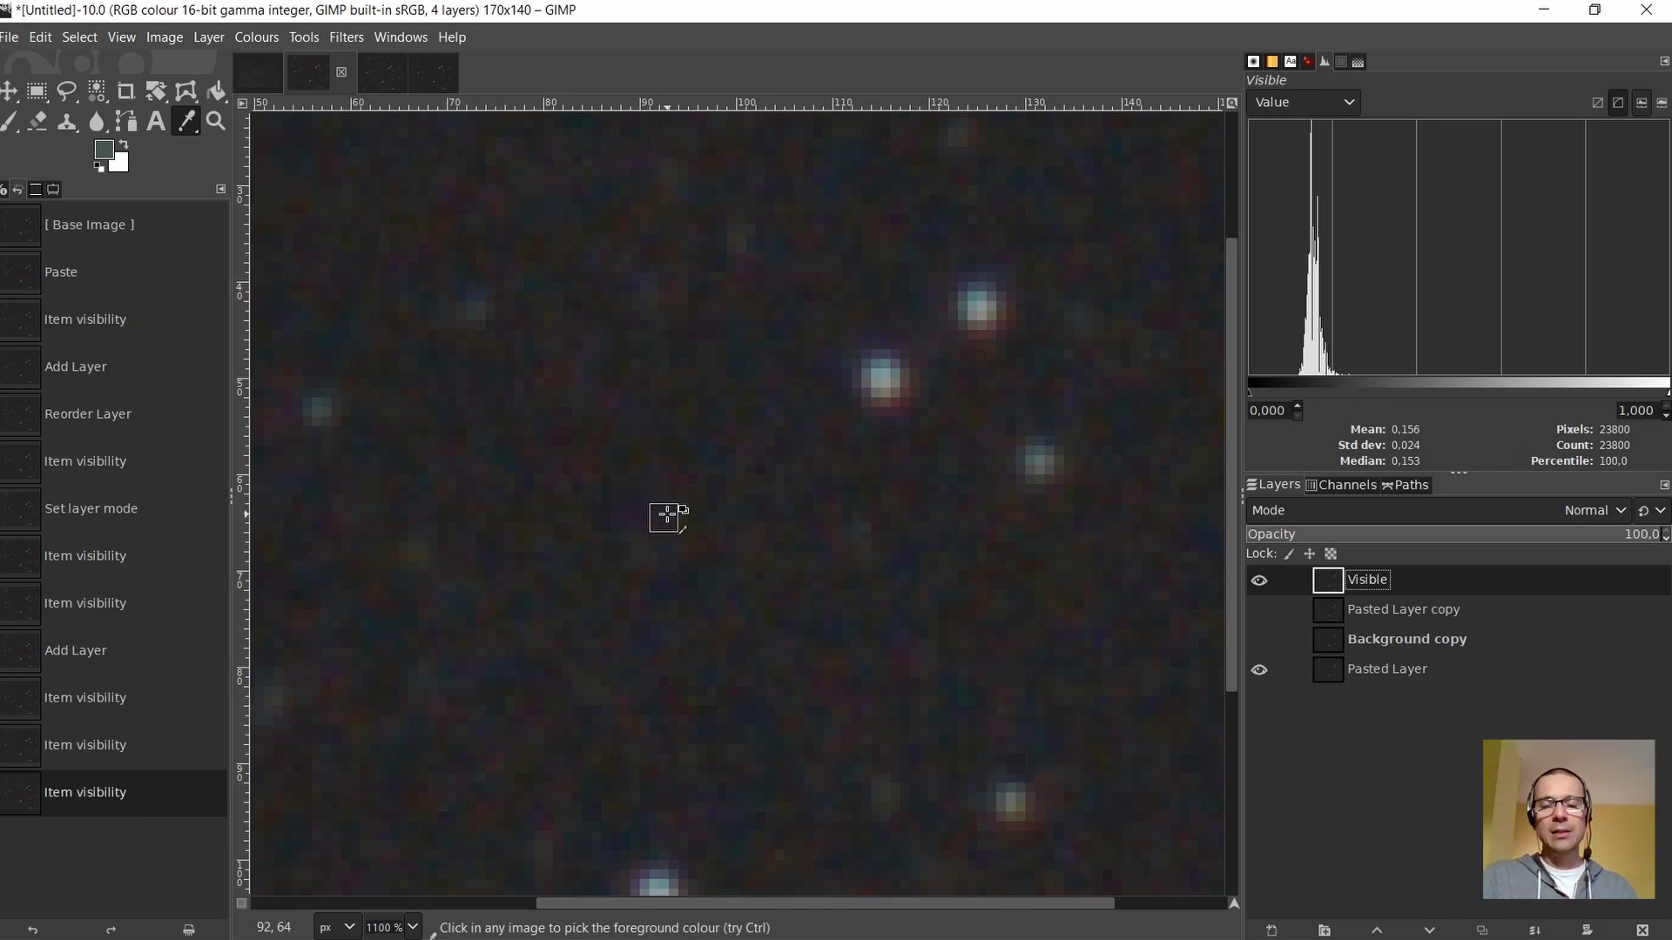
{"action": "scroll", "coordinate": [667, 515], "scroll_direction": "down", "scroll_amount": 3}
{"action": "scroll", "coordinate": [670, 514], "scroll_direction": "down", "scroll_amount": 2}
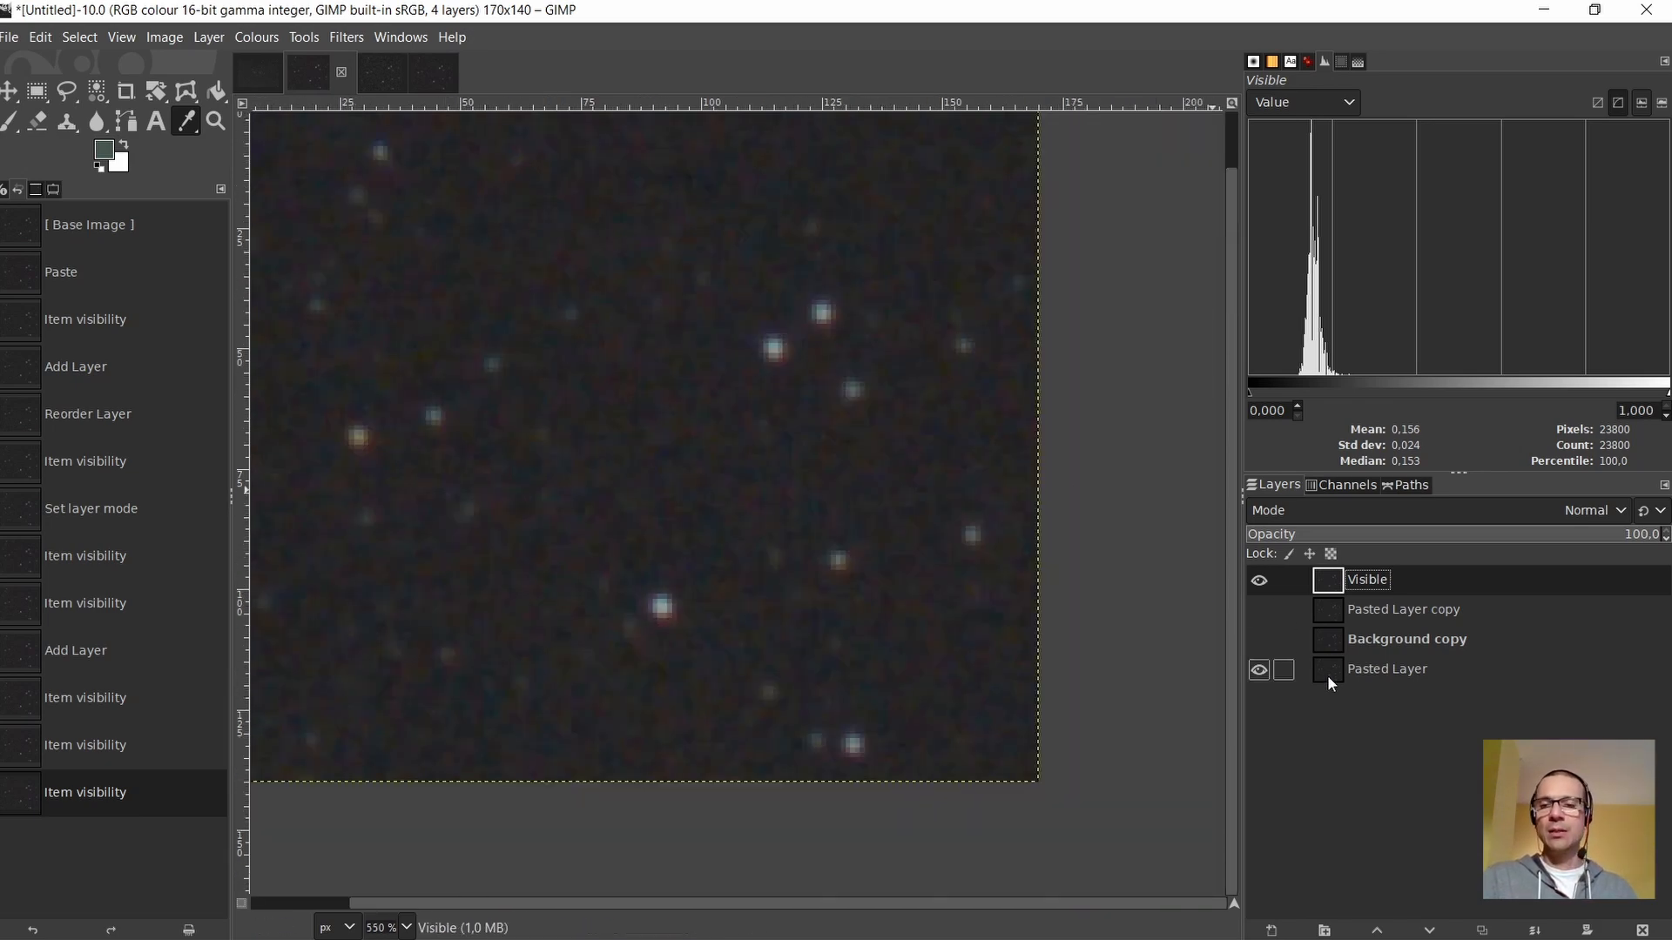
{"action": "scroll", "coordinate": [589, 459], "scroll_direction": "up", "scroll_amount": 1}
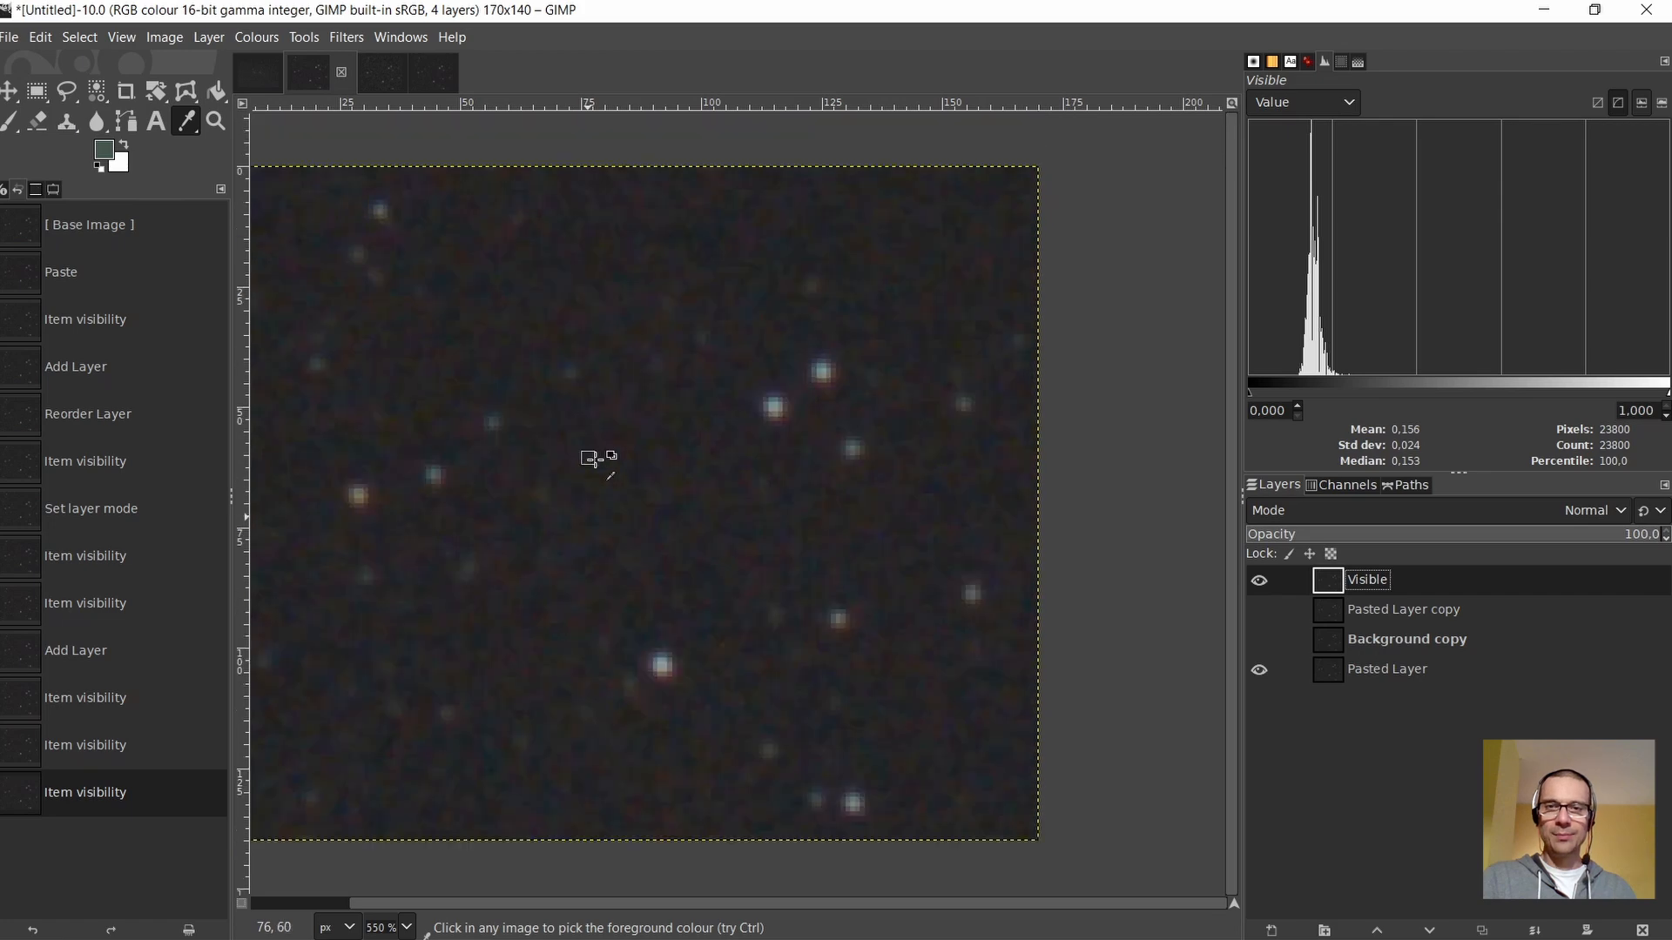
{"action": "scroll", "coordinate": [806, 905], "scroll_direction": "left", "scroll_amount": 1}
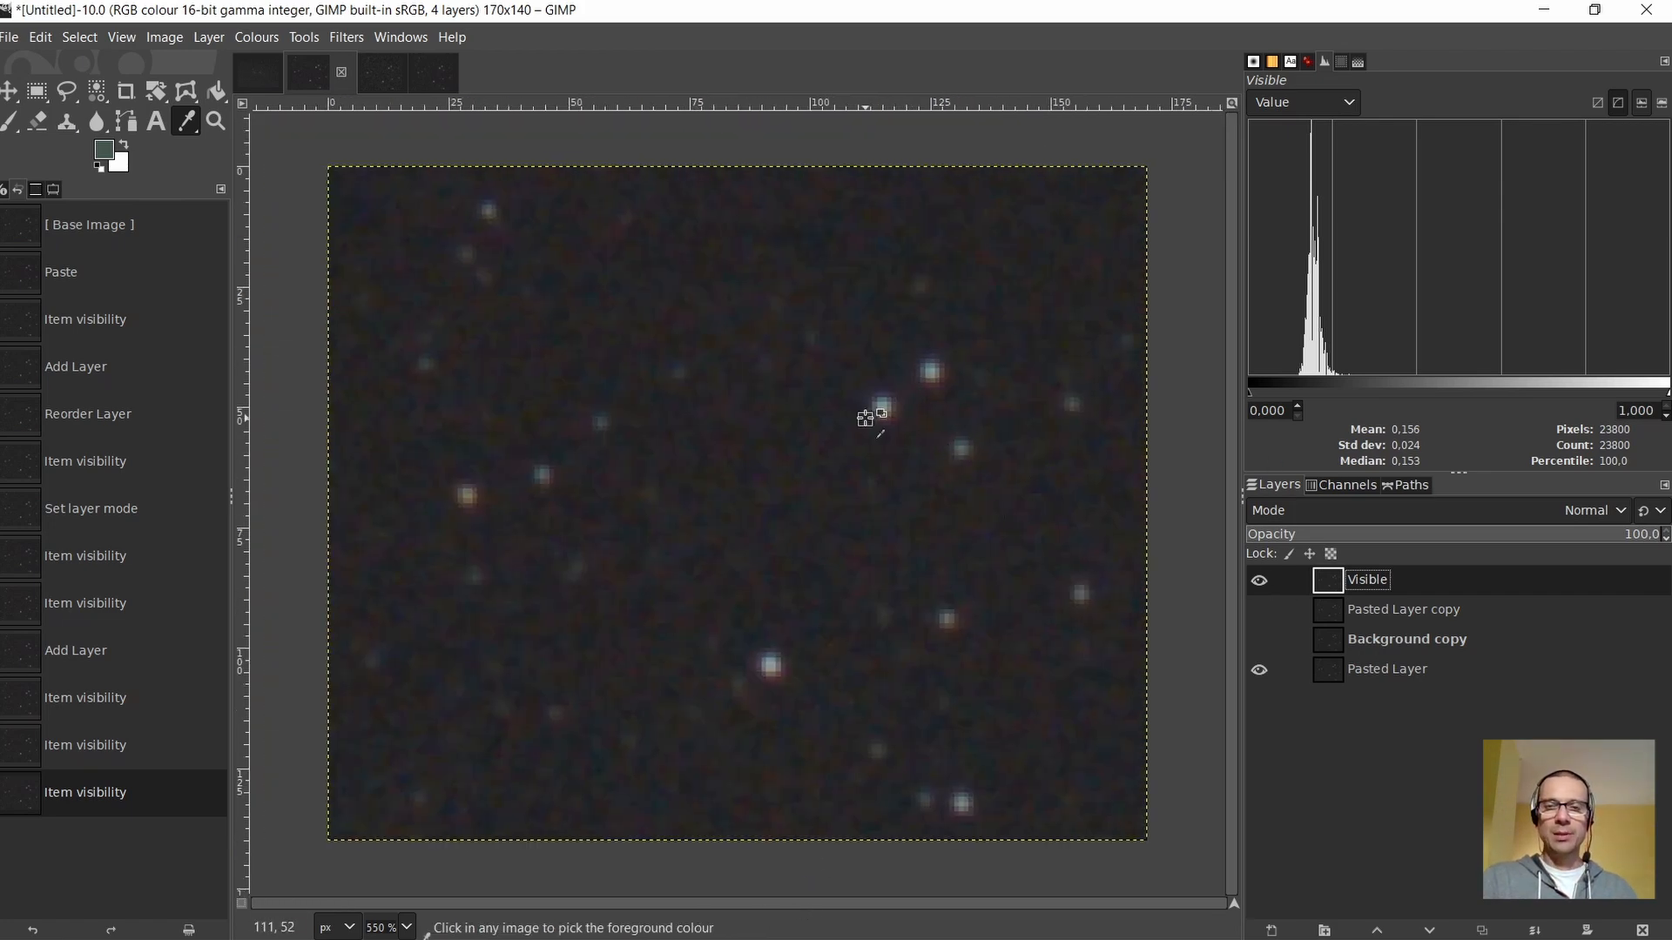
Toggle the Visible layer for a before/after check of the star colours at close range and full view, leaving it shown
{"action": "scroll", "coordinate": [867, 416], "scroll_direction": "up", "scroll_amount": 2}
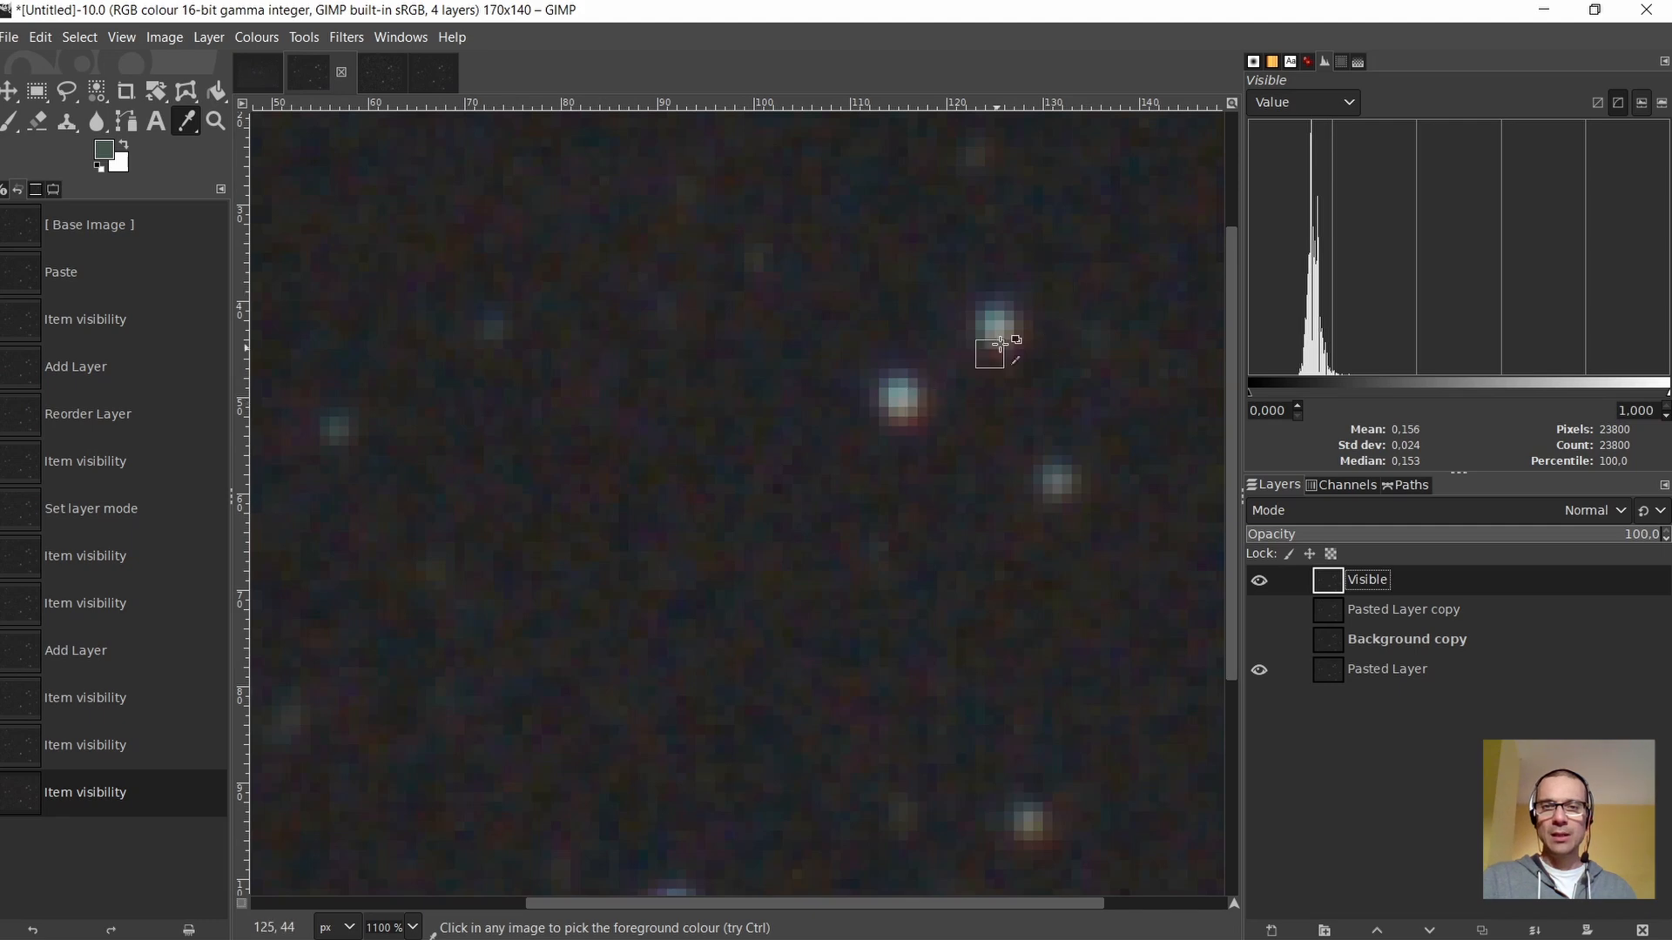
{"action": "left_click", "coordinate": [1258, 580]}
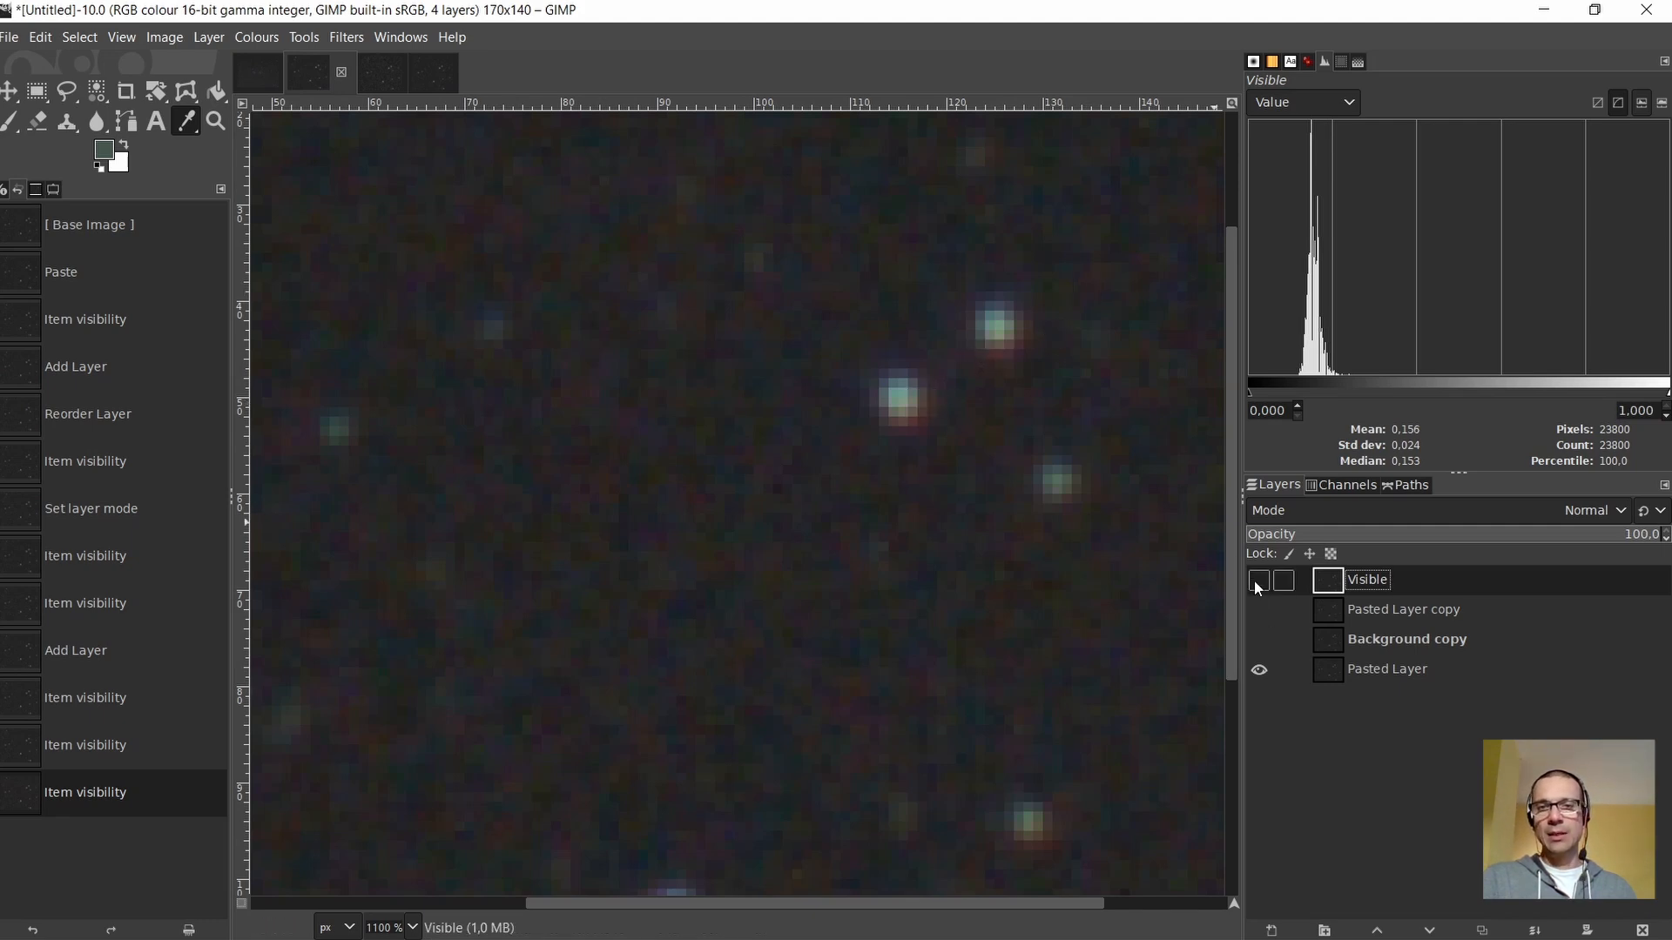
{"action": "scroll", "coordinate": [940, 431], "scroll_direction": "down", "scroll_amount": 2}
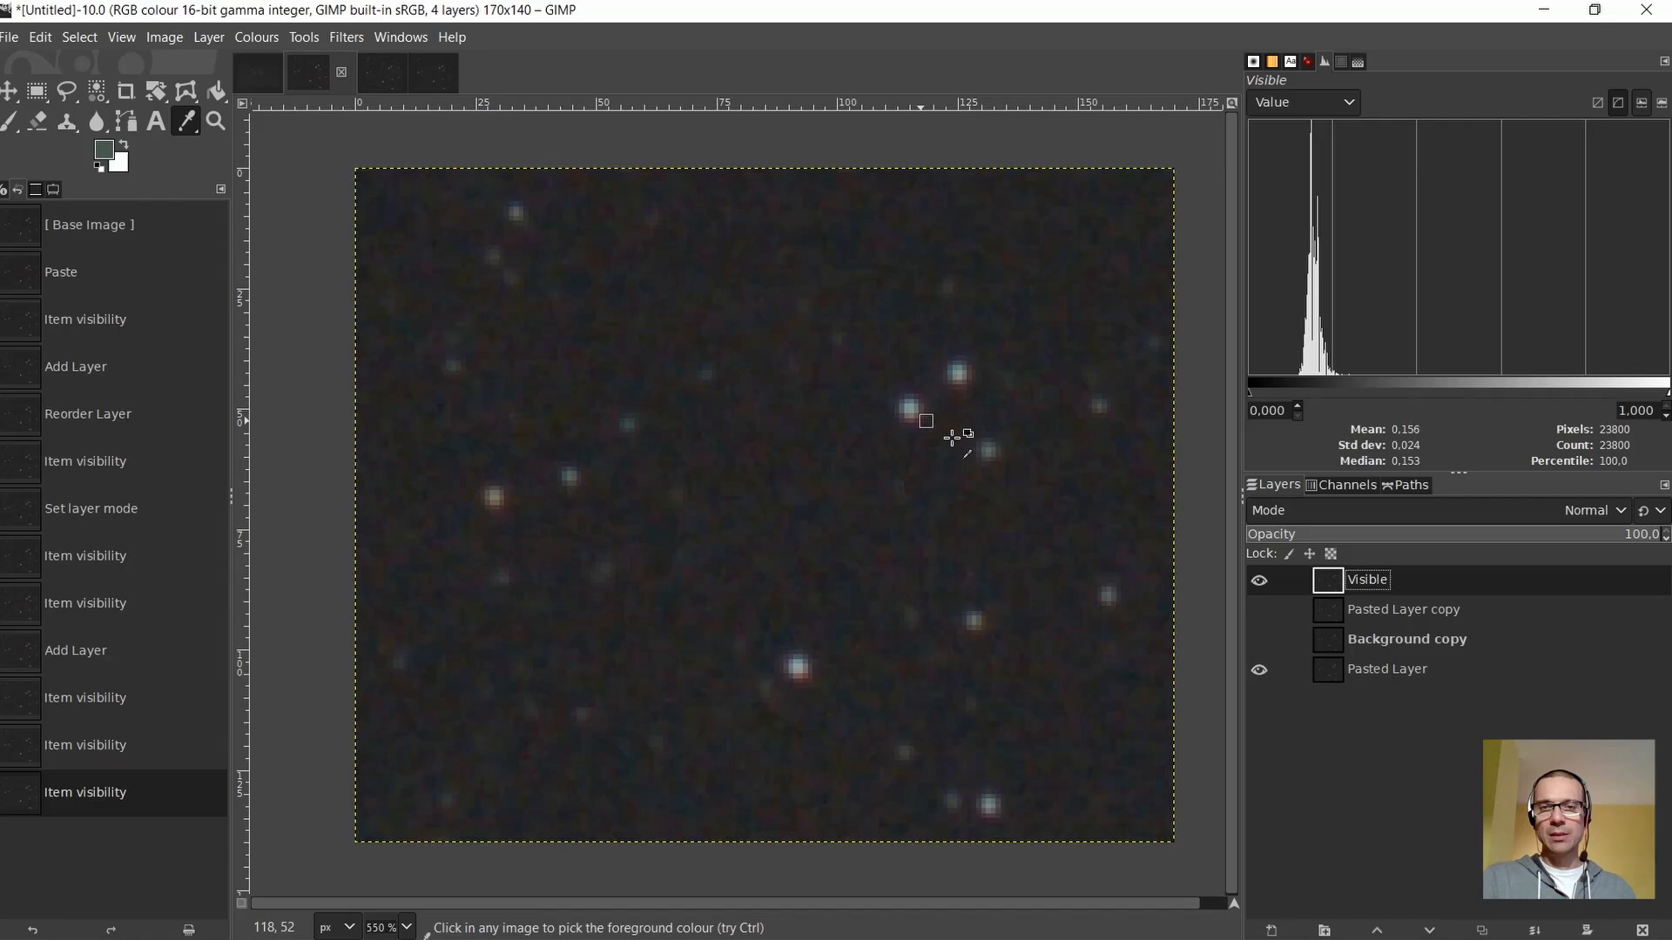
{"action": "left_click", "coordinate": [1259, 581]}
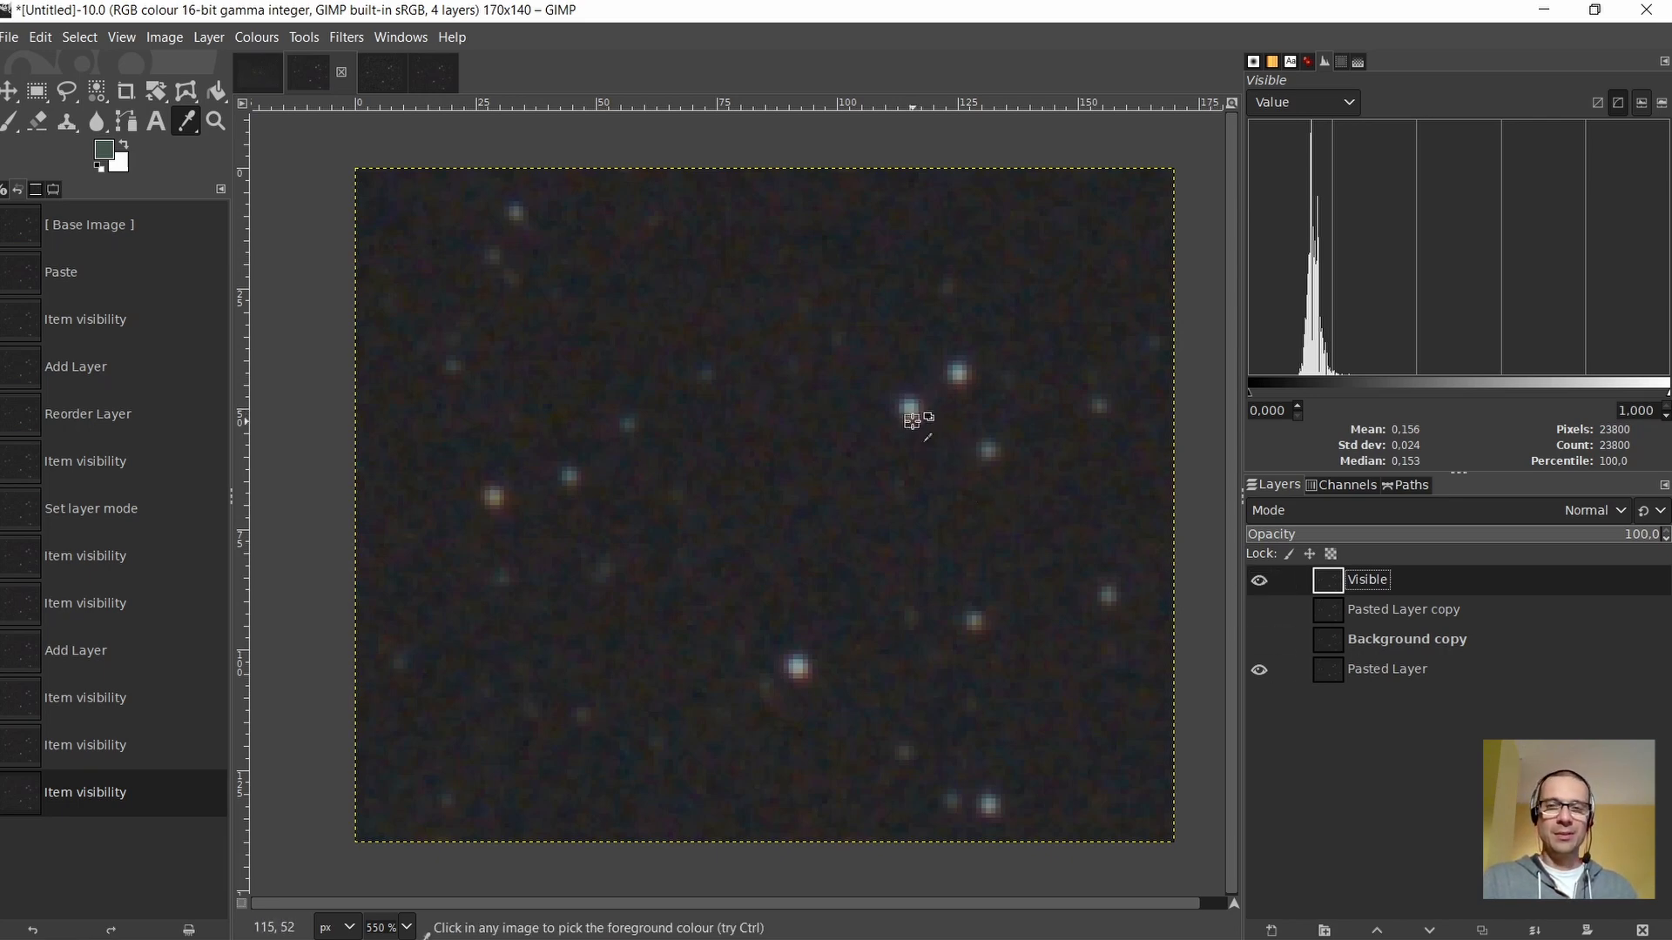
{"action": "scroll", "coordinate": [913, 412], "scroll_direction": "up", "scroll_amount": 2}
{"action": "scroll", "coordinate": [912, 418], "scroll_direction": "down", "scroll_amount": 3}
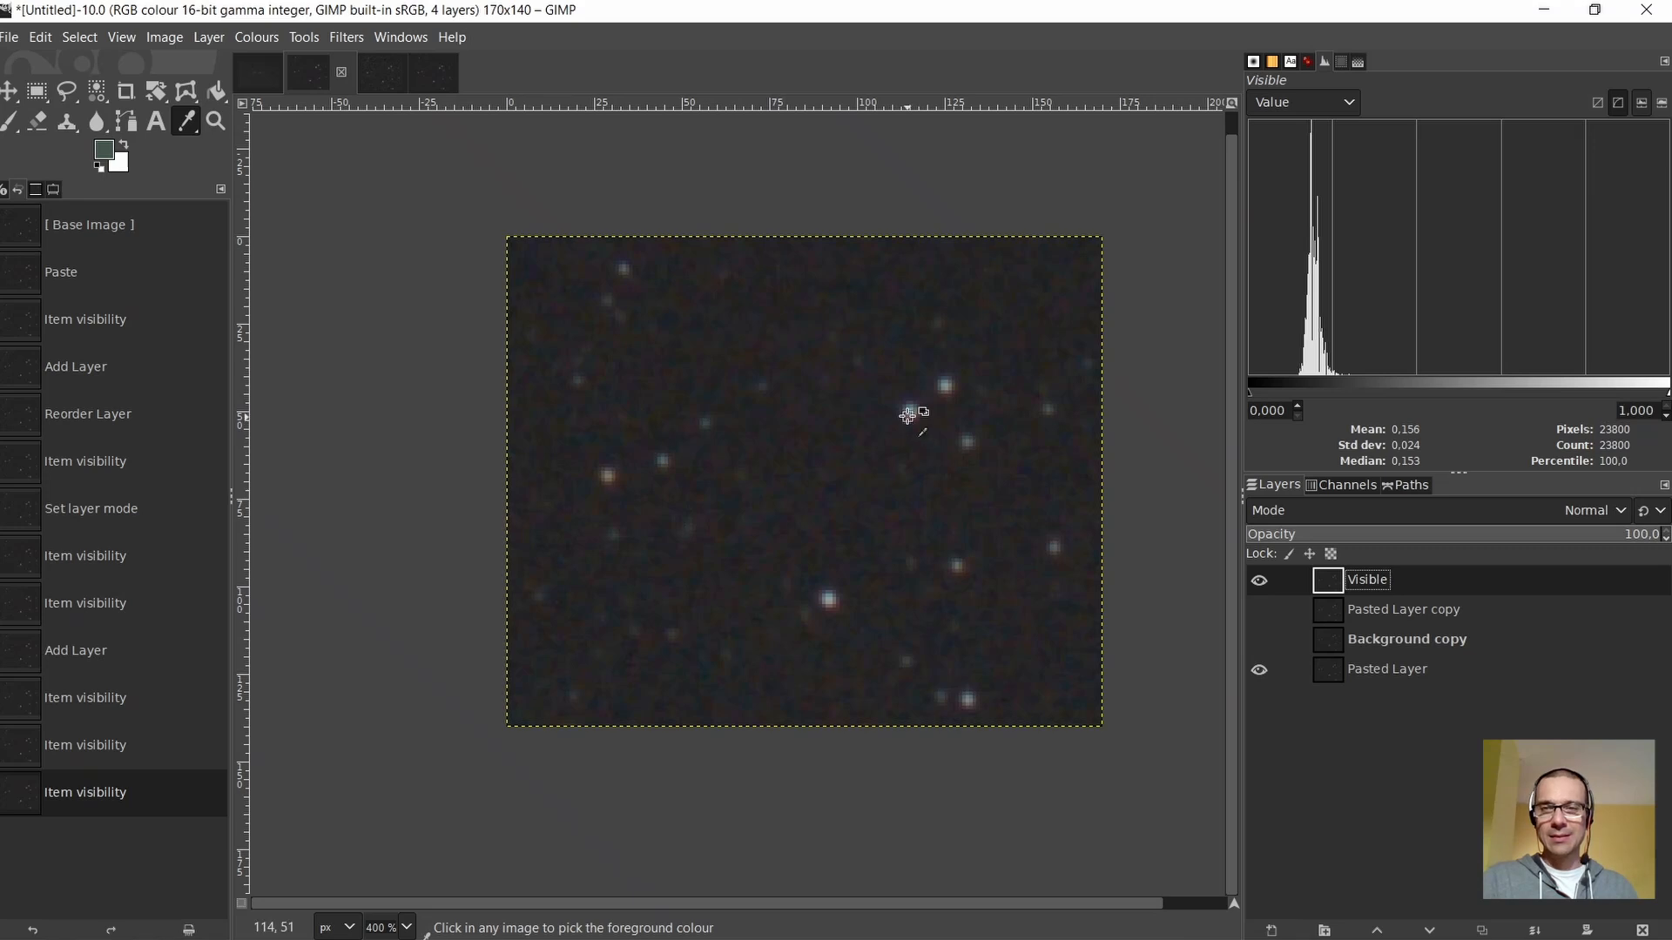
{"action": "scroll", "coordinate": [912, 420], "scroll_direction": "up", "scroll_amount": 1}
{"action": "left_click_drag", "start_coordinate": [981, 901], "coordinate": [1022, 902]}
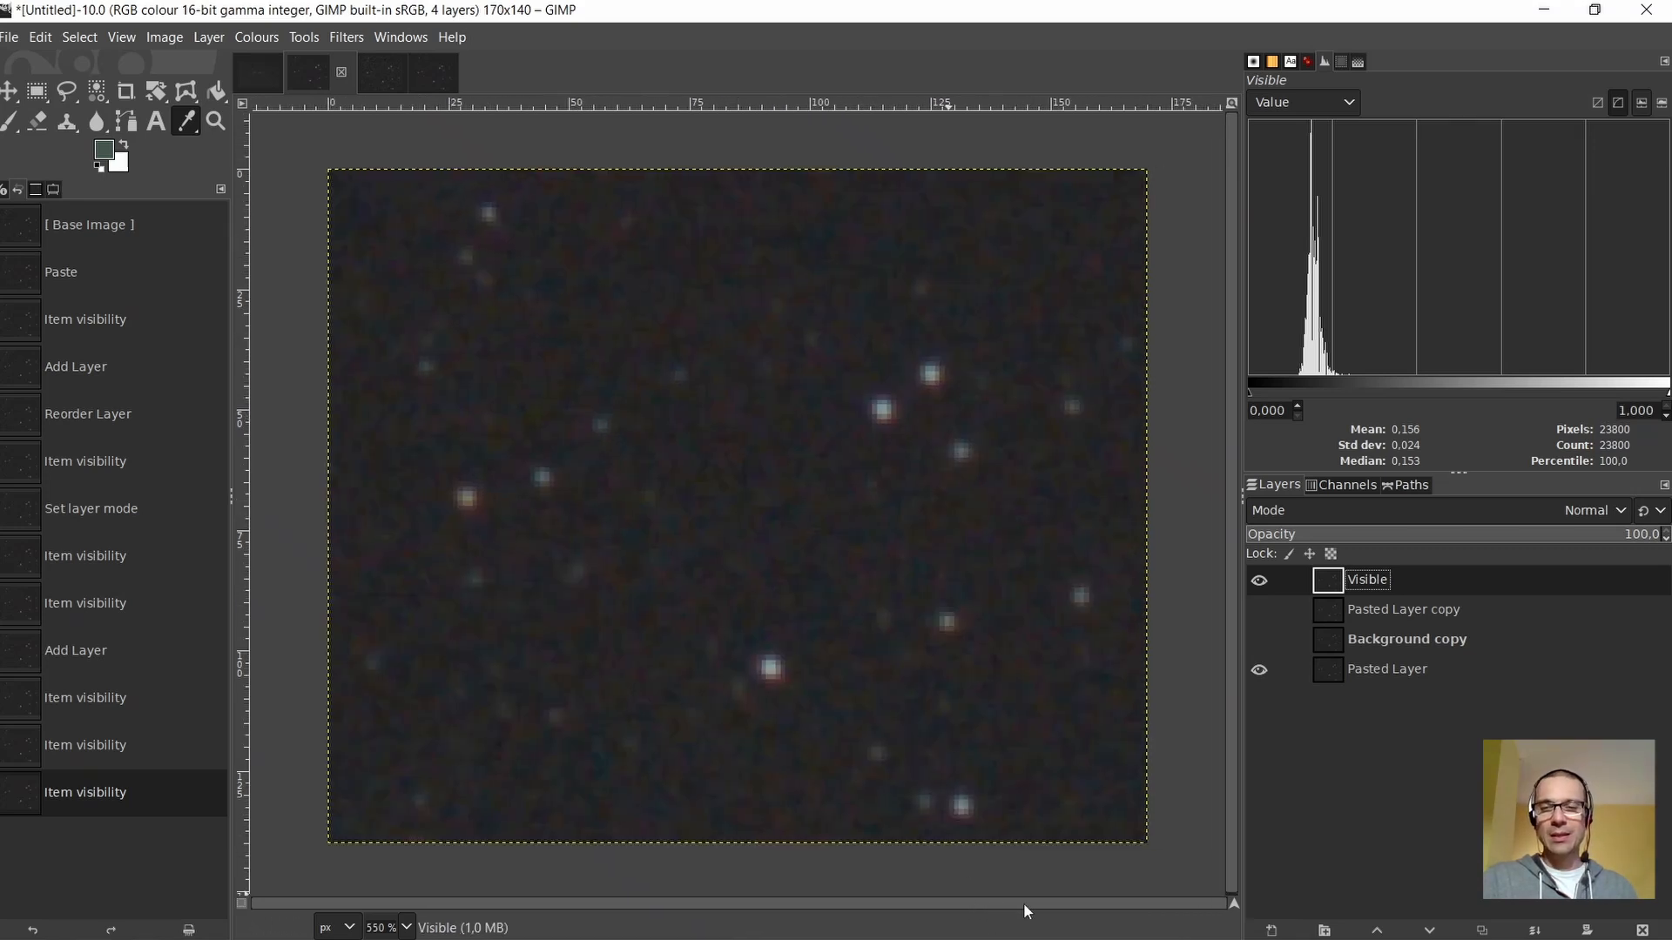